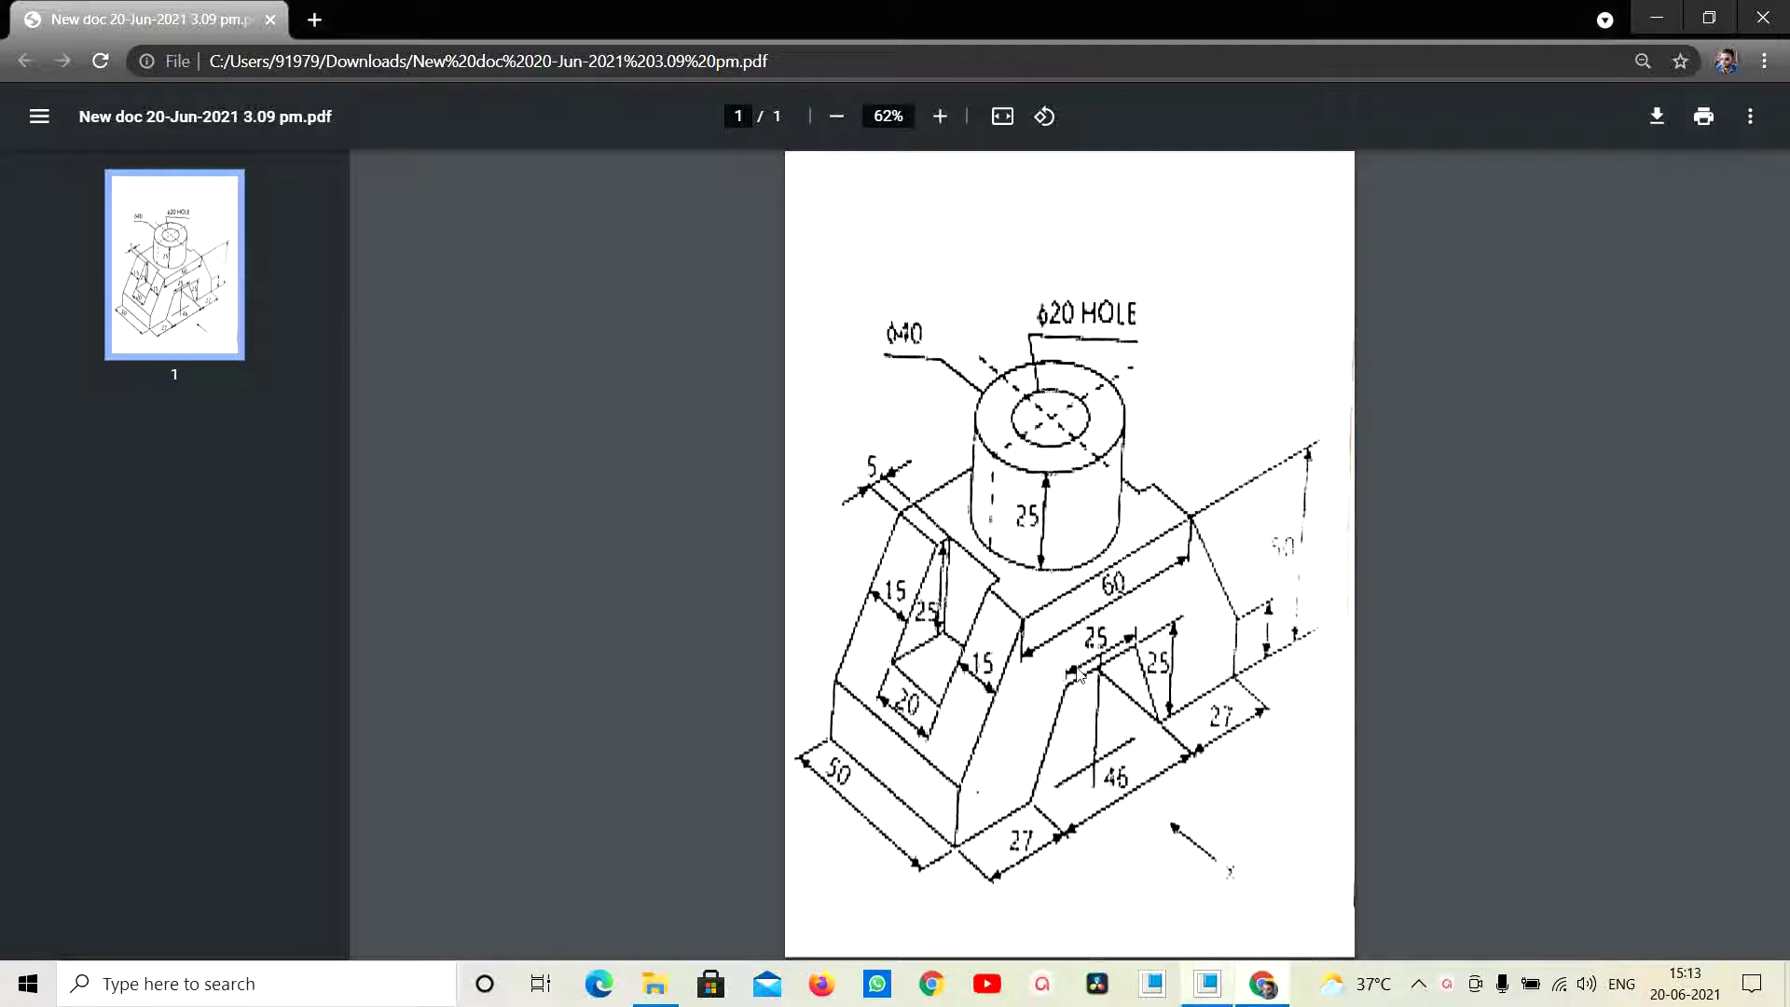
Switch to Creo Parametric, maximise it, and create a folder named "exercise 4" in the Public Documents directory
click(1215, 998)
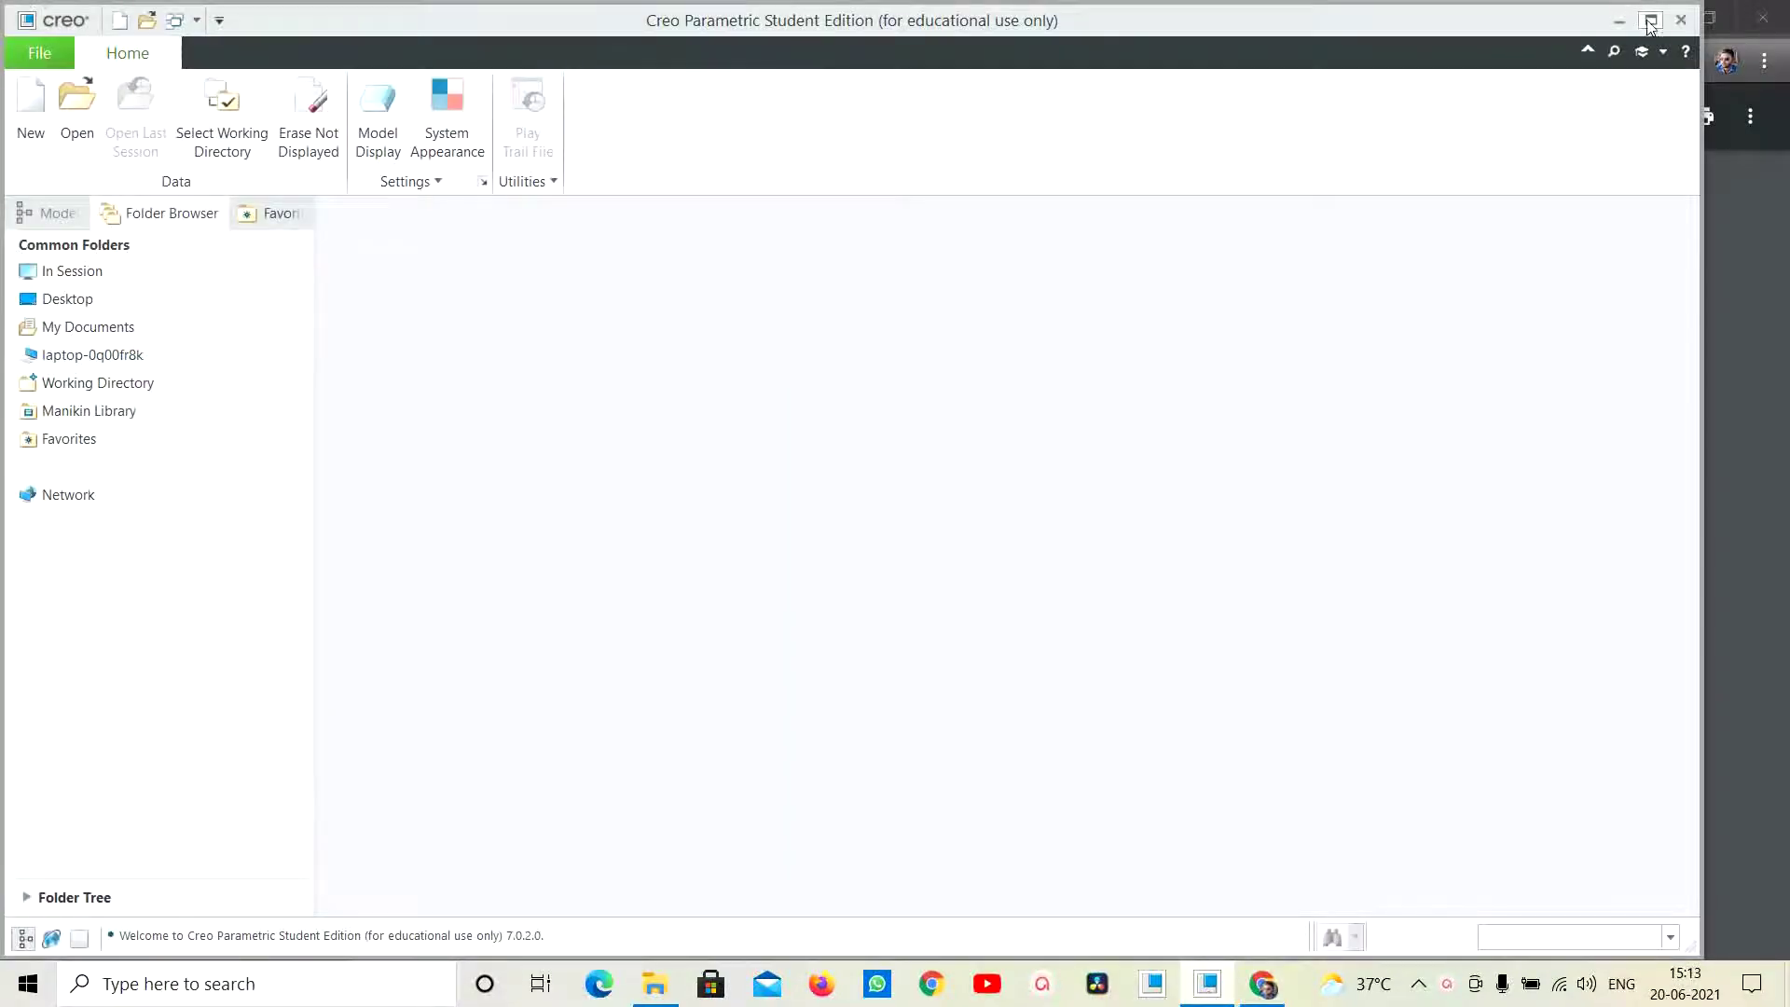
click(1651, 21)
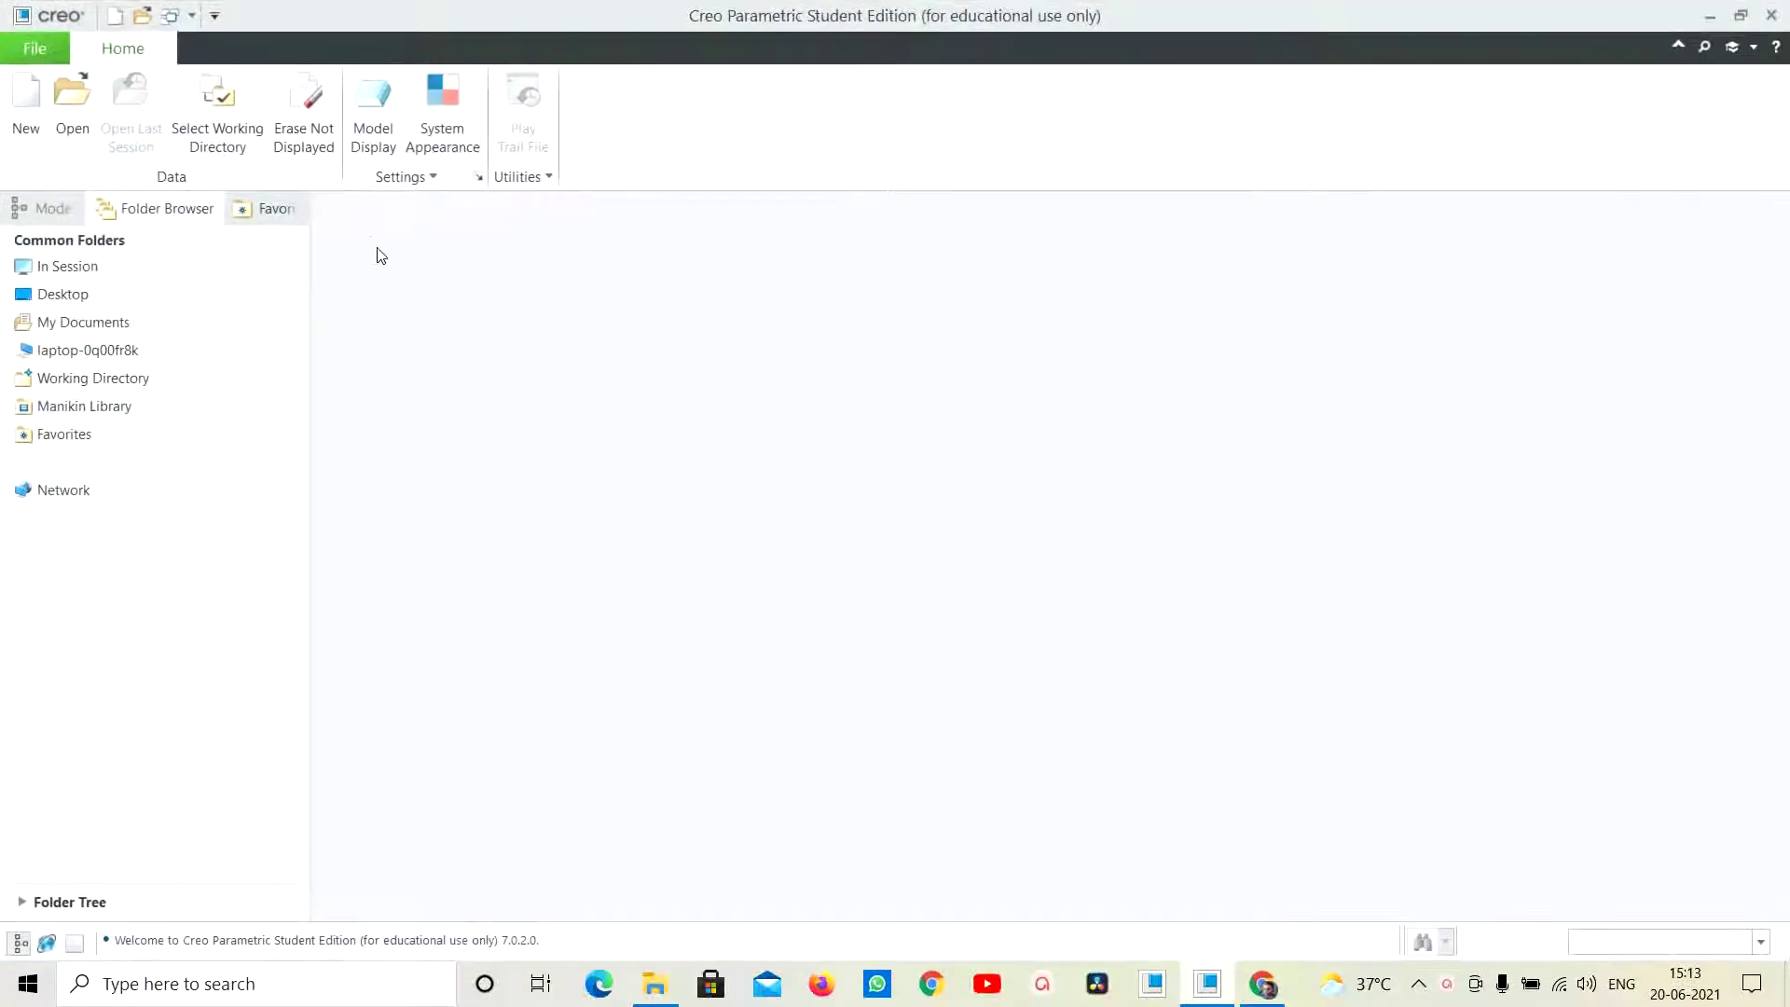
click(227, 121)
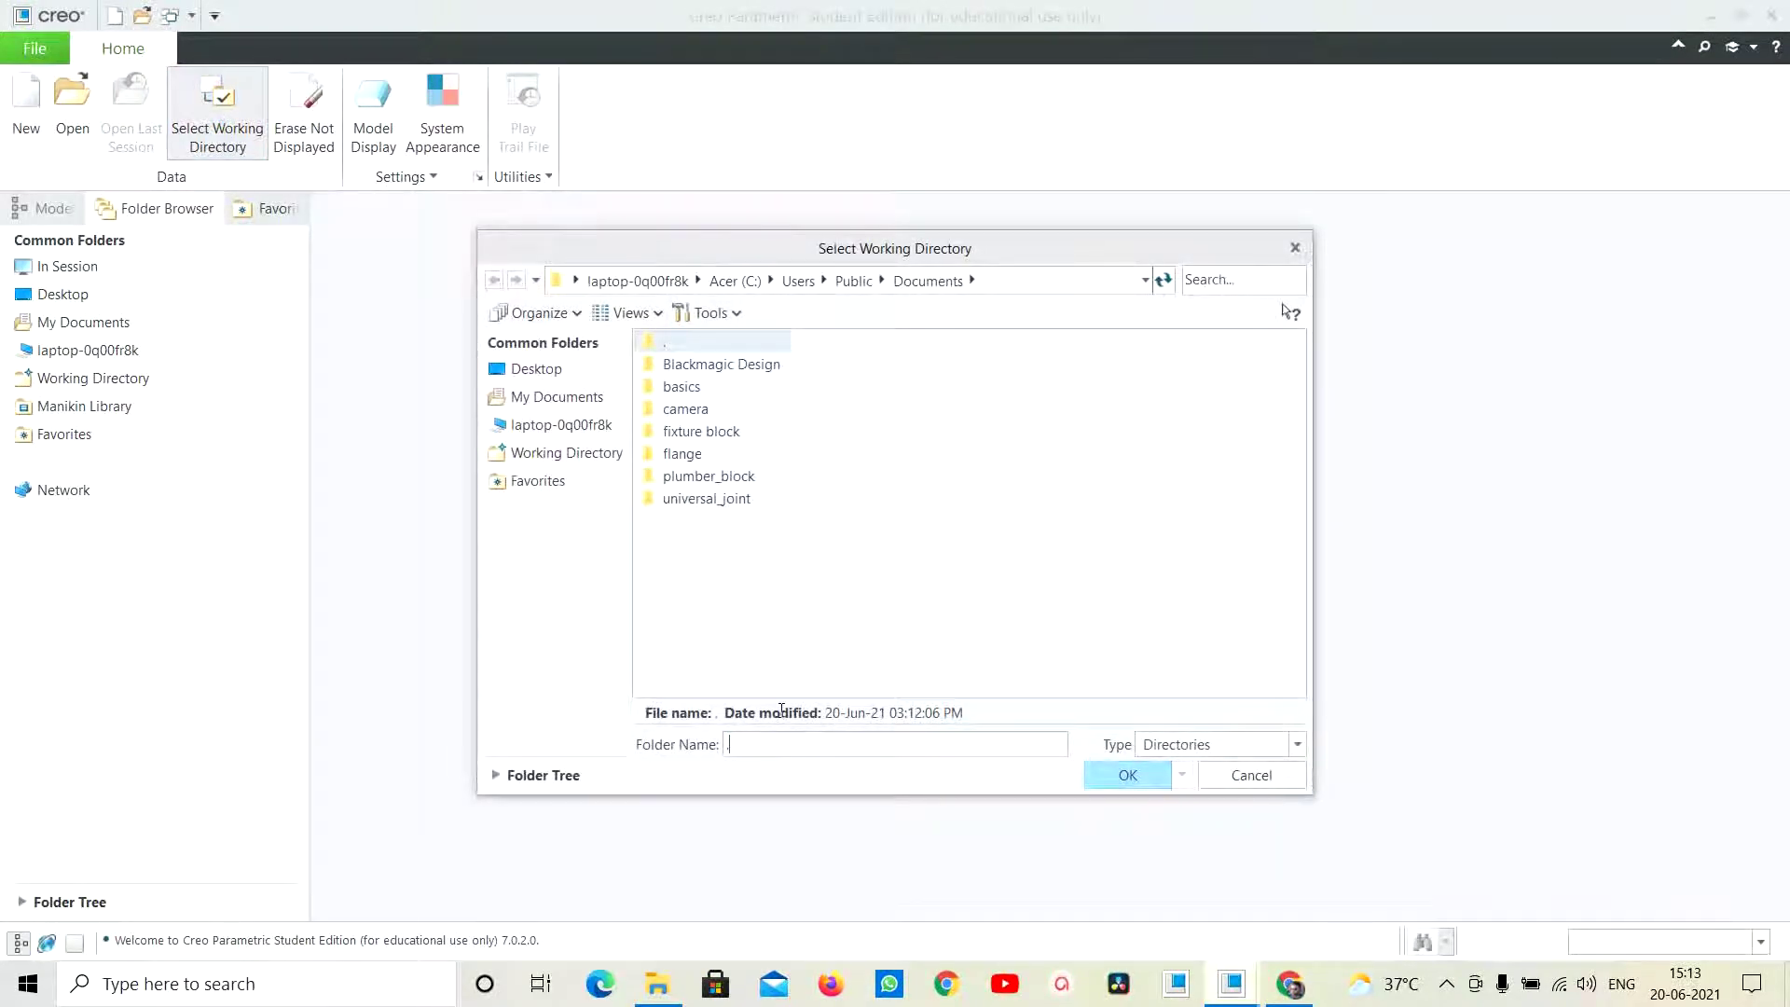
right_click(972, 448)
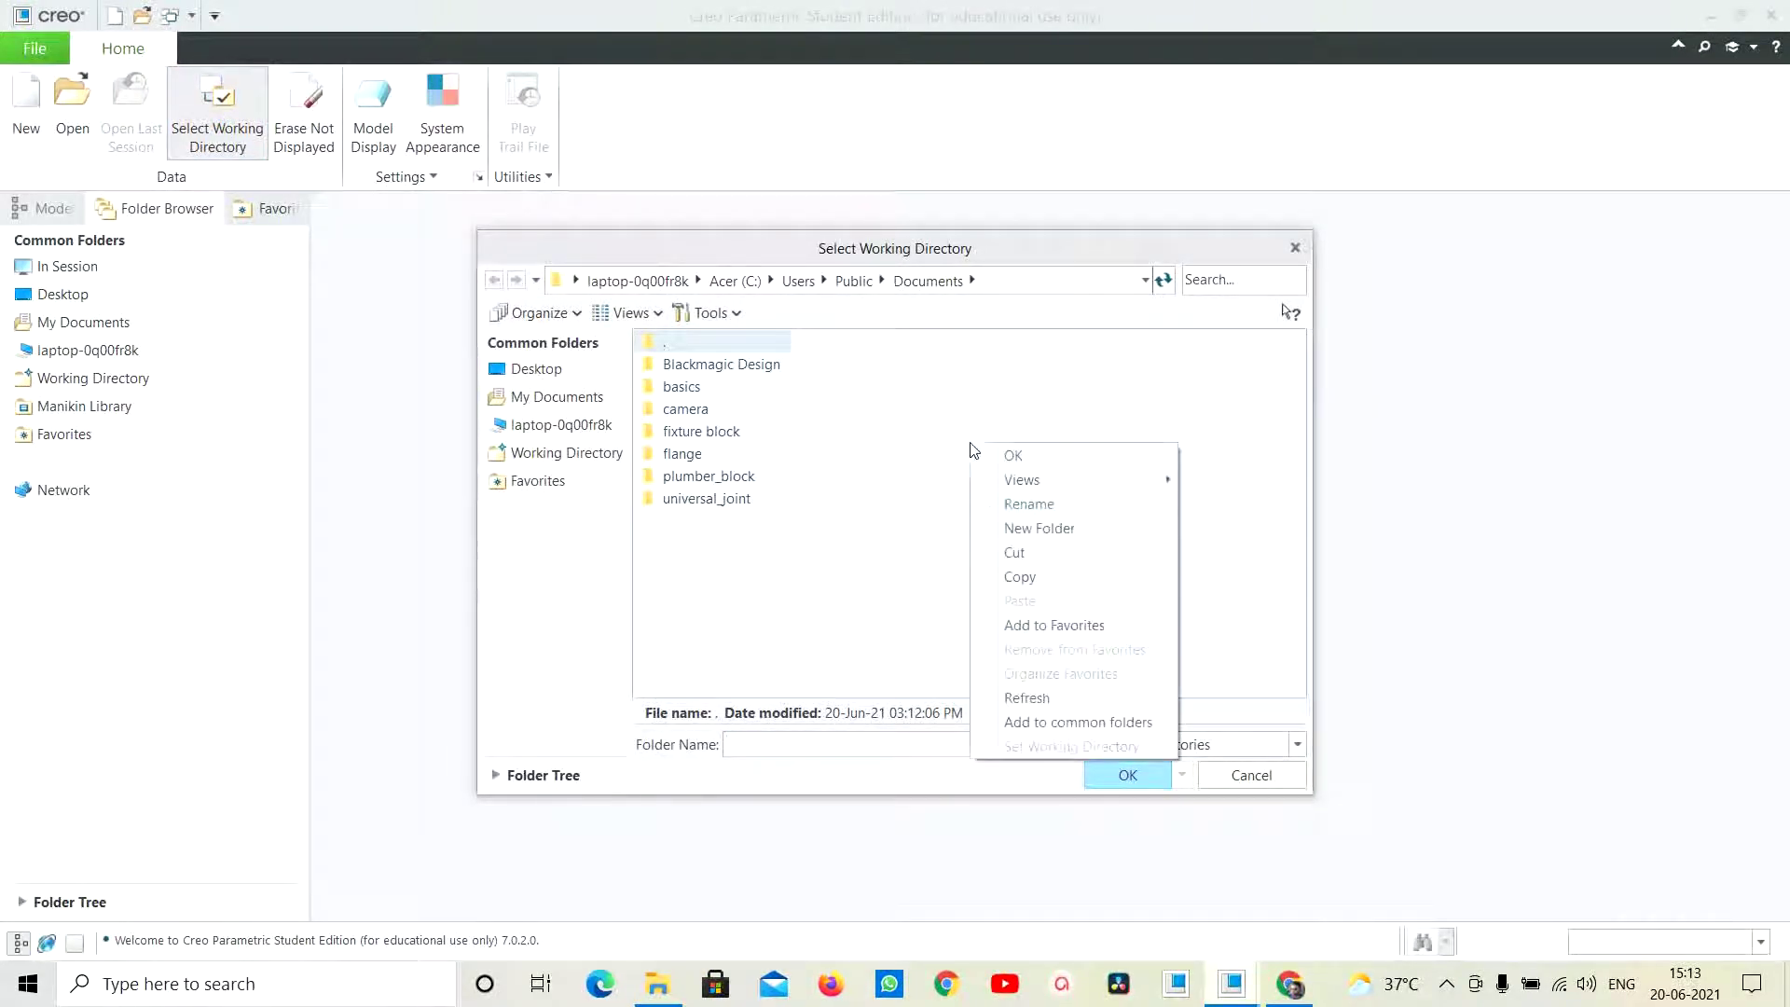
click(1077, 529)
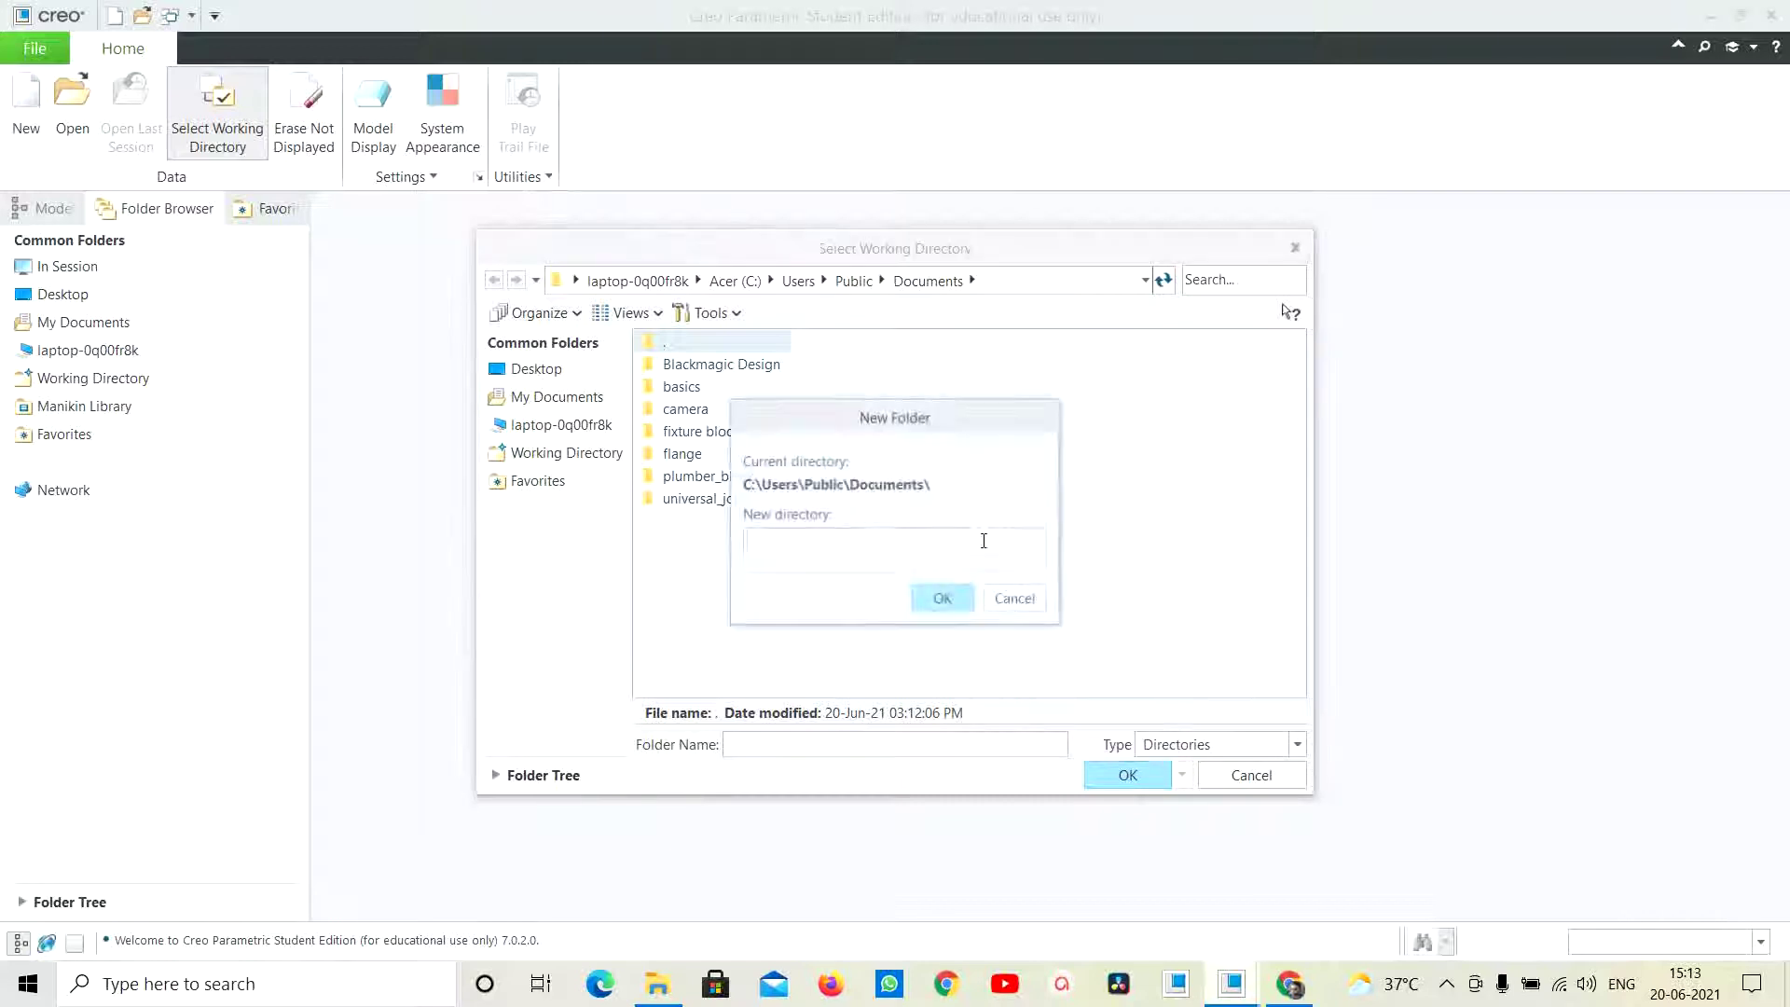
text(exercise 4)
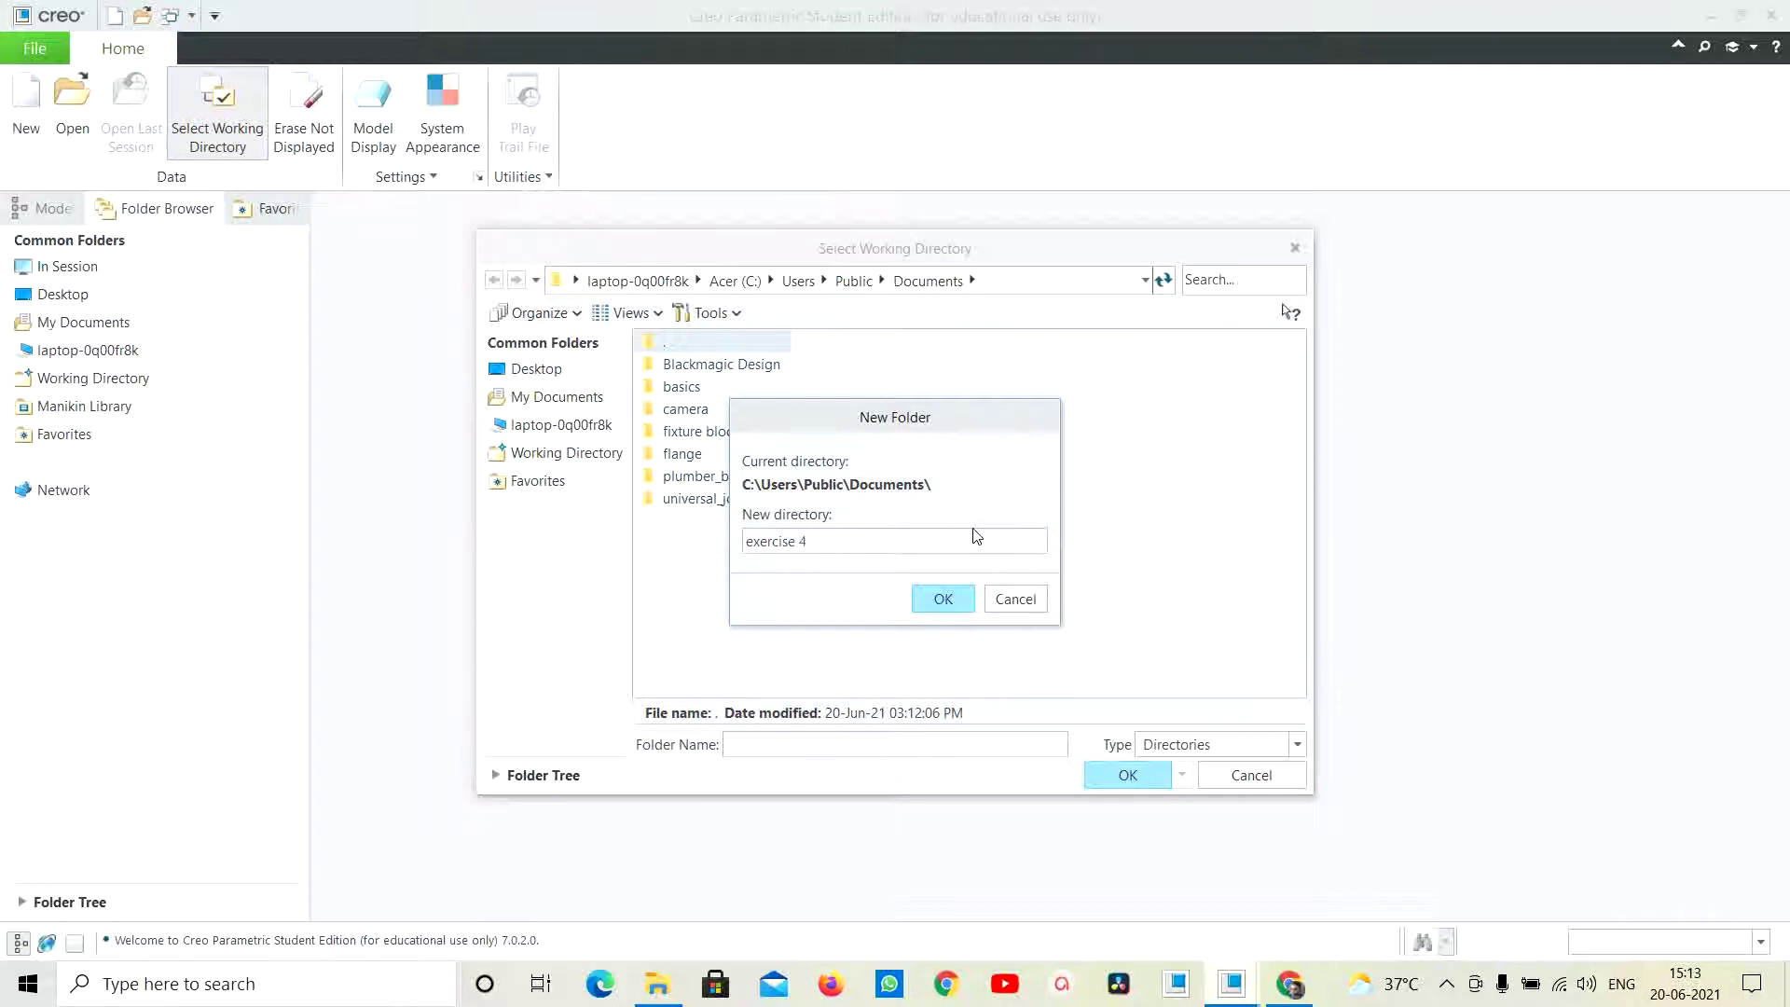
click(942, 599)
Set the "exercise 4" folder as the working directory
click(550, 370)
click(591, 451)
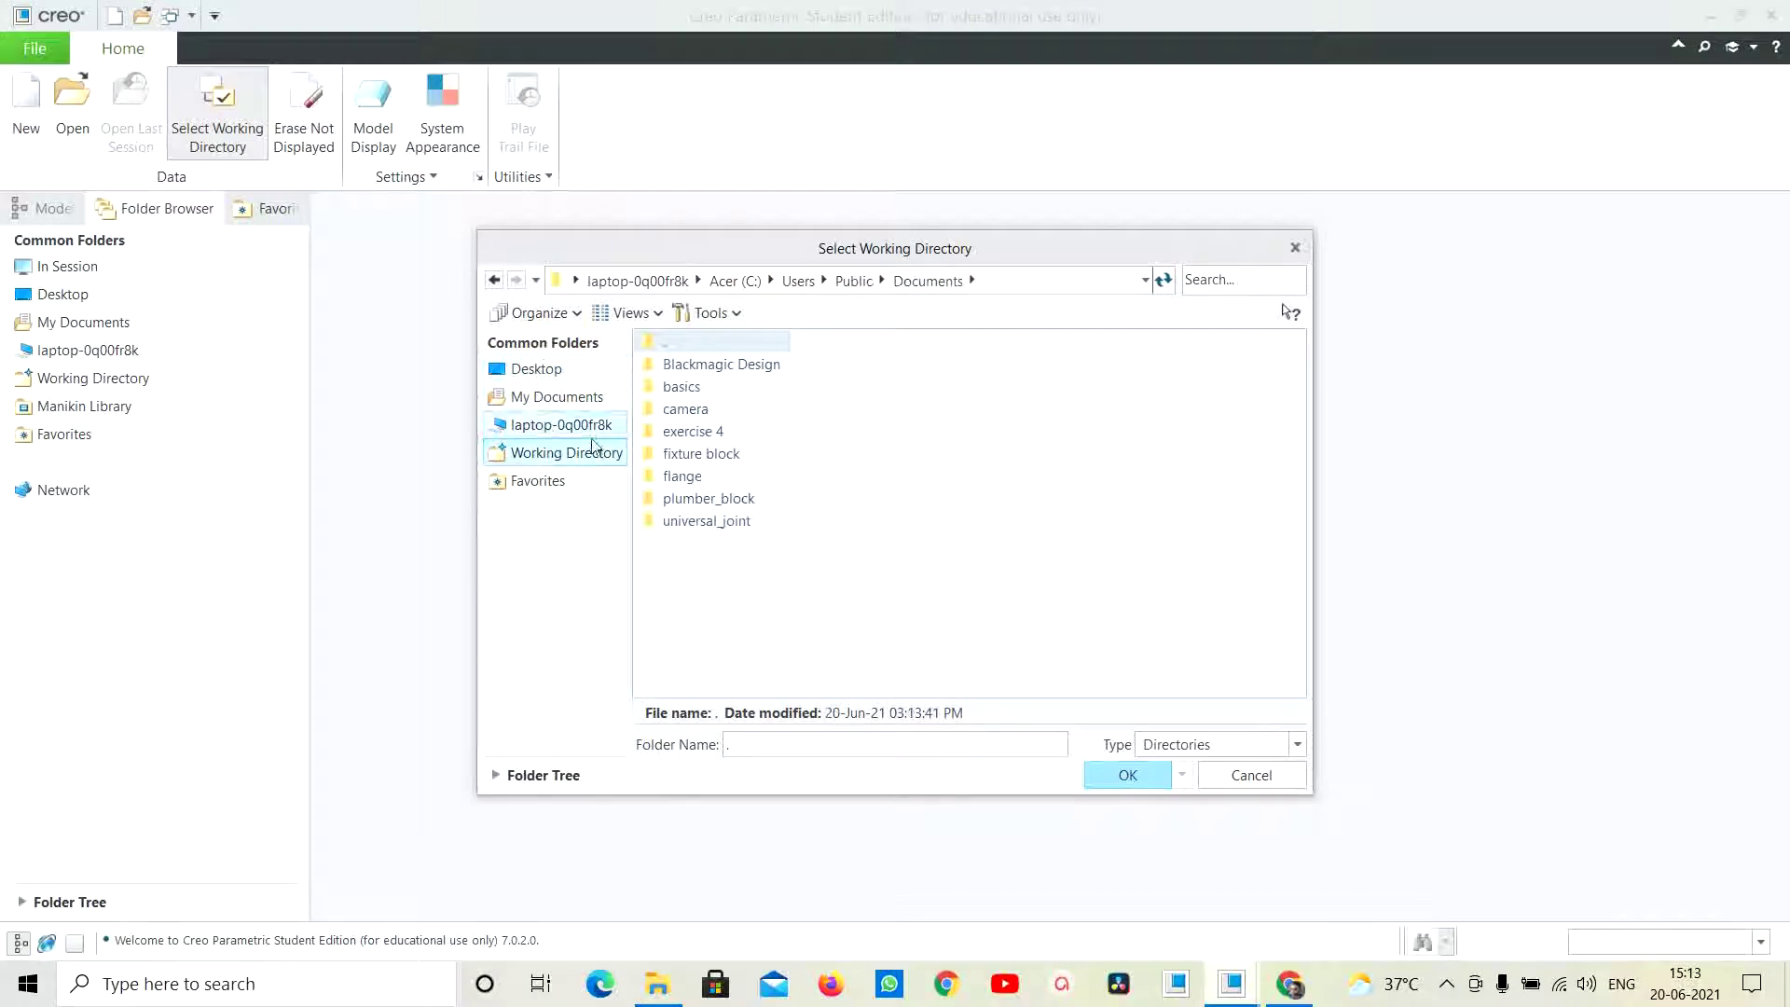
click(704, 432)
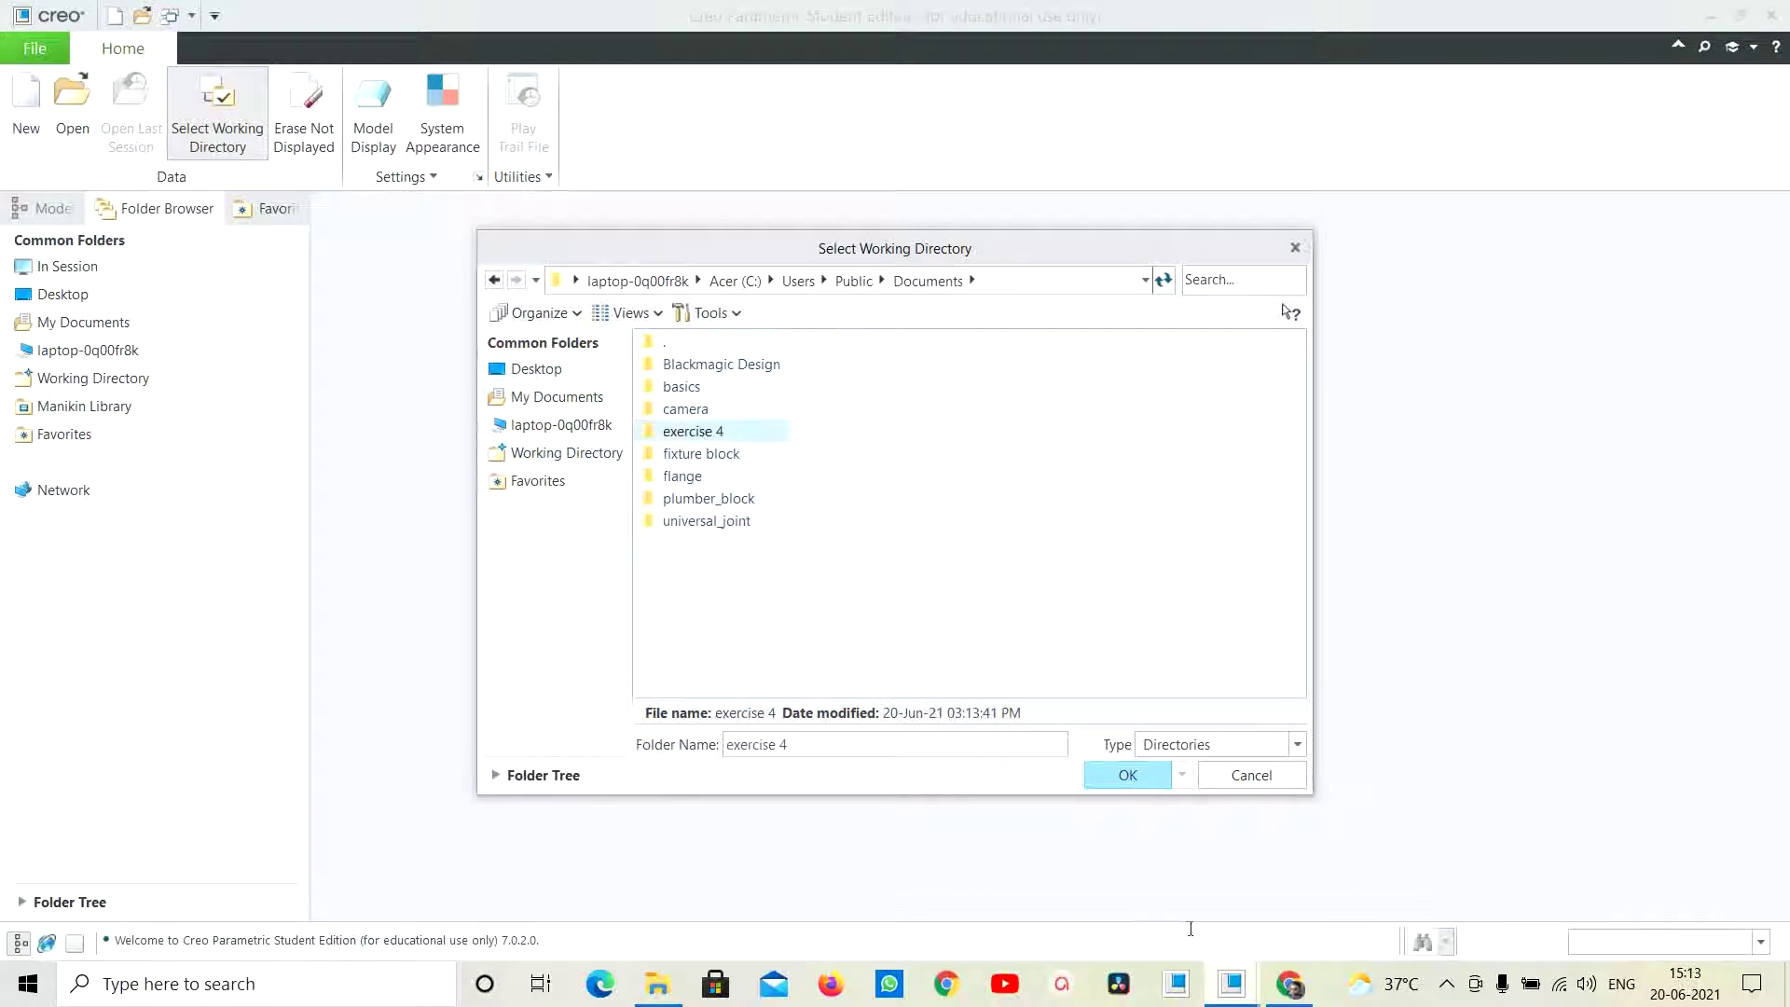
click(1128, 775)
Create a new solid part named exercise_4 without using the default template
click(25, 105)
click(669, 655)
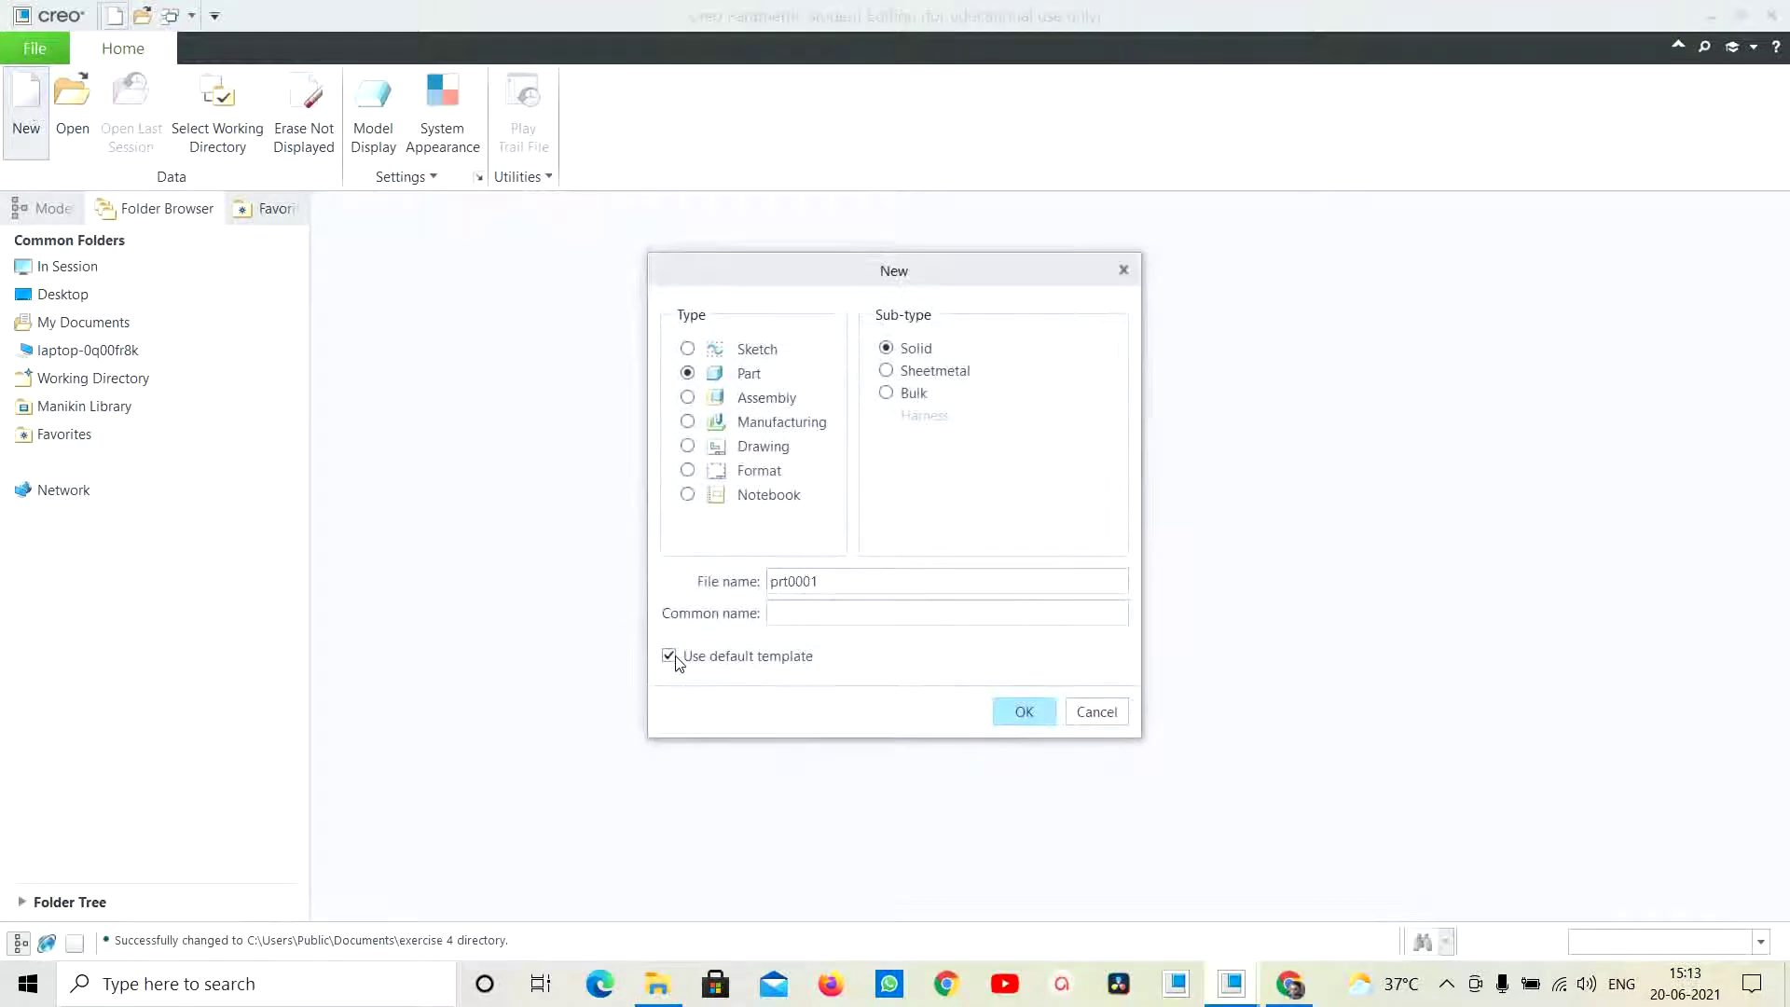
key(BackSpace)
key(BackSpace)
key(BackSpace)
key(BackSpace)
key(BackSpace)
key(BackSpace)
text(exe)
click(1024, 711)
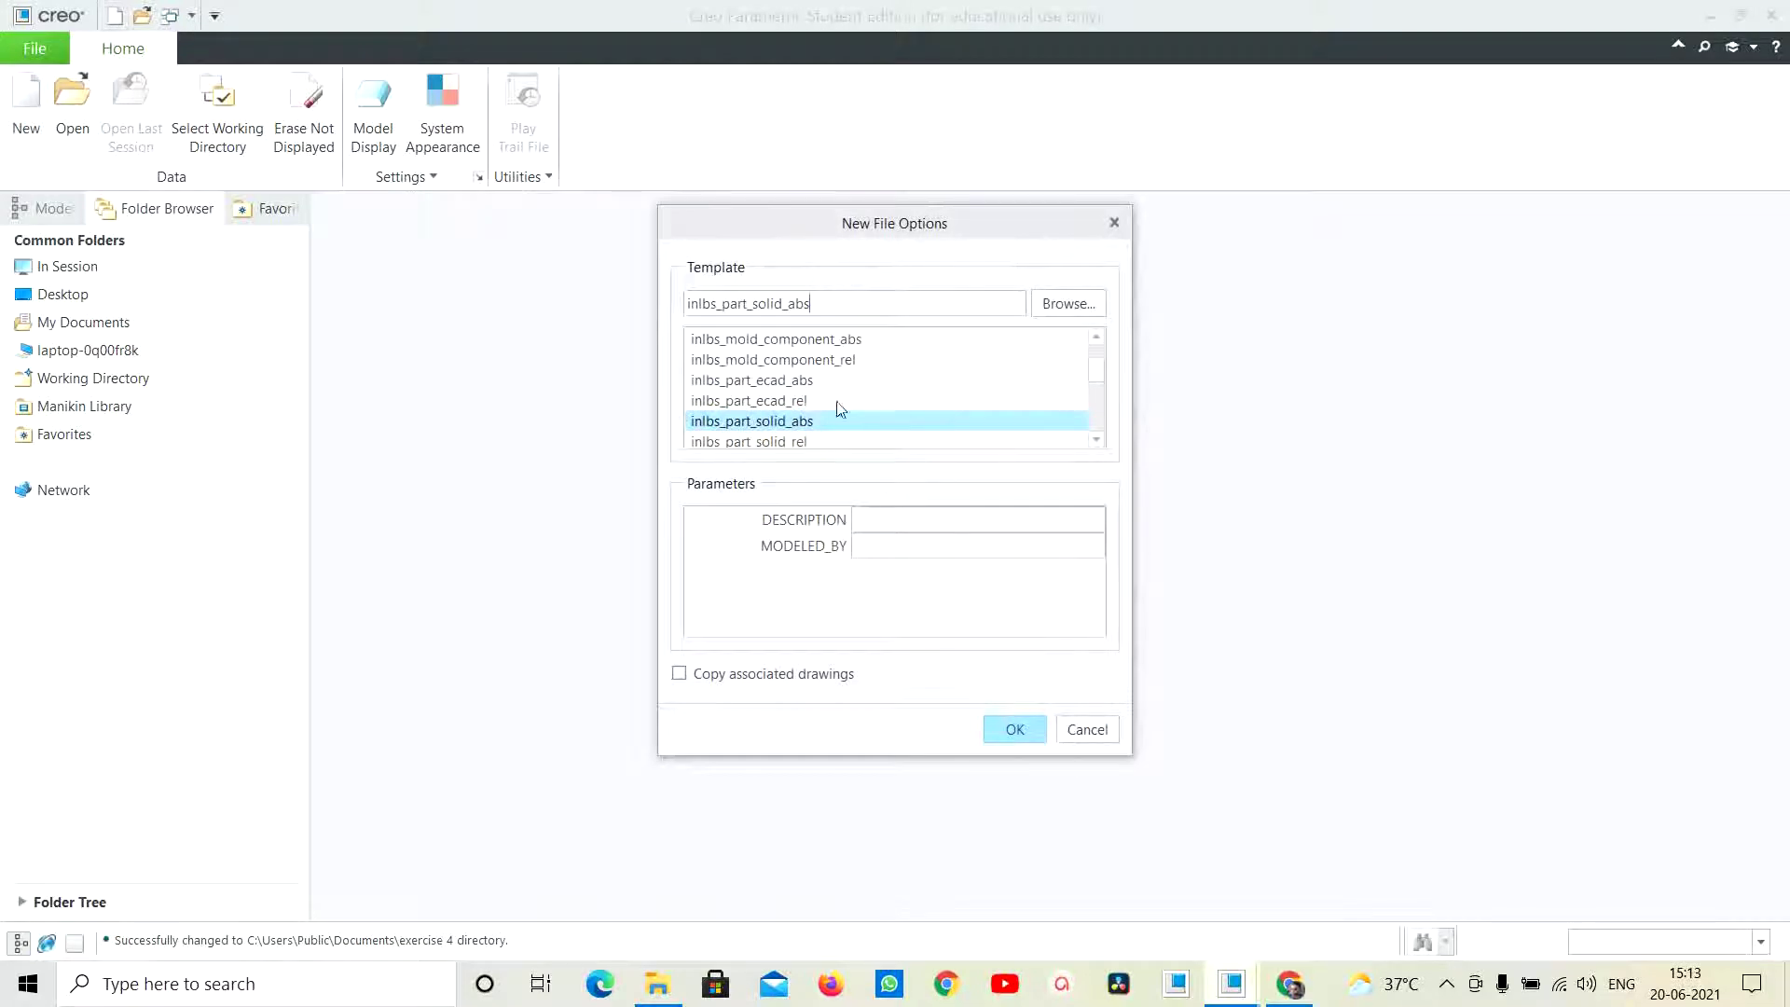
Use the mmns_part_solid_abs template for the part and enter the modeler's name in the MODELED_BY parameter
scroll(820, 415, down, 5)
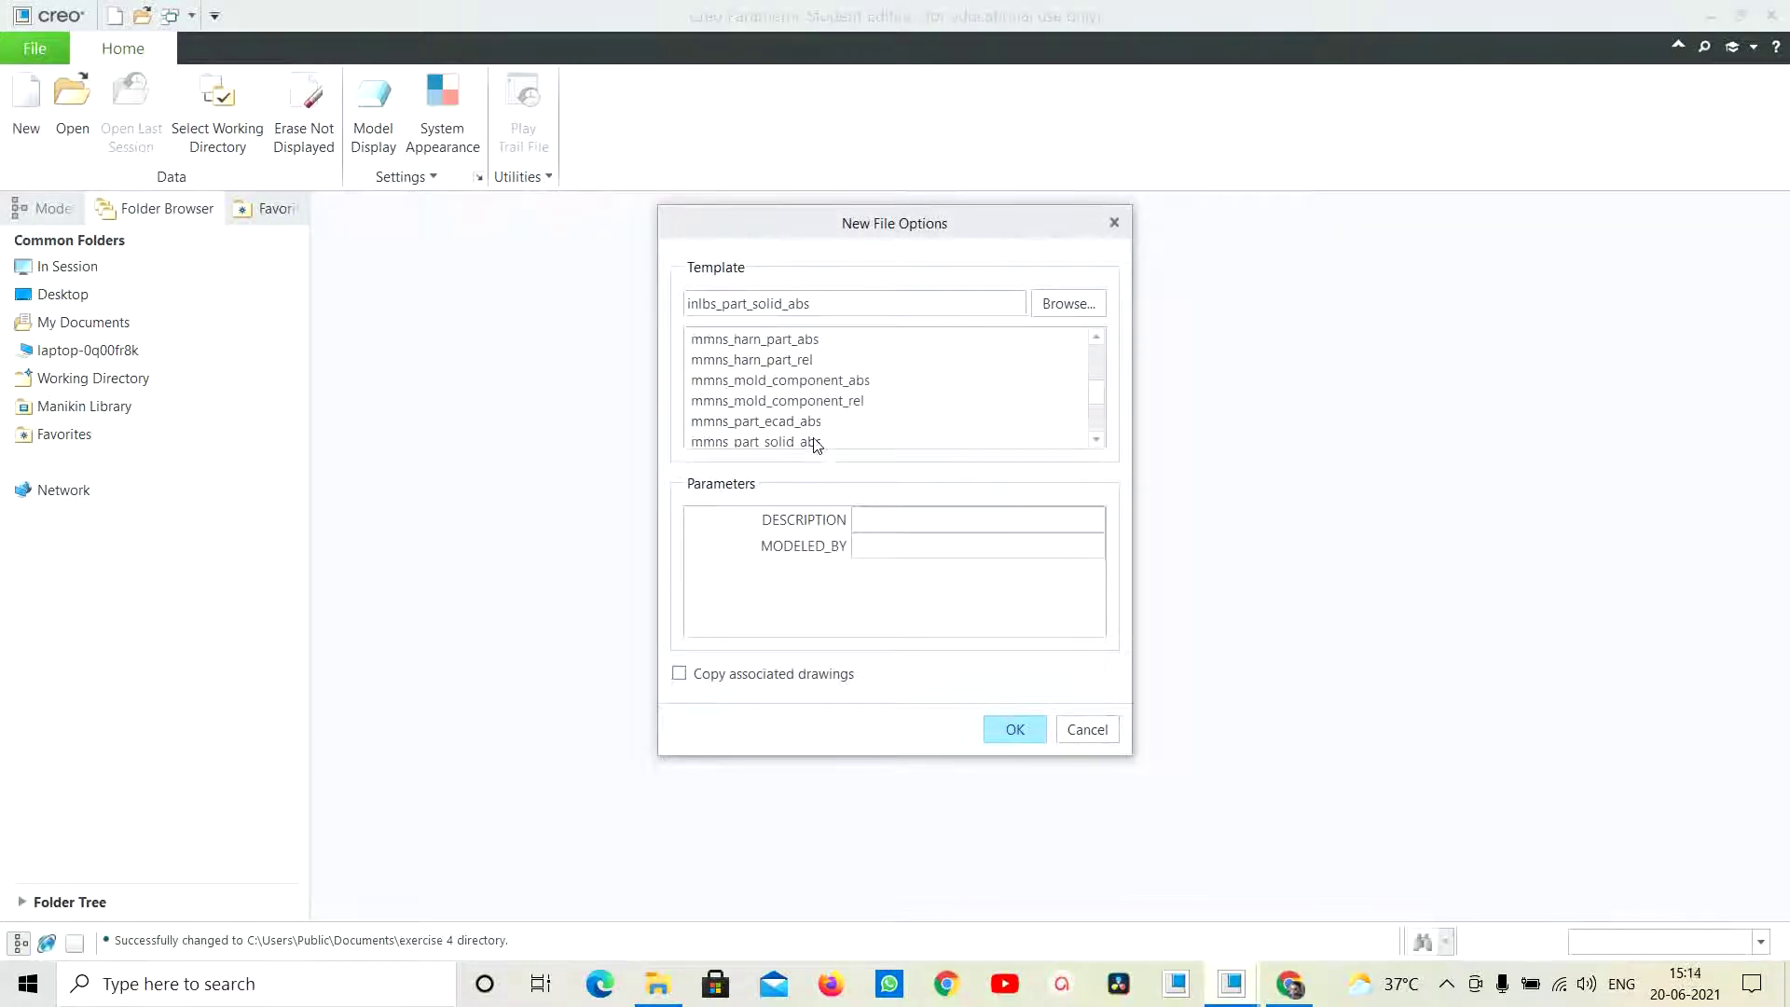
click(814, 444)
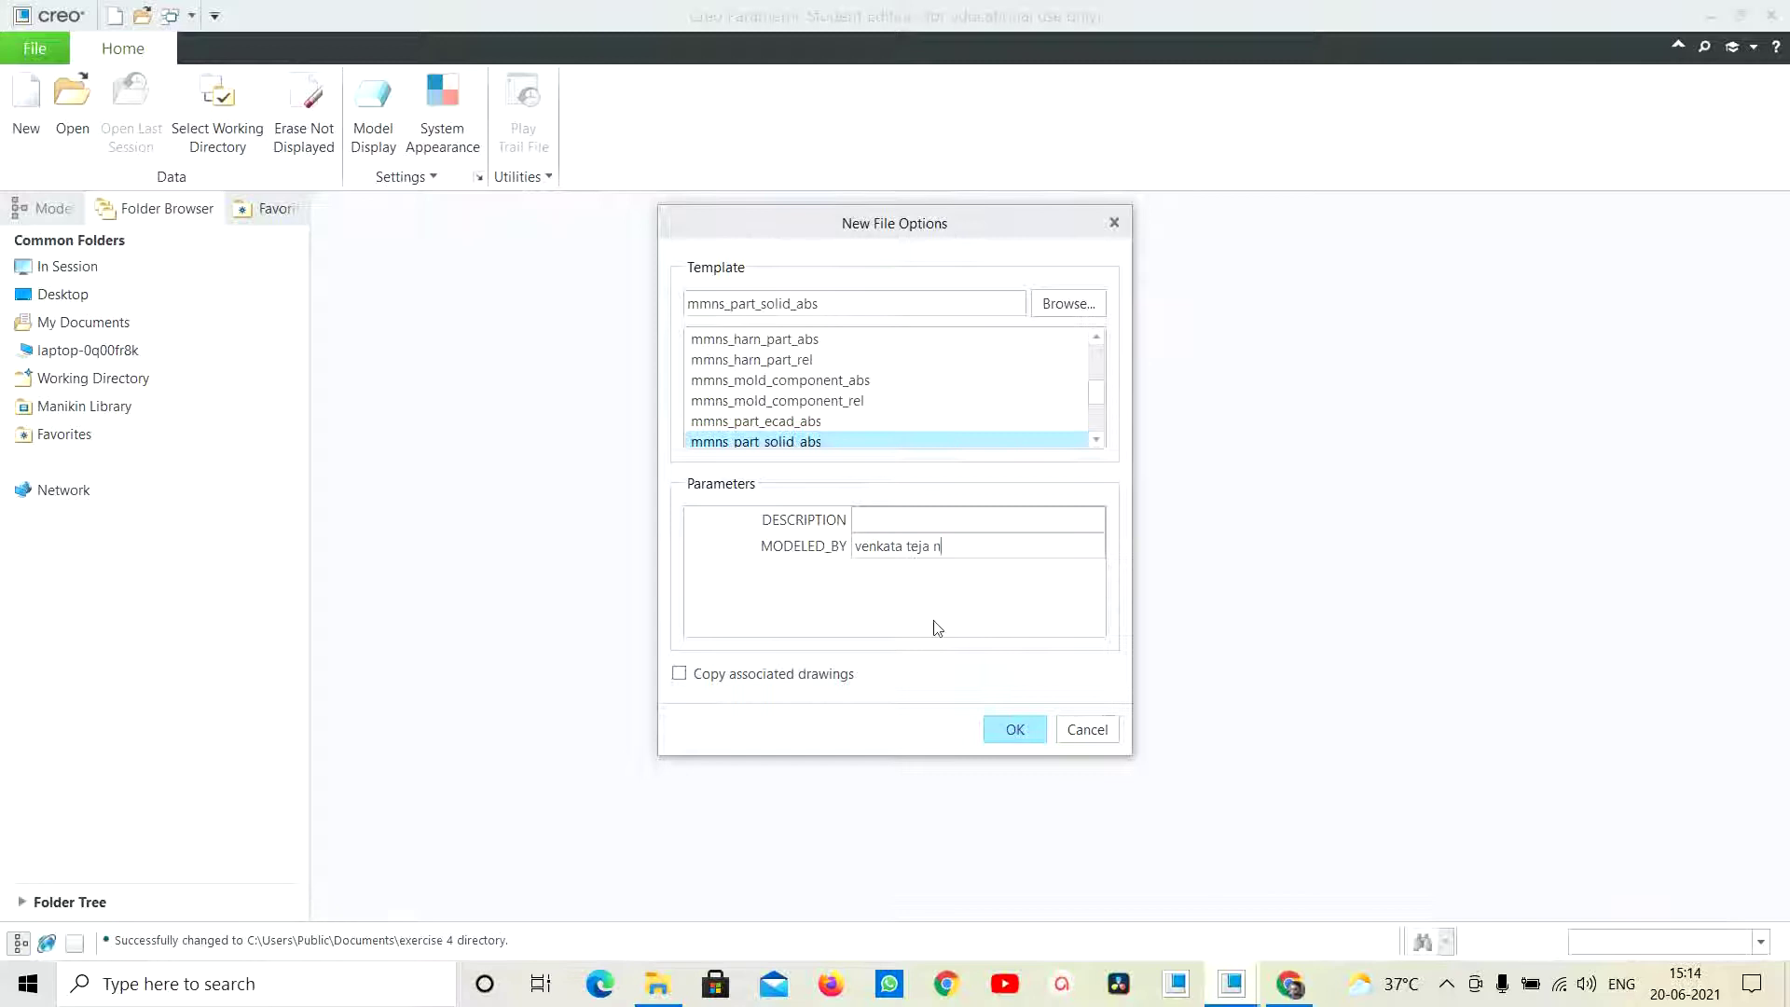
click(1012, 730)
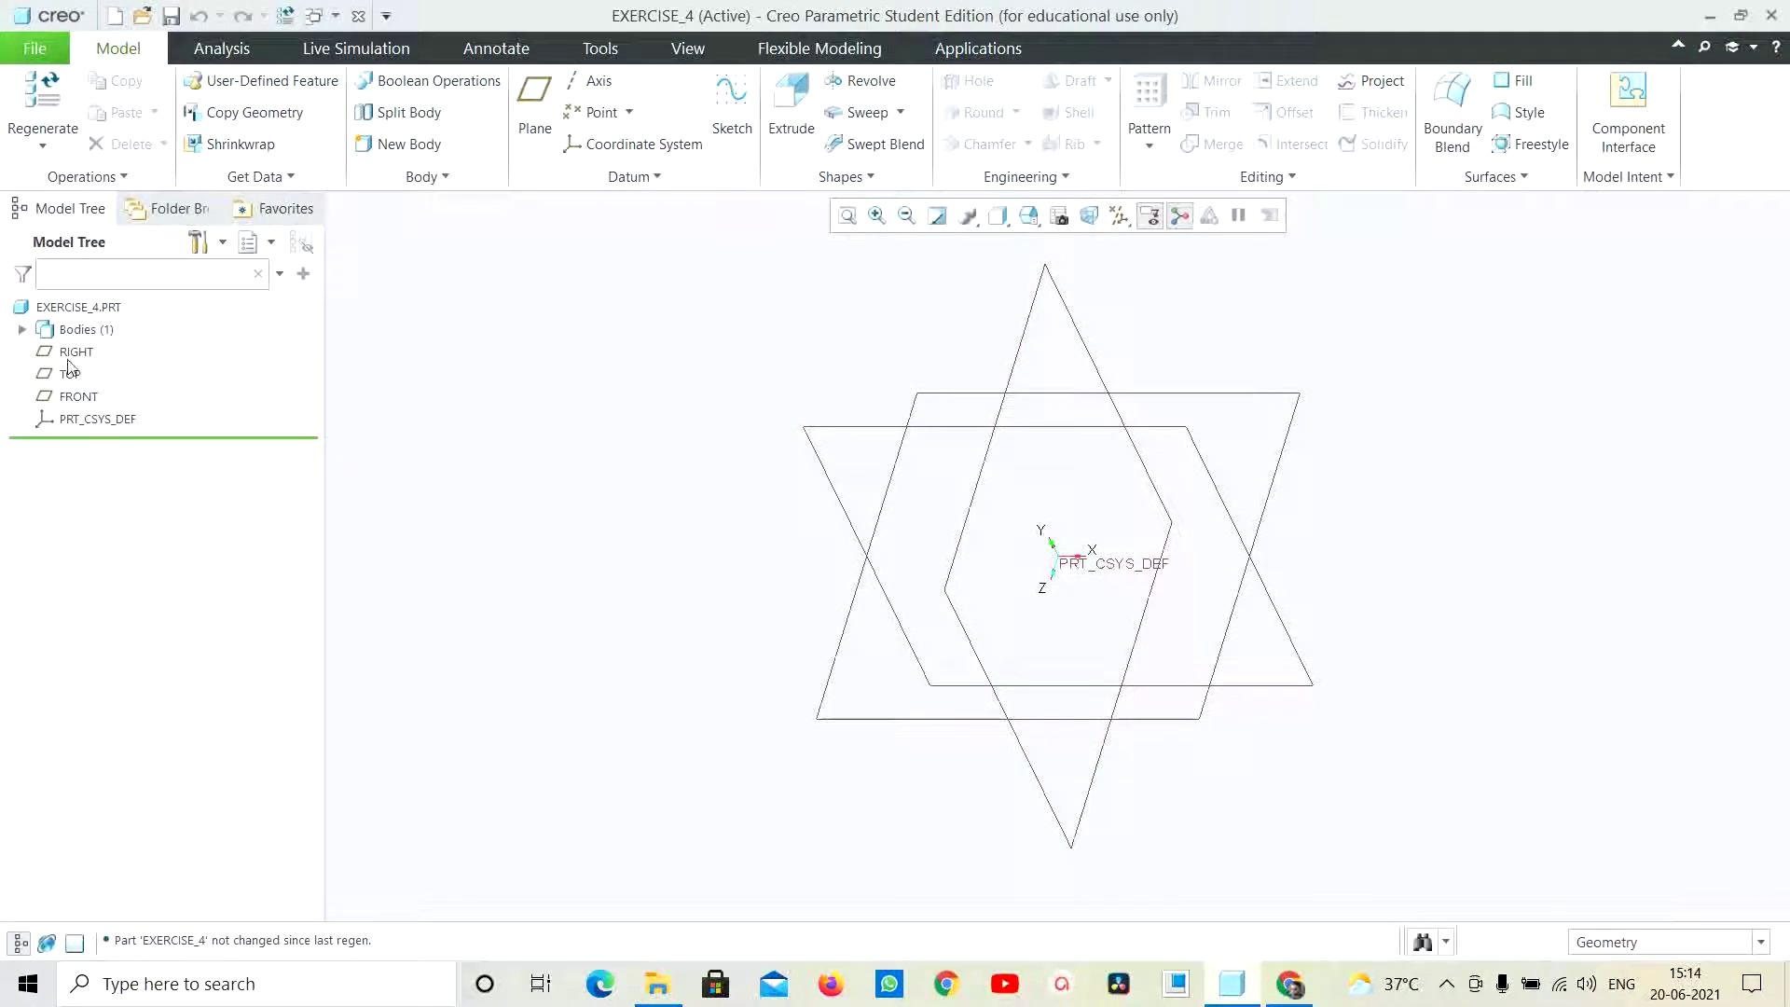
Start a sketch on the FRONT plane and orient the view parallel to the sketch plane
click(90, 398)
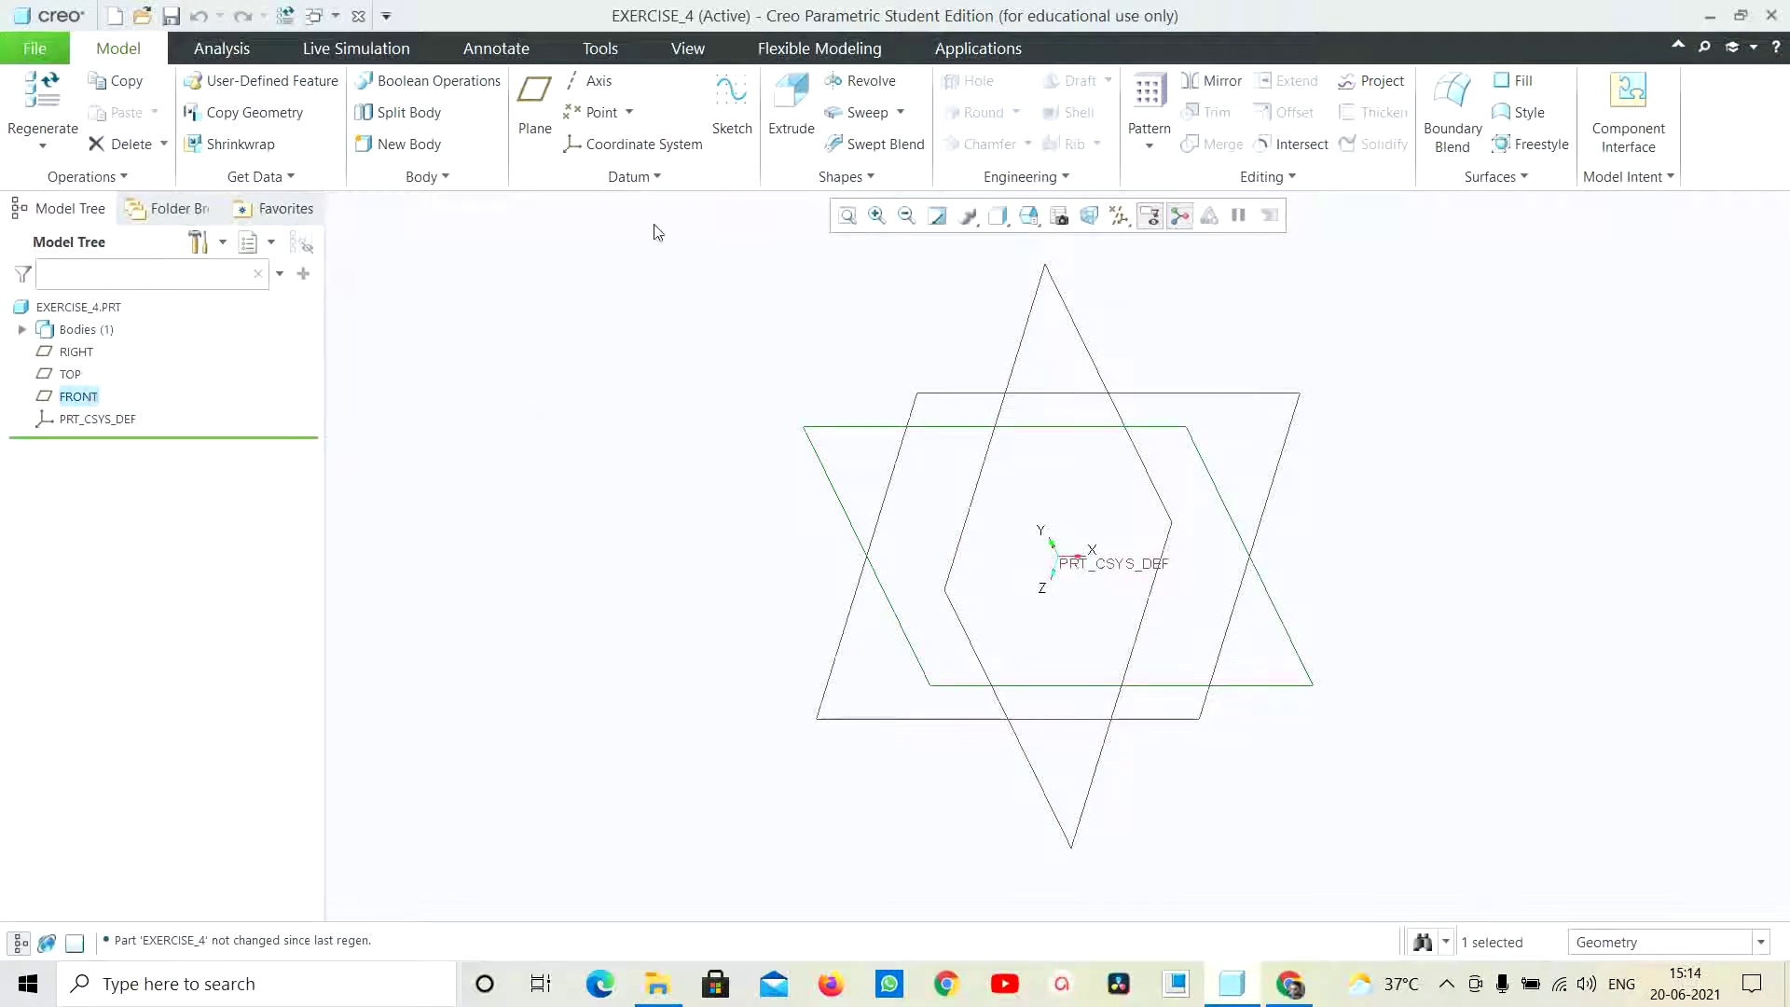
click(733, 110)
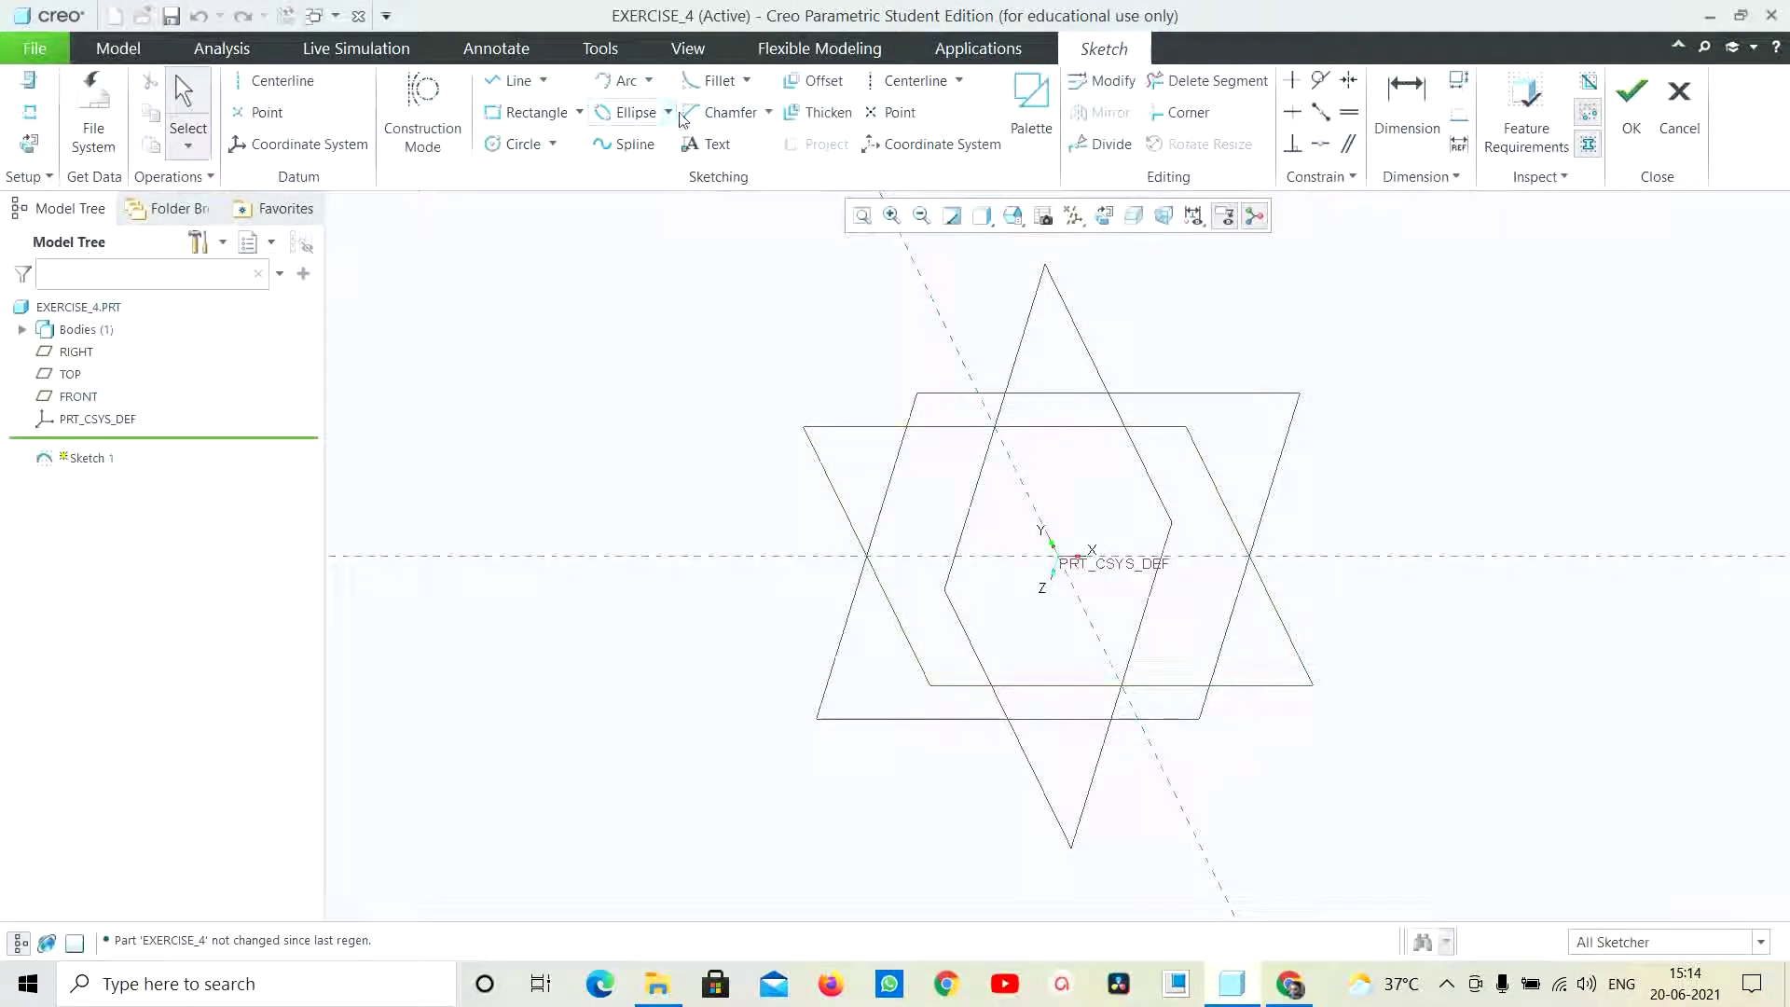
click(1111, 219)
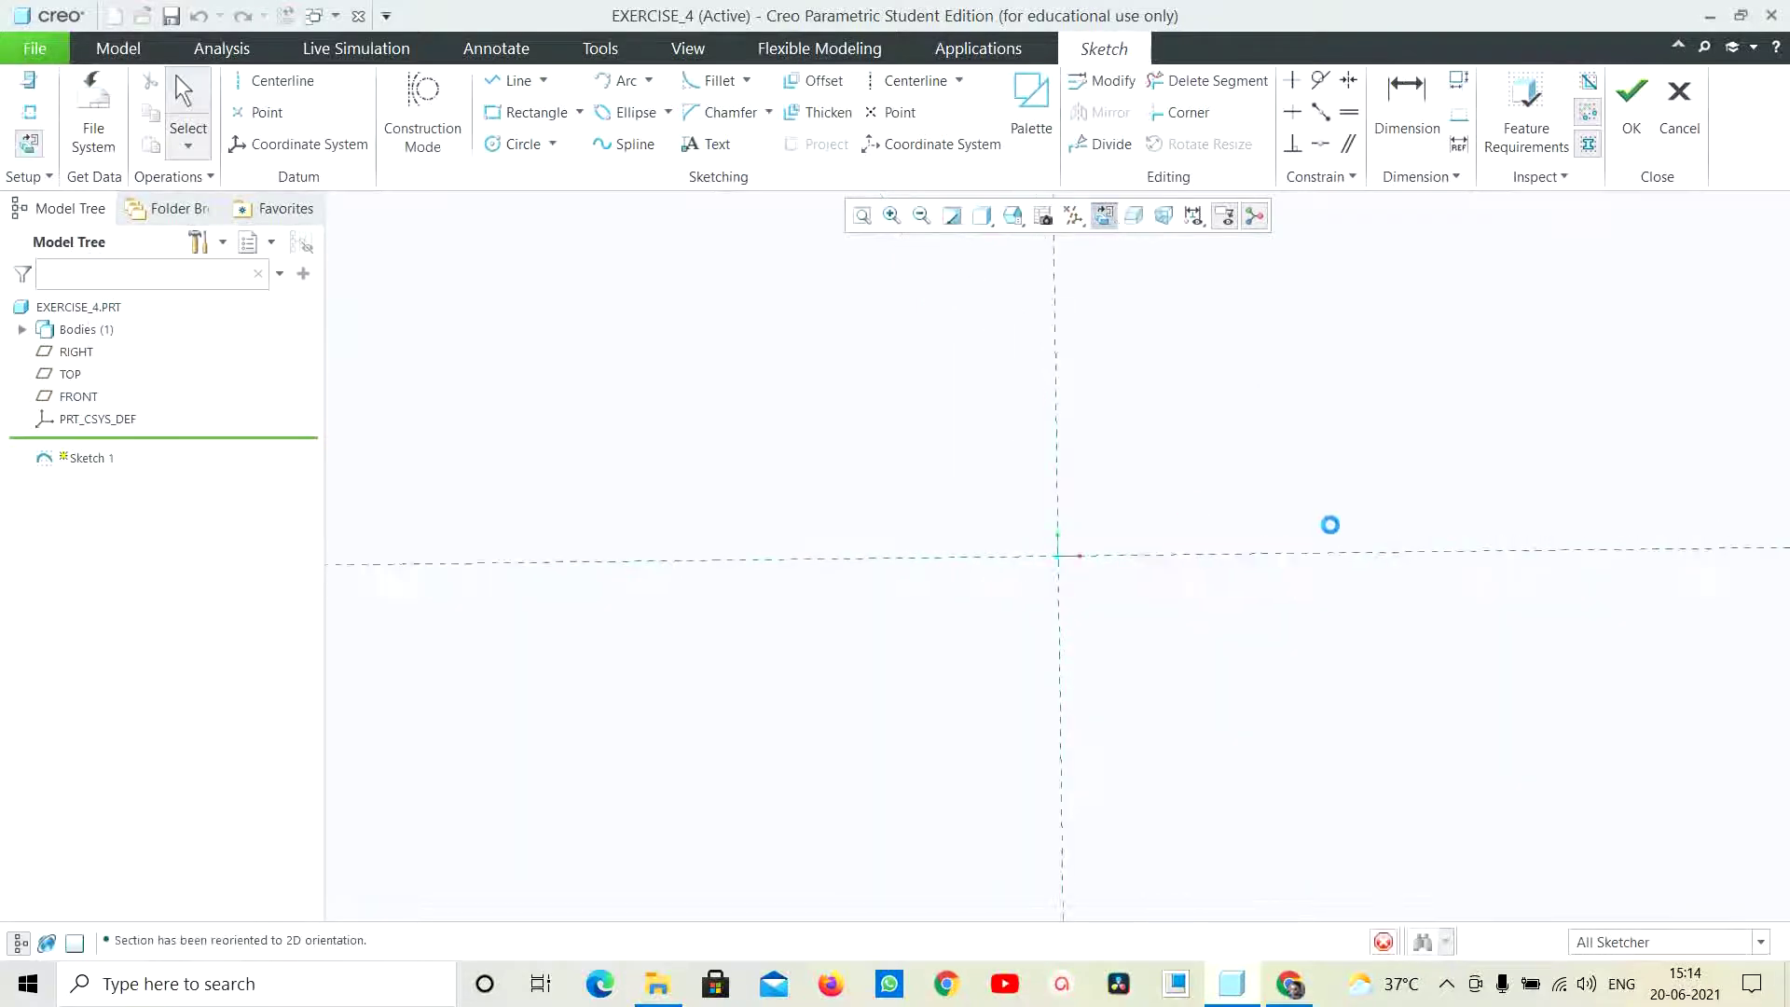
Check the PDF drawing in Chrome, and sketch a horizontal line about 93 mm long from the vertical reference, about 160 mm above the origin
click(1314, 987)
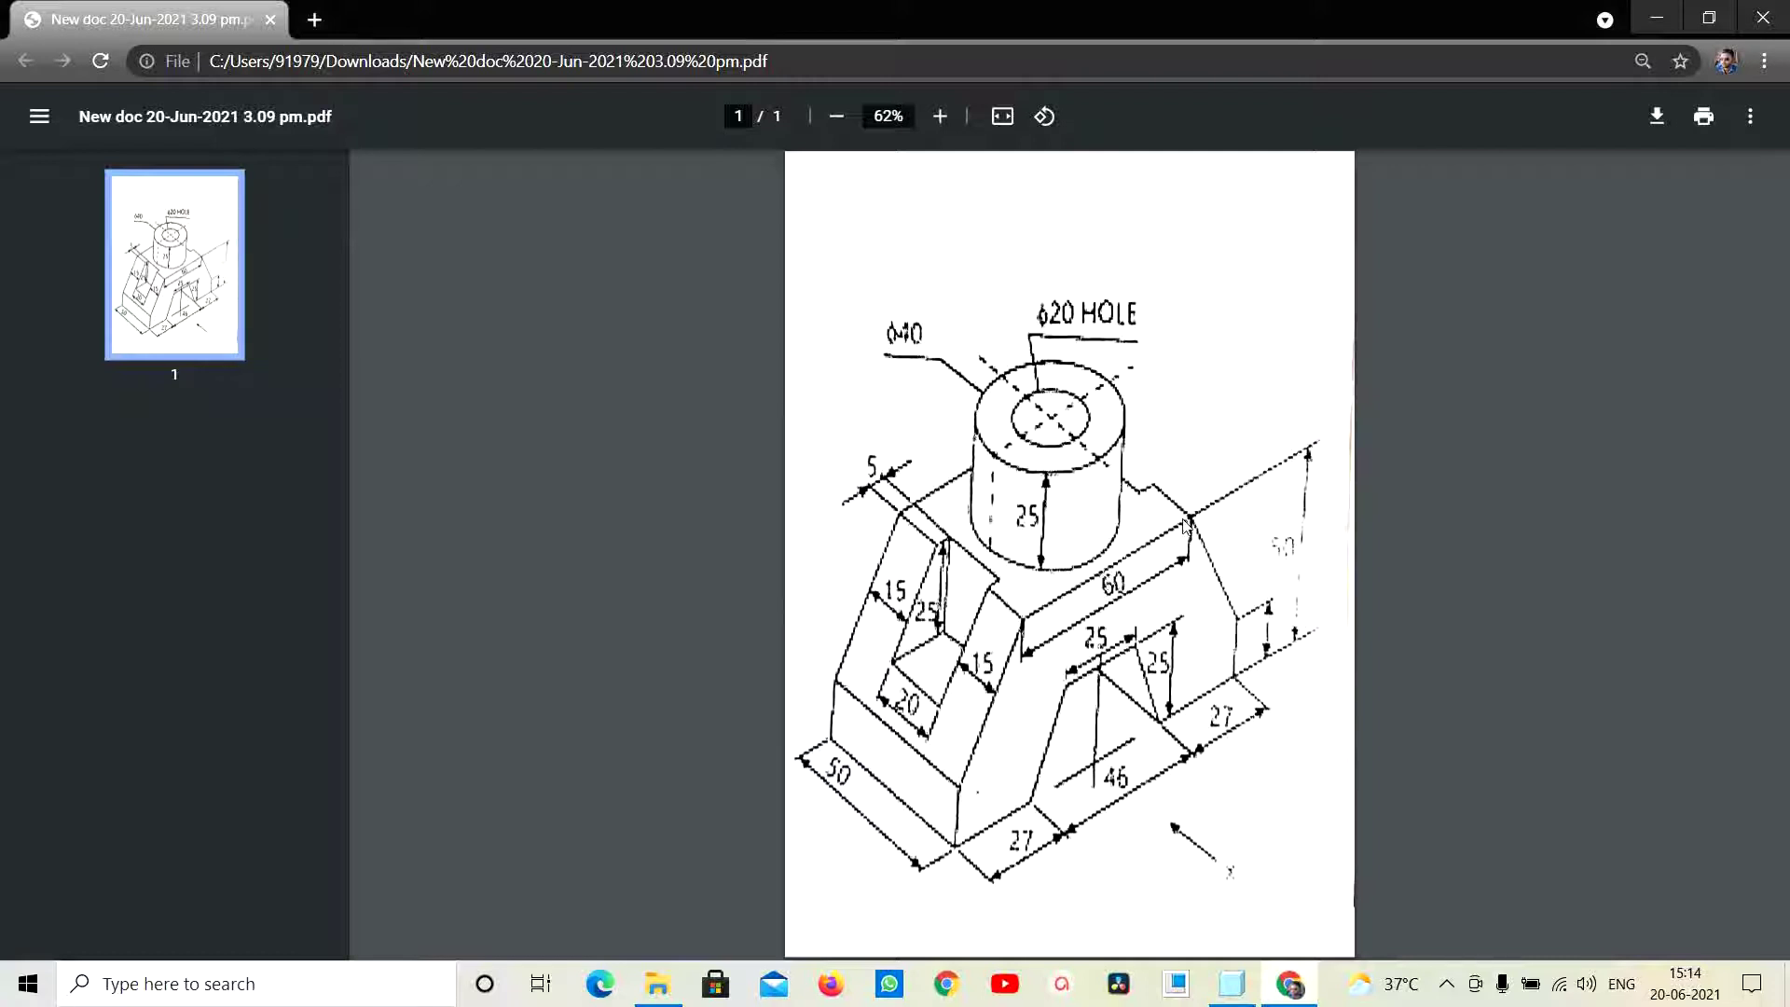
click(1235, 982)
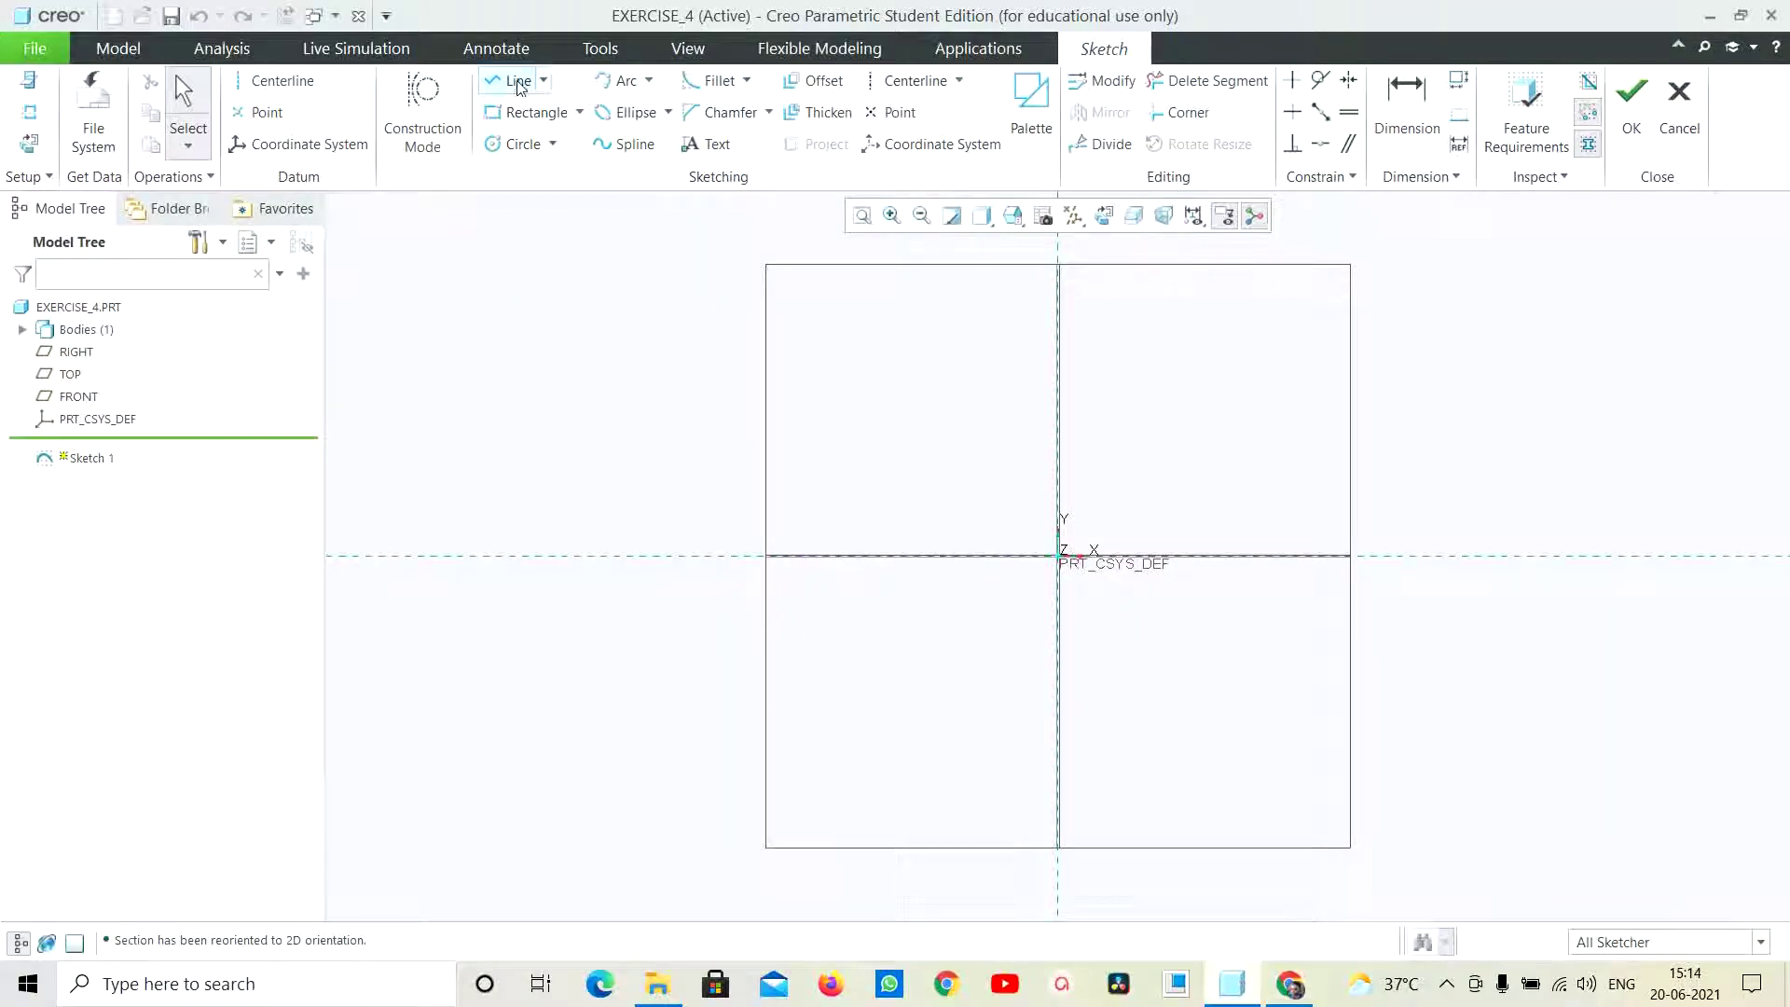
click(519, 82)
click(1059, 373)
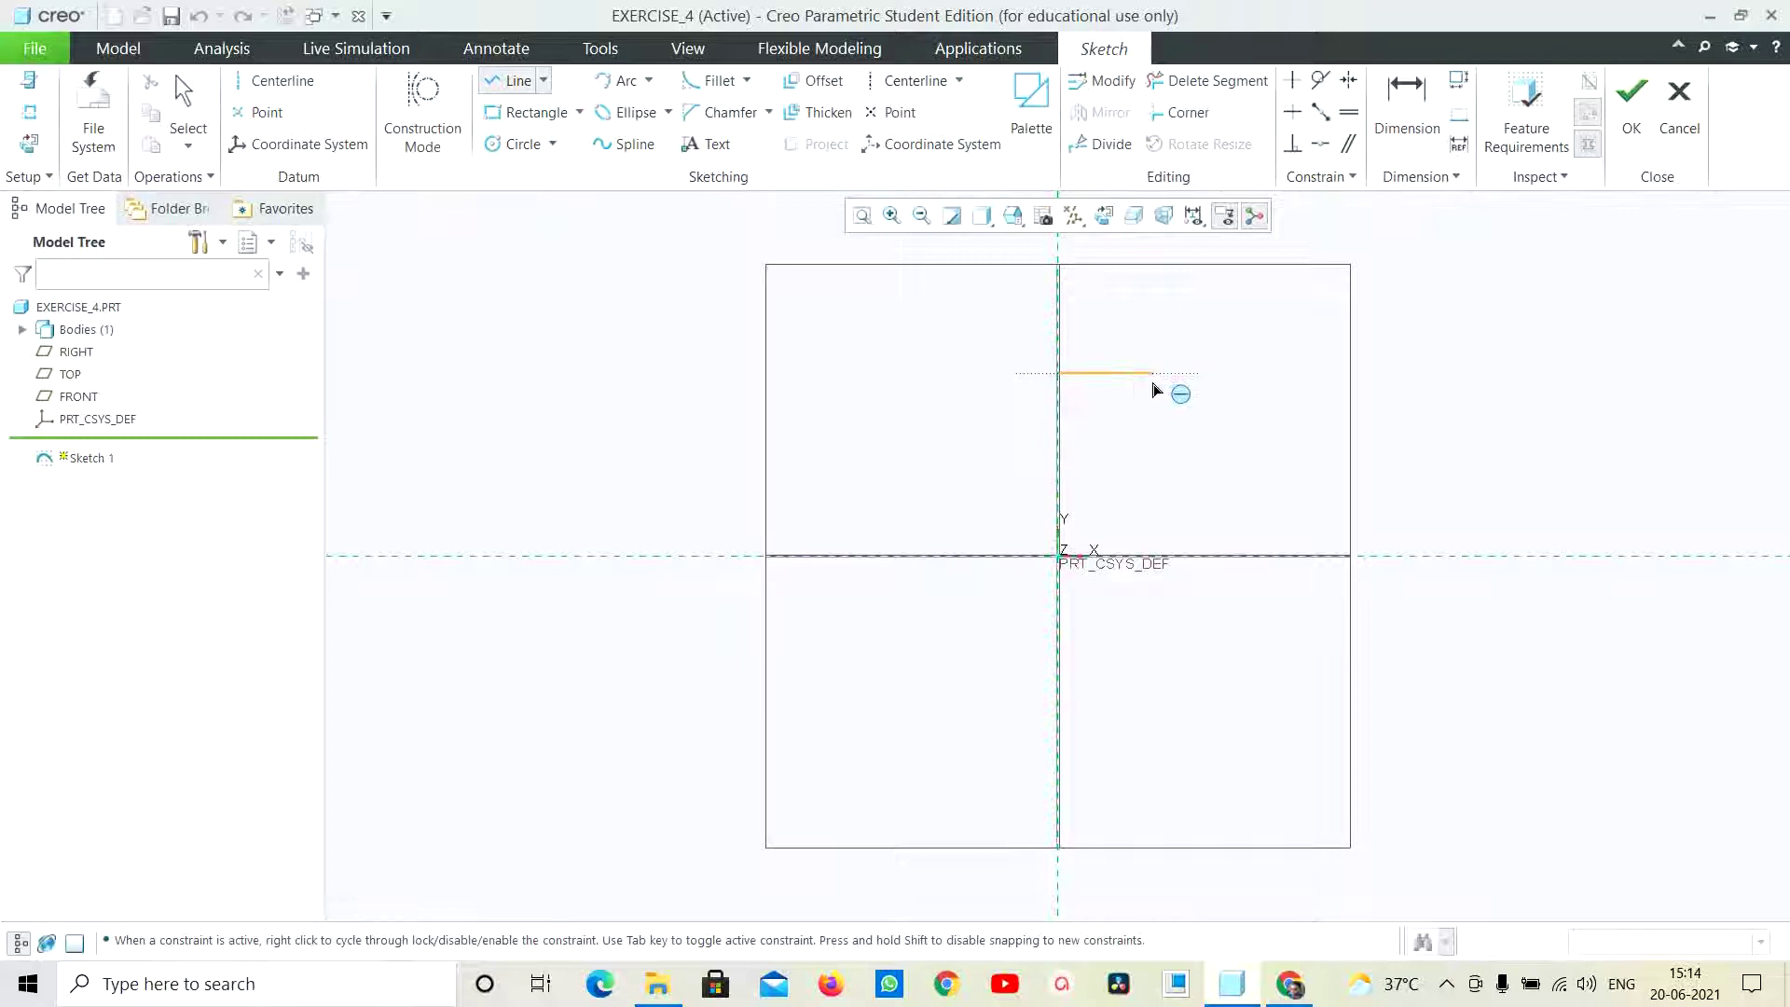
click(1165, 389)
middle_click(261, 690)
middle_click(368, 699)
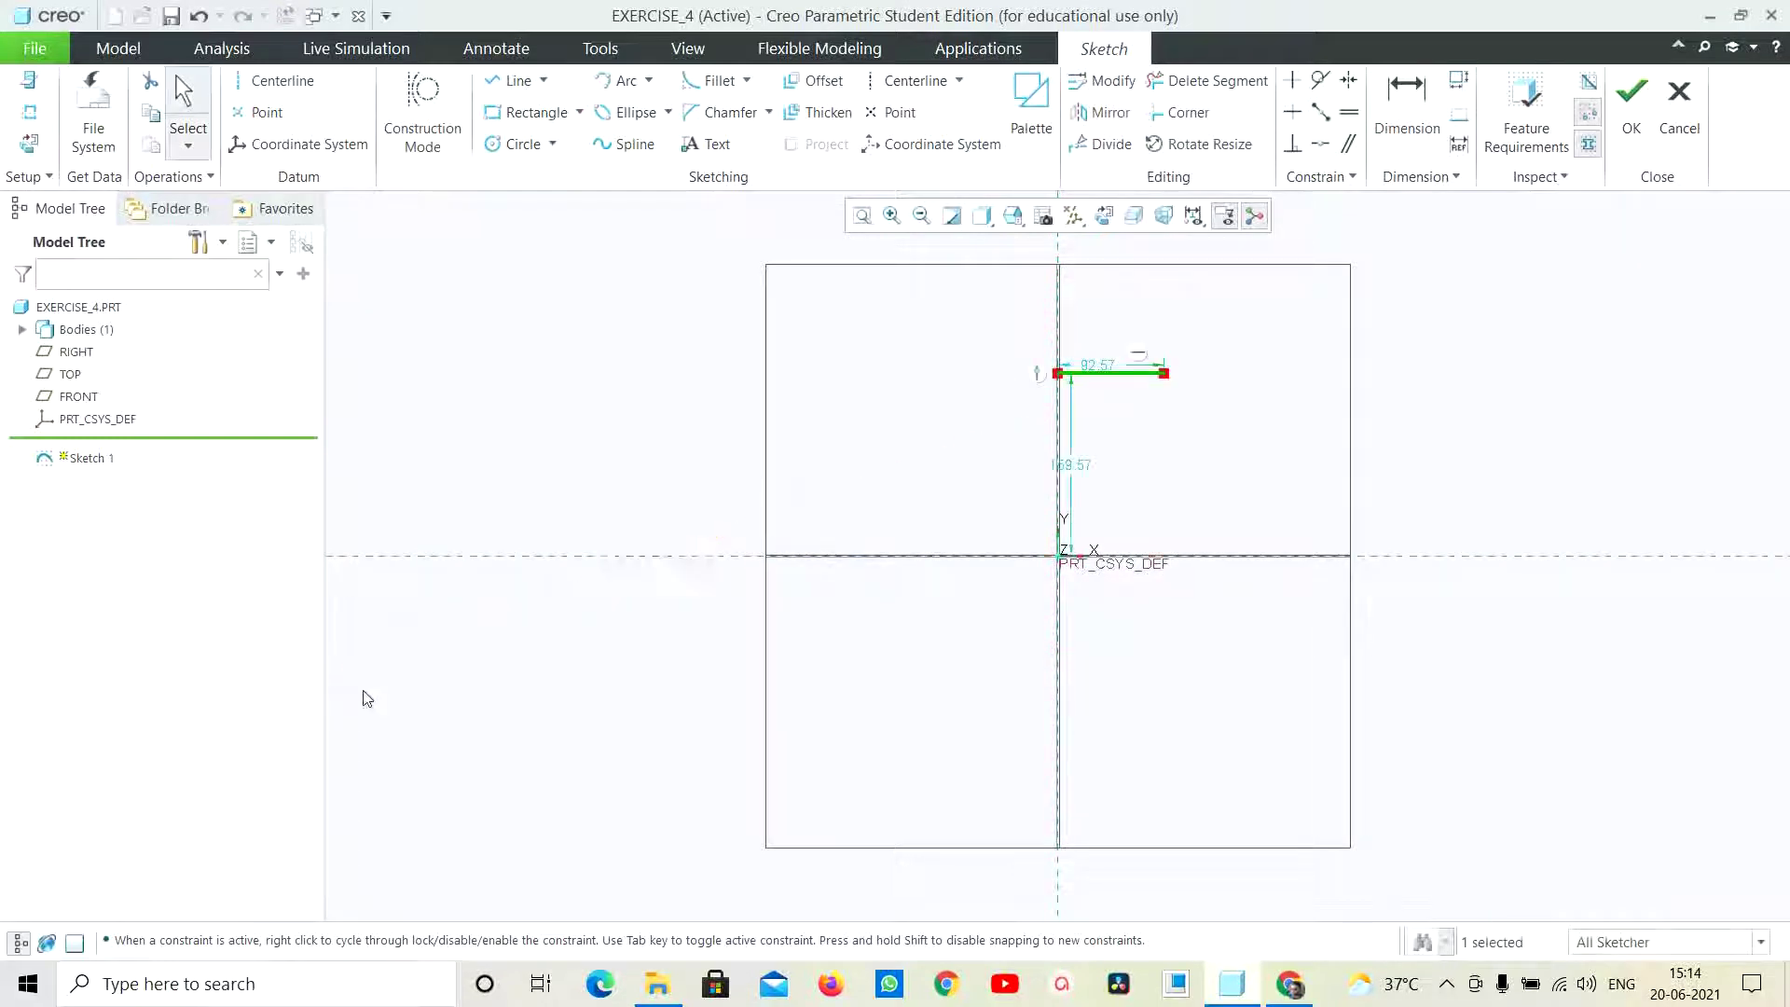
Set the line's length to 30 mm and, following the PDF drawing, its height above the horizontal reference to 50 mm
double_click(1086, 365)
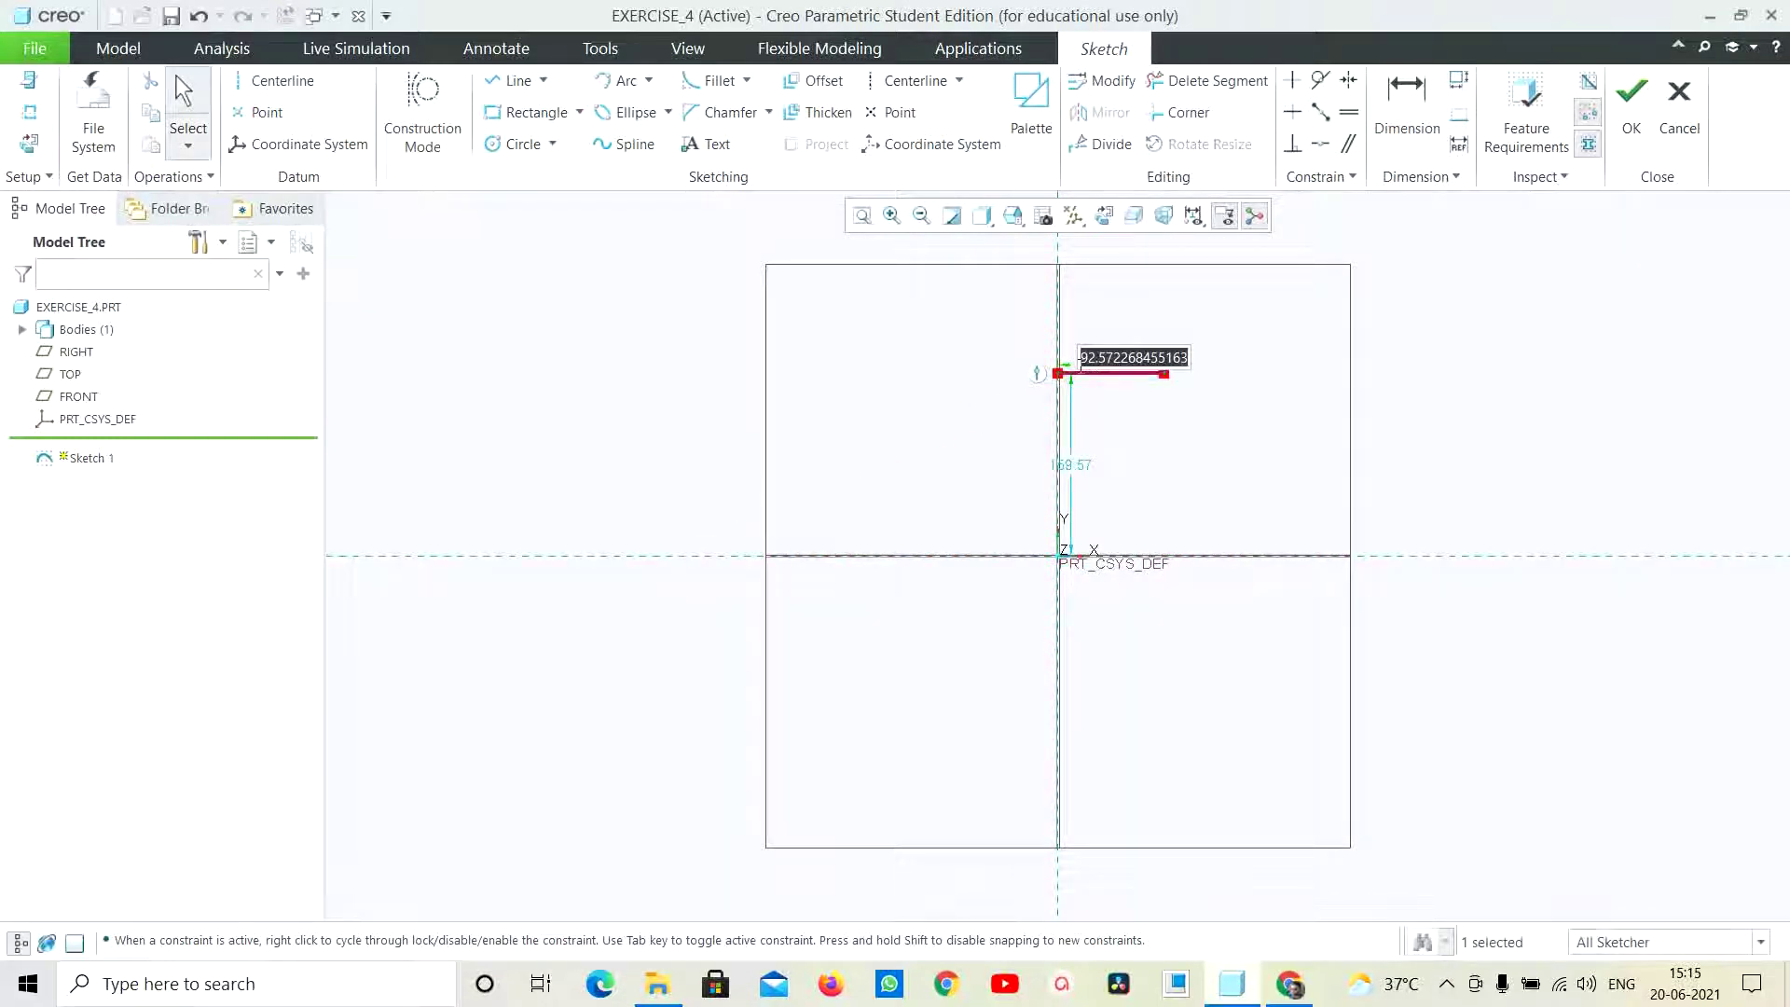
text(30)
key(Return)
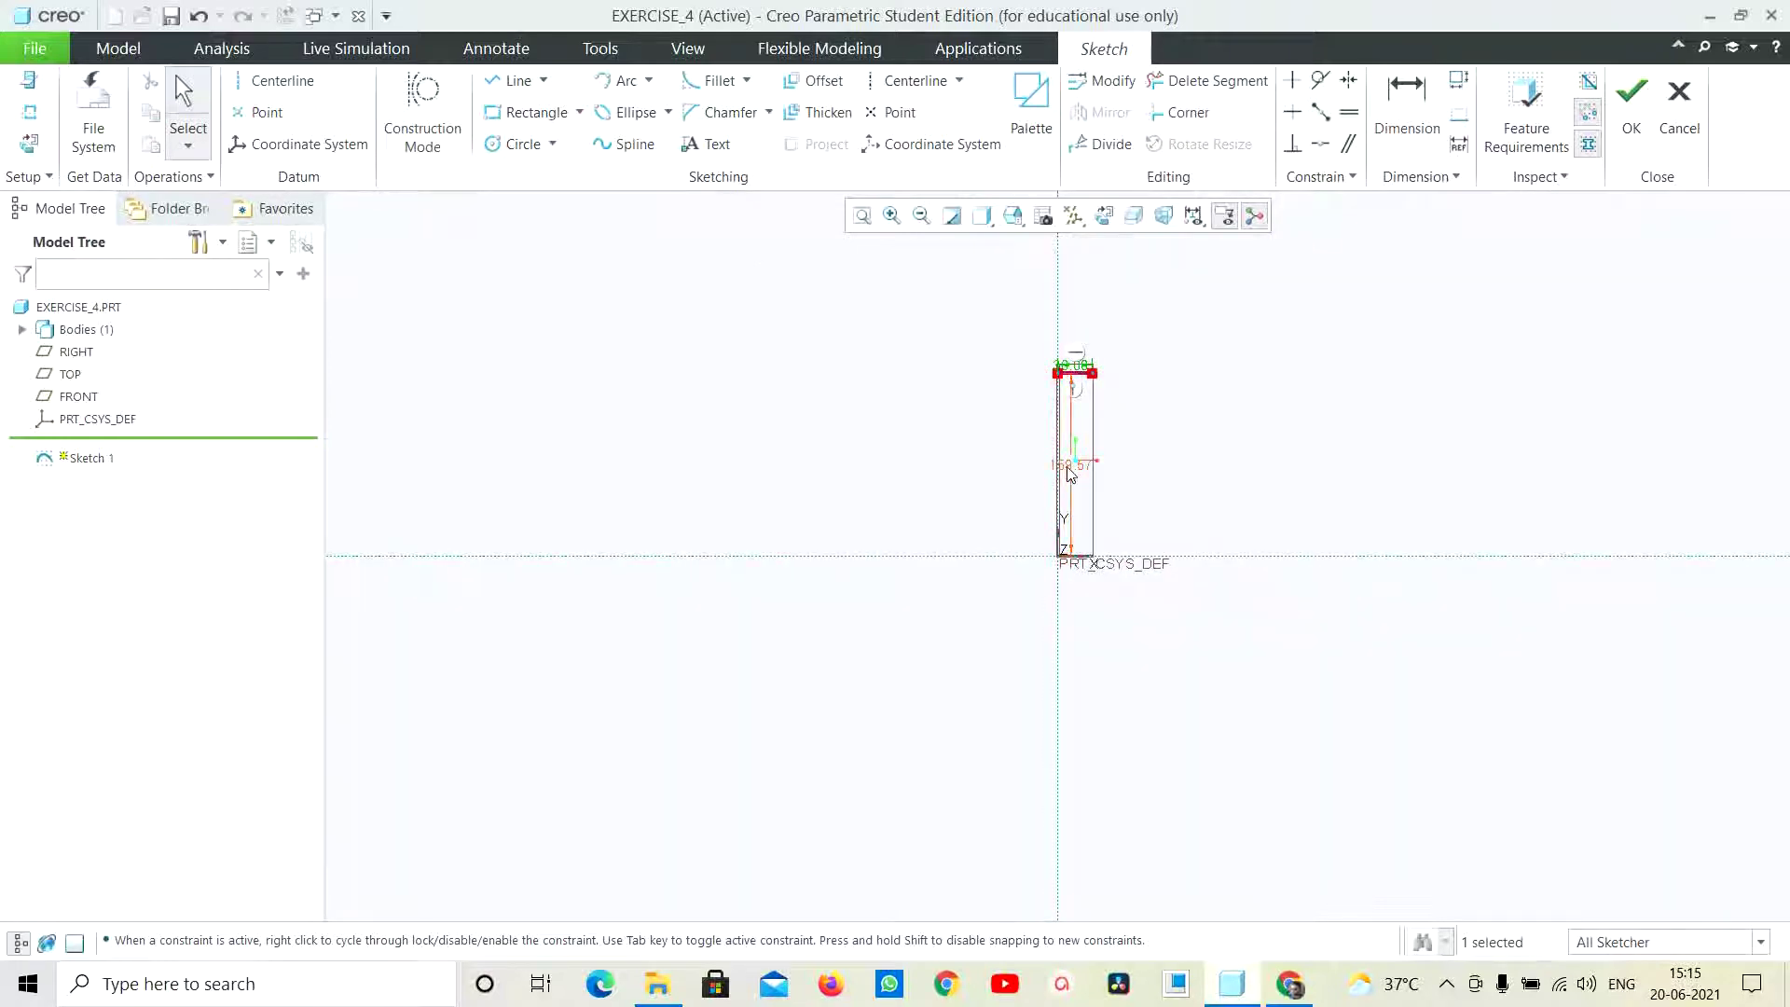
mouse_move(1290, 984)
click(1247, 837)
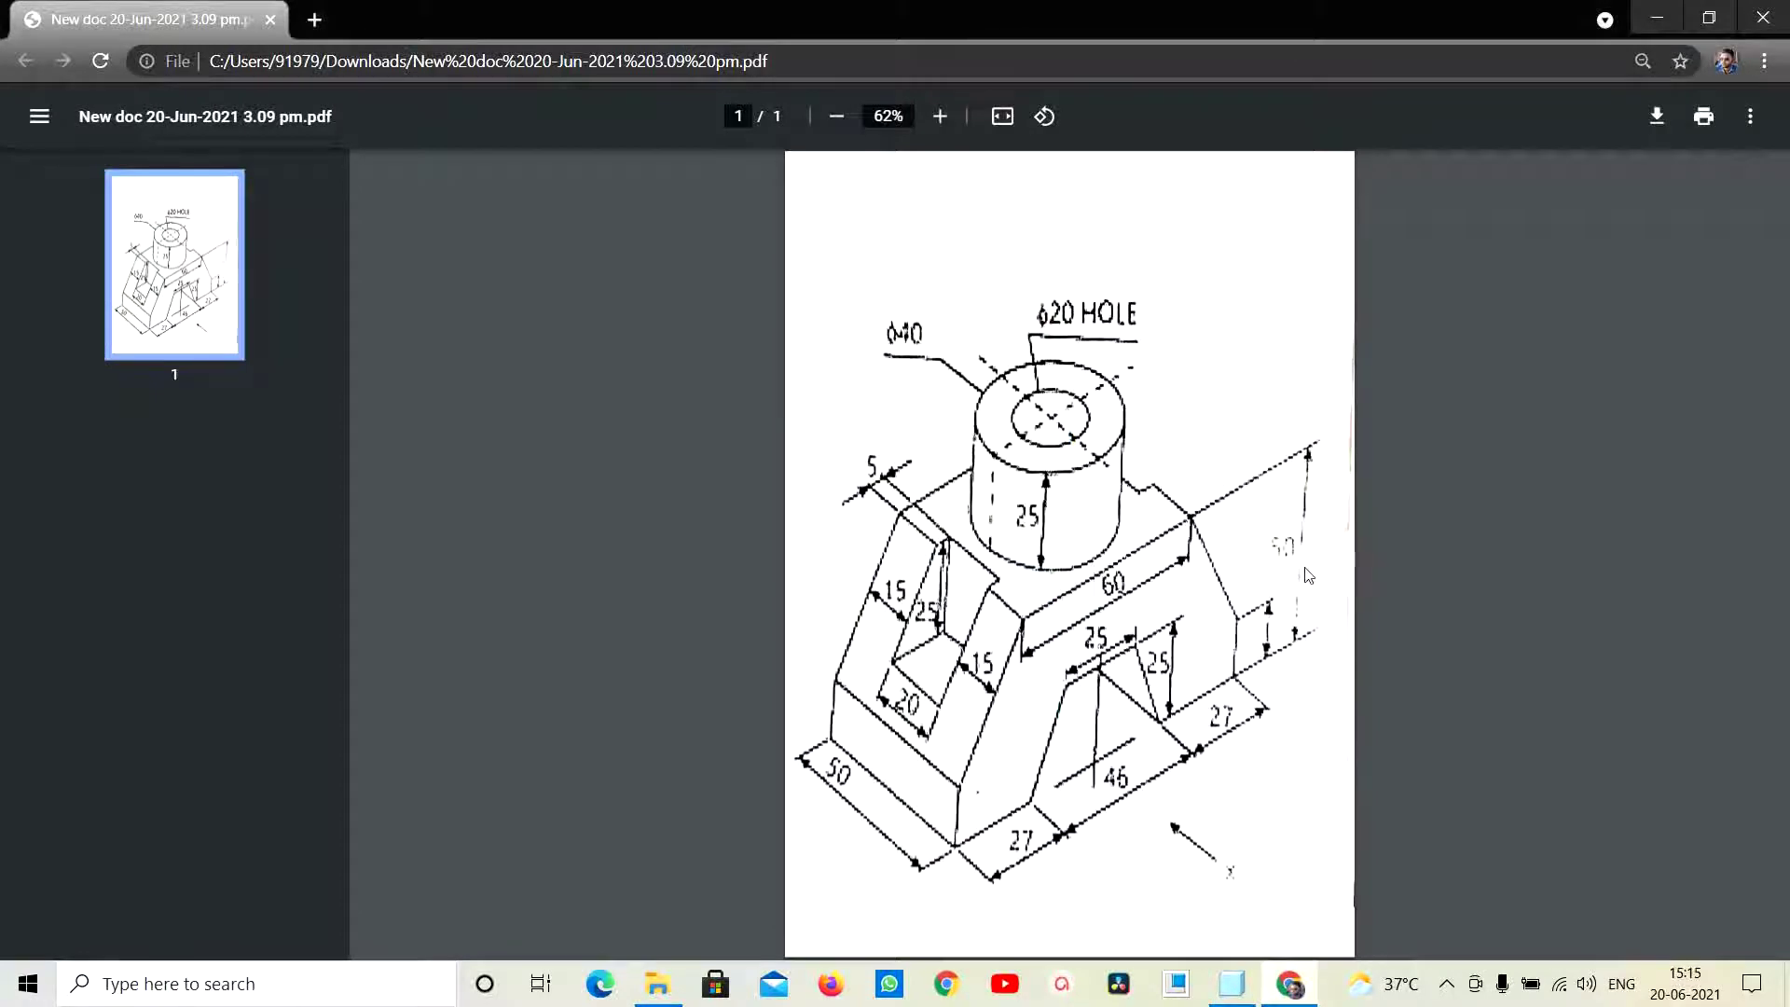
click(1236, 988)
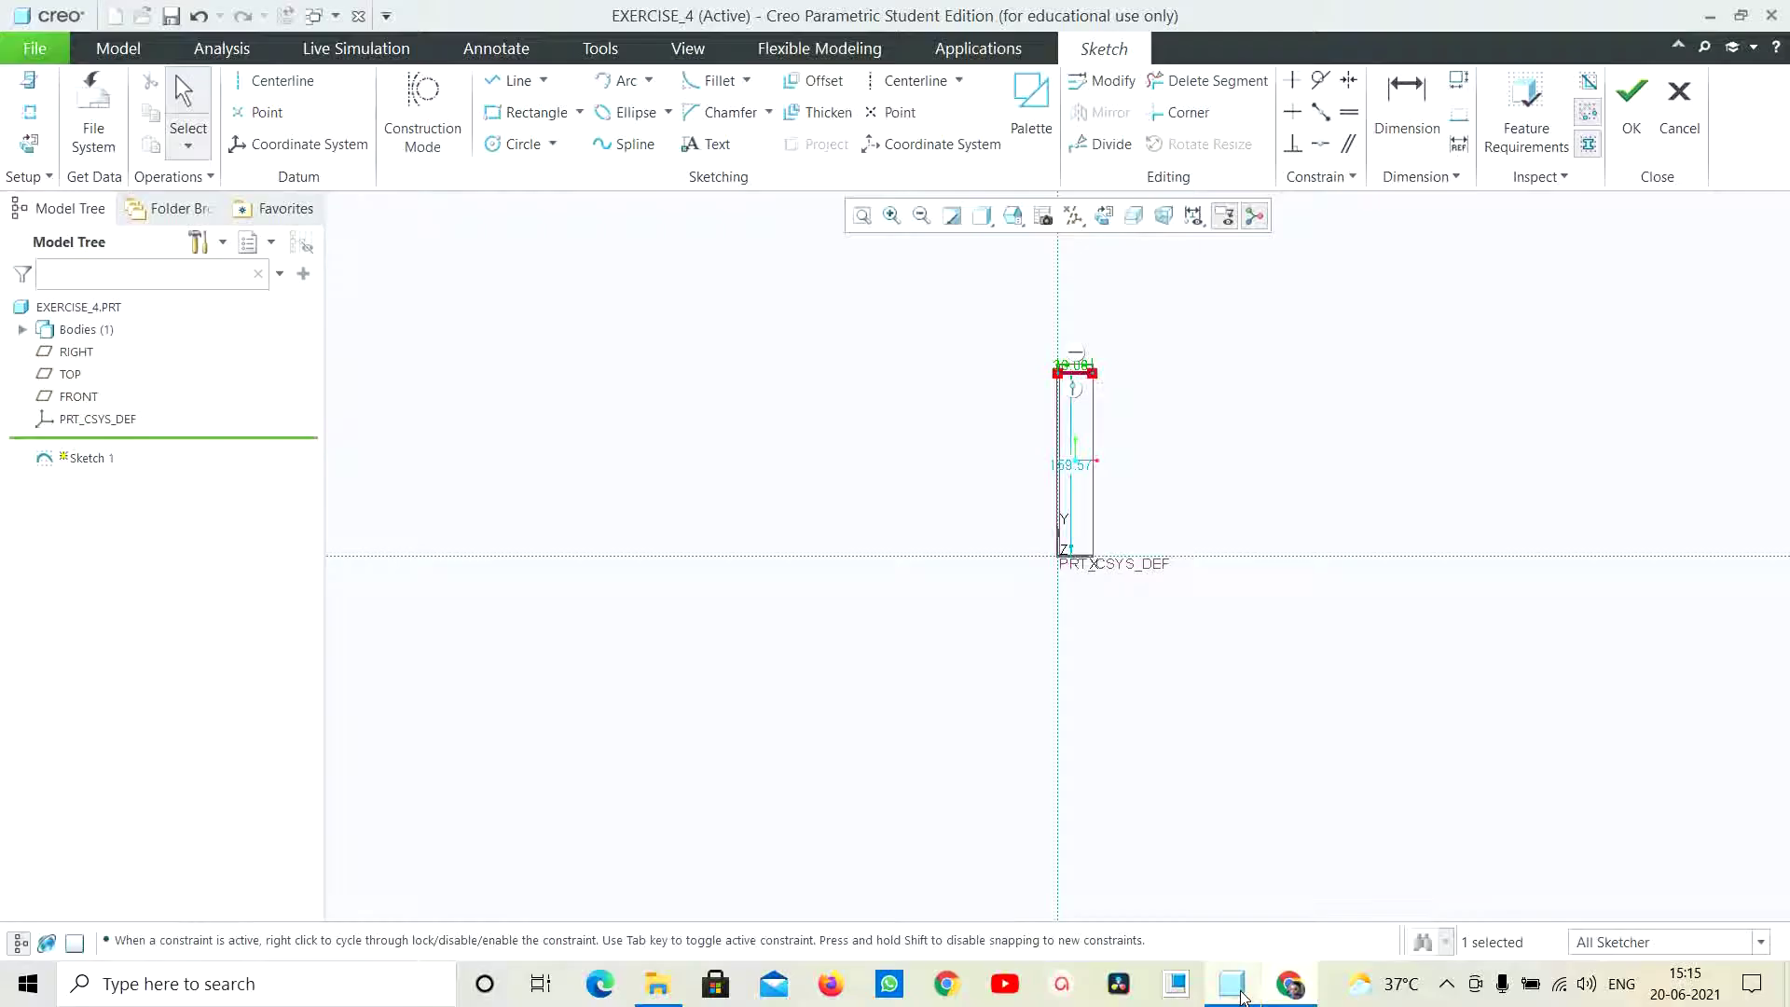
double_click(1070, 465)
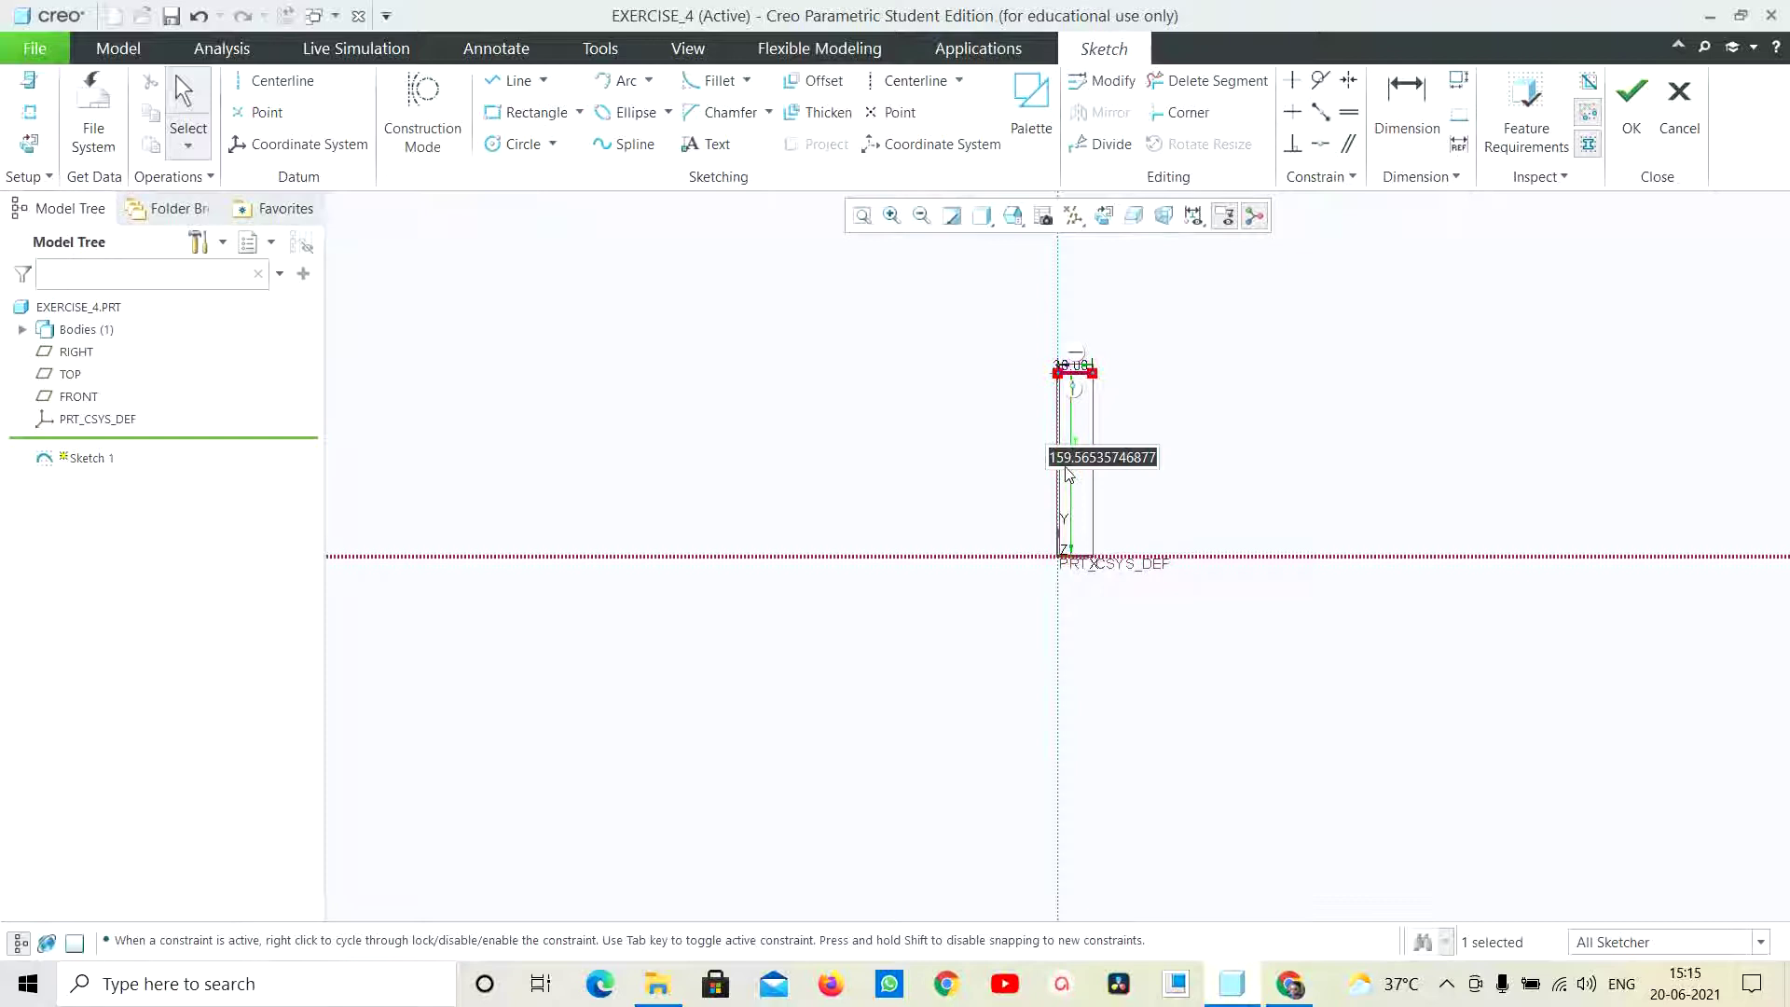
text(50)
key(Return)
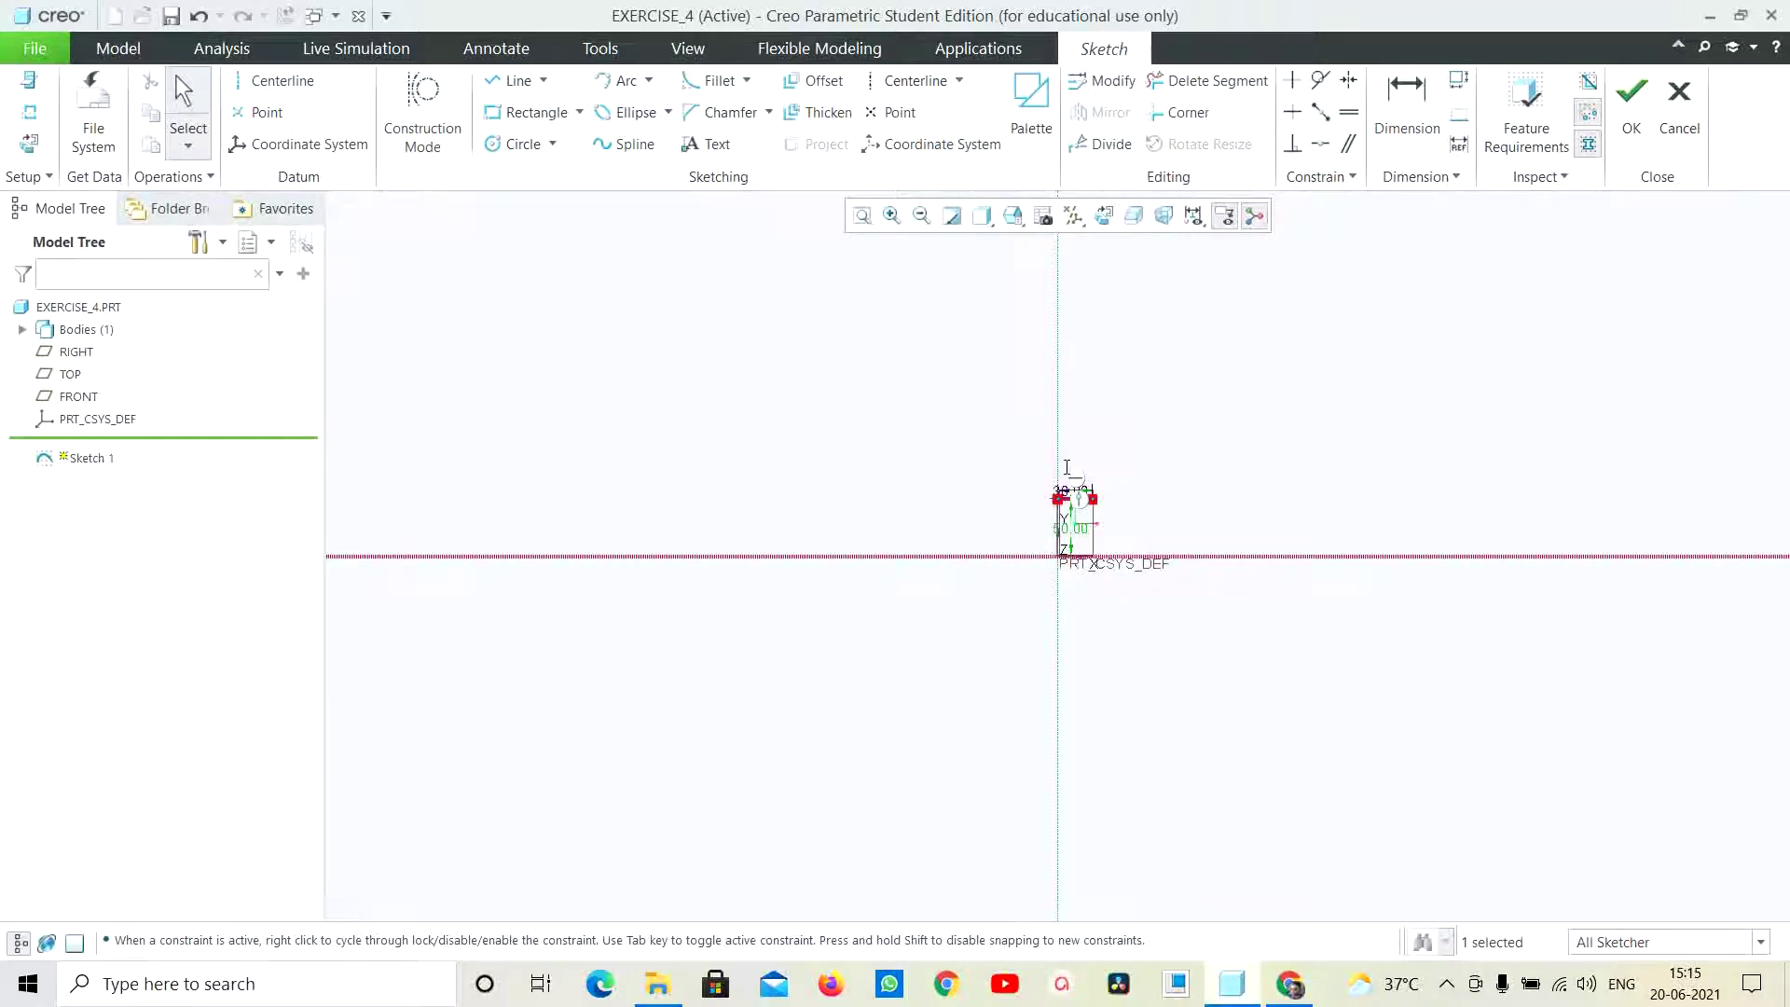
Consult the PDF drawing, and sketch a second horizontal line about 9 mm long from the vertical reference, about 14 mm above the origin
click(863, 216)
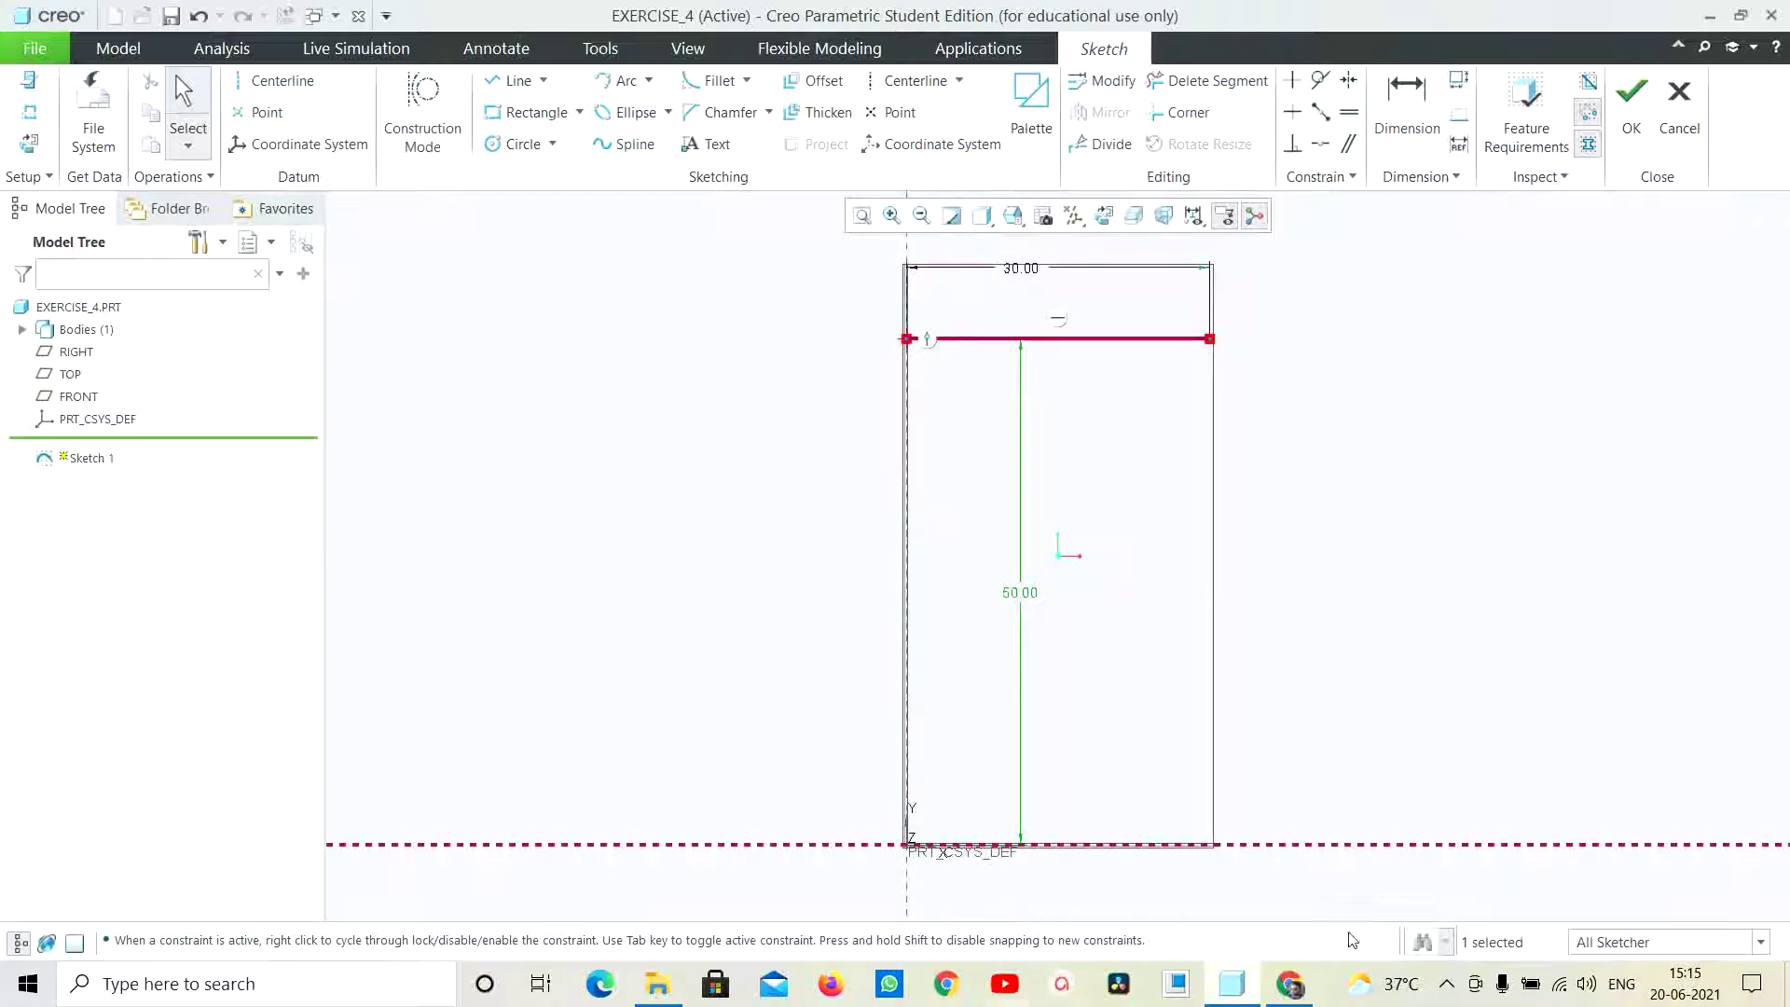
click(1291, 985)
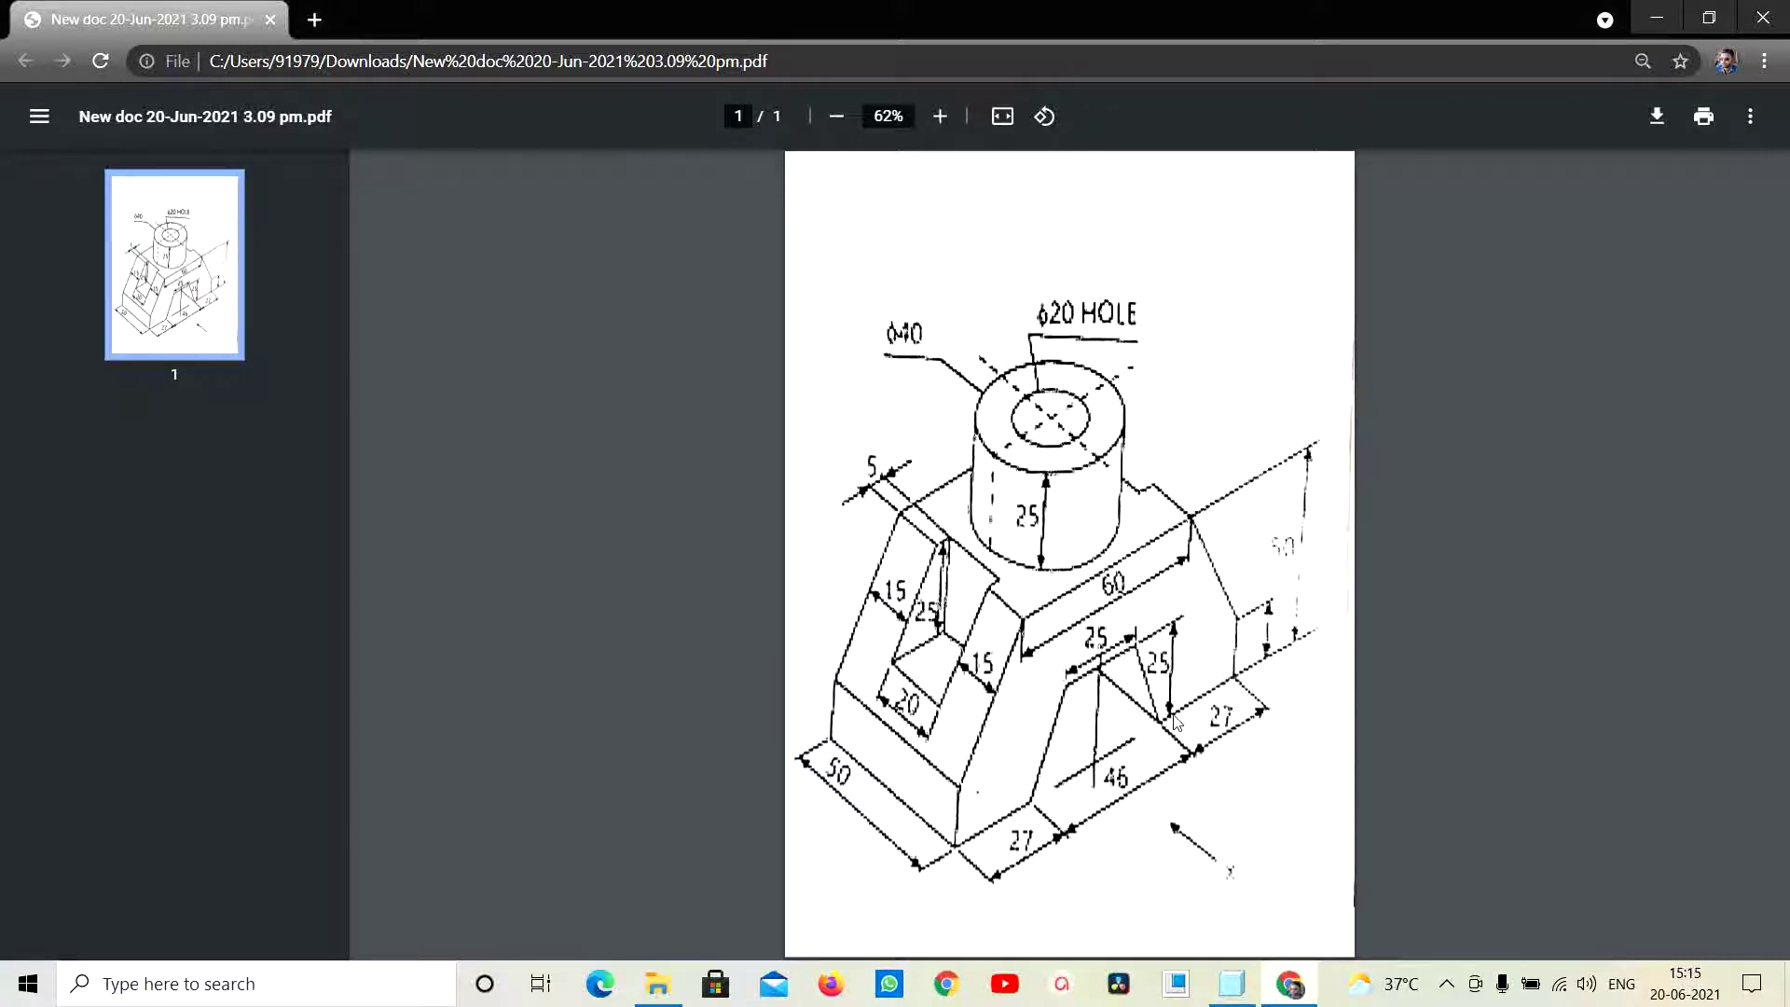
click(1222, 986)
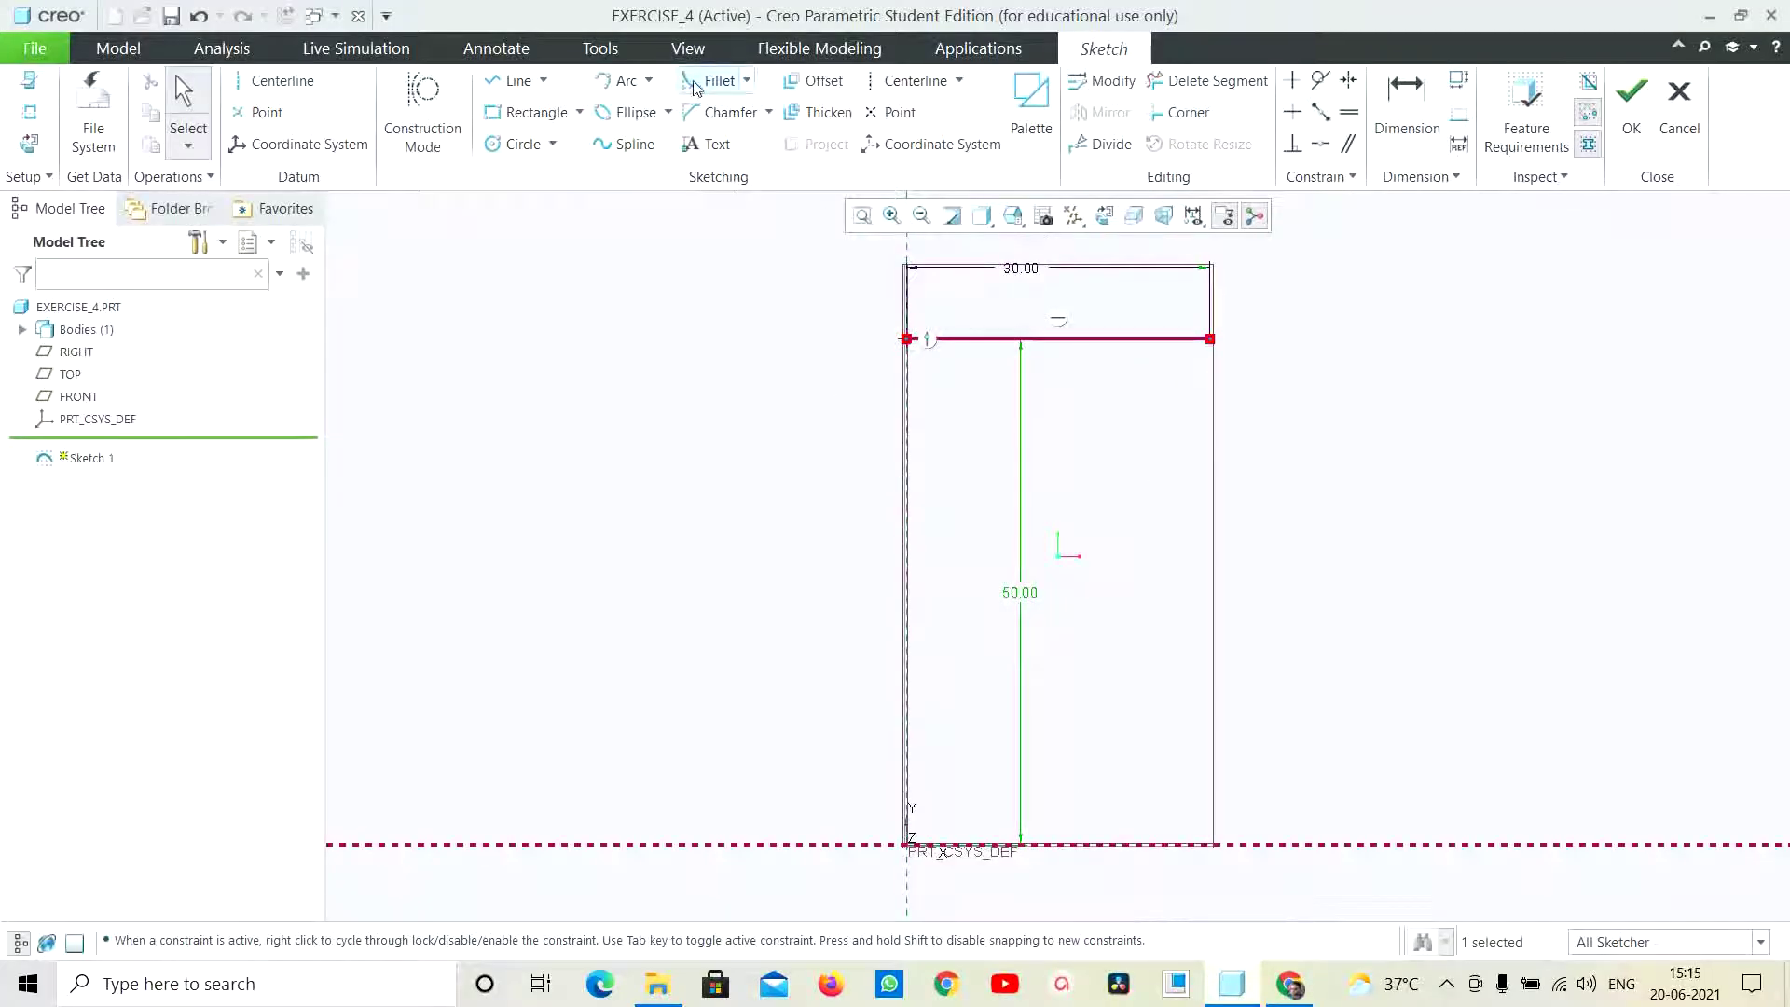
click(512, 81)
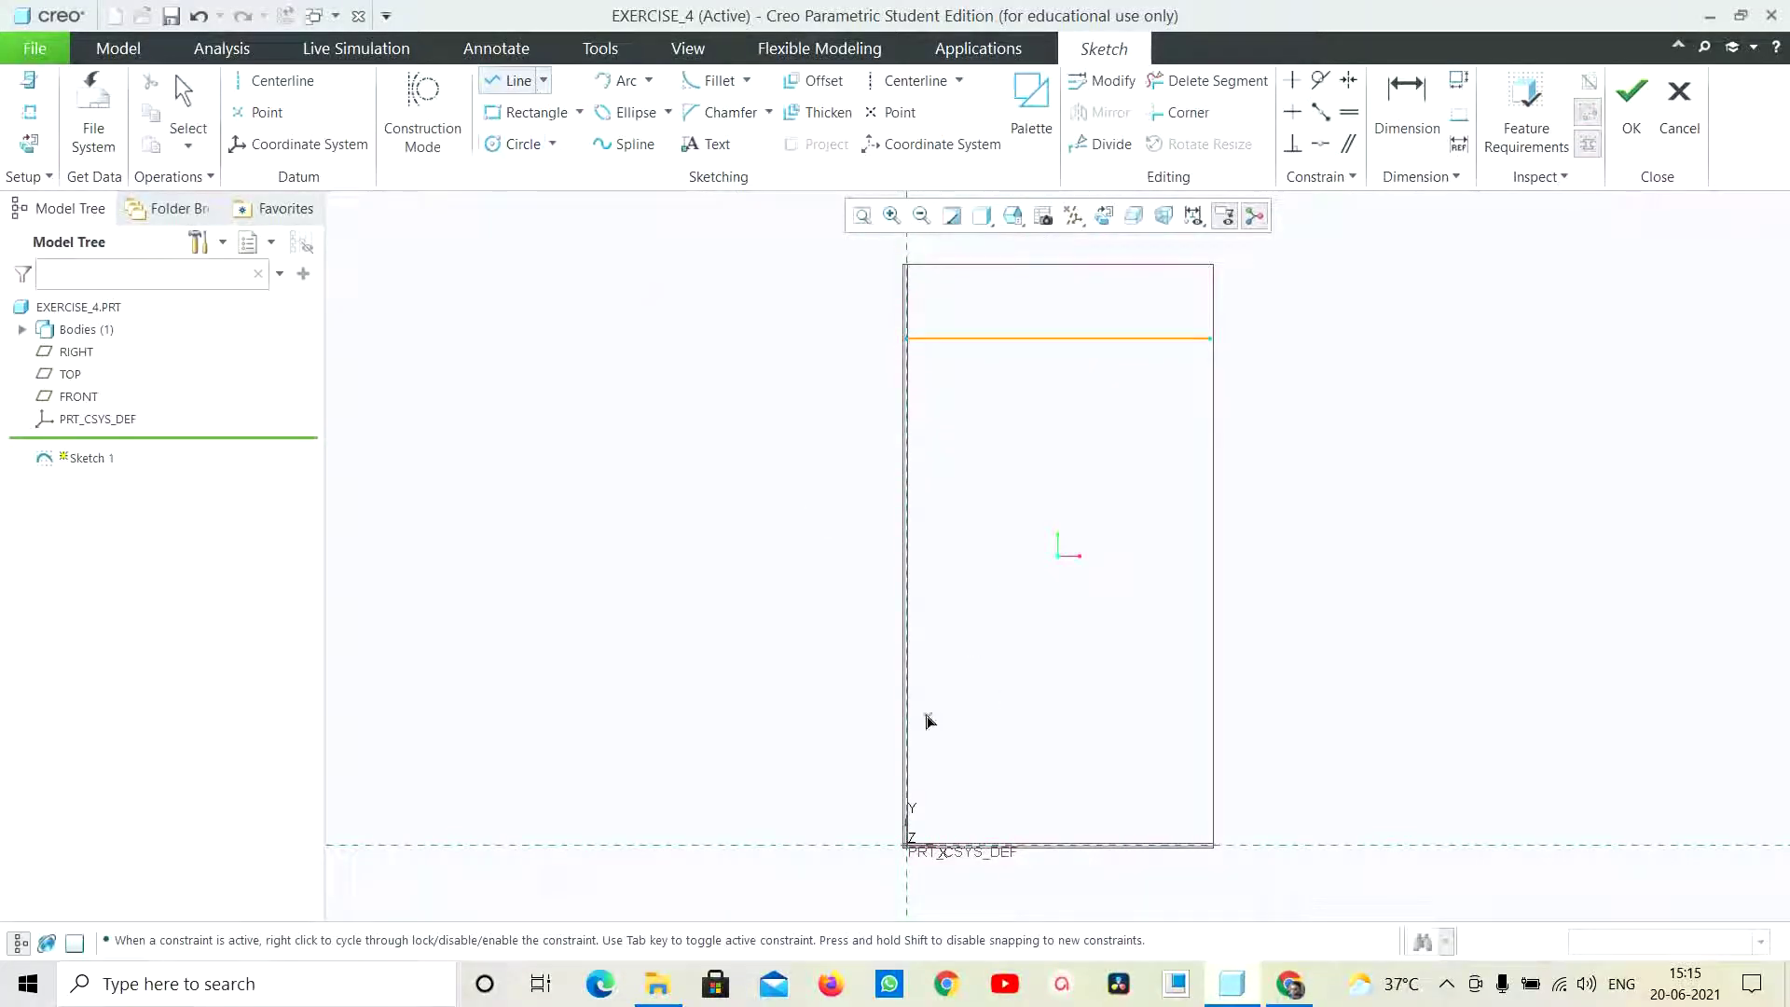
click(908, 702)
click(999, 702)
middle_click(707, 815)
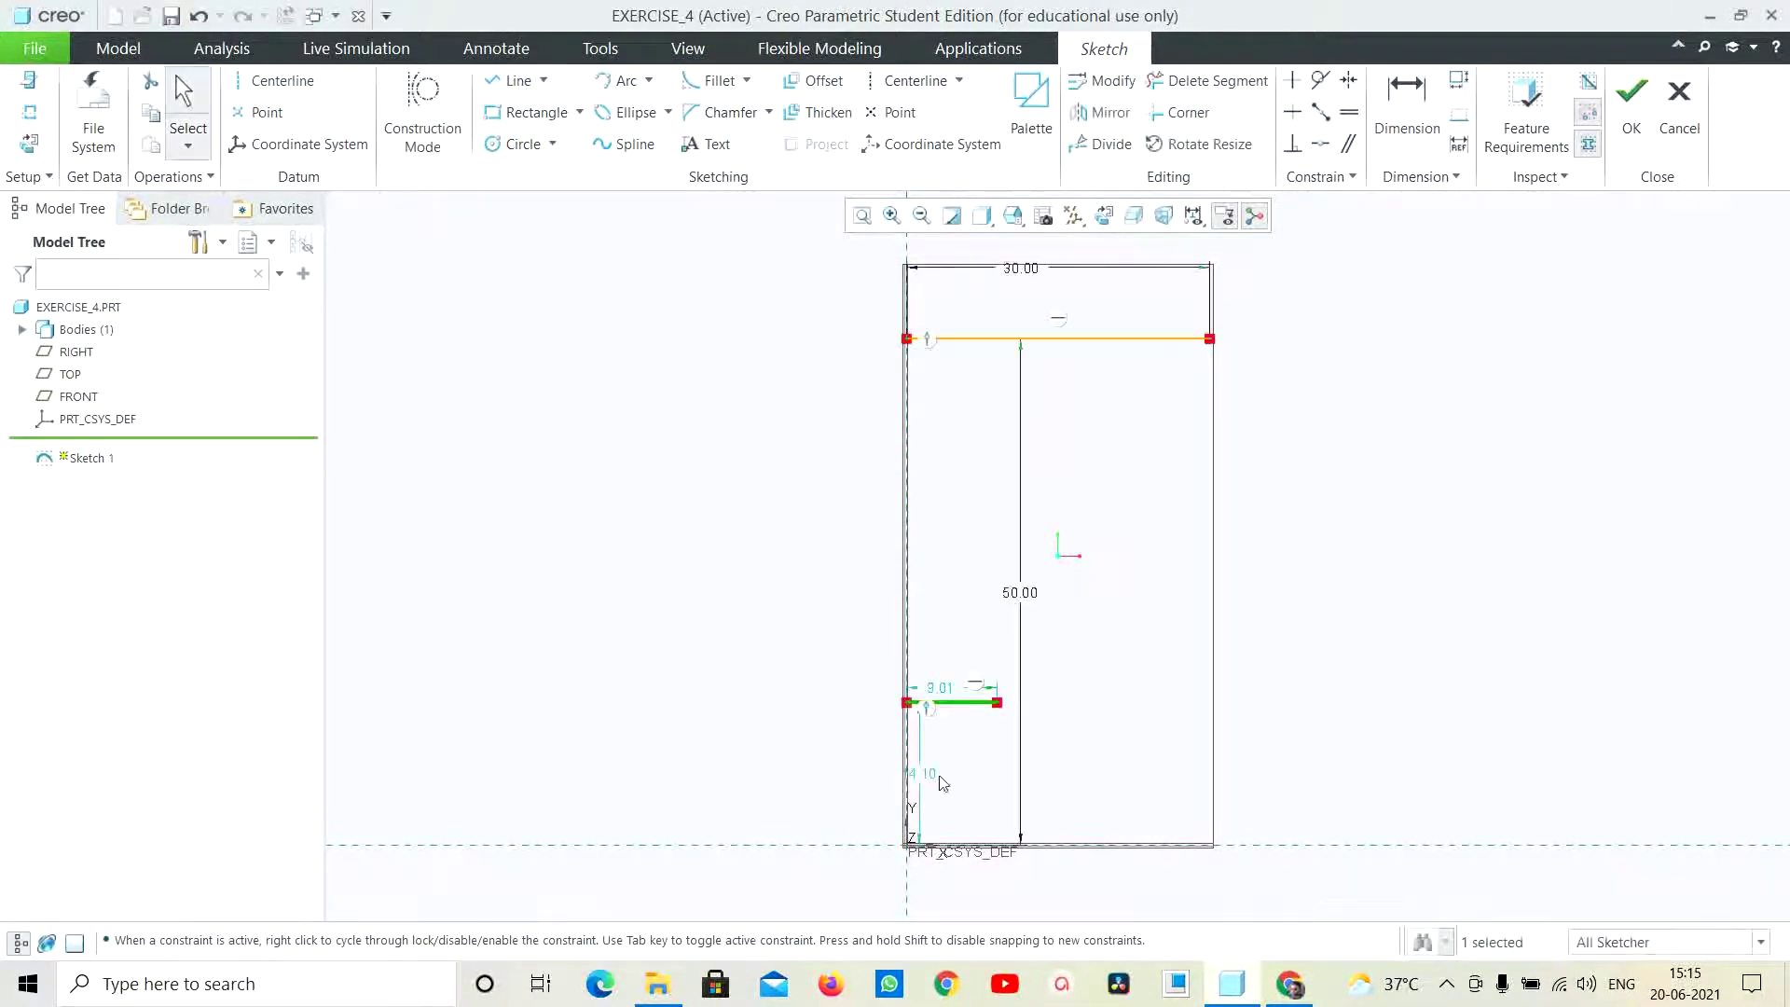
Set the short line's height above the horizontal reference to 25 mm and check the PDF drawing for the remaining dimensions
double_click(925, 777)
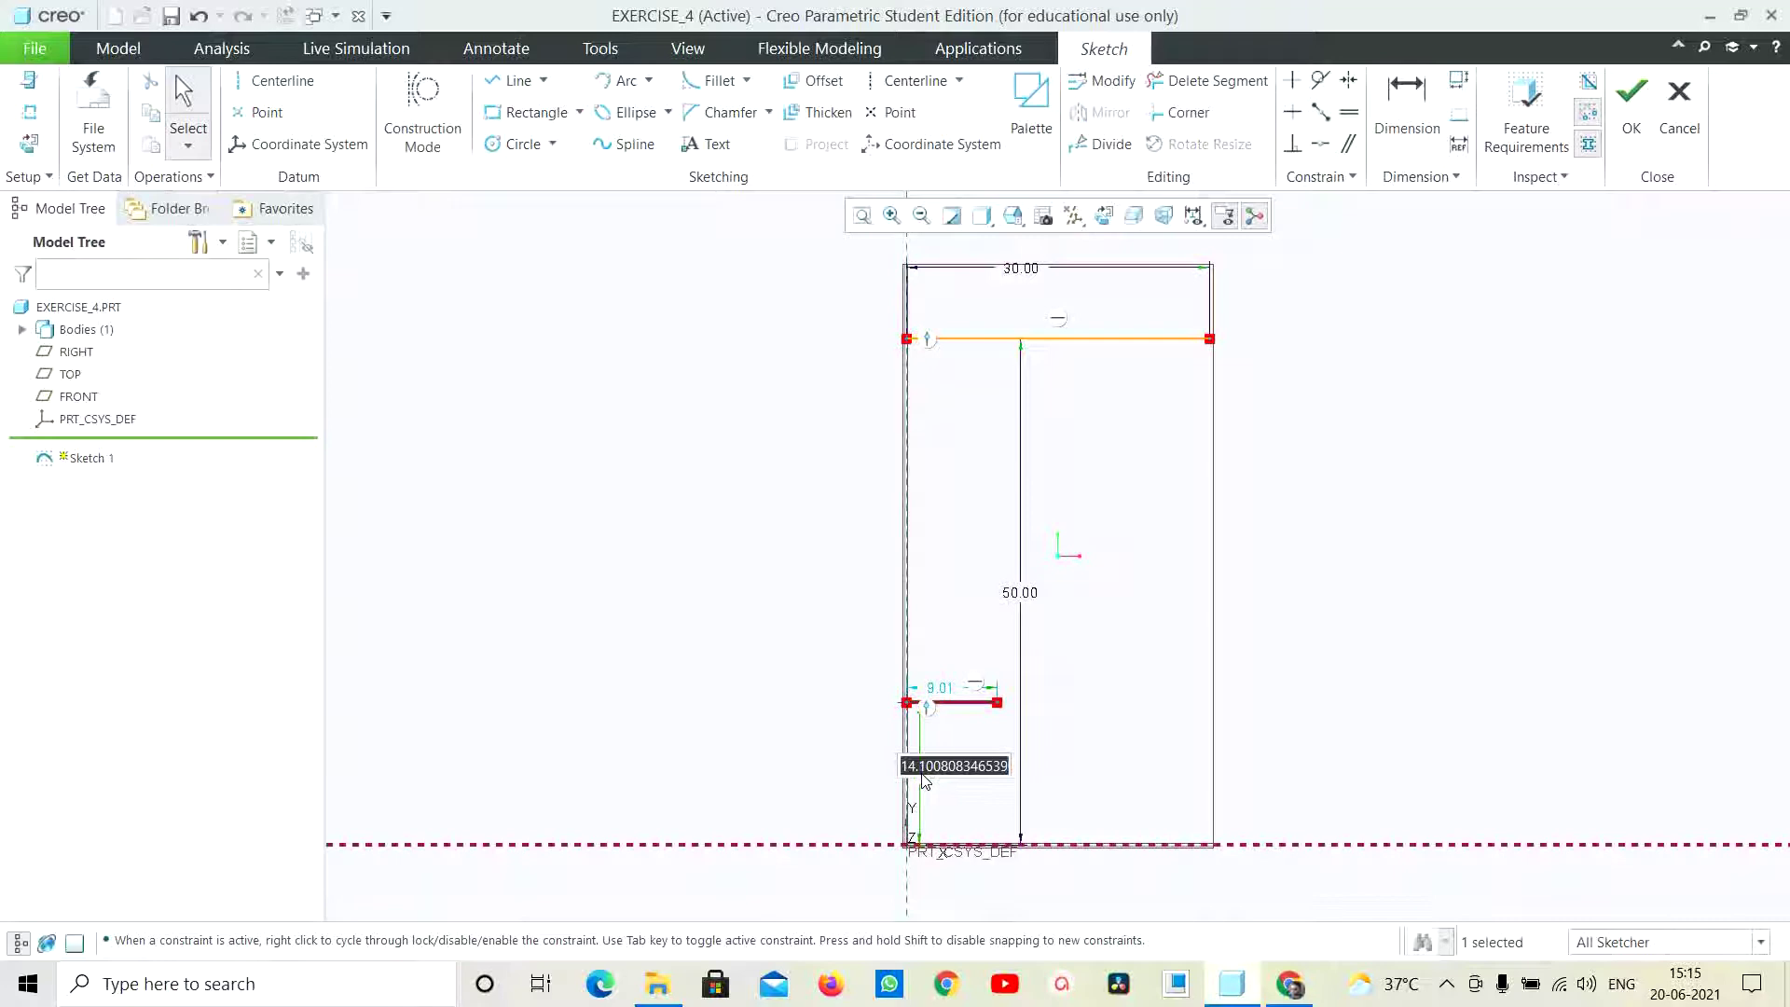
text(25)
key(Return)
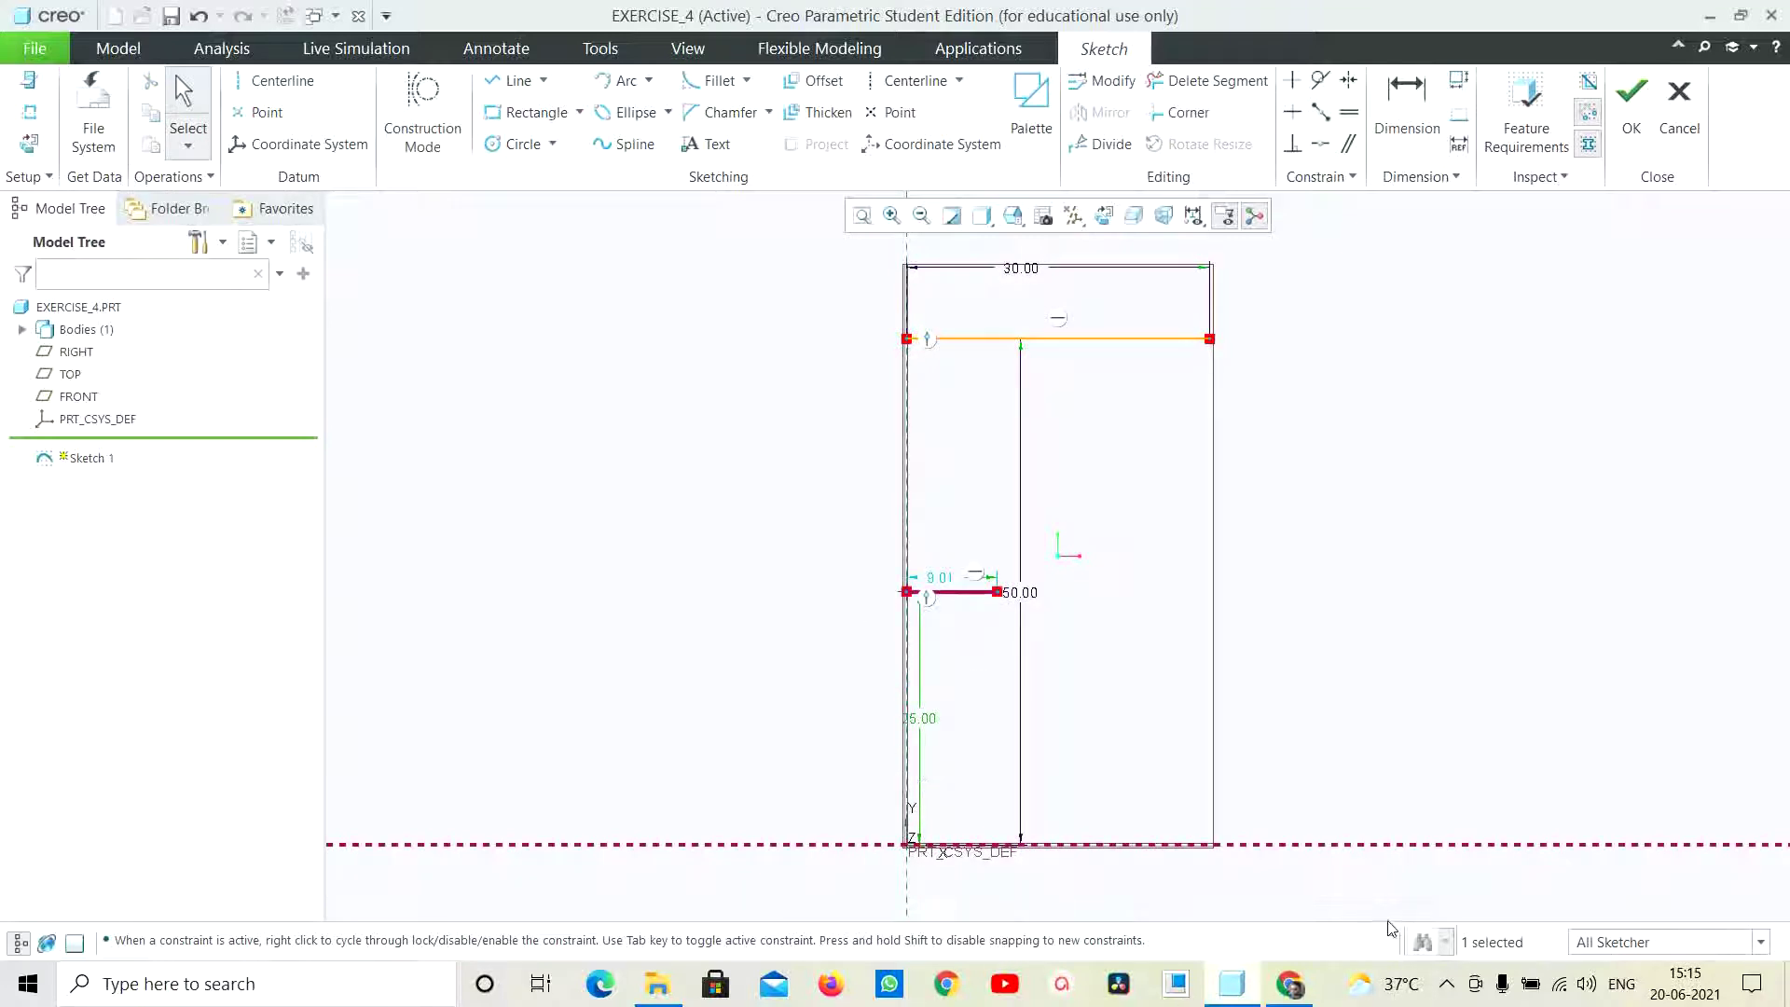
click(1291, 984)
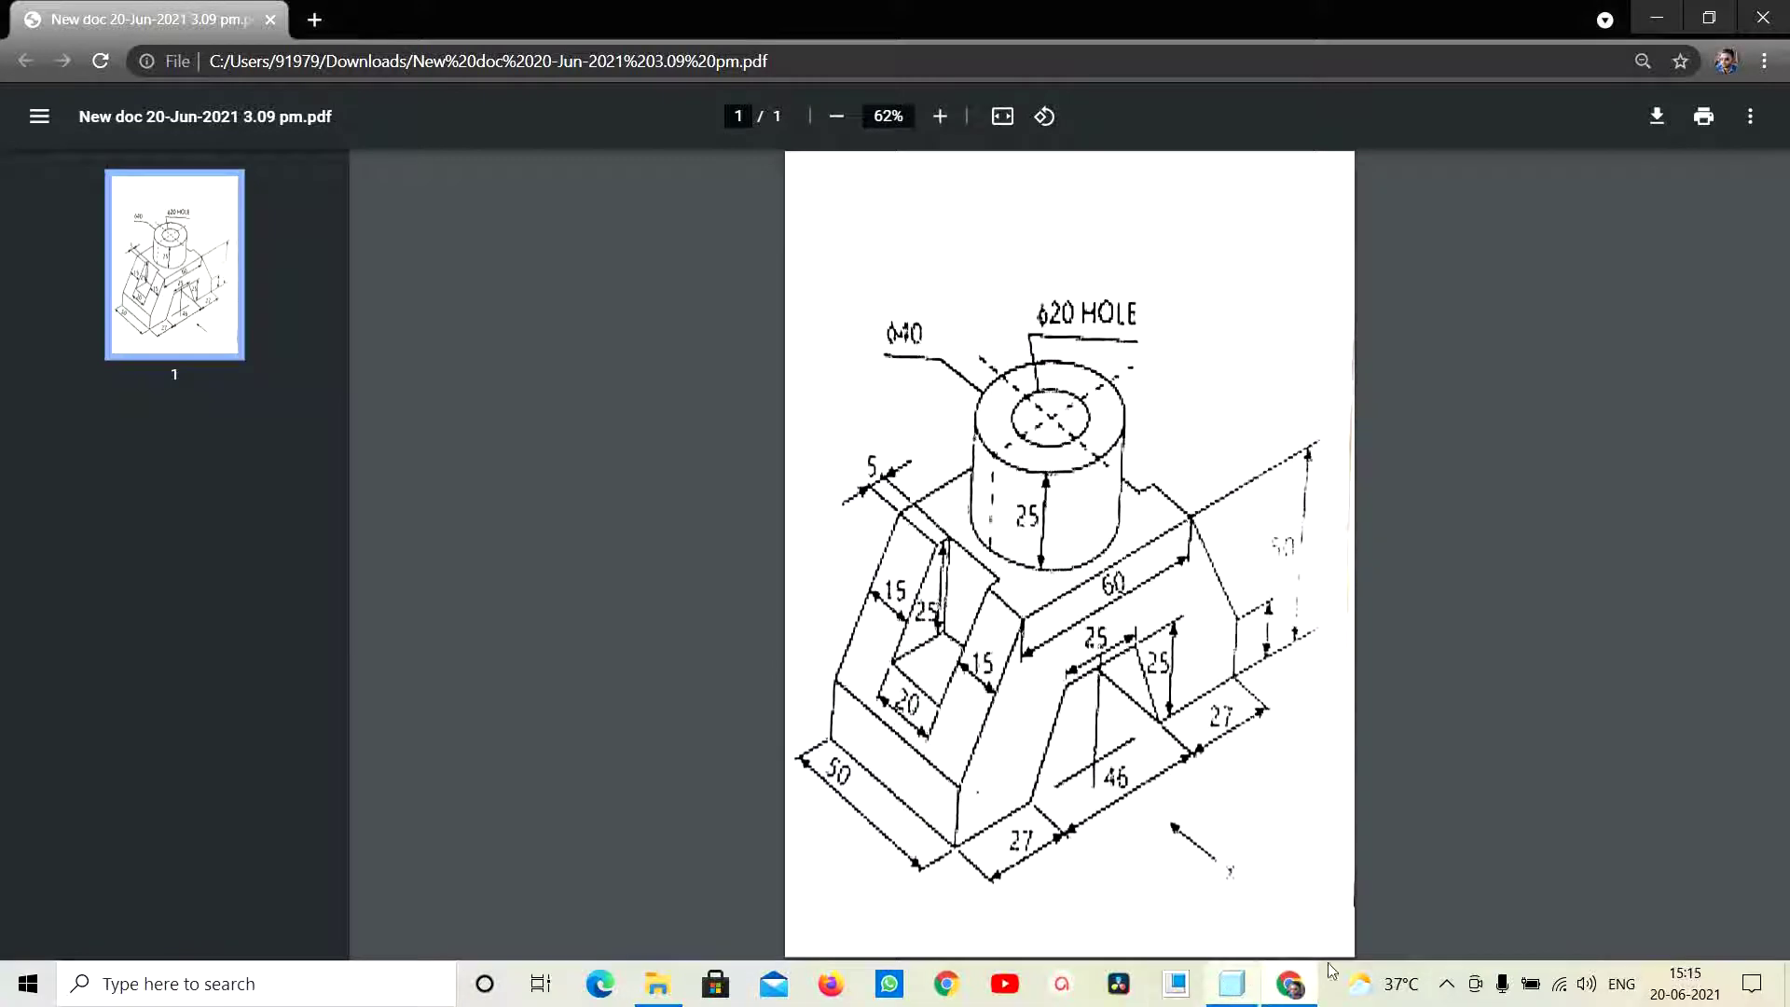
click(1287, 986)
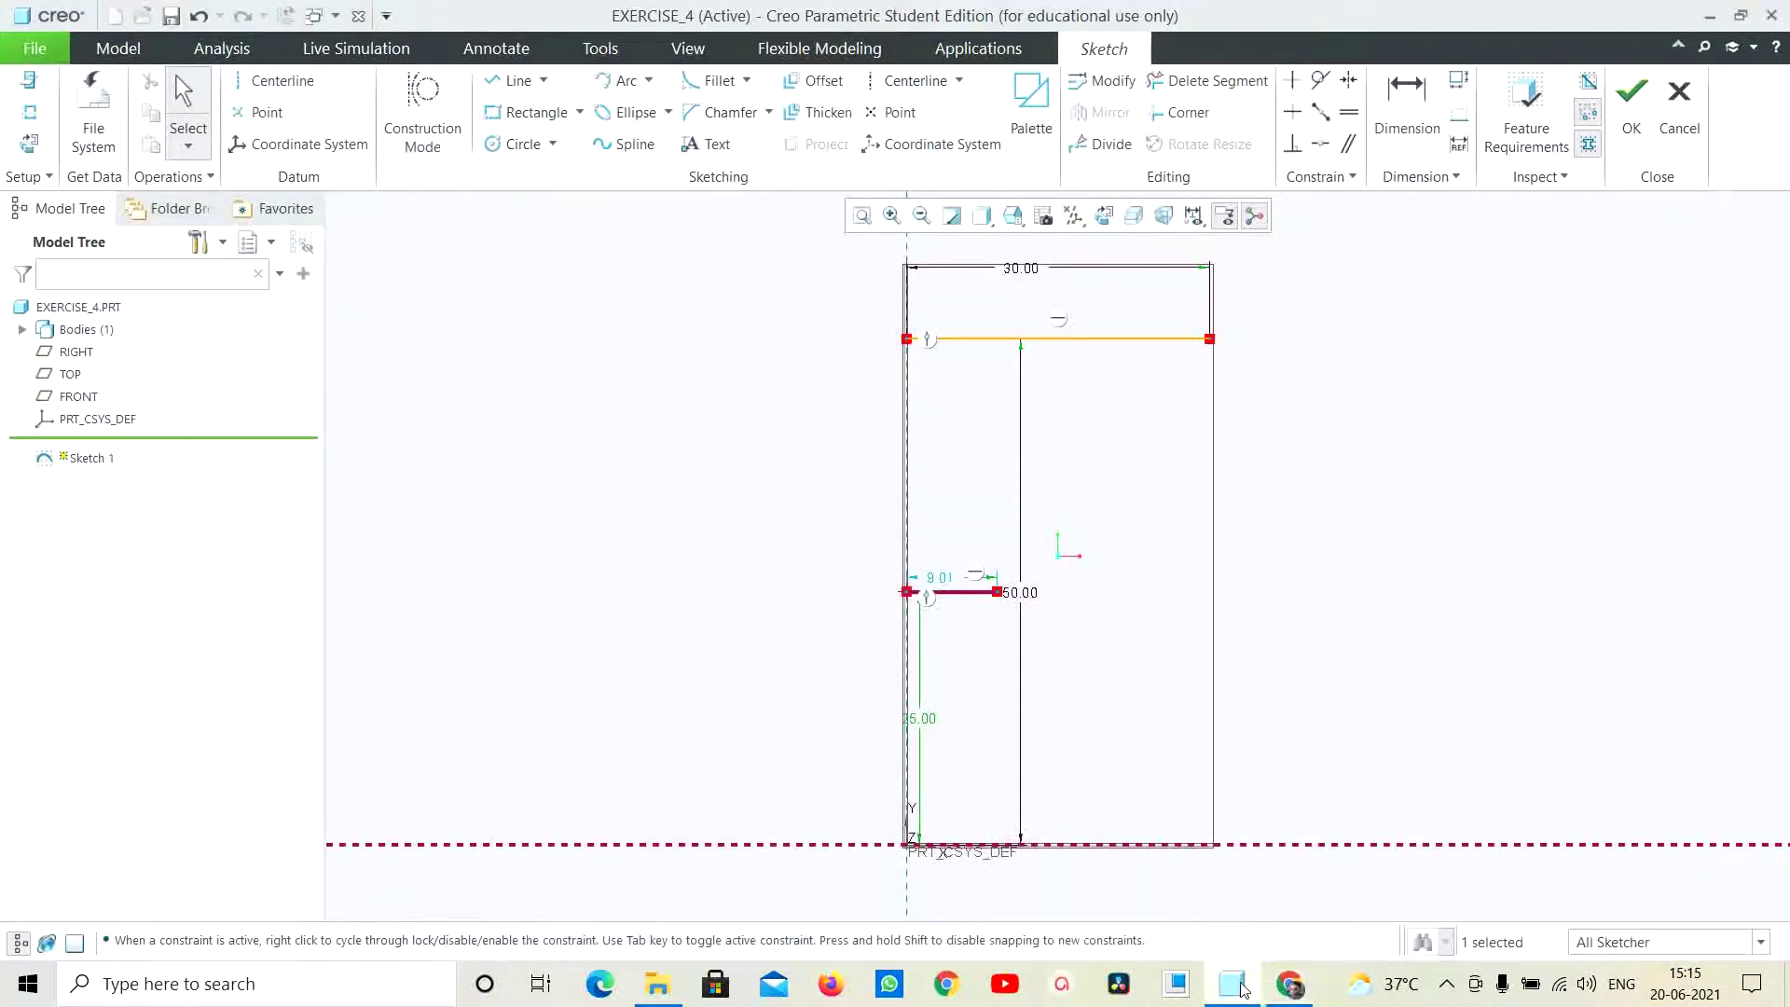
Set the short horizontal line's length to 12.50 mm and check the PDF drawing for the base dimensions
double_click(942, 587)
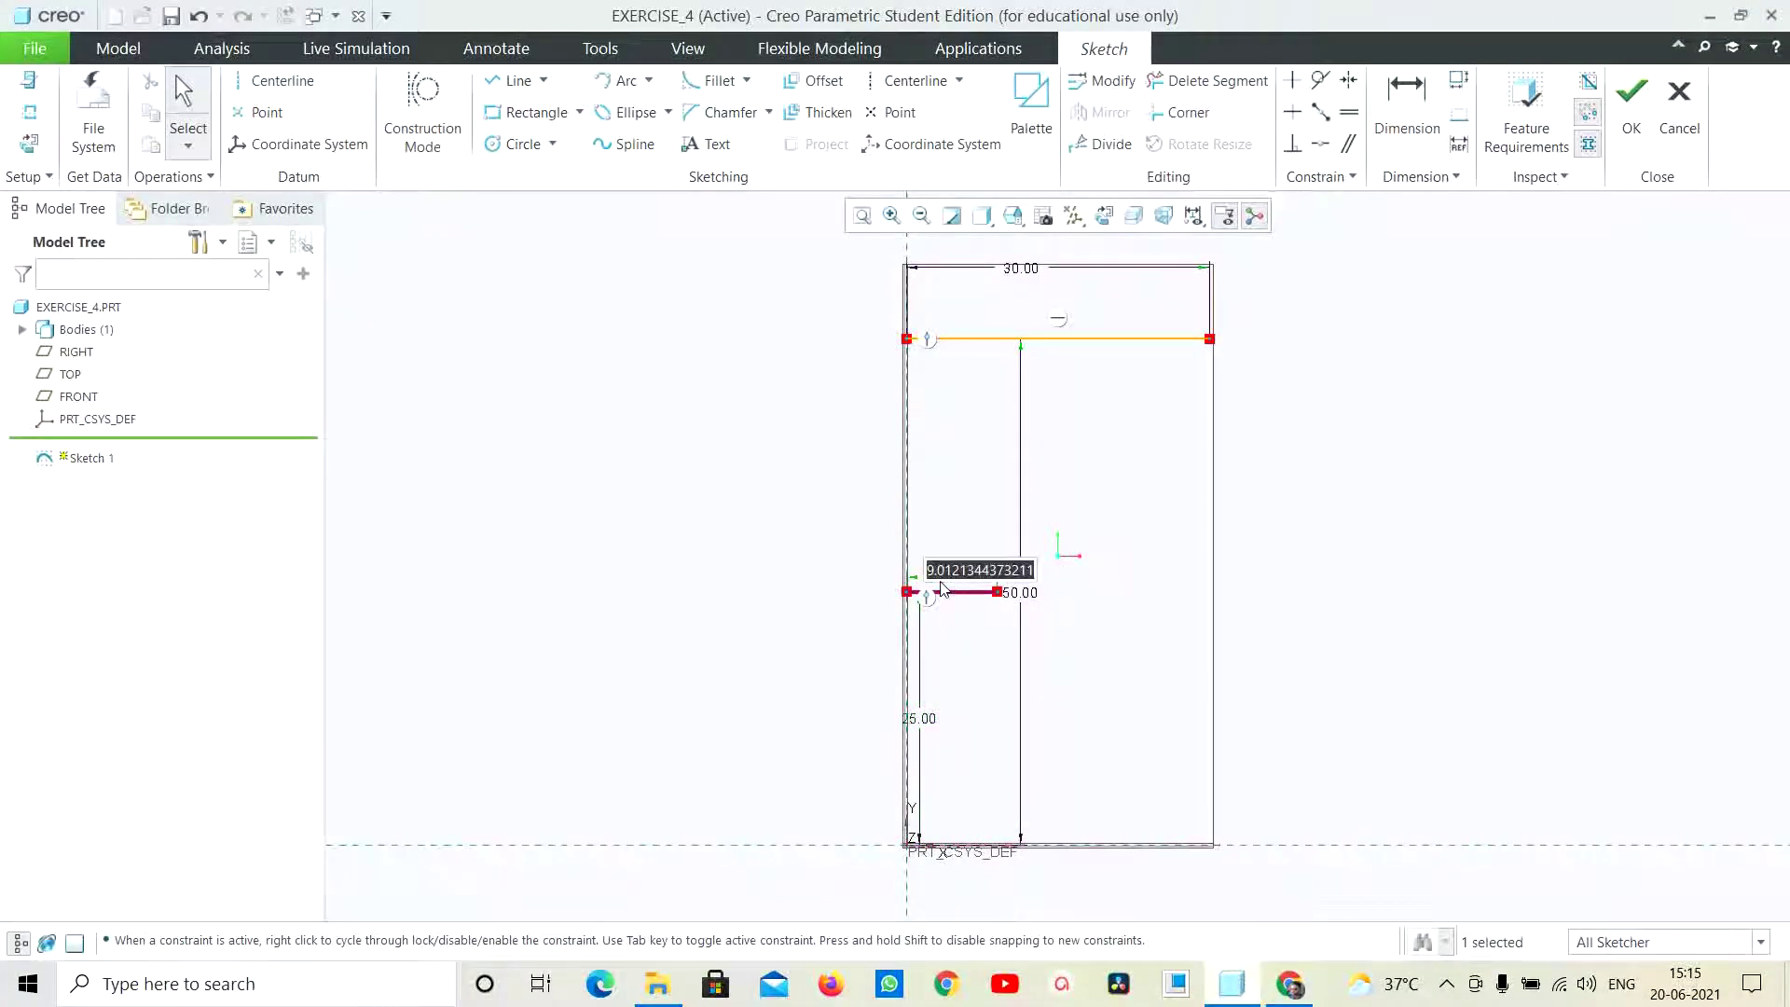
text(12.50)
key(Return)
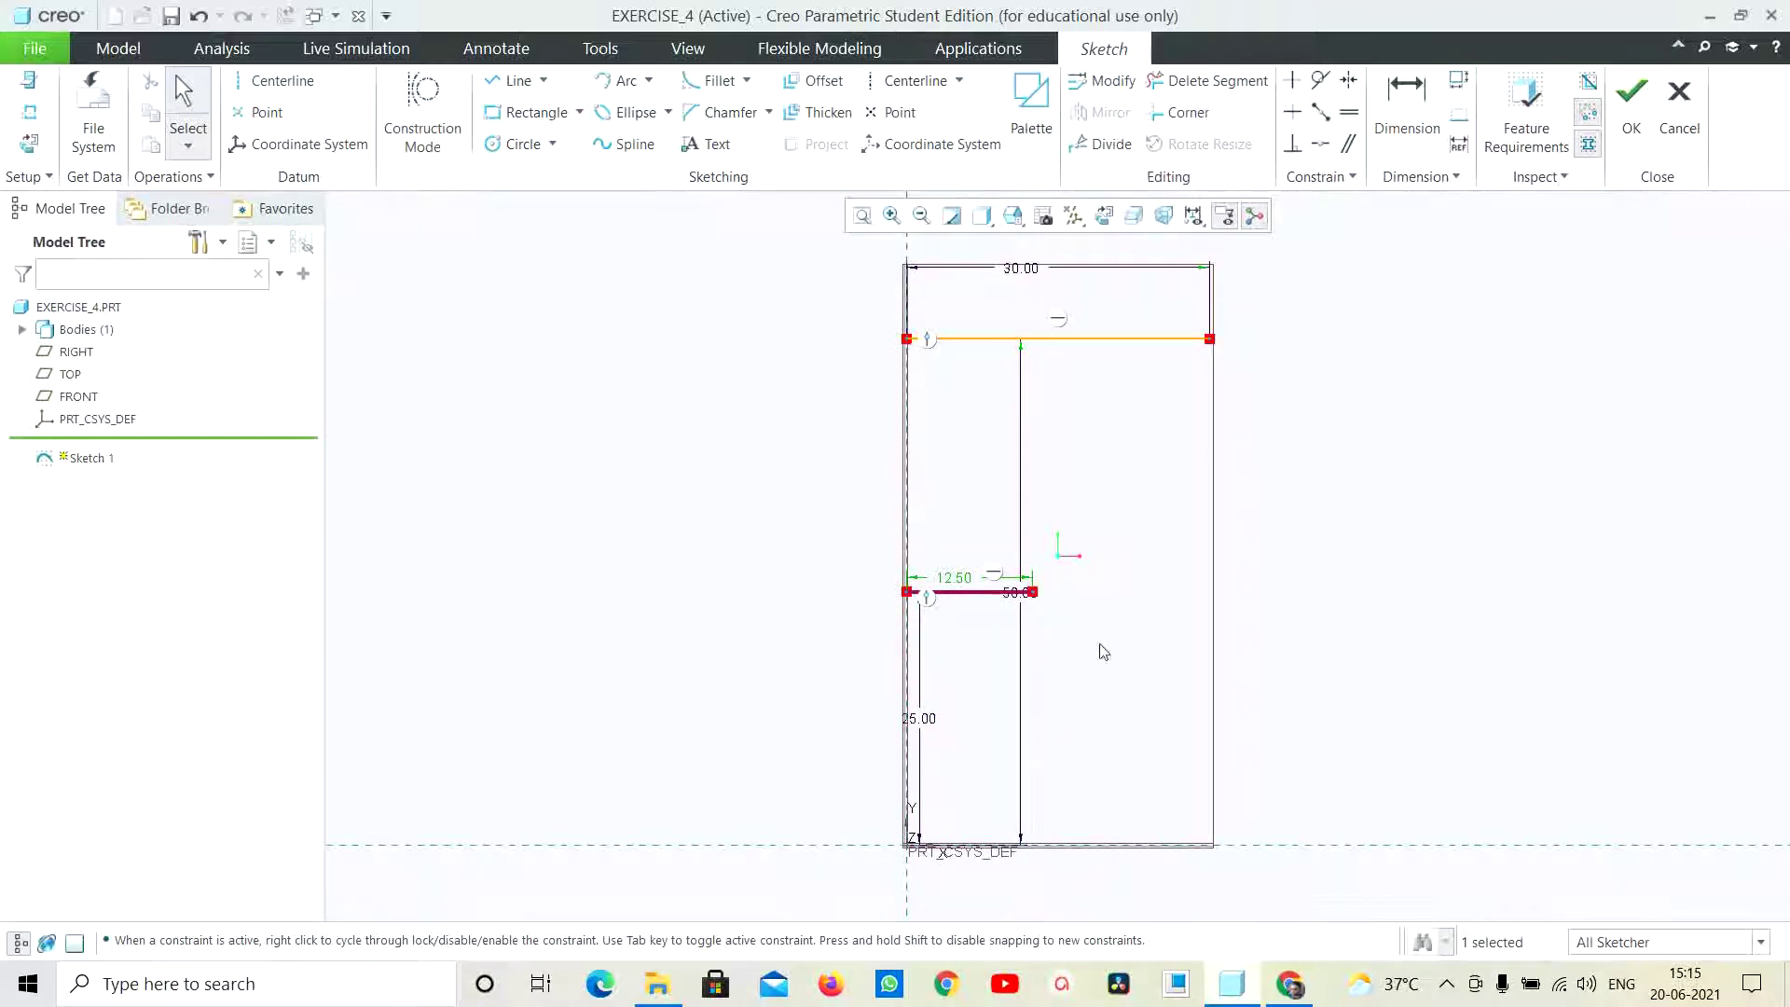
click(1288, 984)
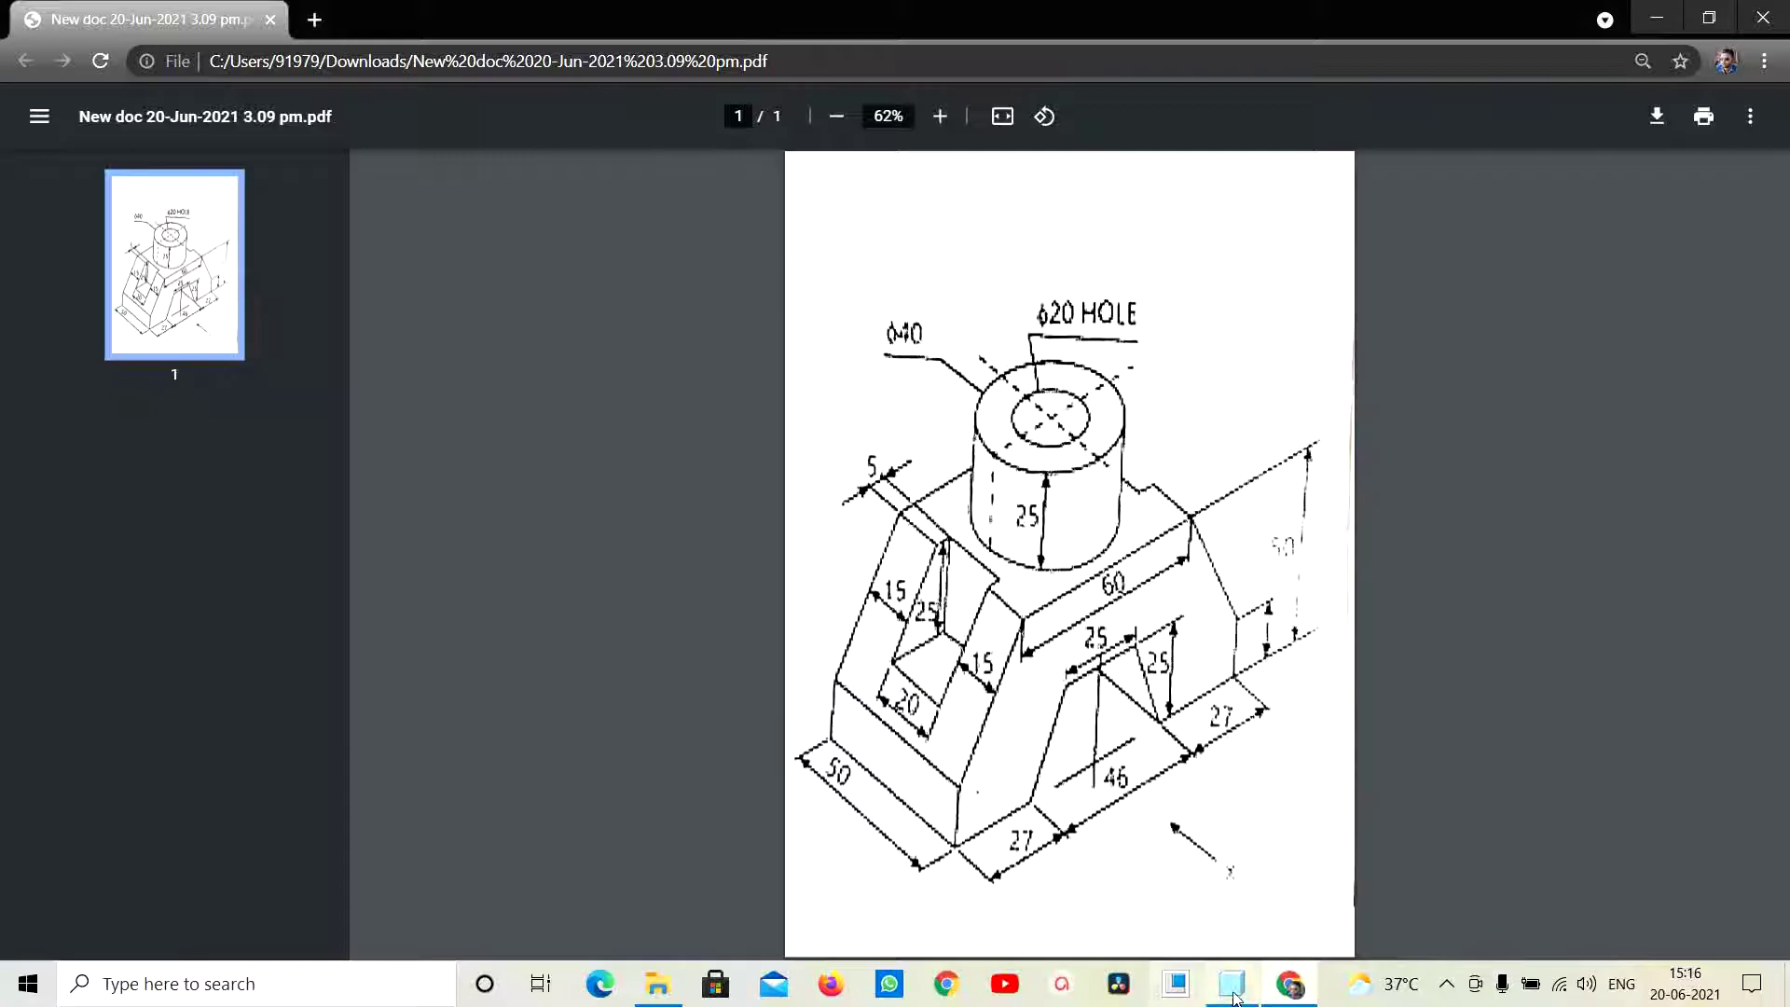
click(1177, 983)
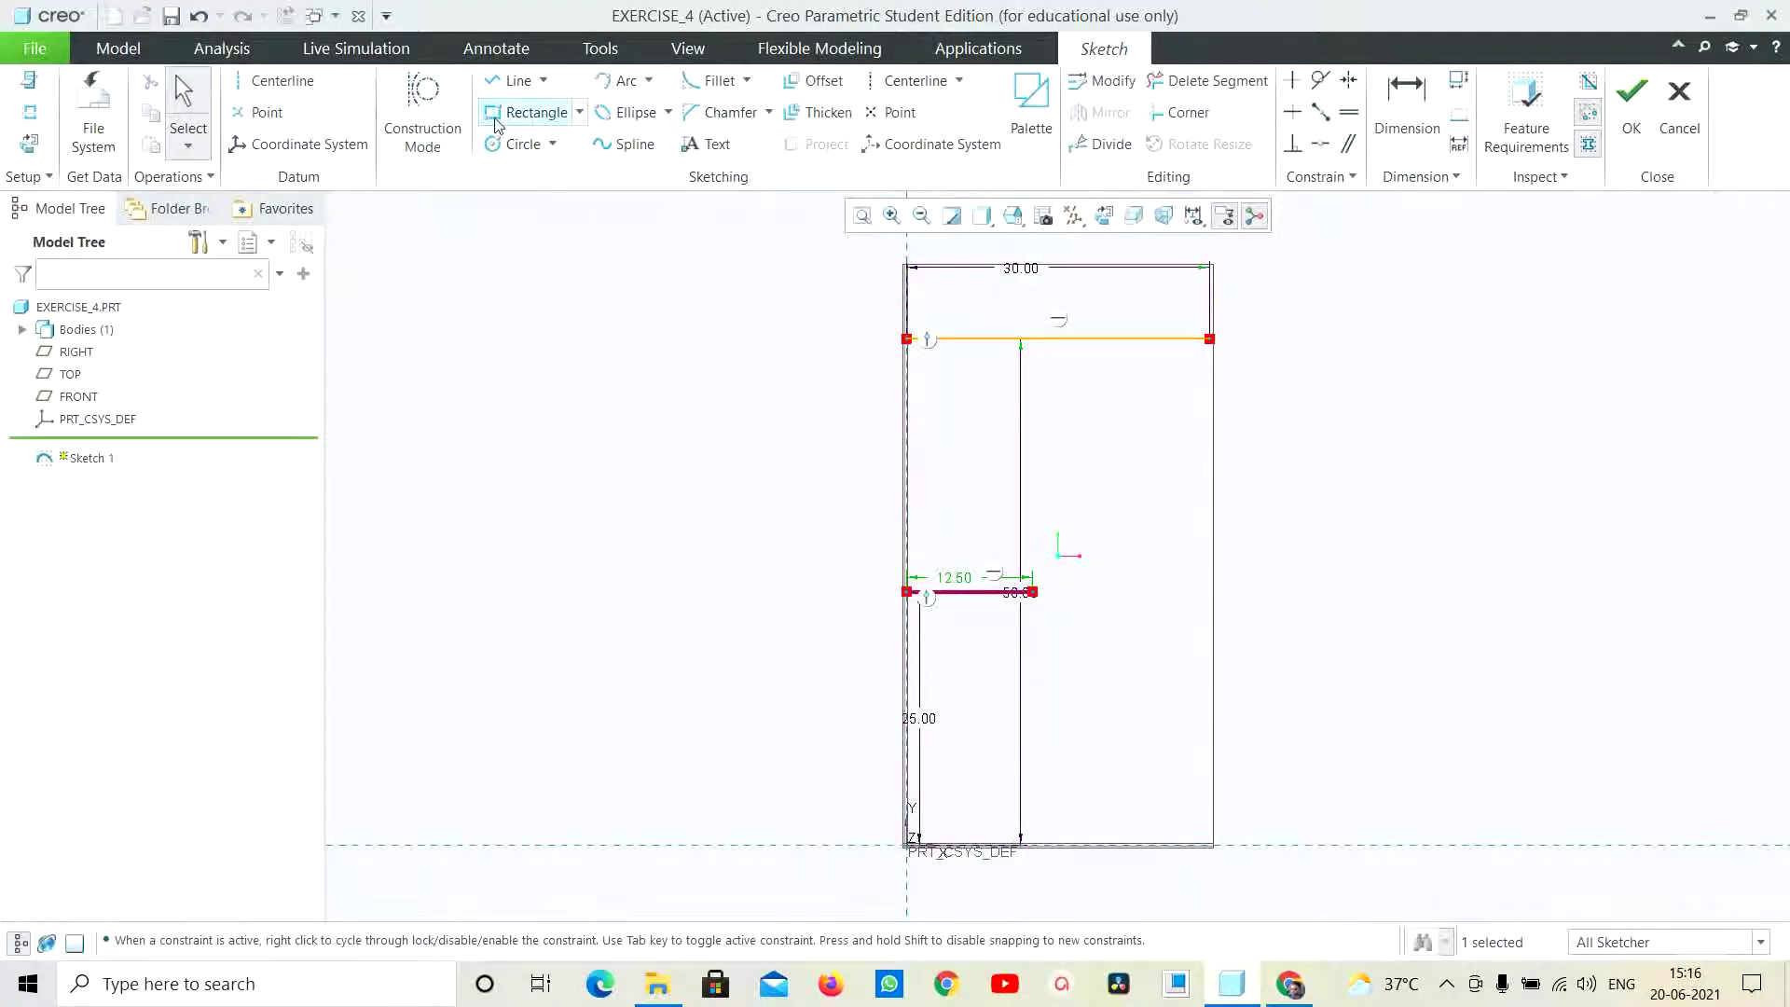
Sketch a base line about 12.5 mm long on the horizontal reference, starting about 17 mm from the vertical reference
click(513, 84)
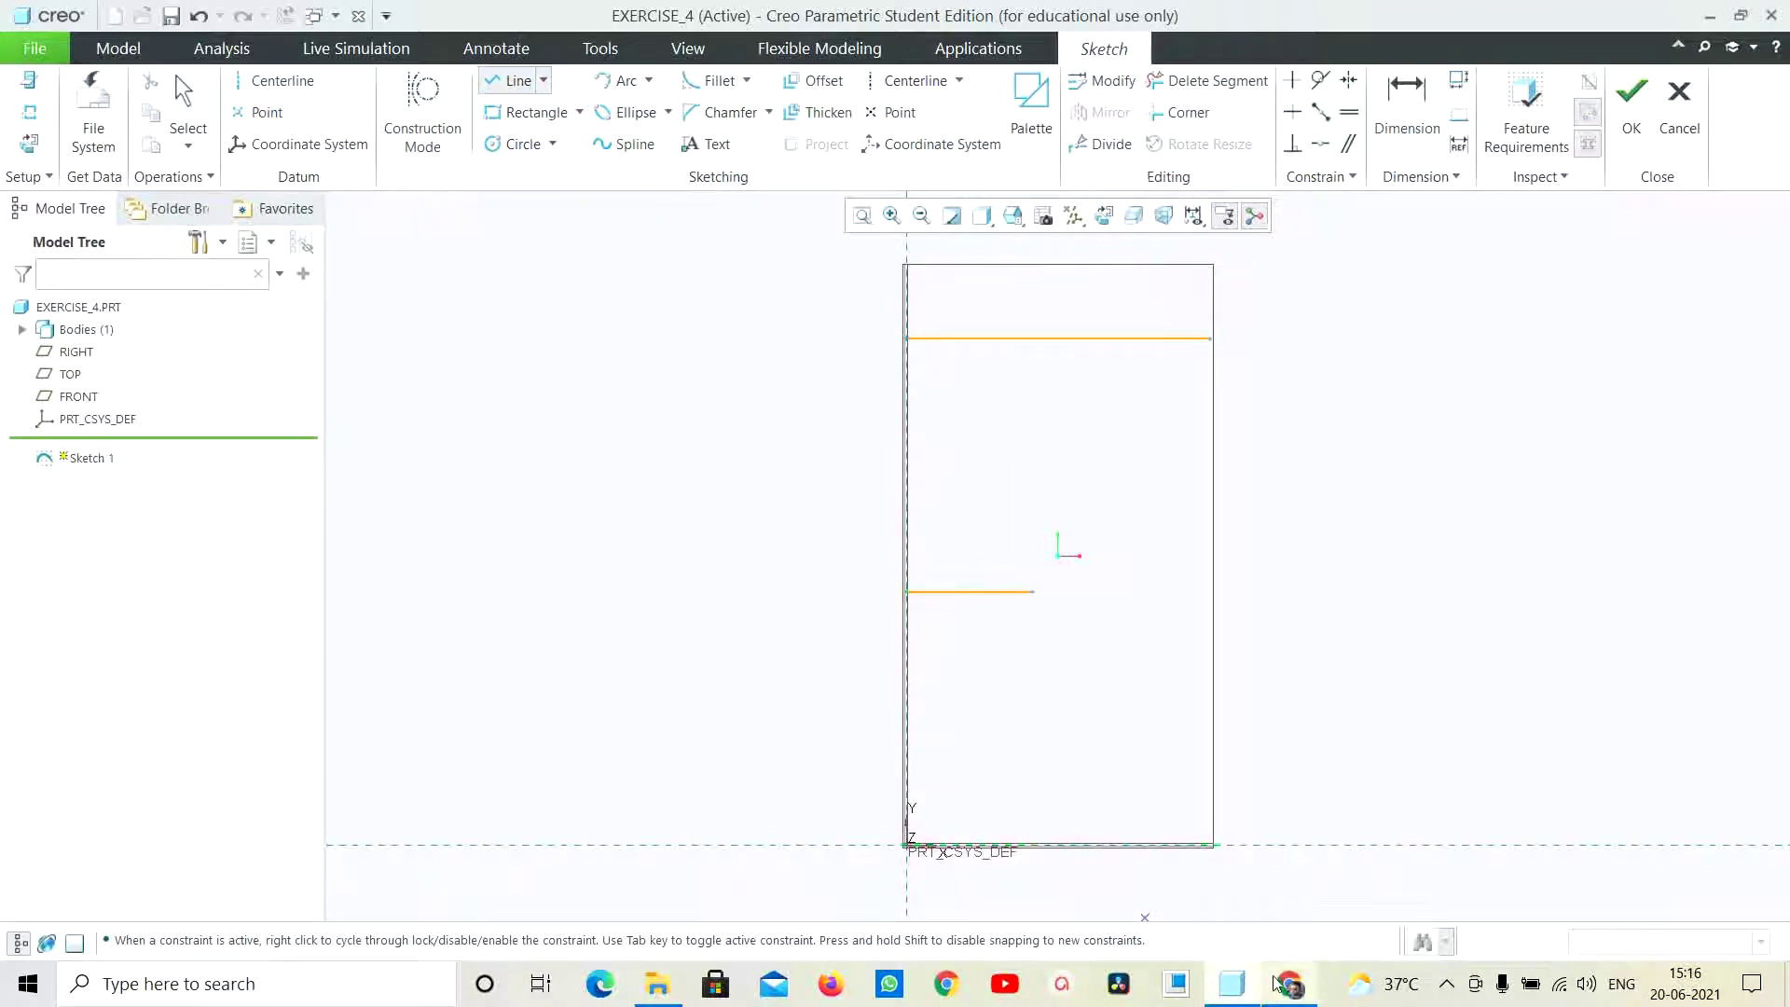
mouse_move(1278, 983)
mouse_move(1287, 939)
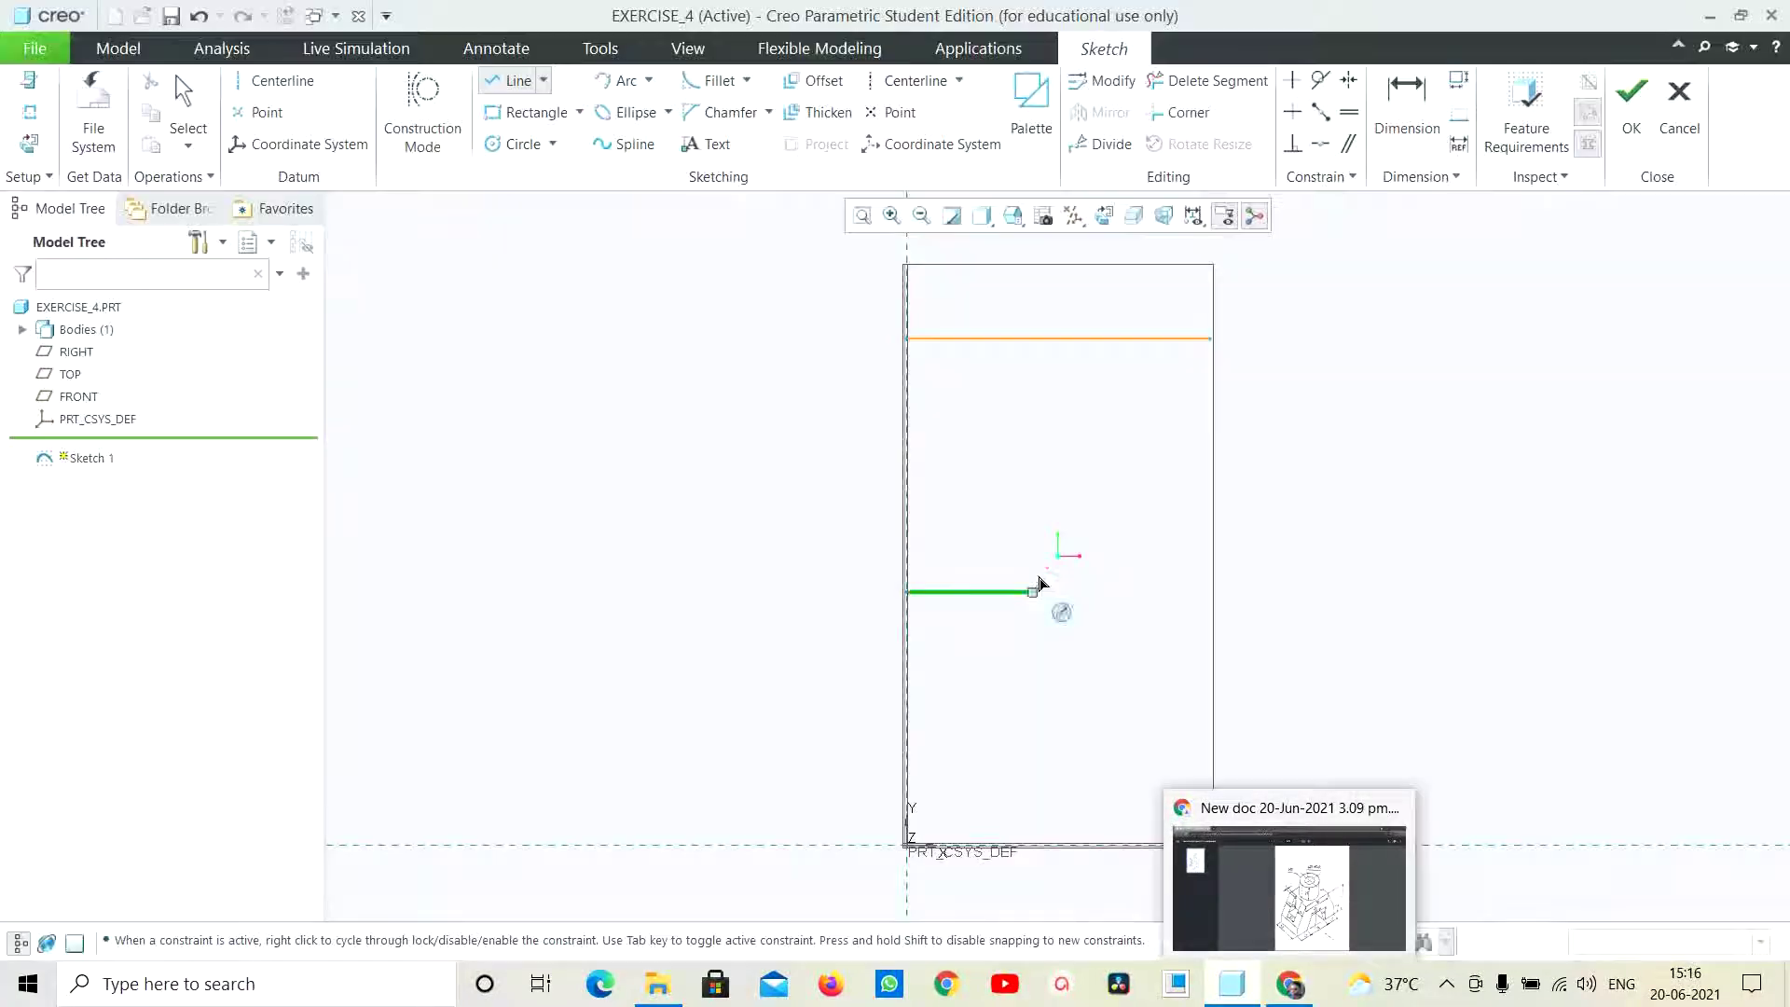
middle_click(1051, 603)
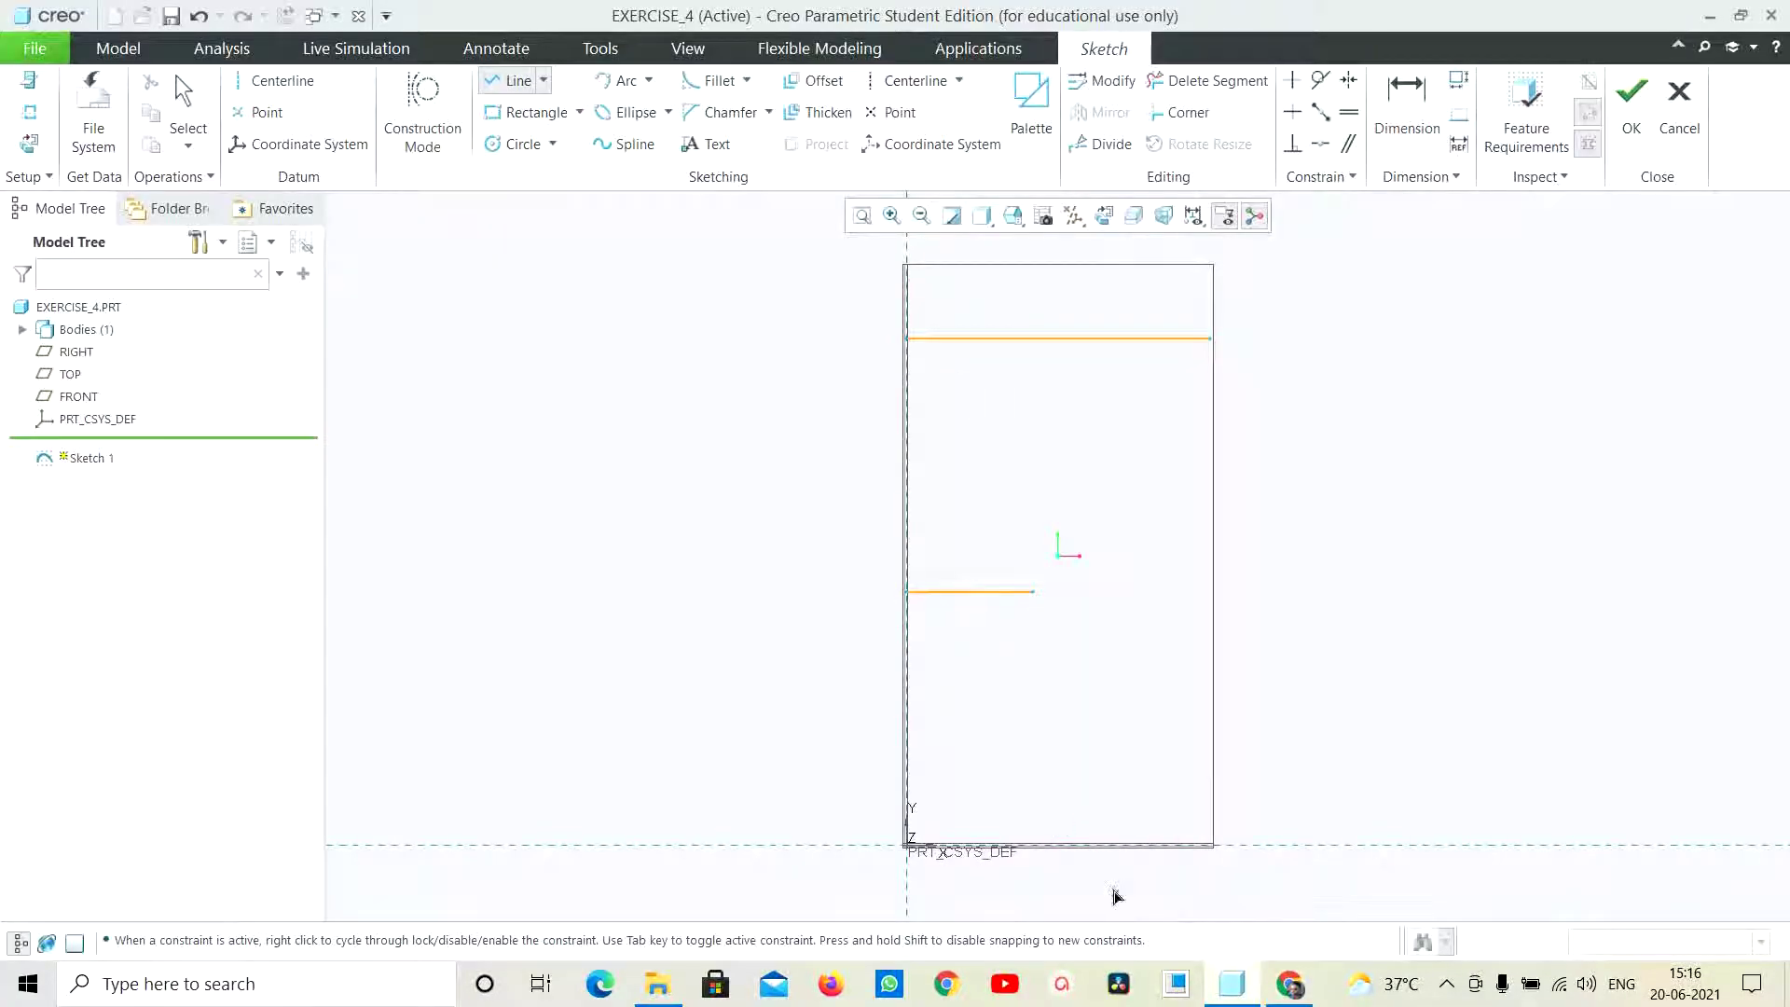
click(1085, 846)
click(1209, 846)
middle_click(951, 928)
middle_click(1119, 874)
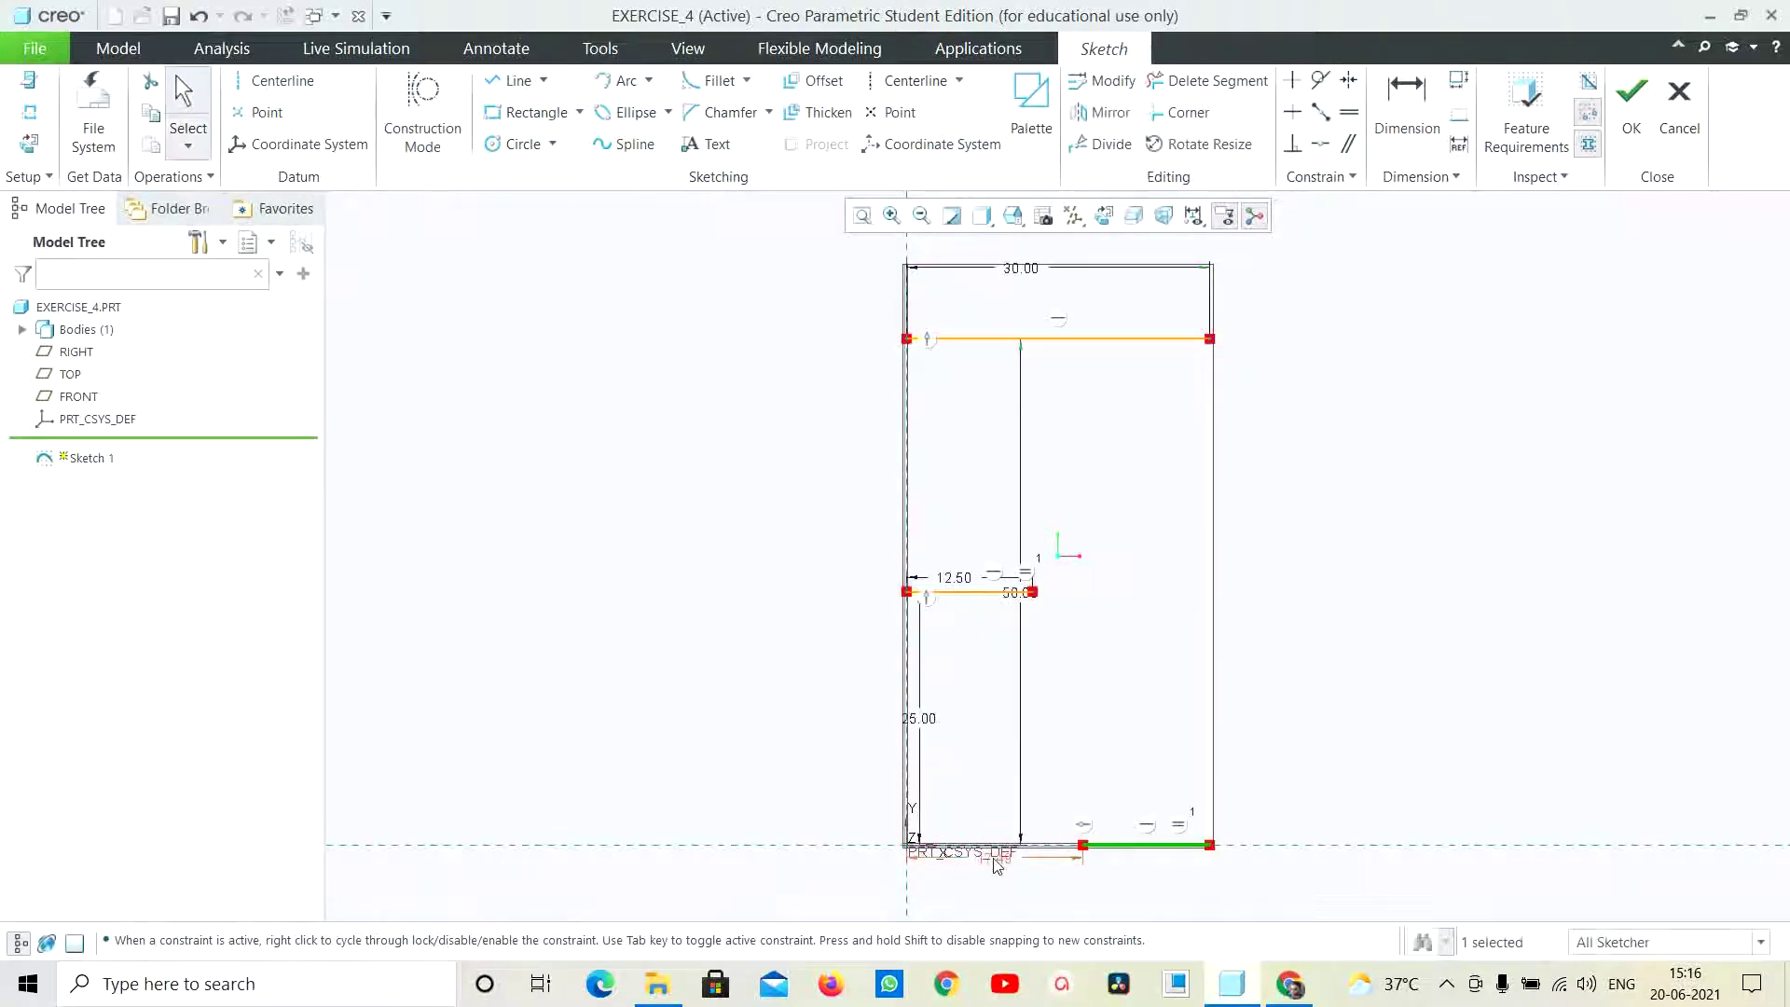
Consult the PDF drawing and set the distance from the vertical reference to the base line's inner end to 23 mm
click(1290, 984)
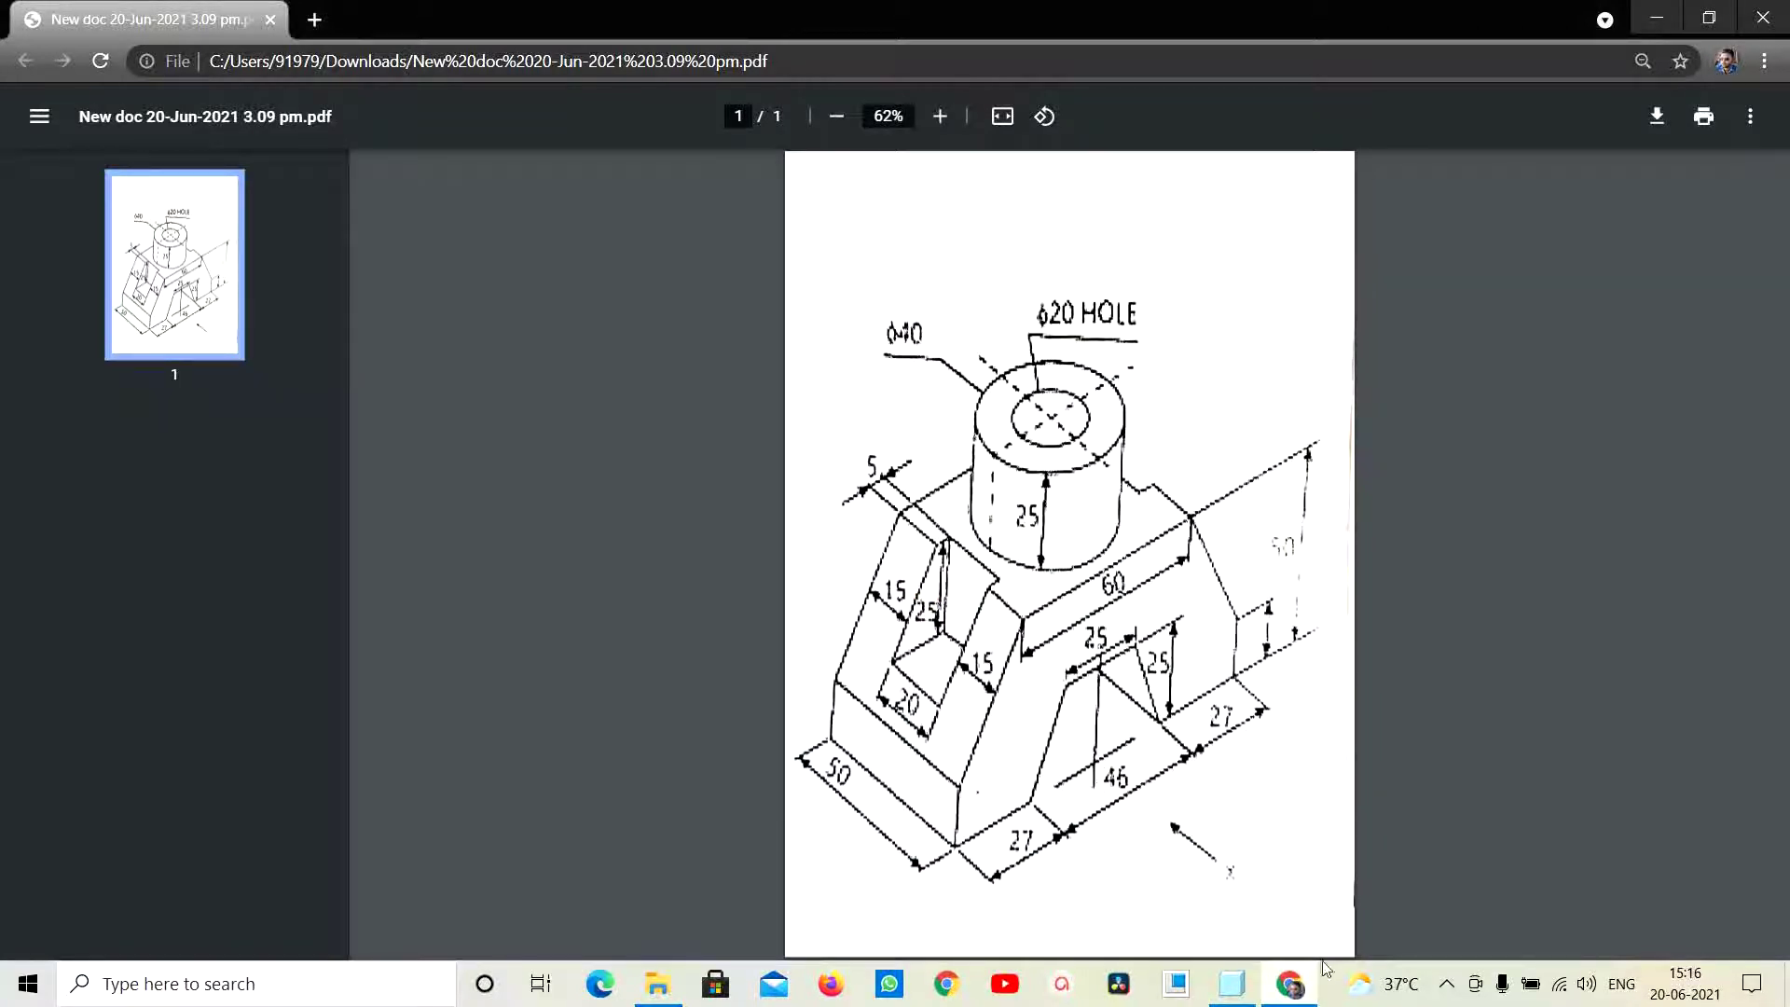
click(1234, 983)
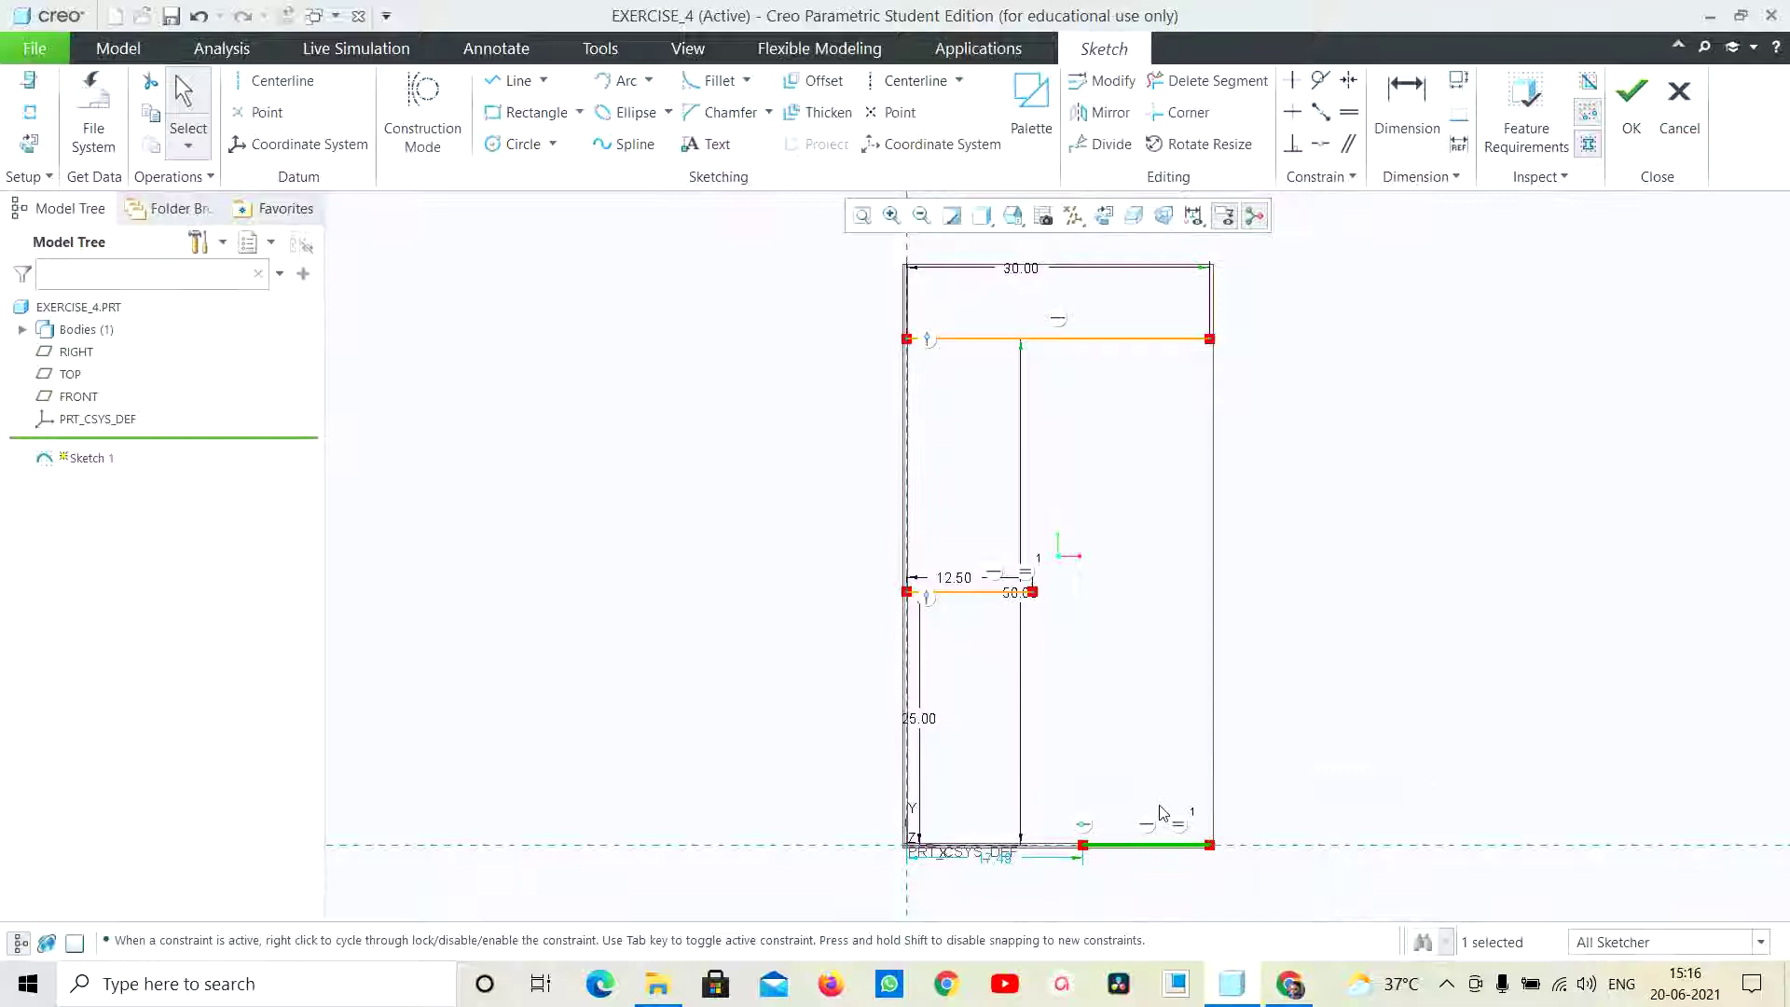
double_click(999, 859)
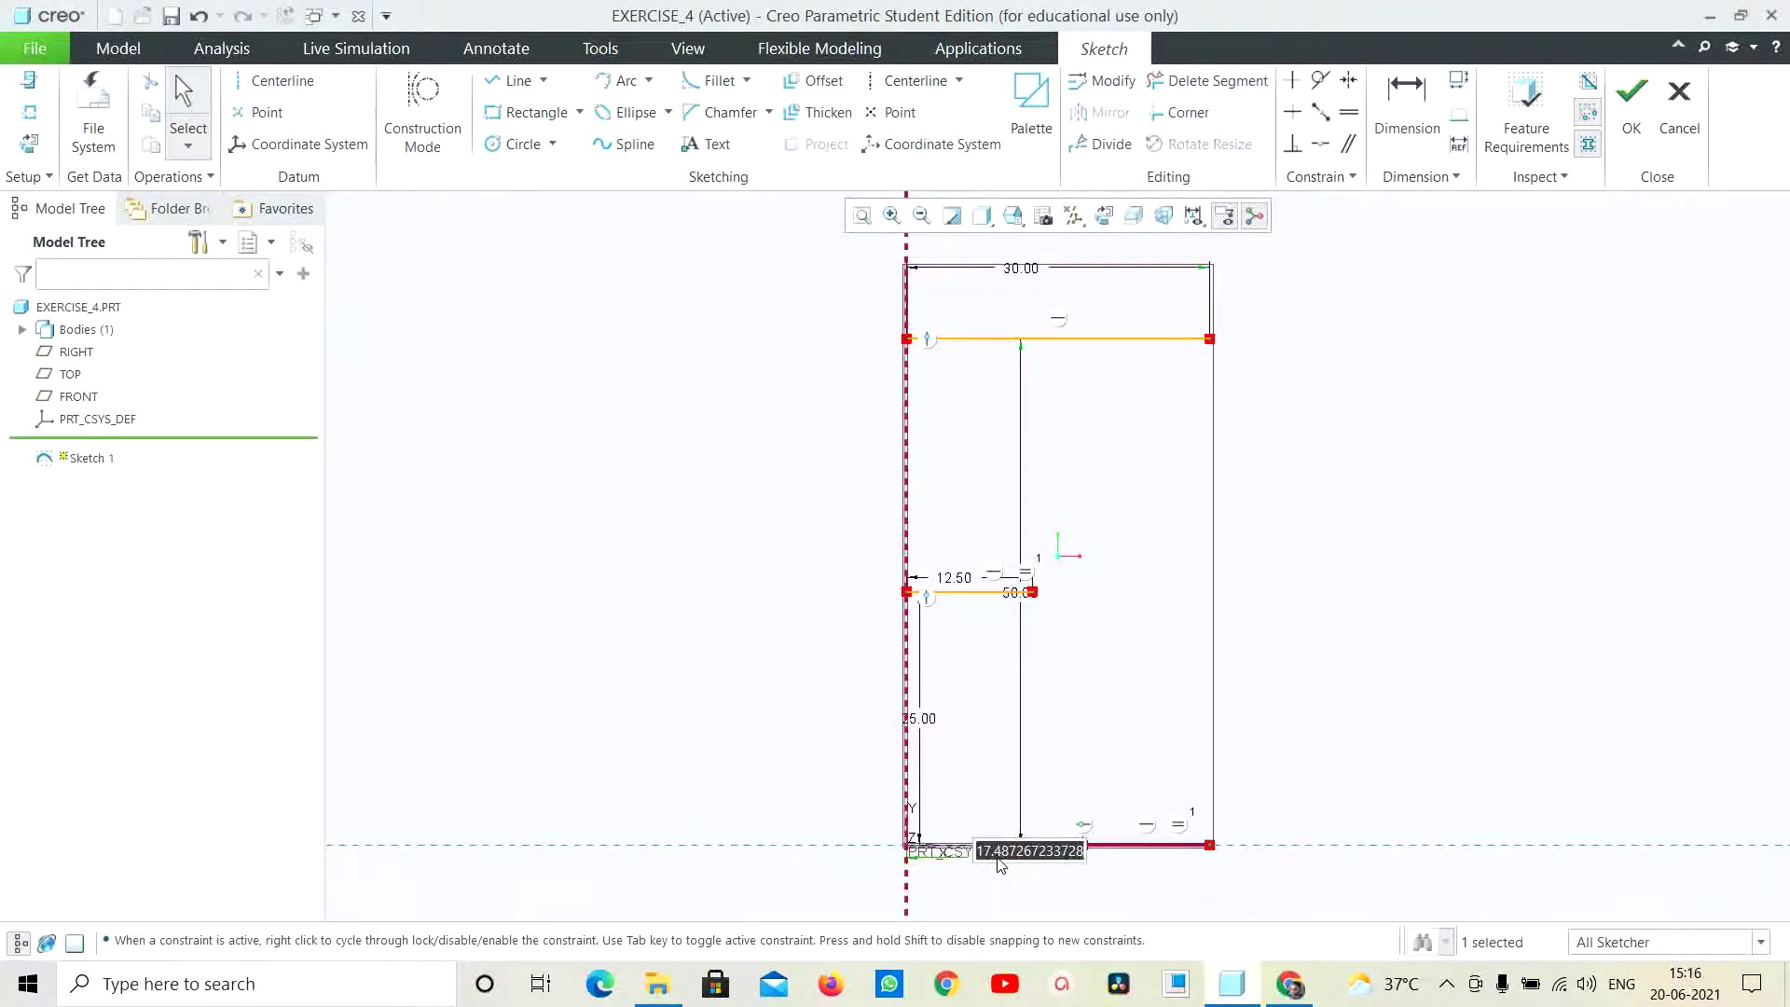
text(23)
key(Return)
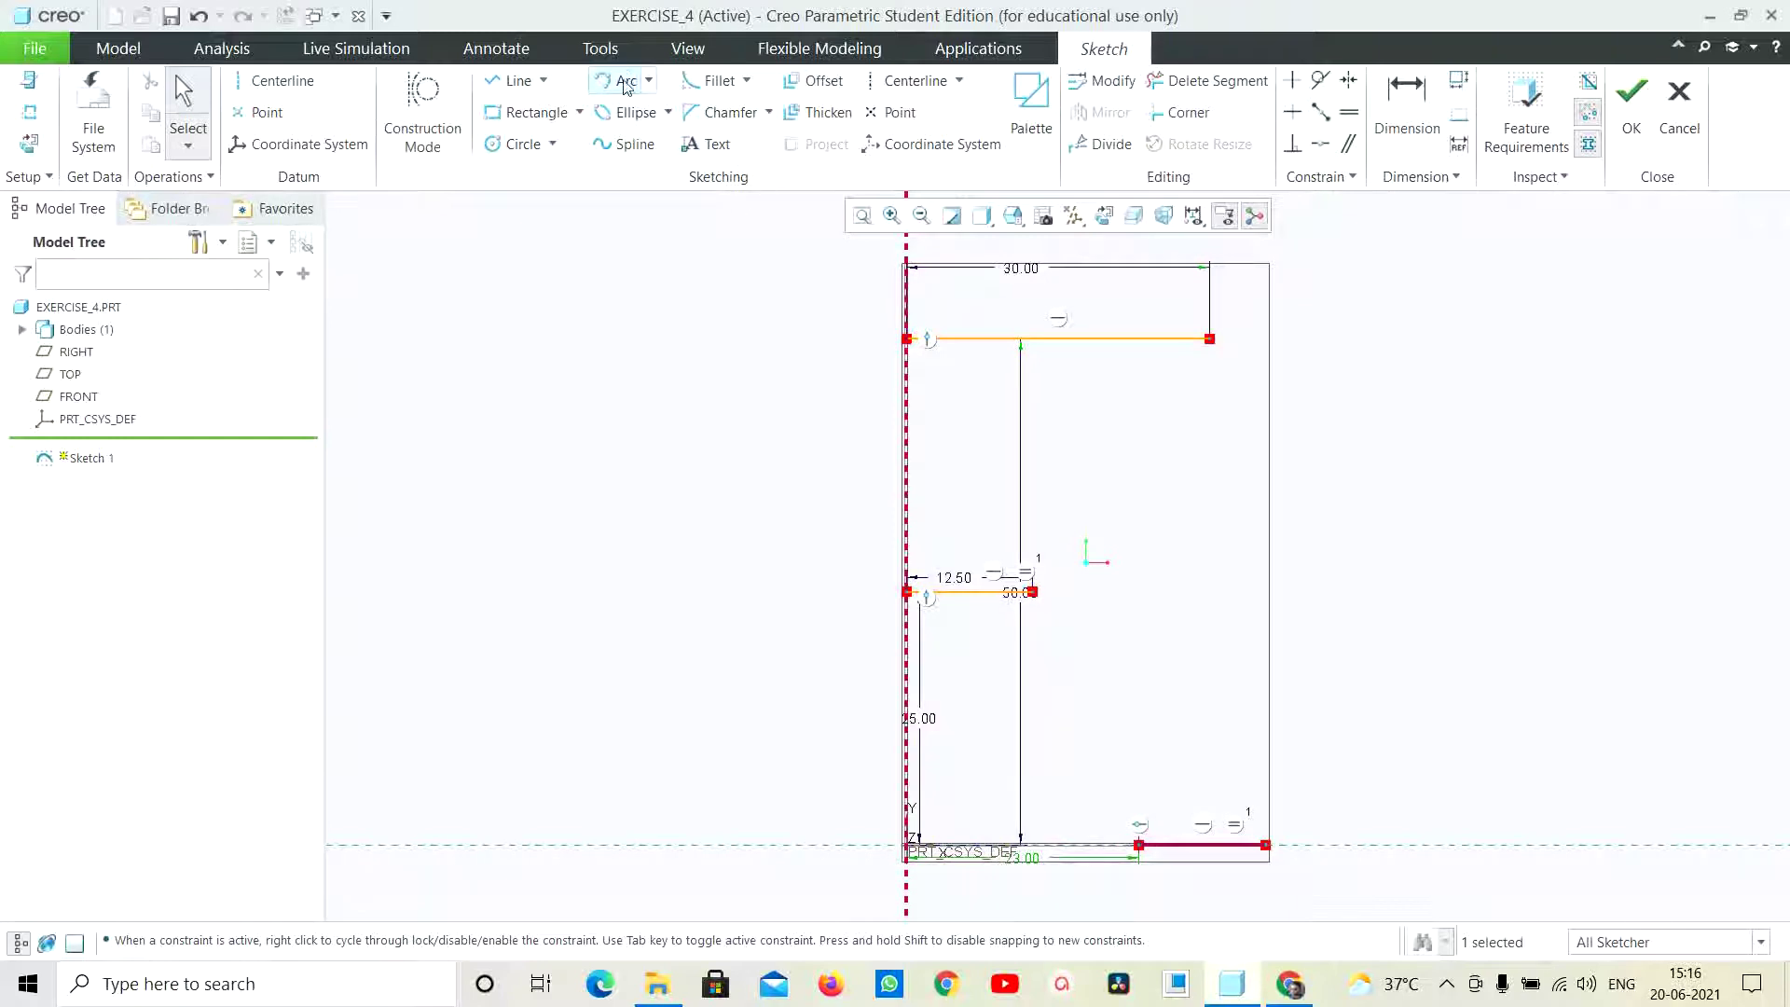
Sketch a slanted line connecting the free end of the 12.50 mm line to the base line's inner end
click(519, 80)
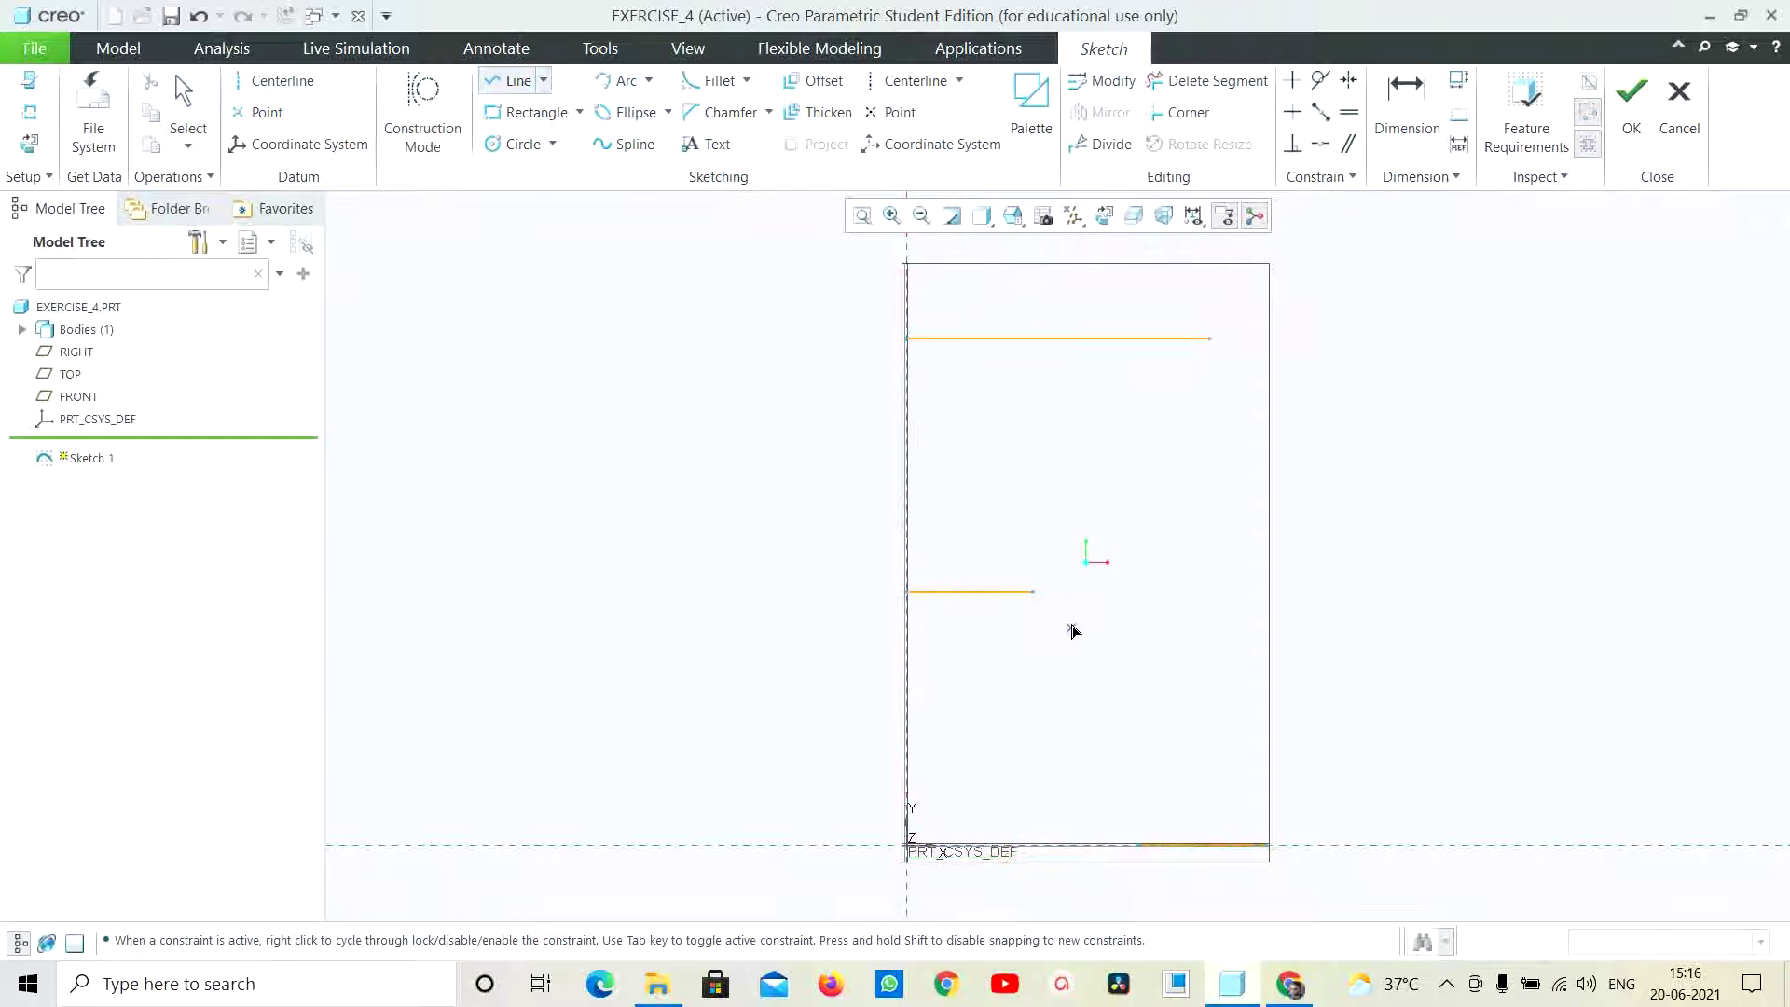
click(1034, 593)
click(1152, 848)
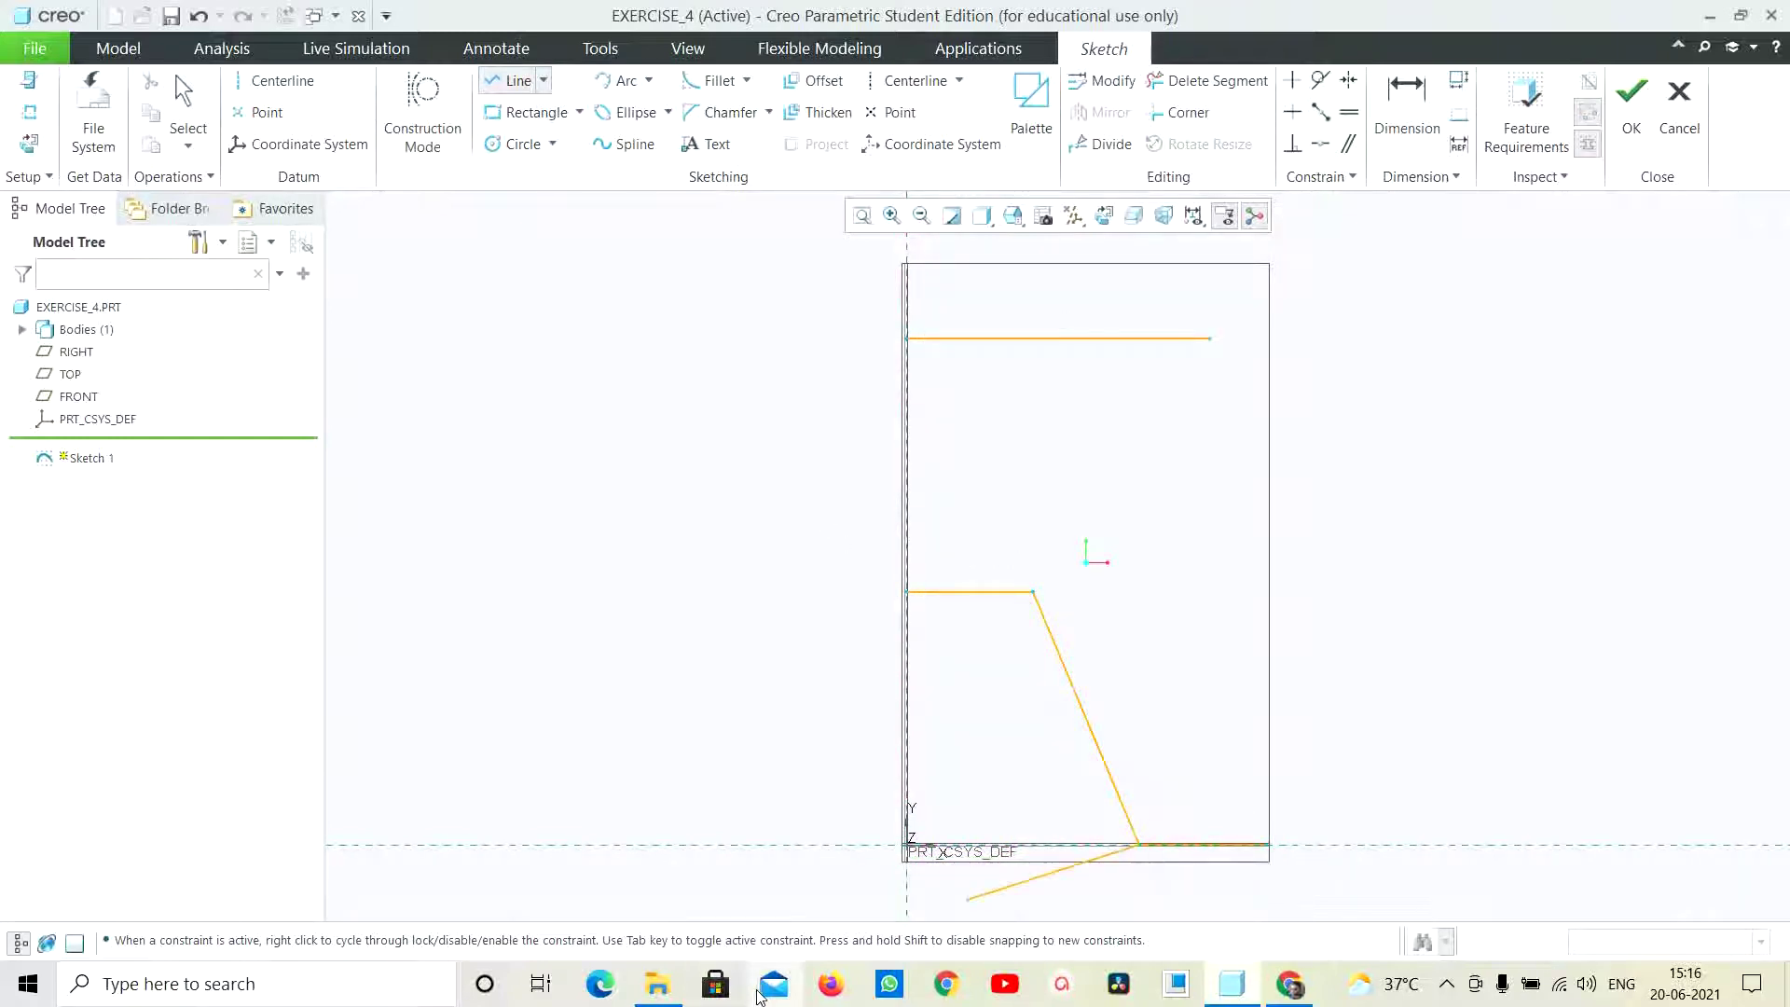
key(Escape)
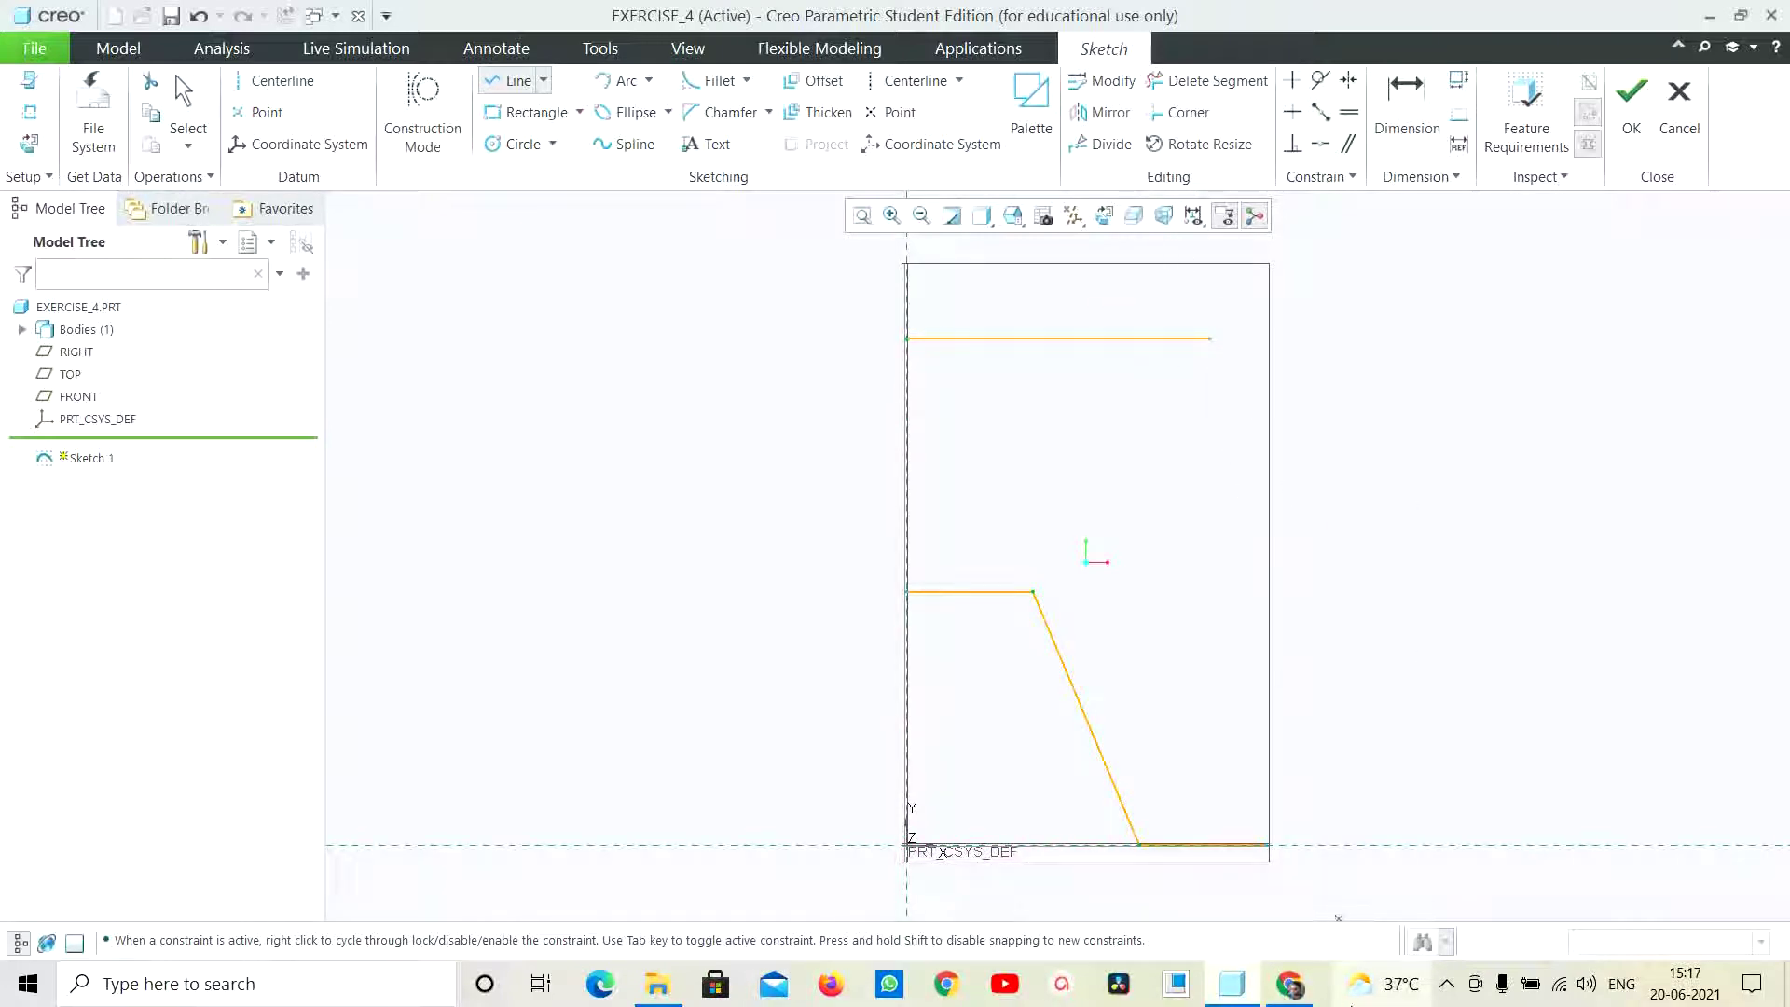
key(alt+Tab)
key(alt+Tab)
middle_click(1246, 832)
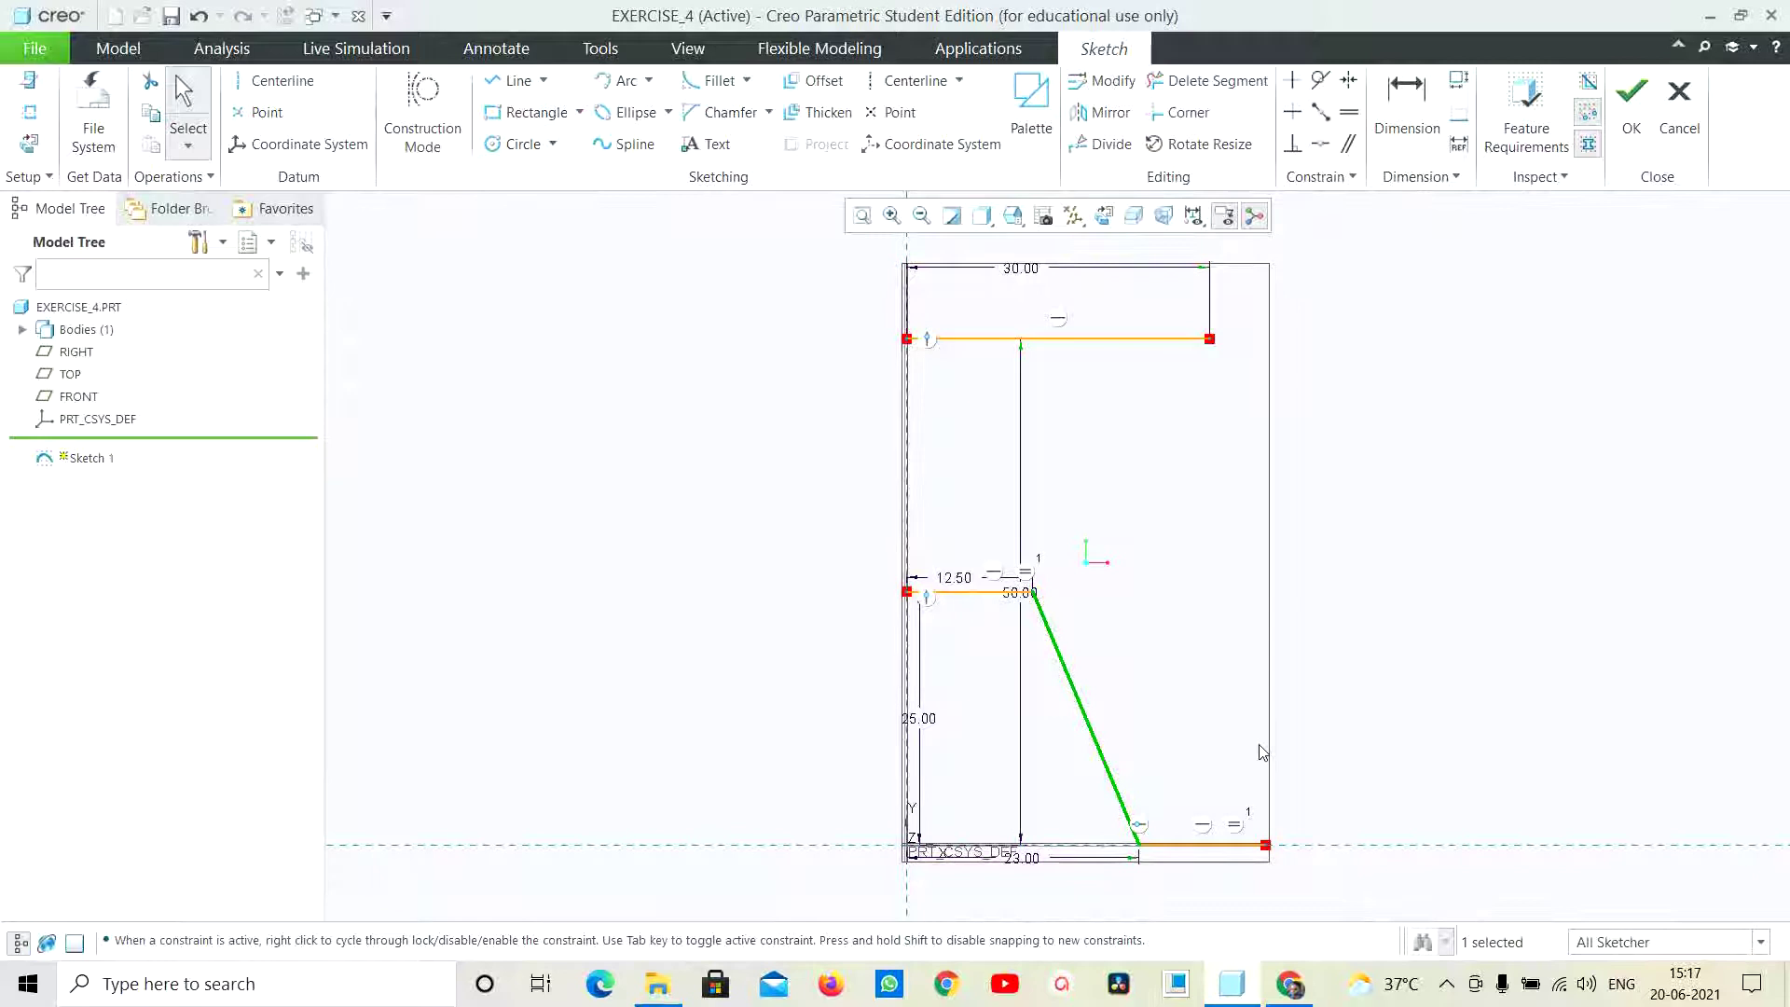
Delete the equal-length constraint between the base line and the short upper line, and set the base line's length to 27 mm
click(1237, 825)
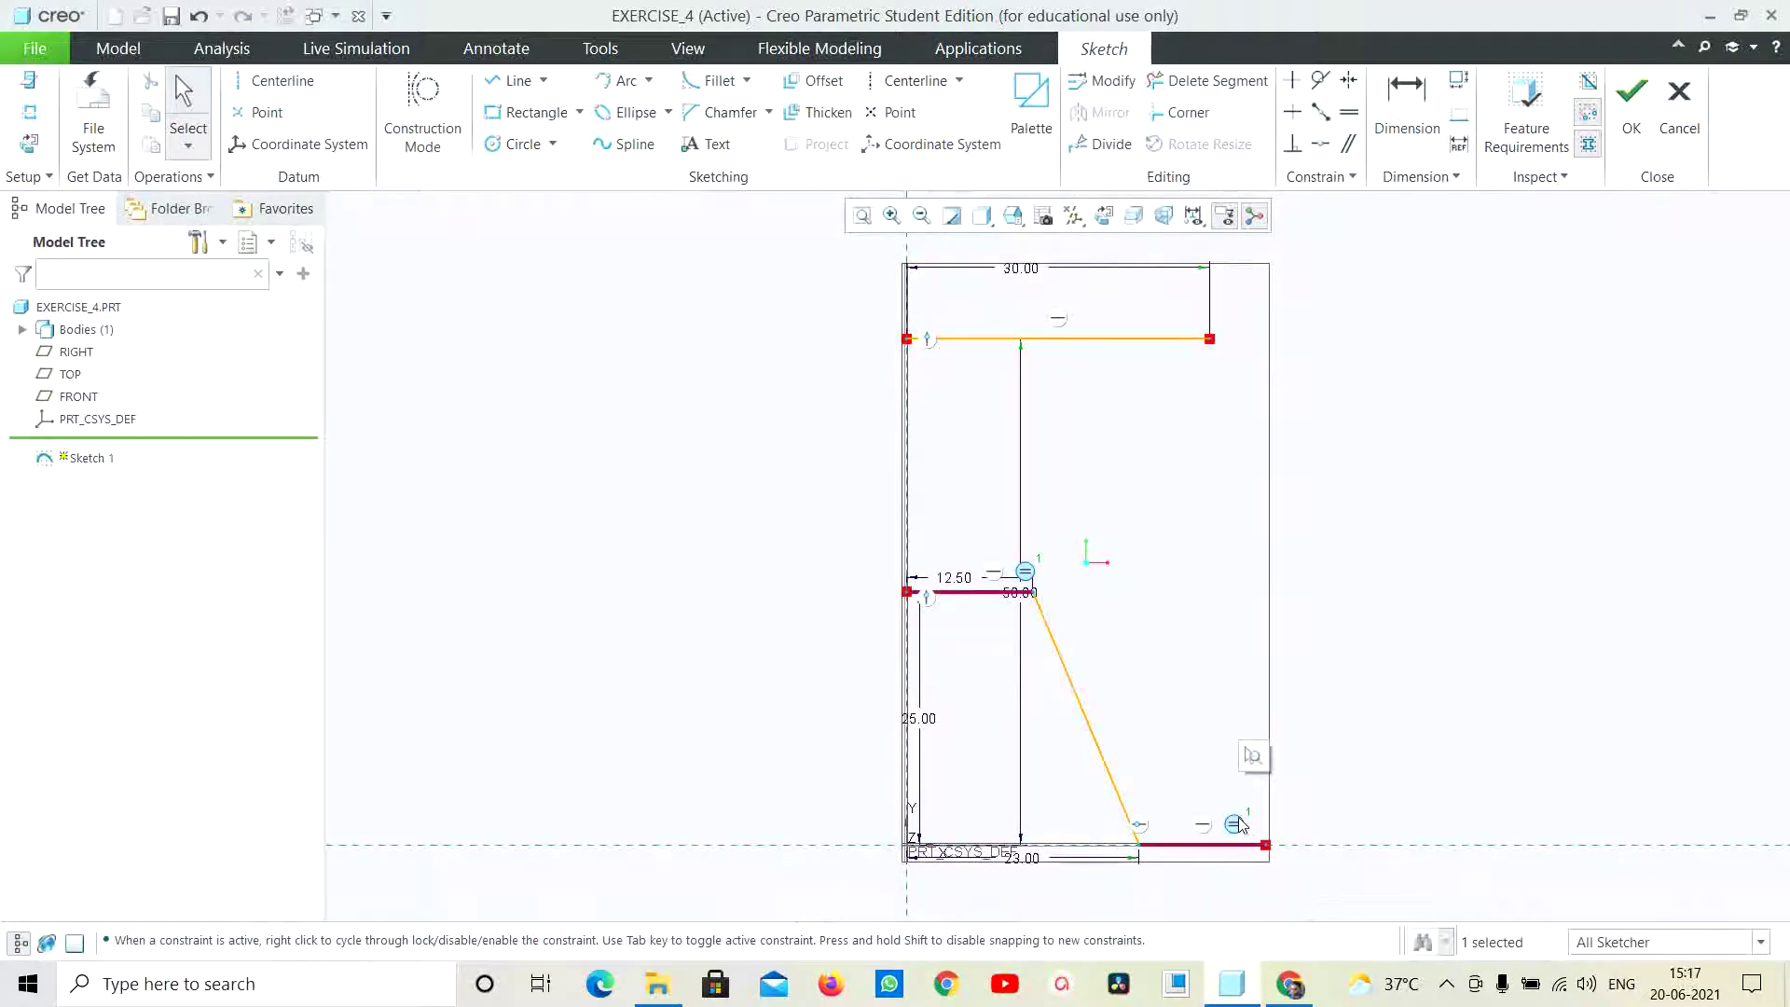
click(185, 176)
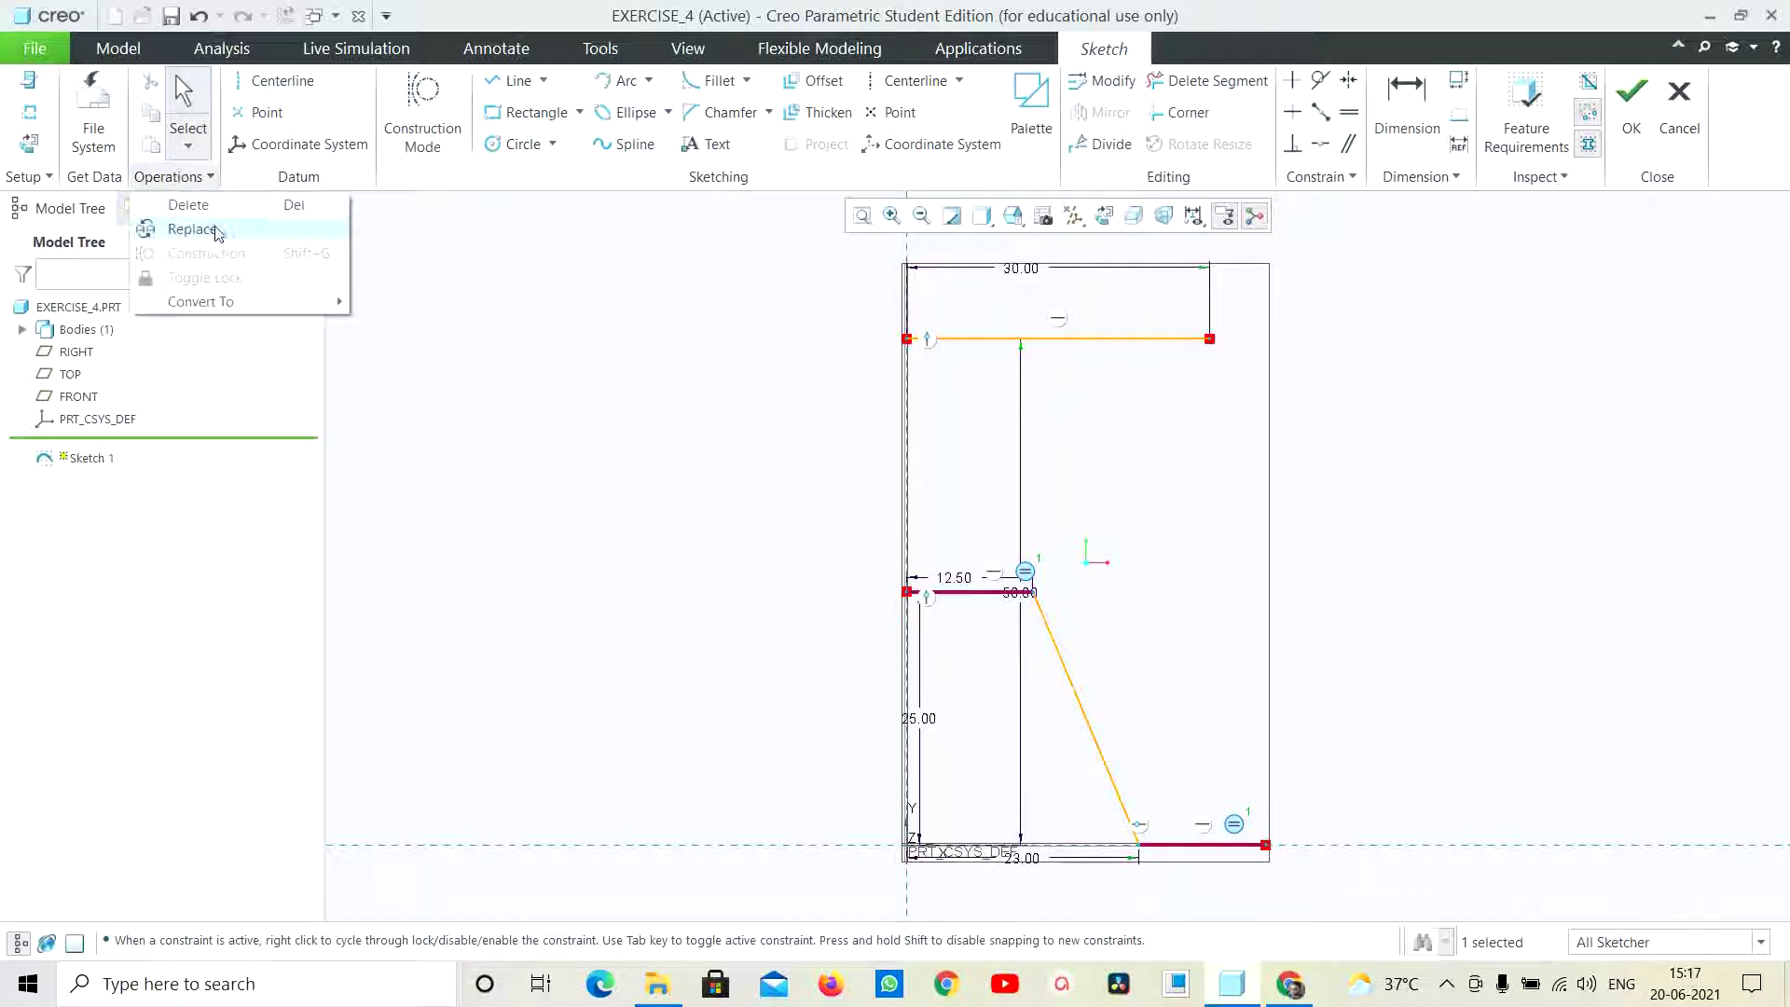
click(188, 204)
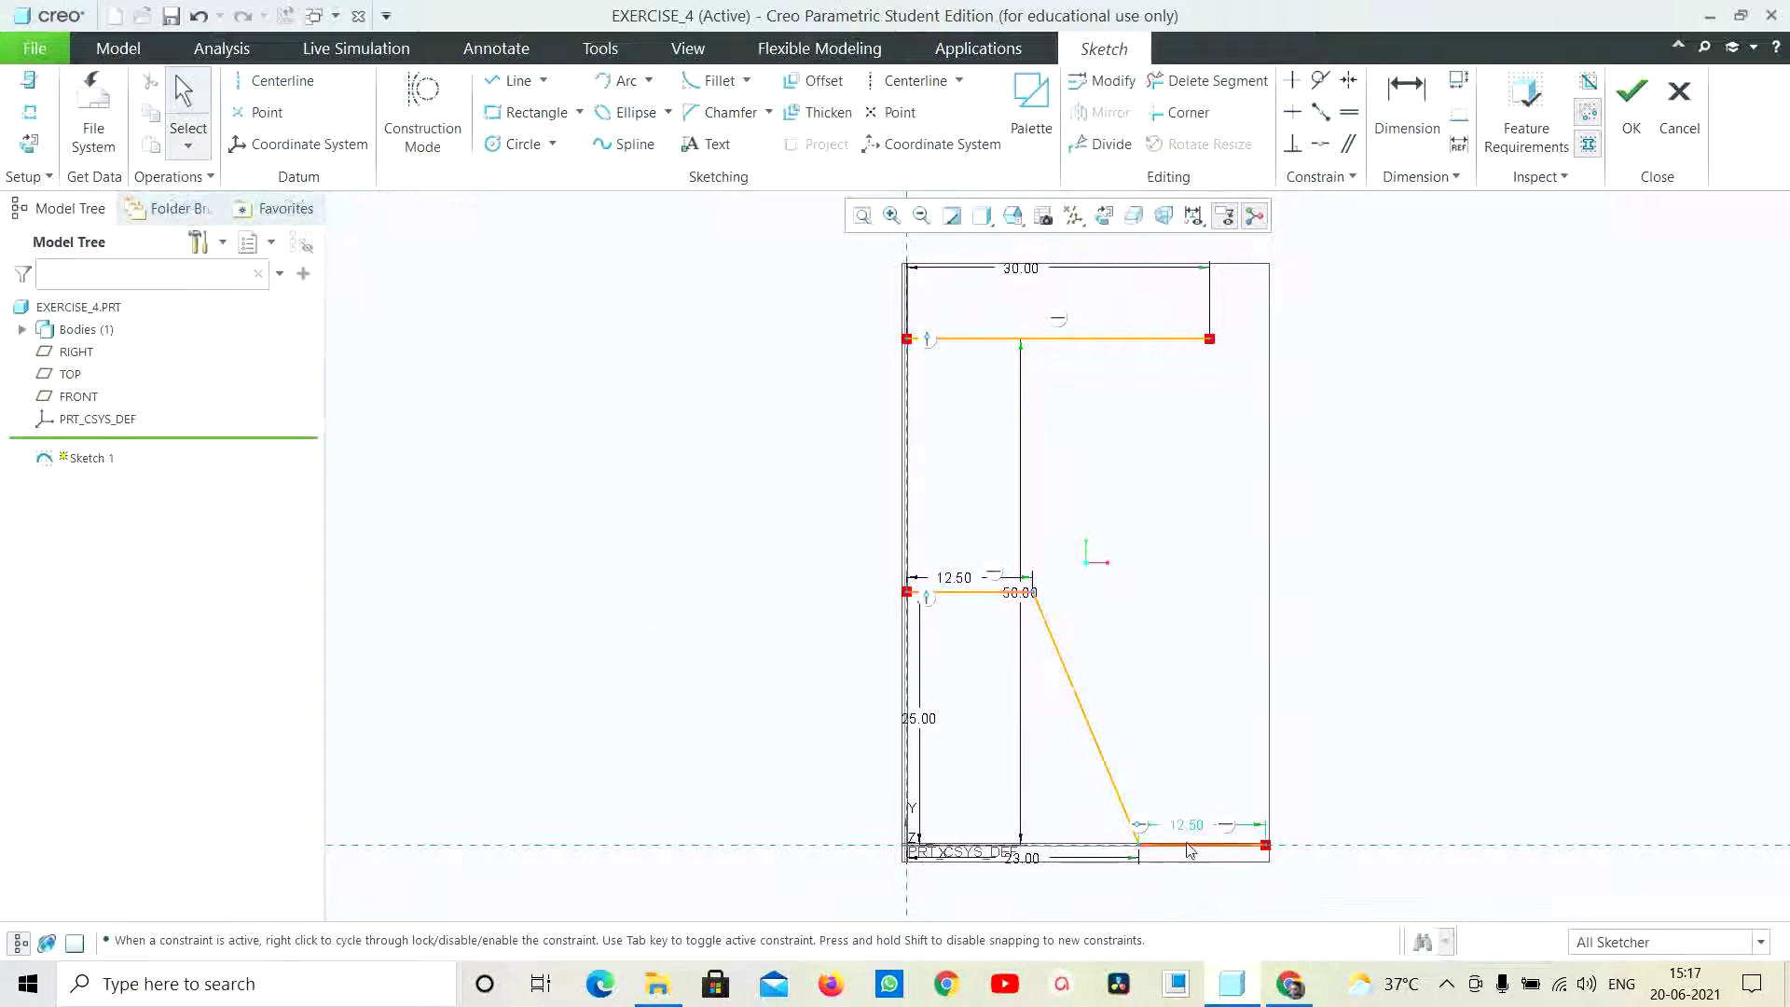
double_click(1183, 826)
text(27)
key(Return)
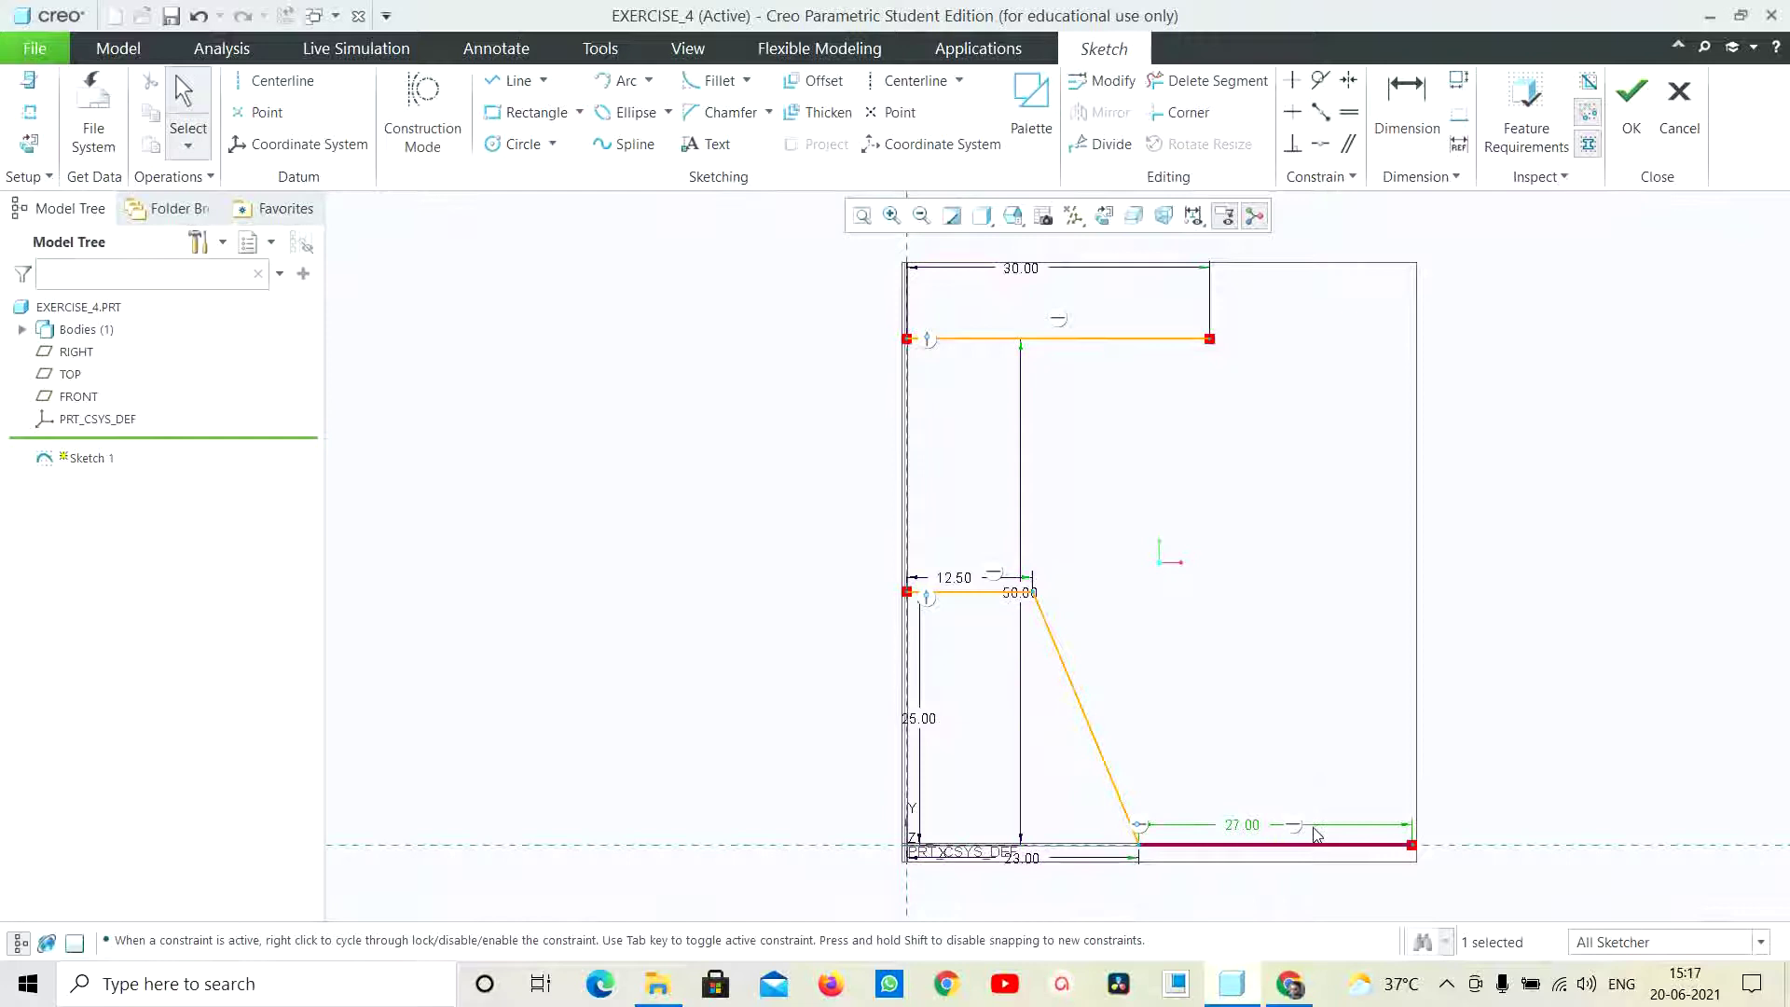
Sketch a vertical line about 22 mm long upward from the base line's outer end
click(513, 80)
click(1415, 843)
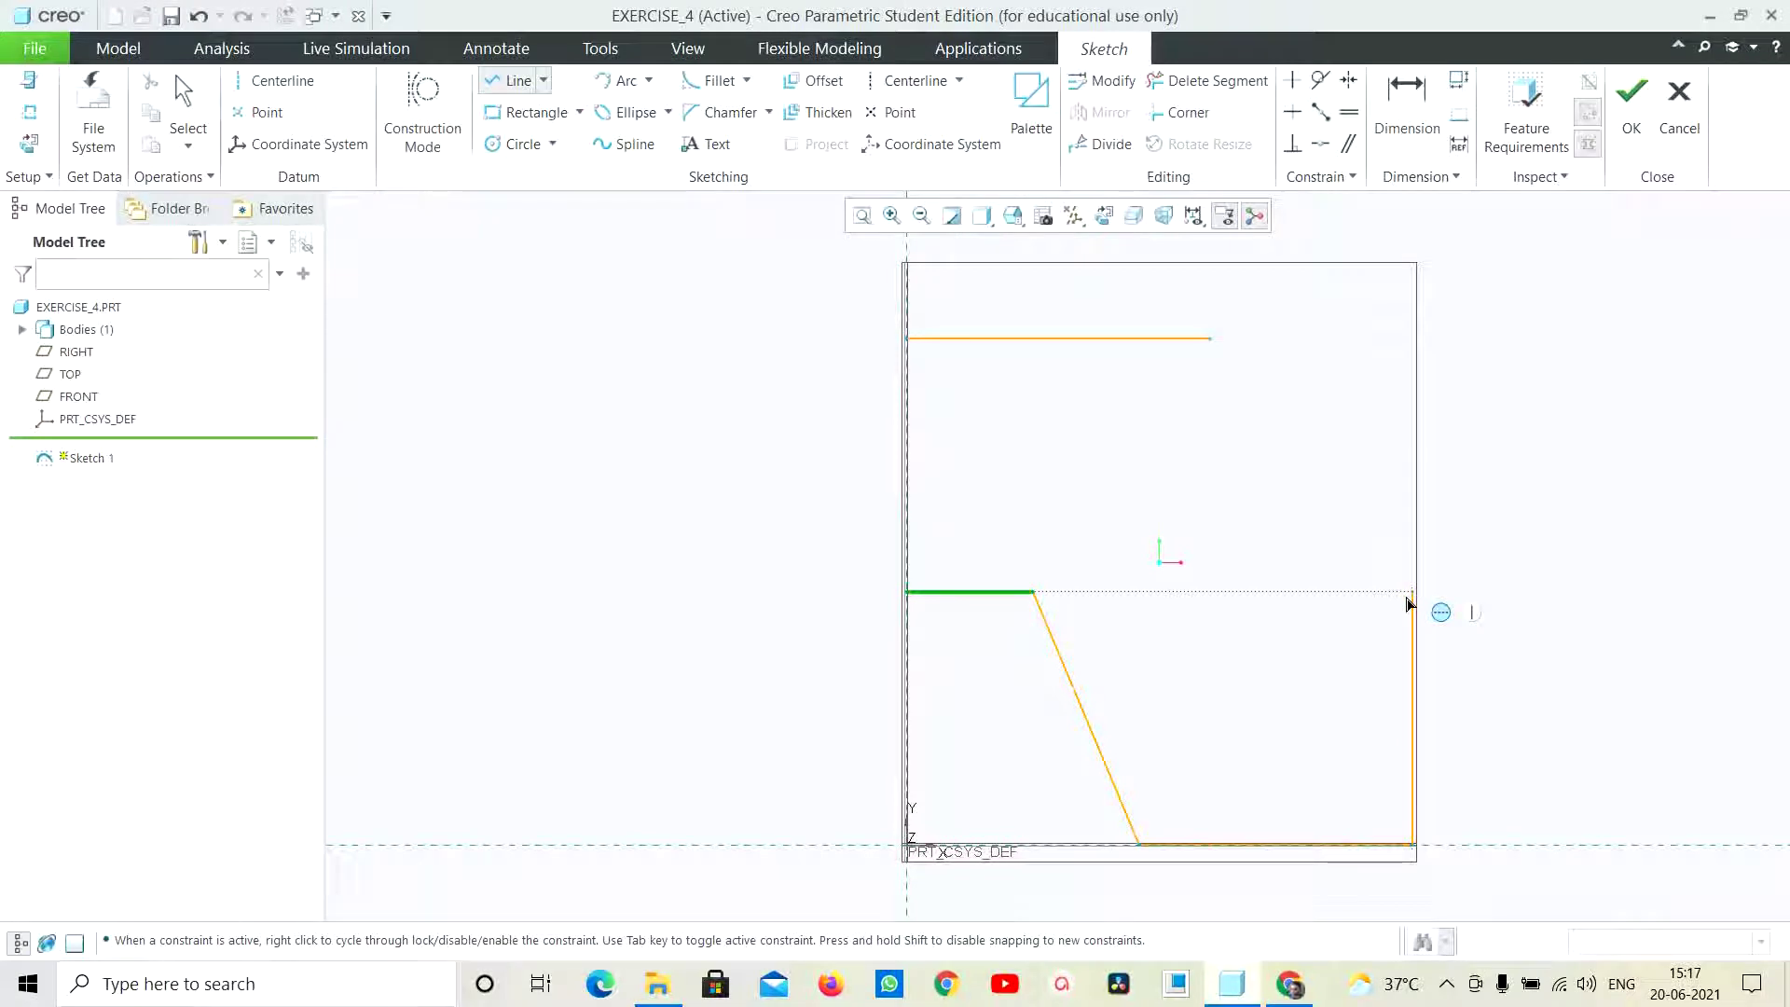
click(1413, 620)
middle_click(1174, 716)
middle_click(1430, 708)
Set the outer vertical line's length to 15 mm
click(1411, 713)
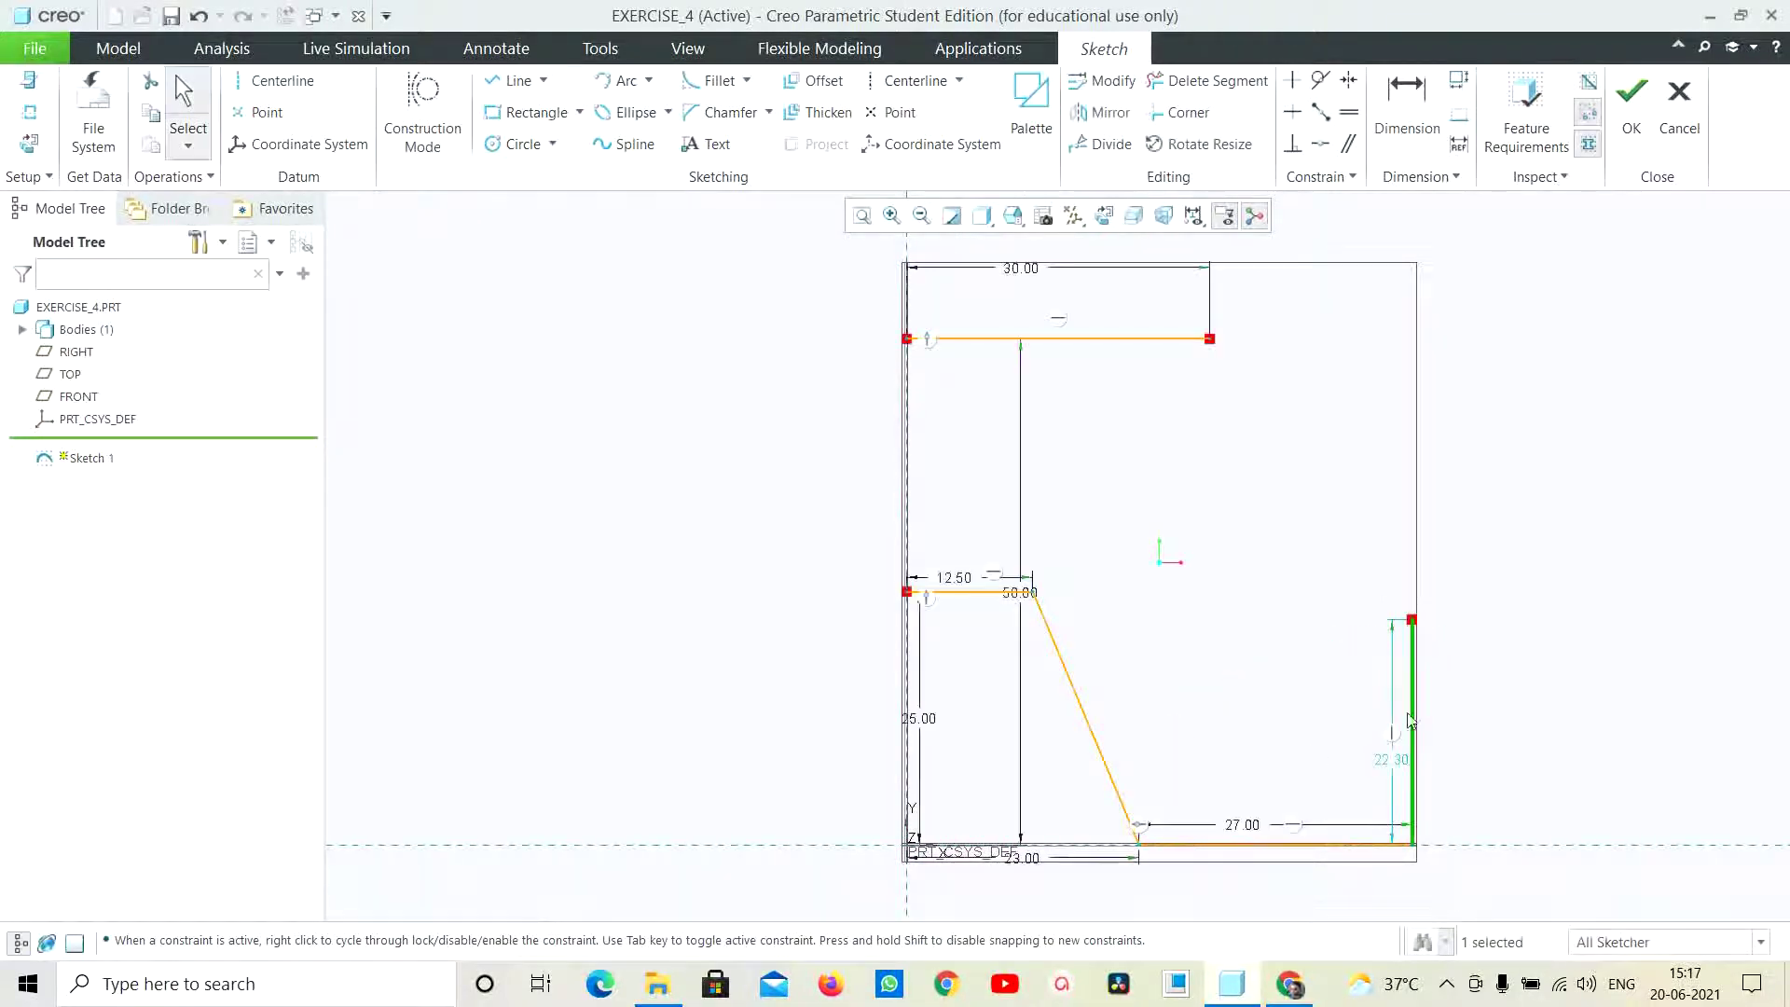
double_click(1399, 759)
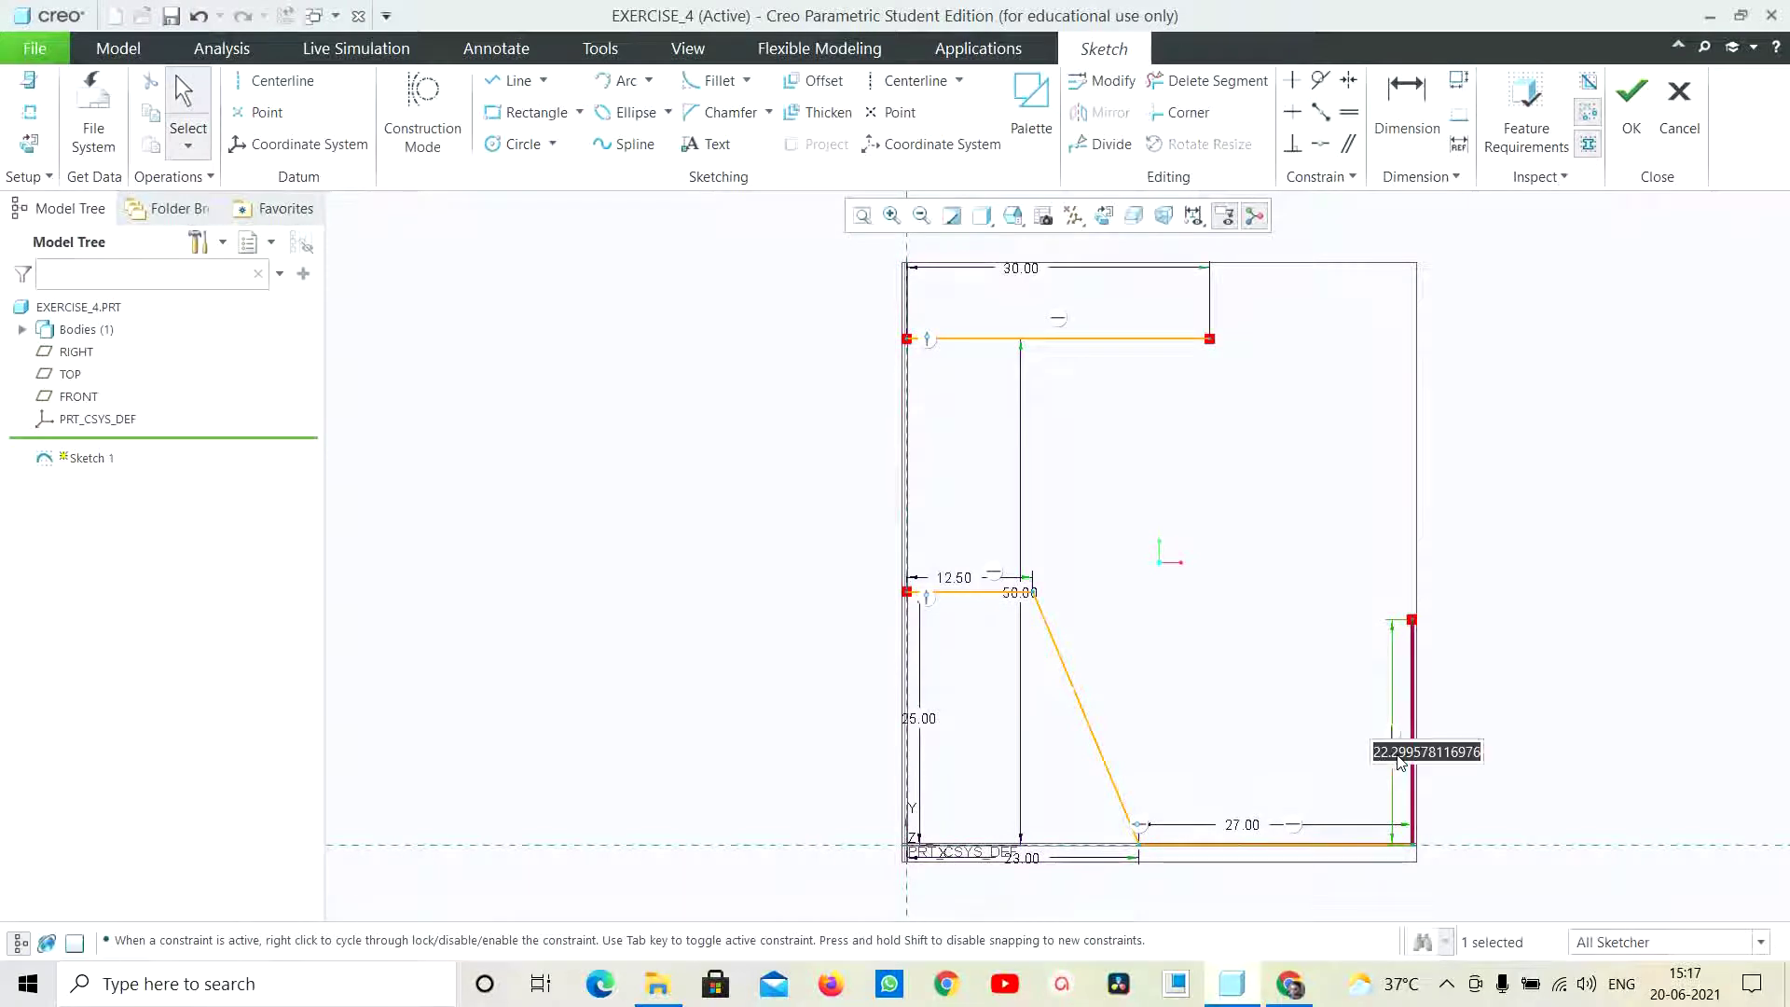
text(15)
key(Return)
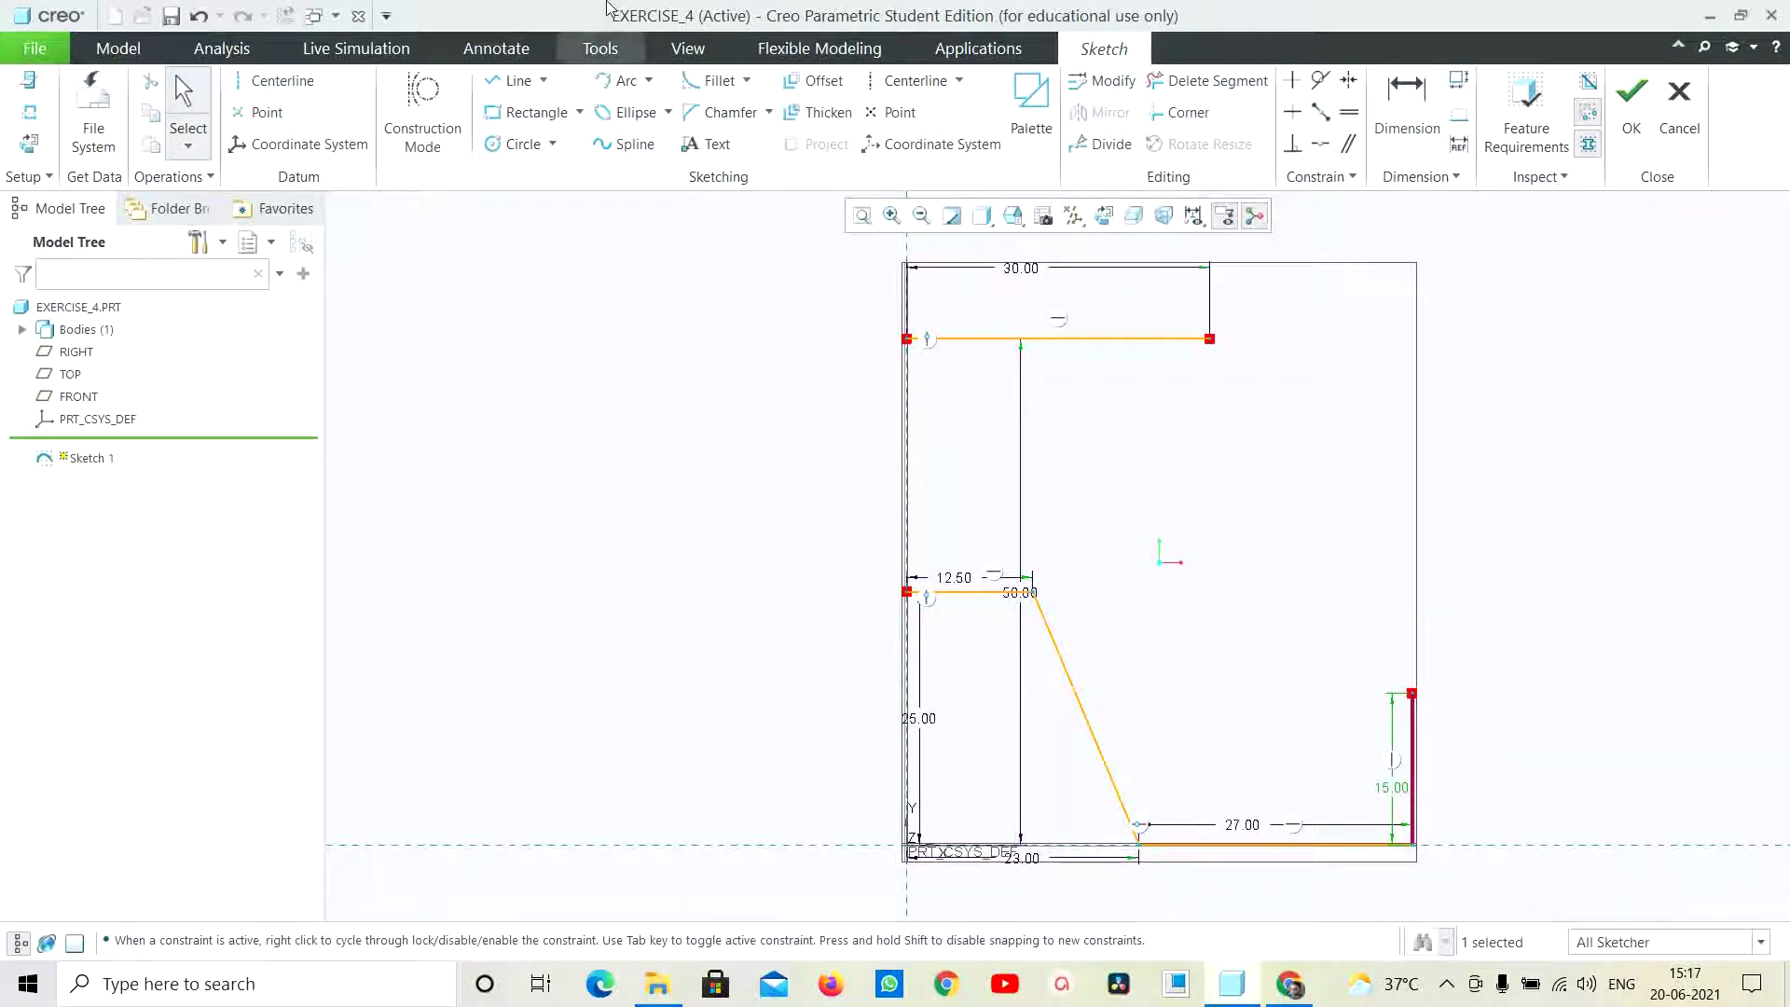
Sketch a slanted line from the 30 mm line's free end to the upper end of the outer vertical line, and check the PDF drawing
click(513, 80)
click(1210, 339)
click(1414, 695)
middle_click(1318, 709)
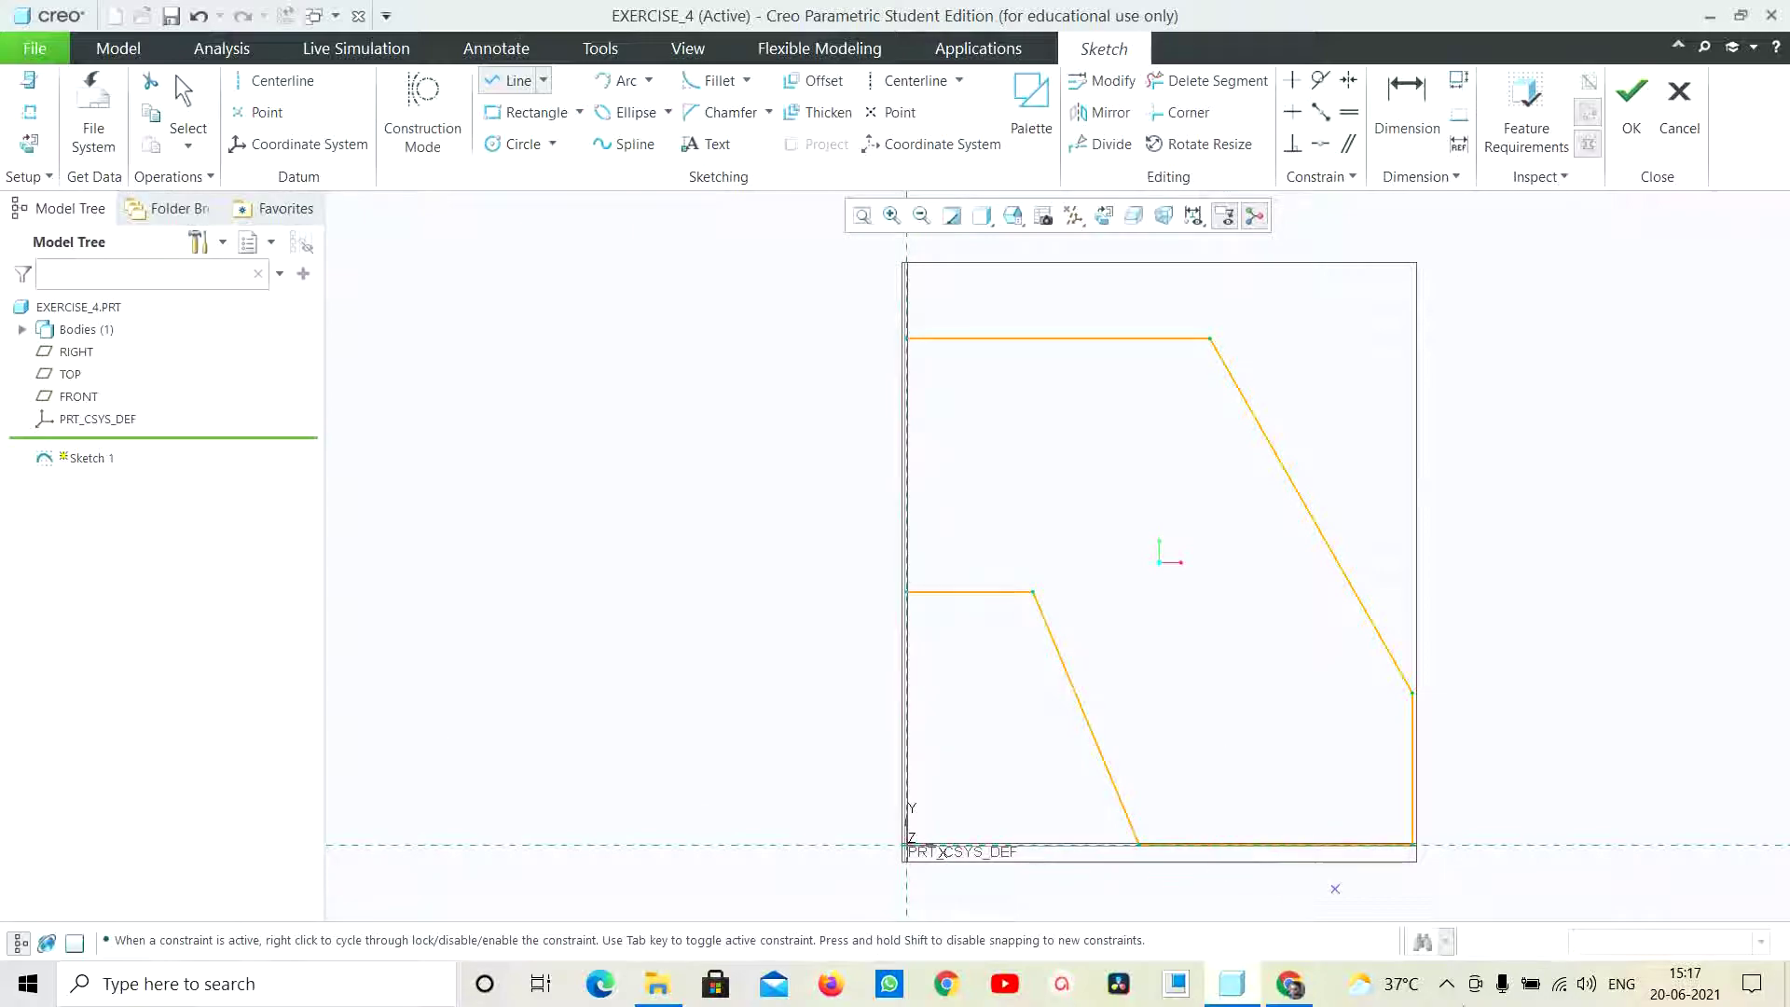
click(1290, 986)
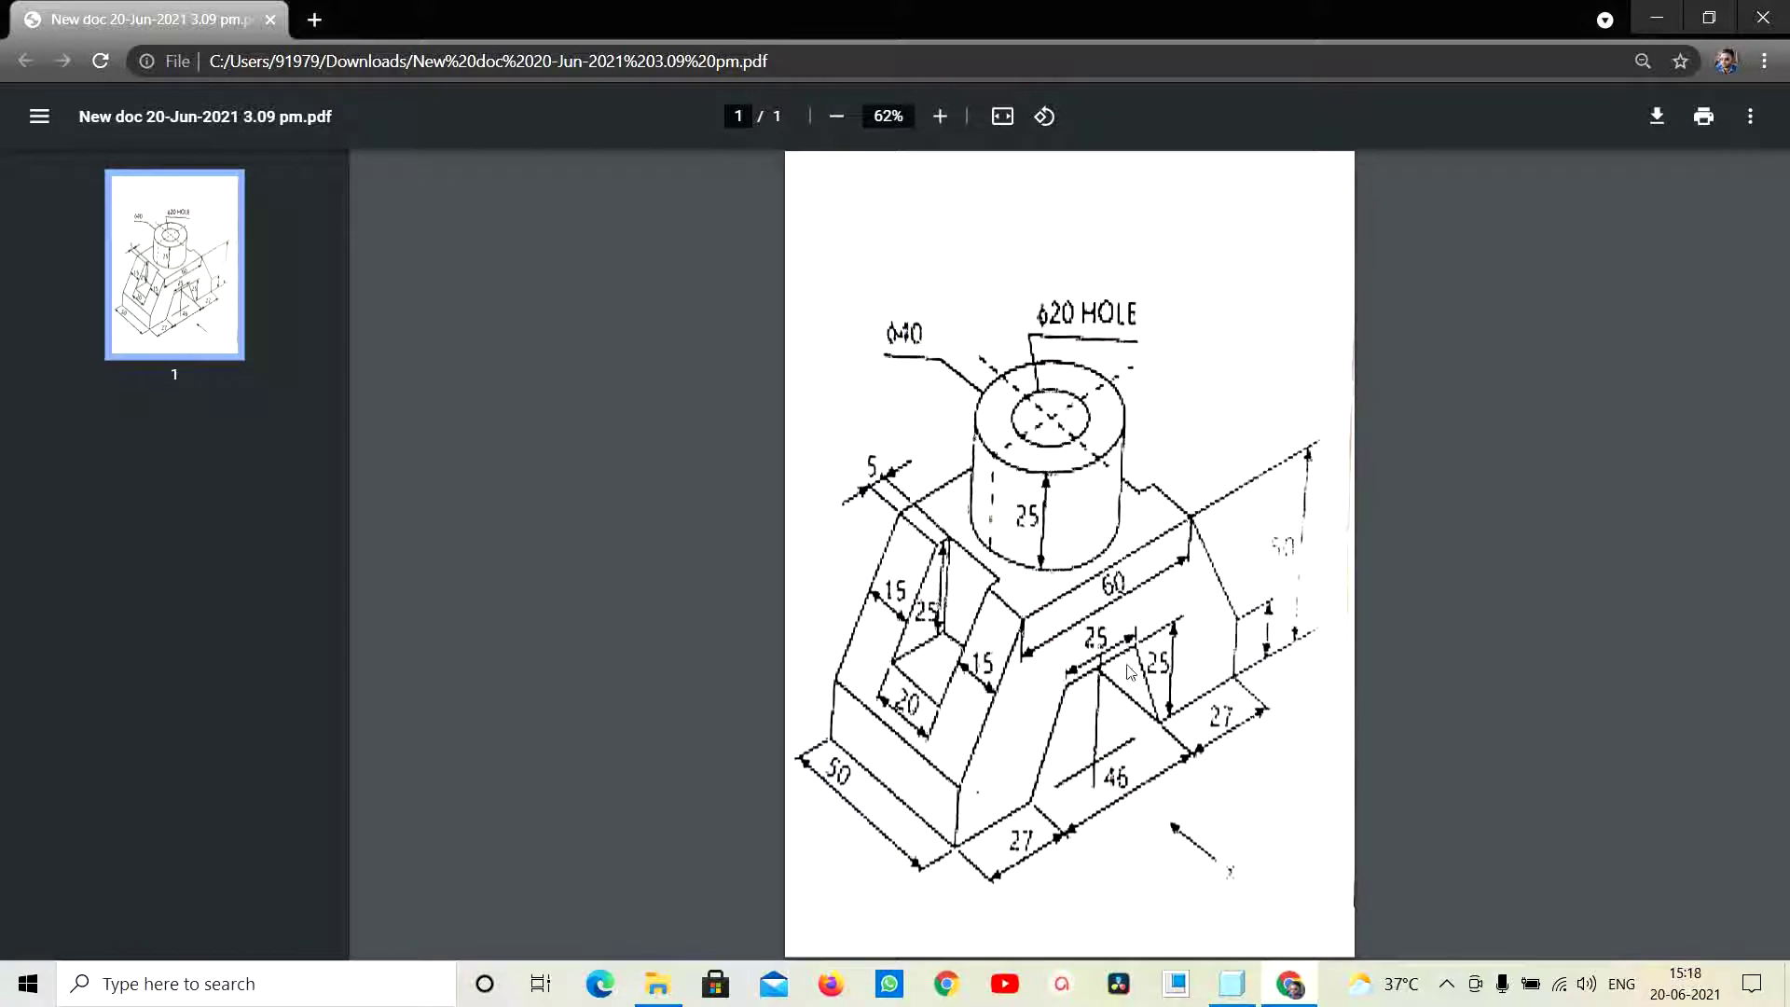
click(1233, 983)
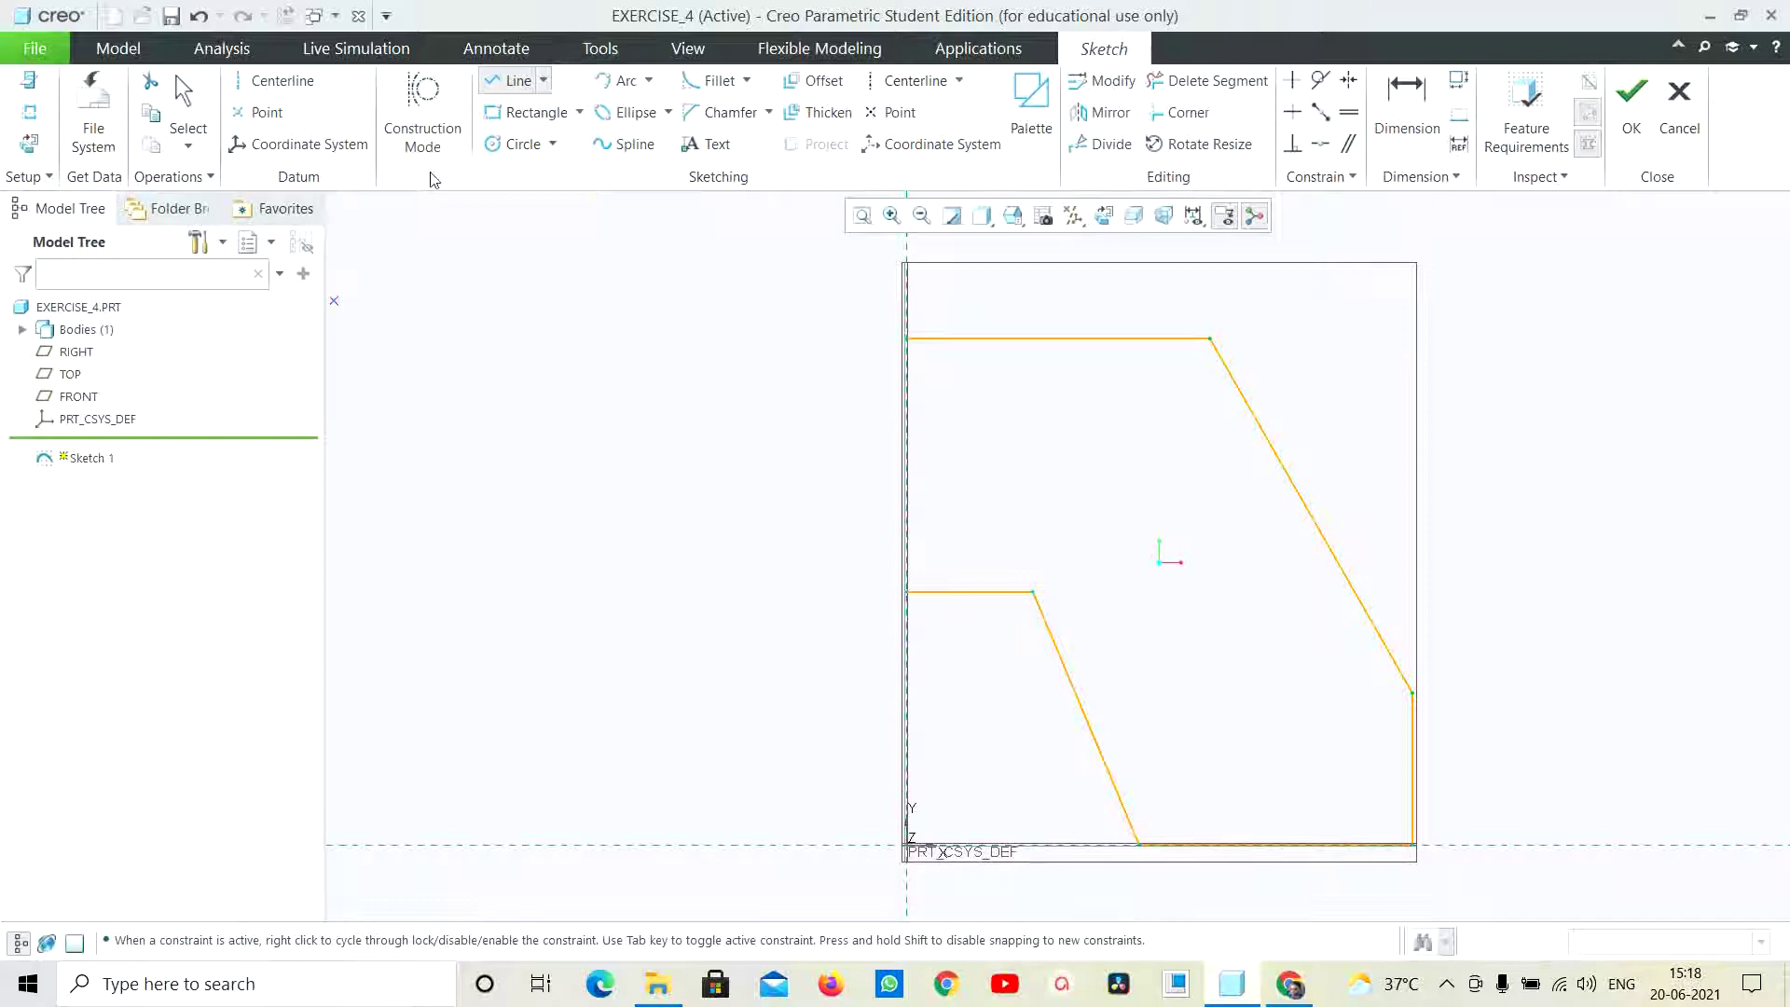
Add a vertical centerline on the vertical reference and mirror the complete half profile about it
click(296, 81)
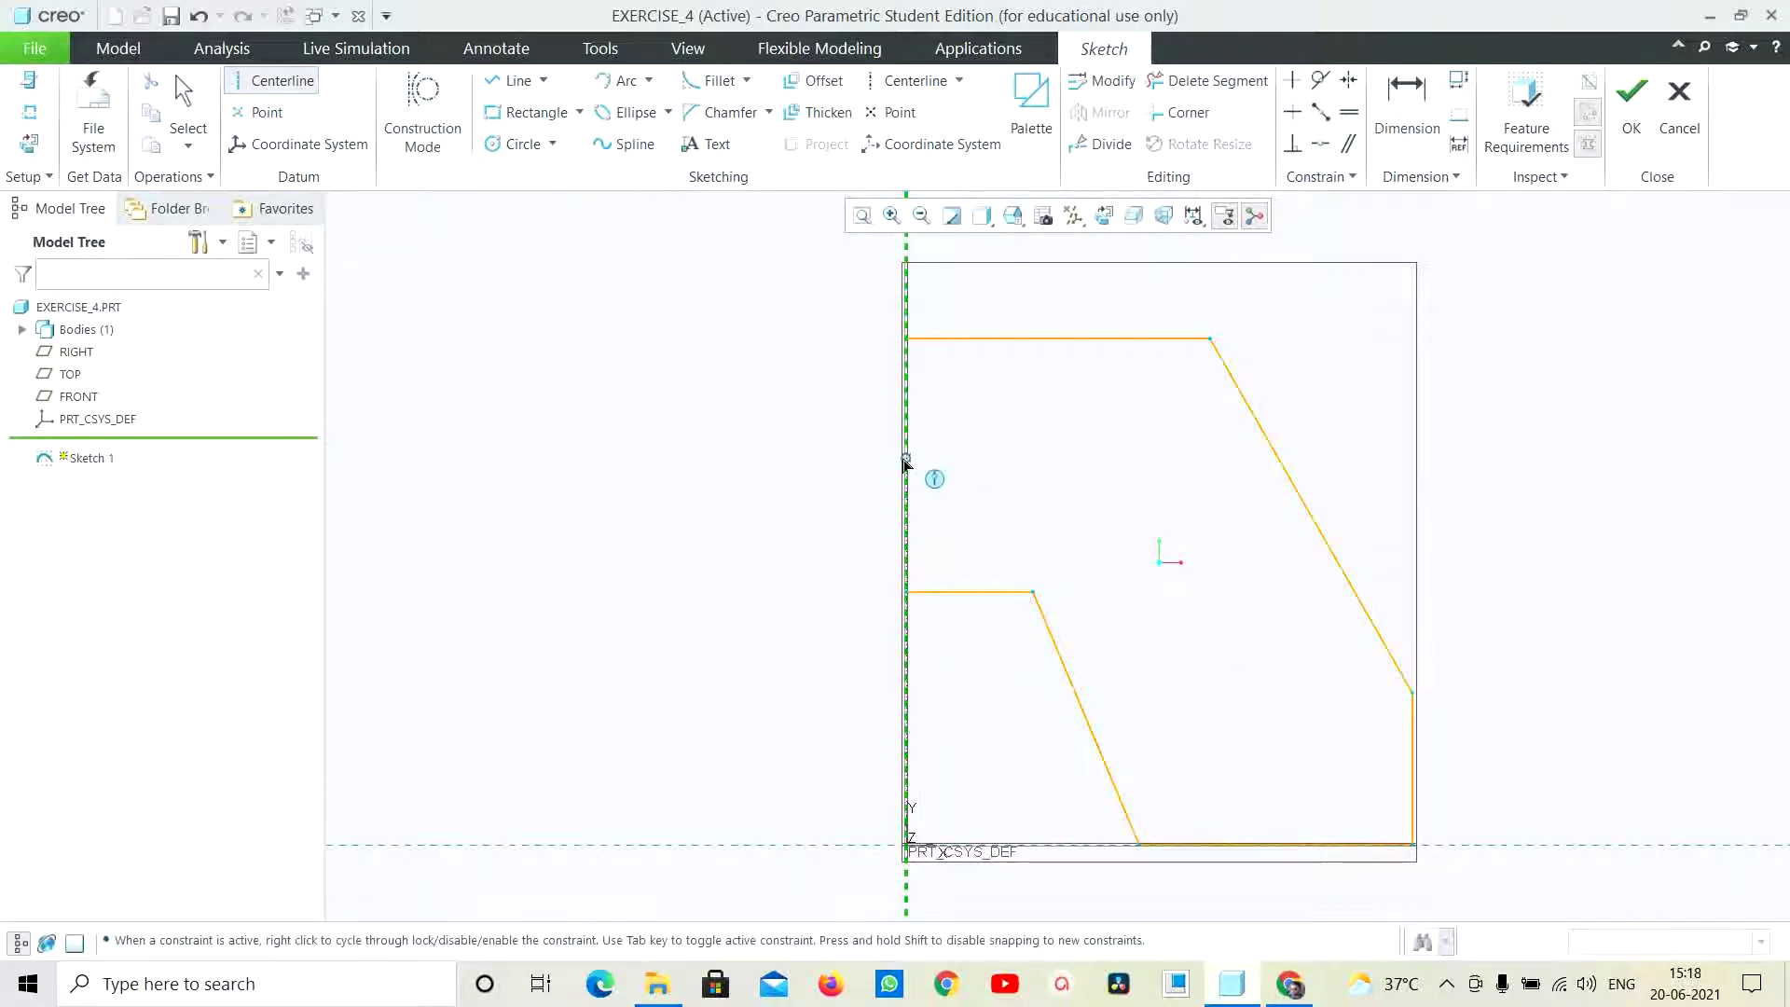
click(908, 591)
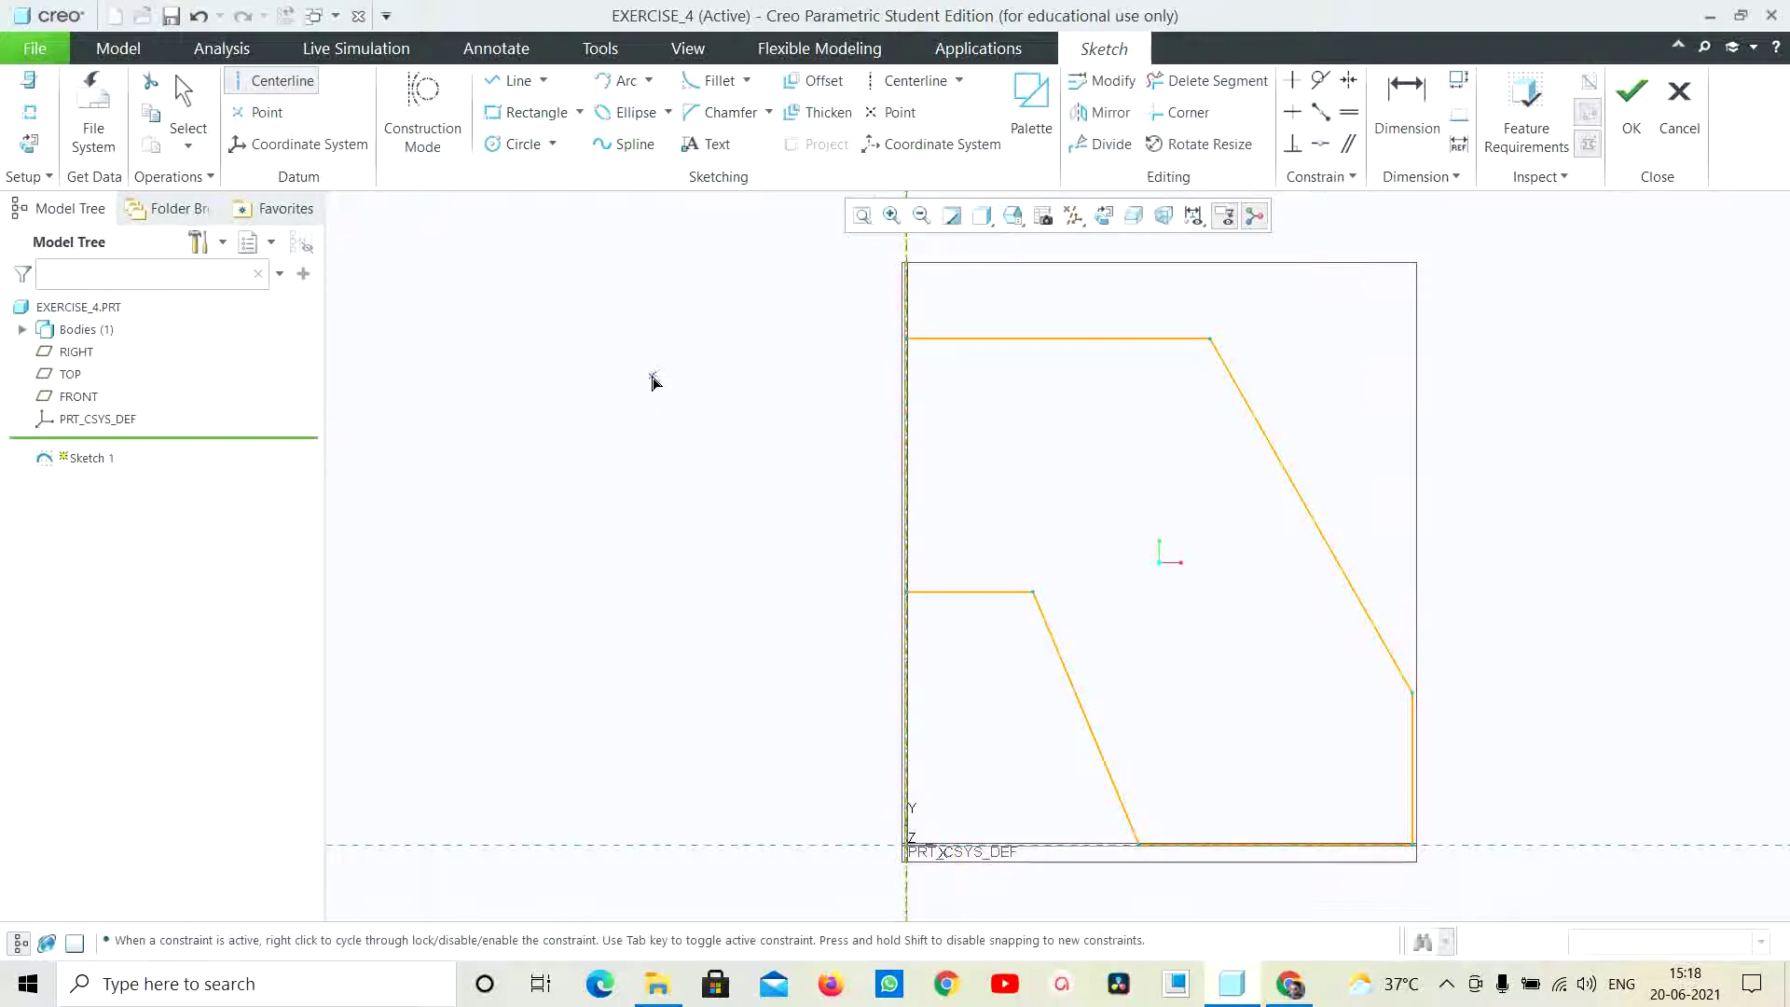
middle_click(662, 378)
mouse_move(848, 287)
mouse_down()
mouse_move(1304, 922)
mouse_move(1540, 922)
mouse_up()
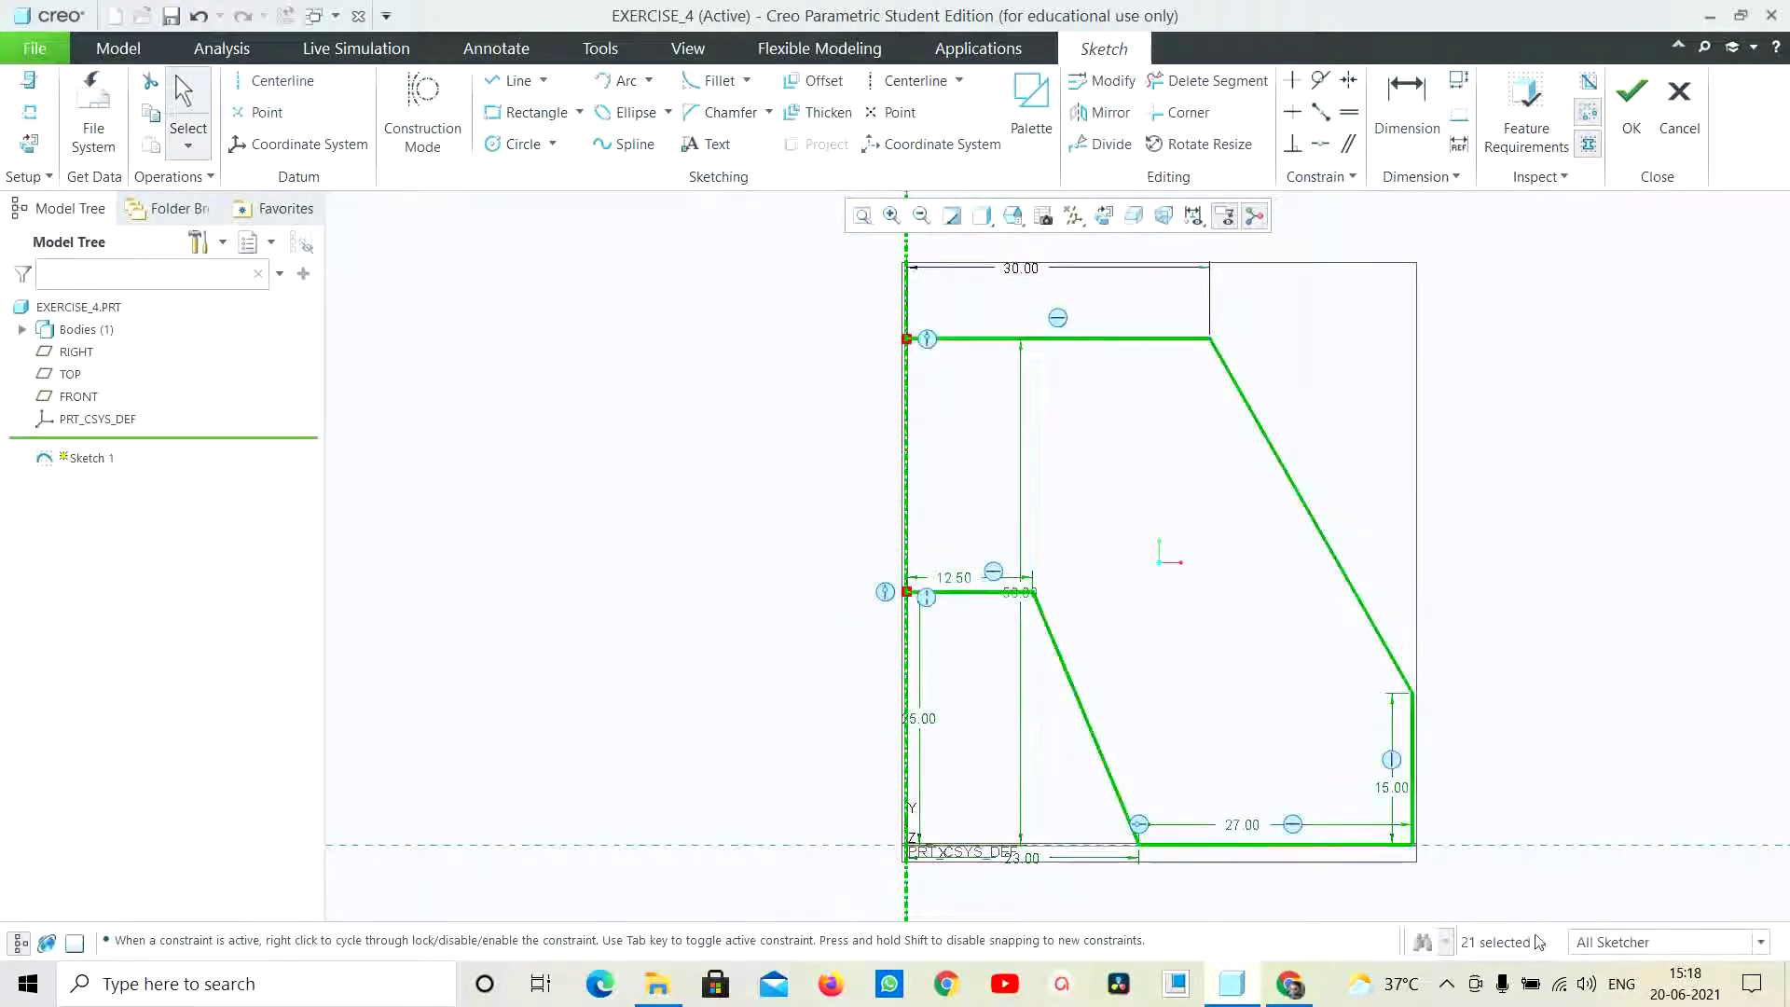
click(1093, 116)
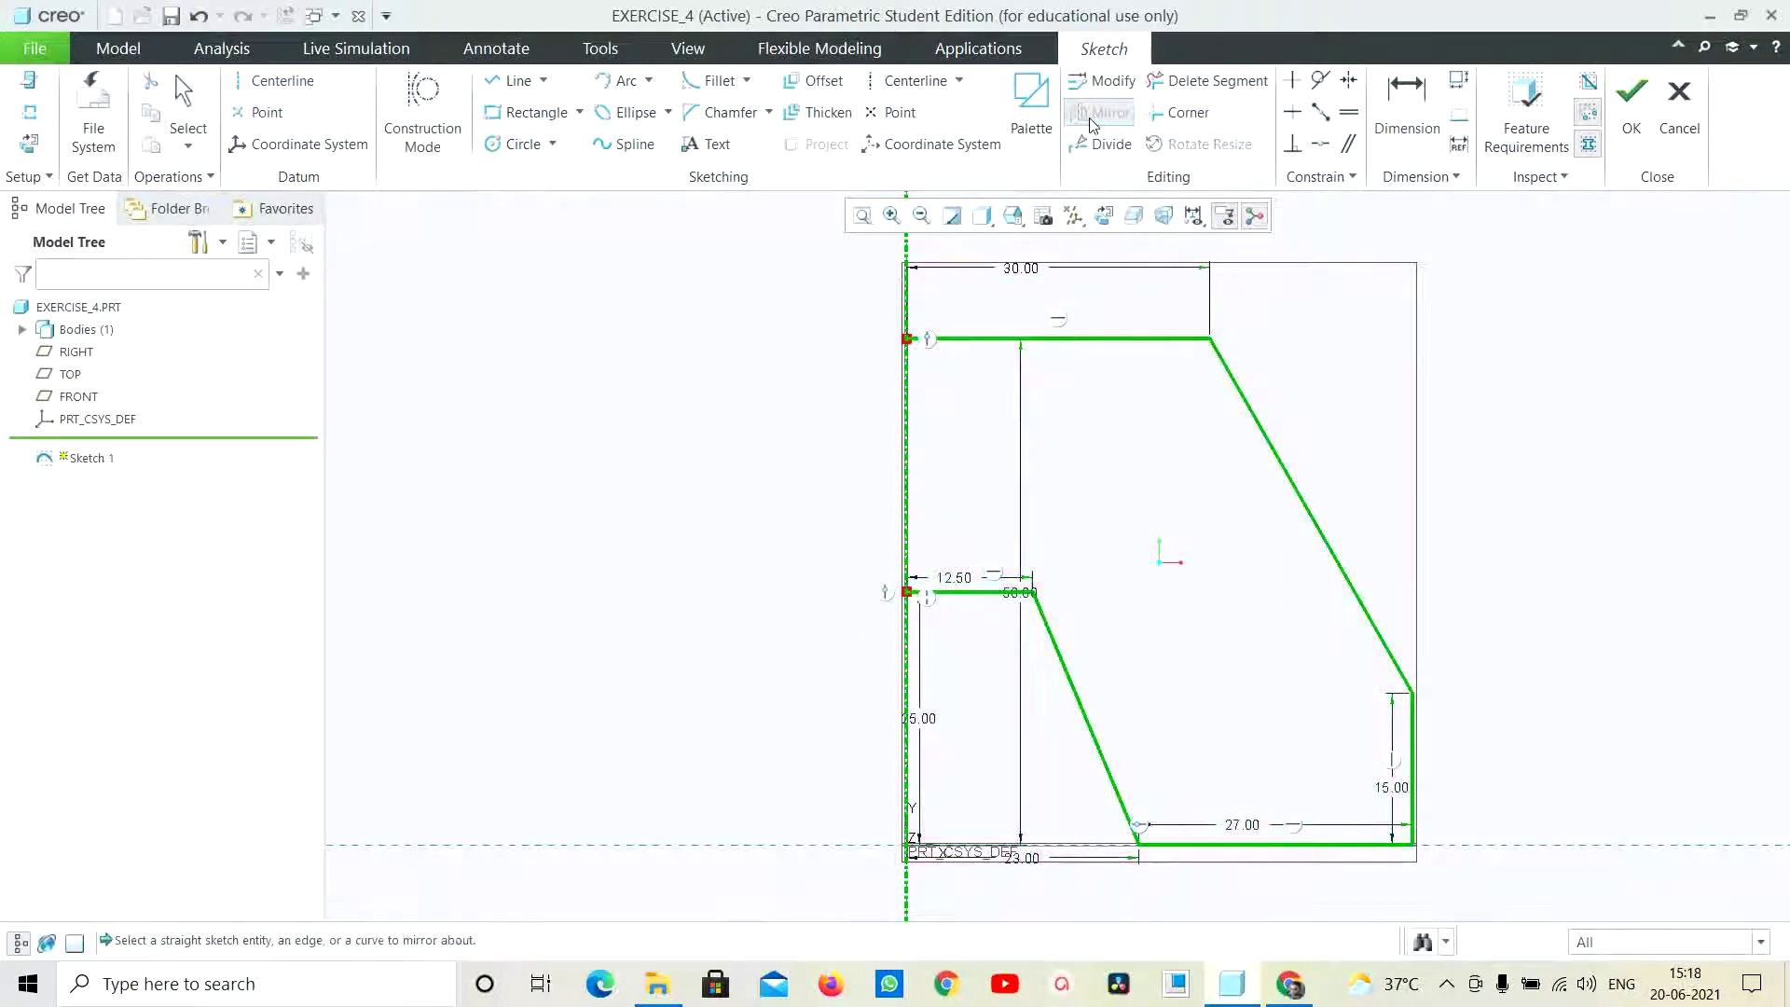
click(908, 471)
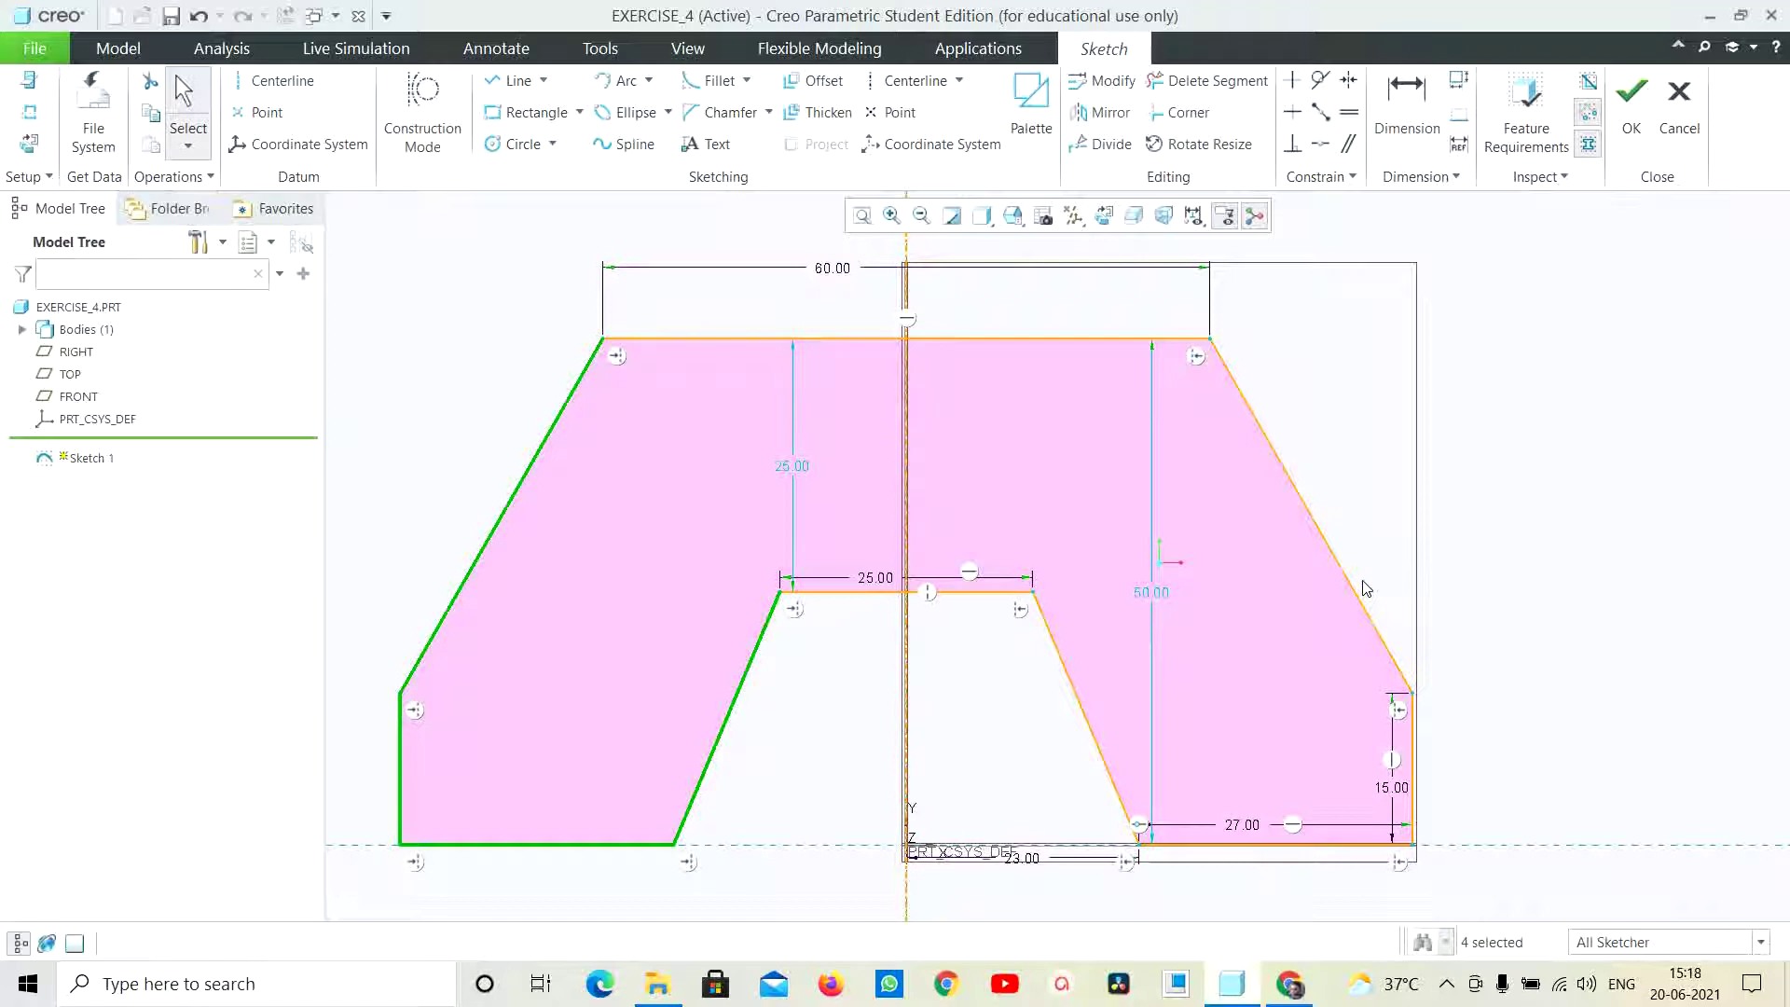
Finish the mirrored profile sketch and extrude it as a solid 50 mm deep, checking the depth in the PDF drawing
click(1631, 130)
click(791, 110)
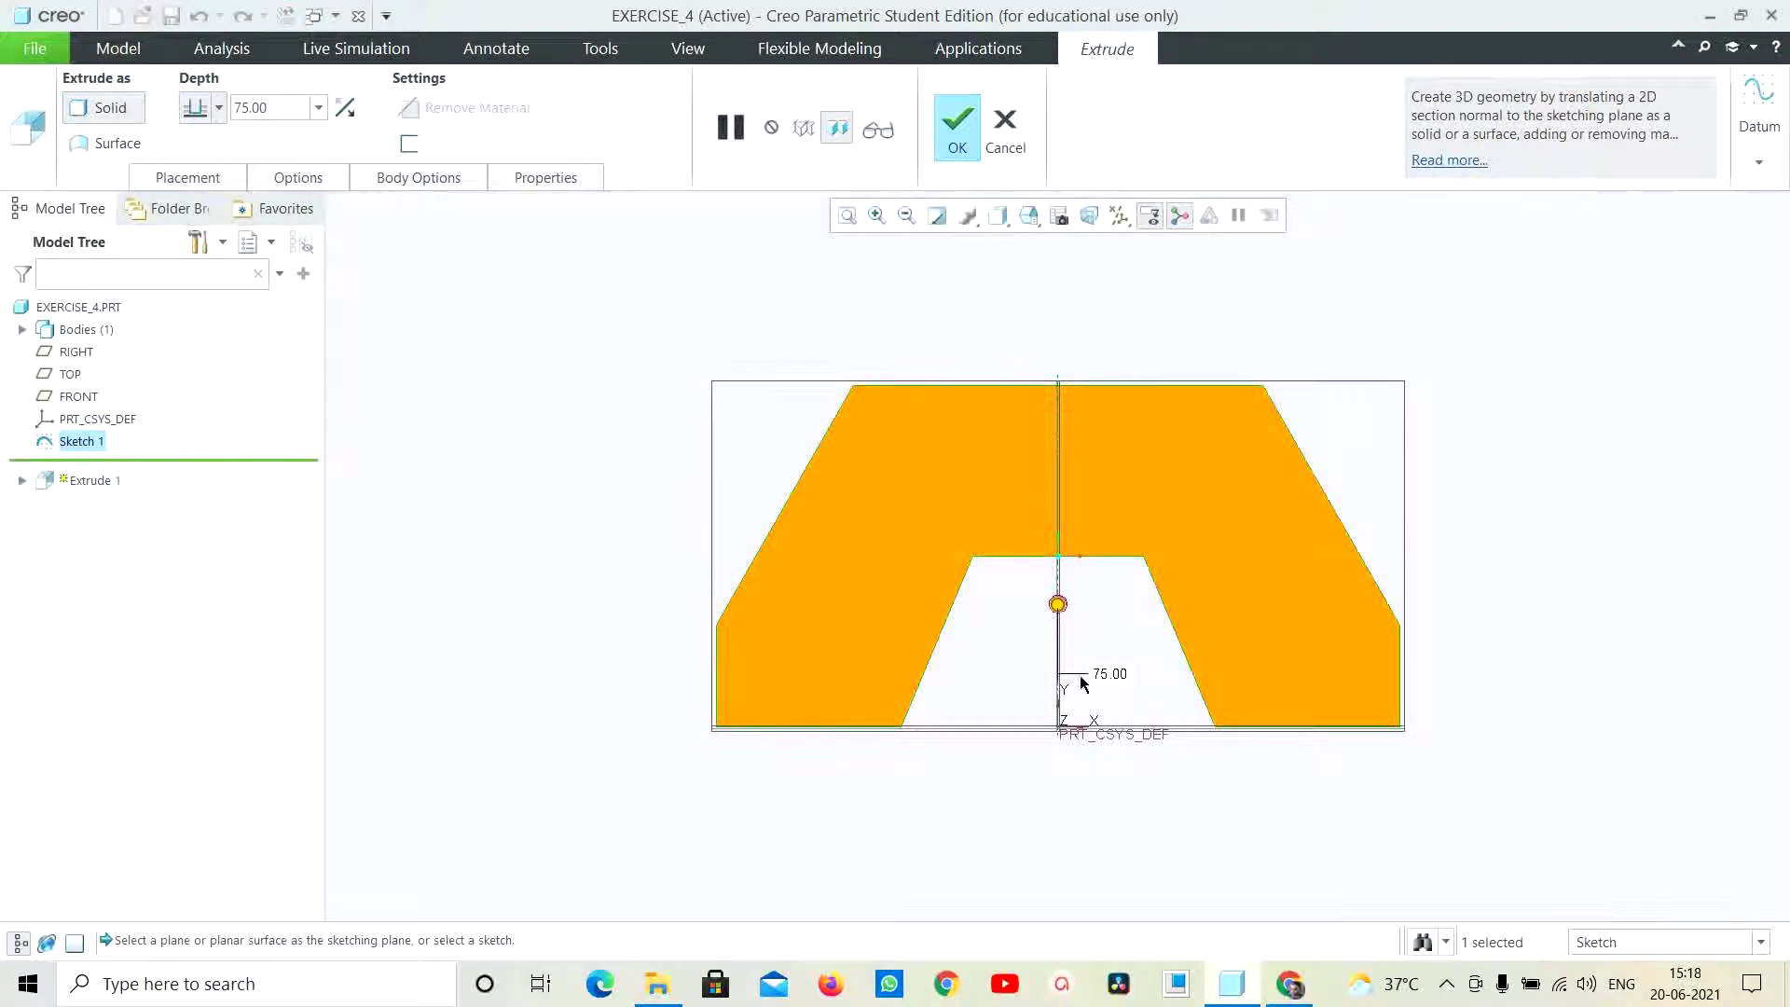
click(1293, 983)
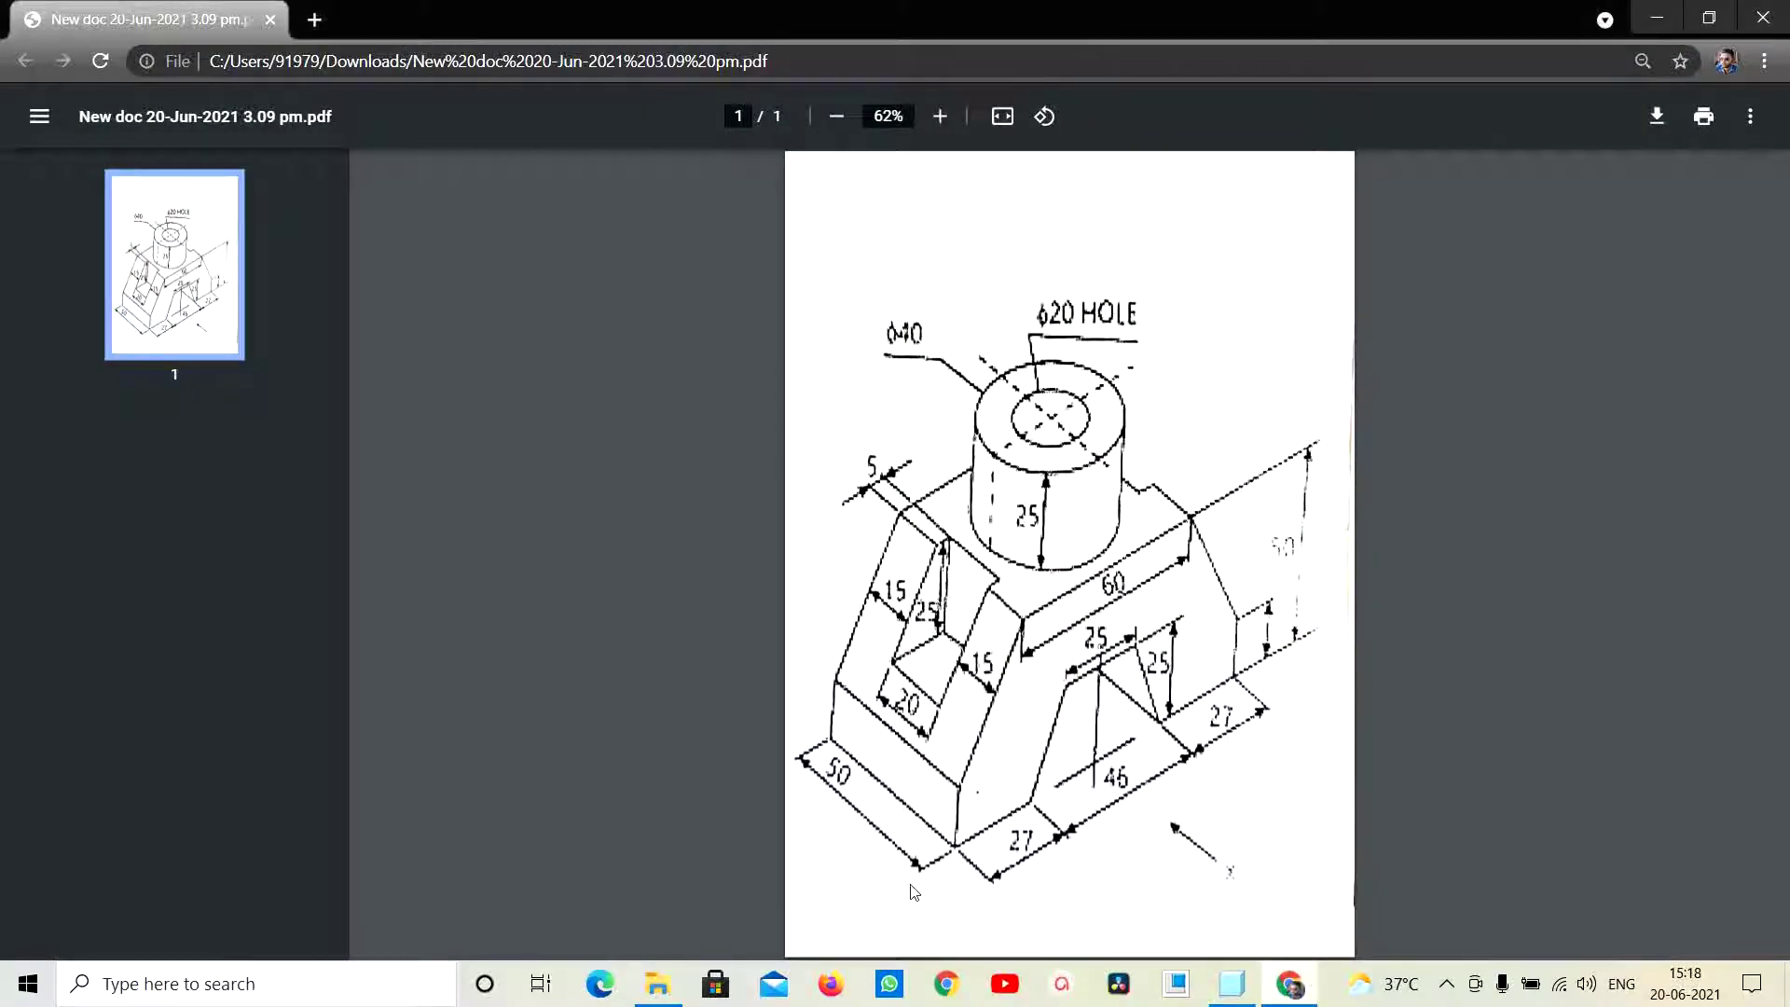
click(1232, 983)
double_click(1110, 685)
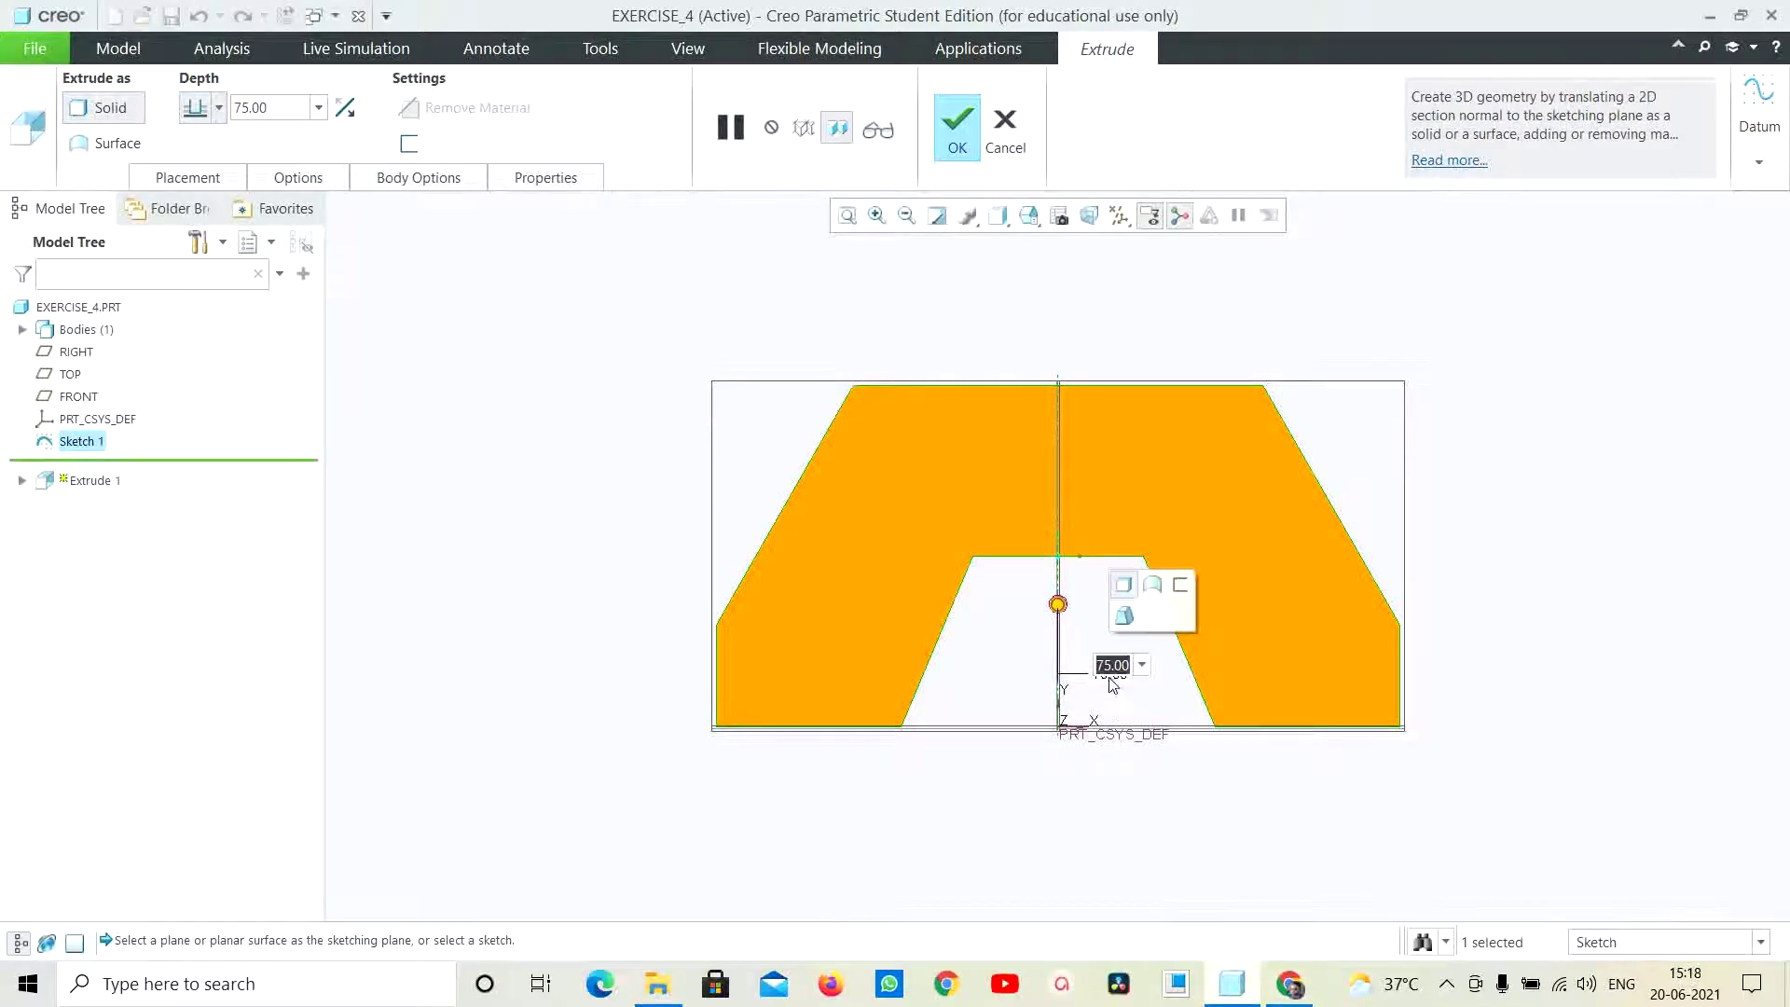
text(50)
key(Return)
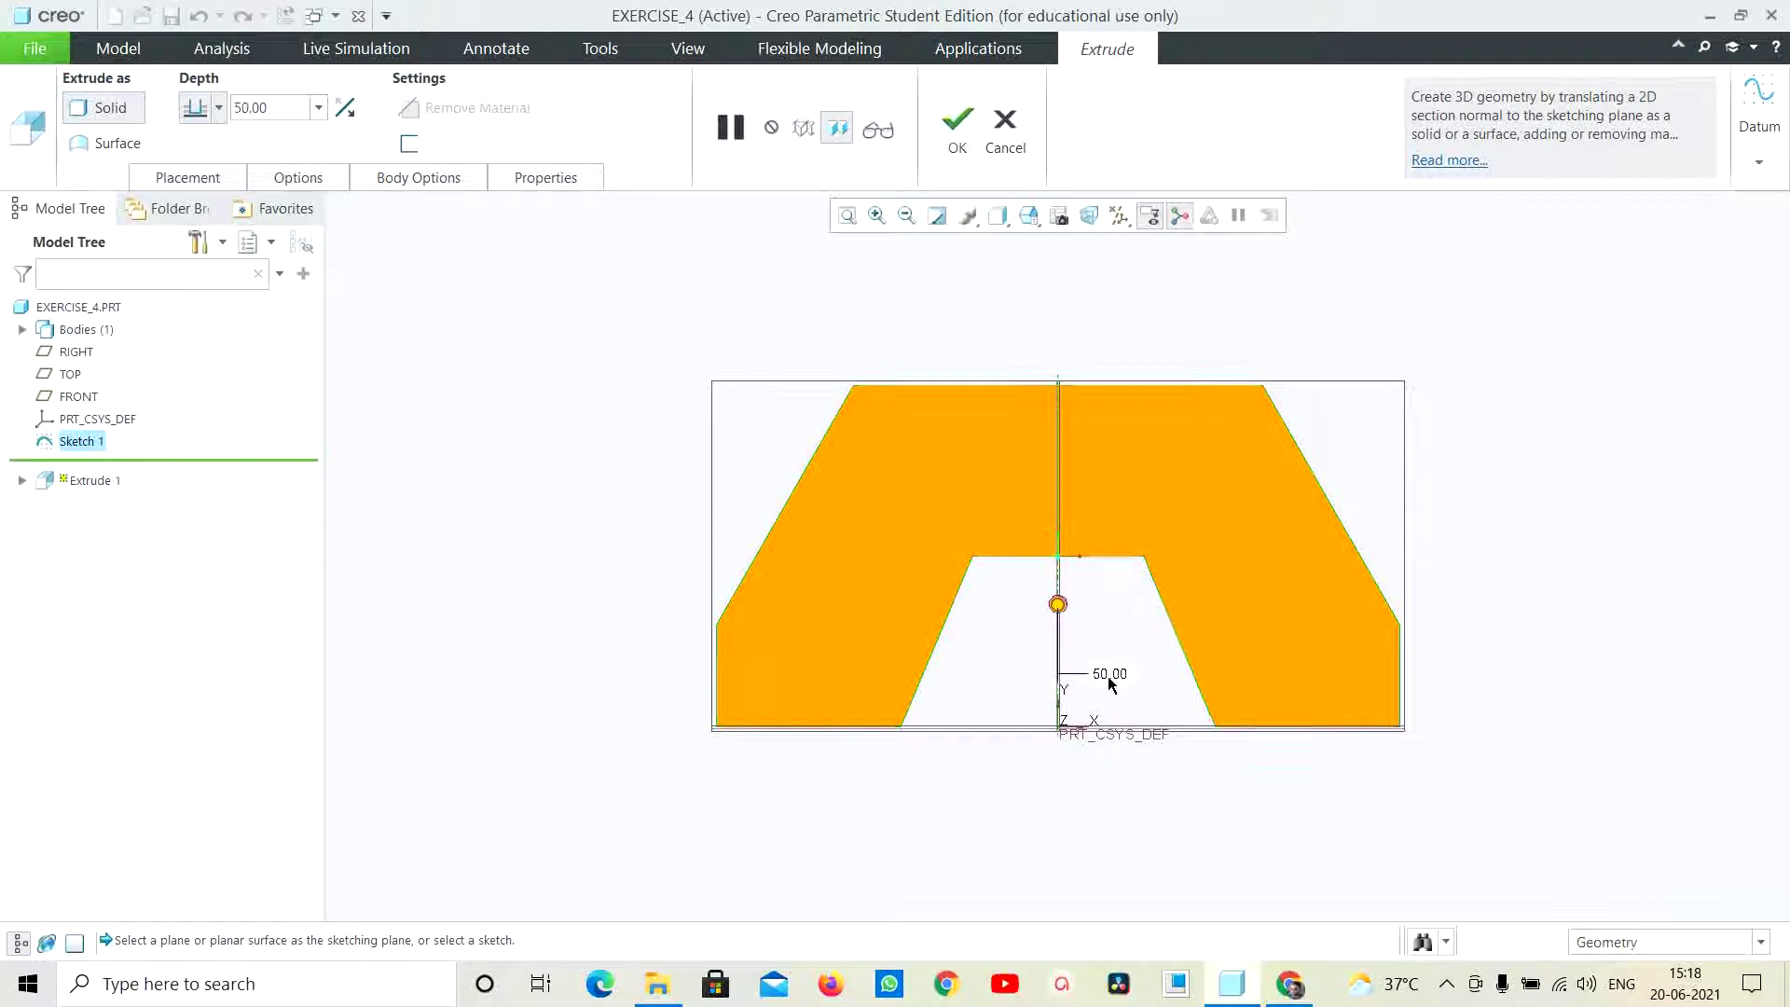
key(ctrl+d)
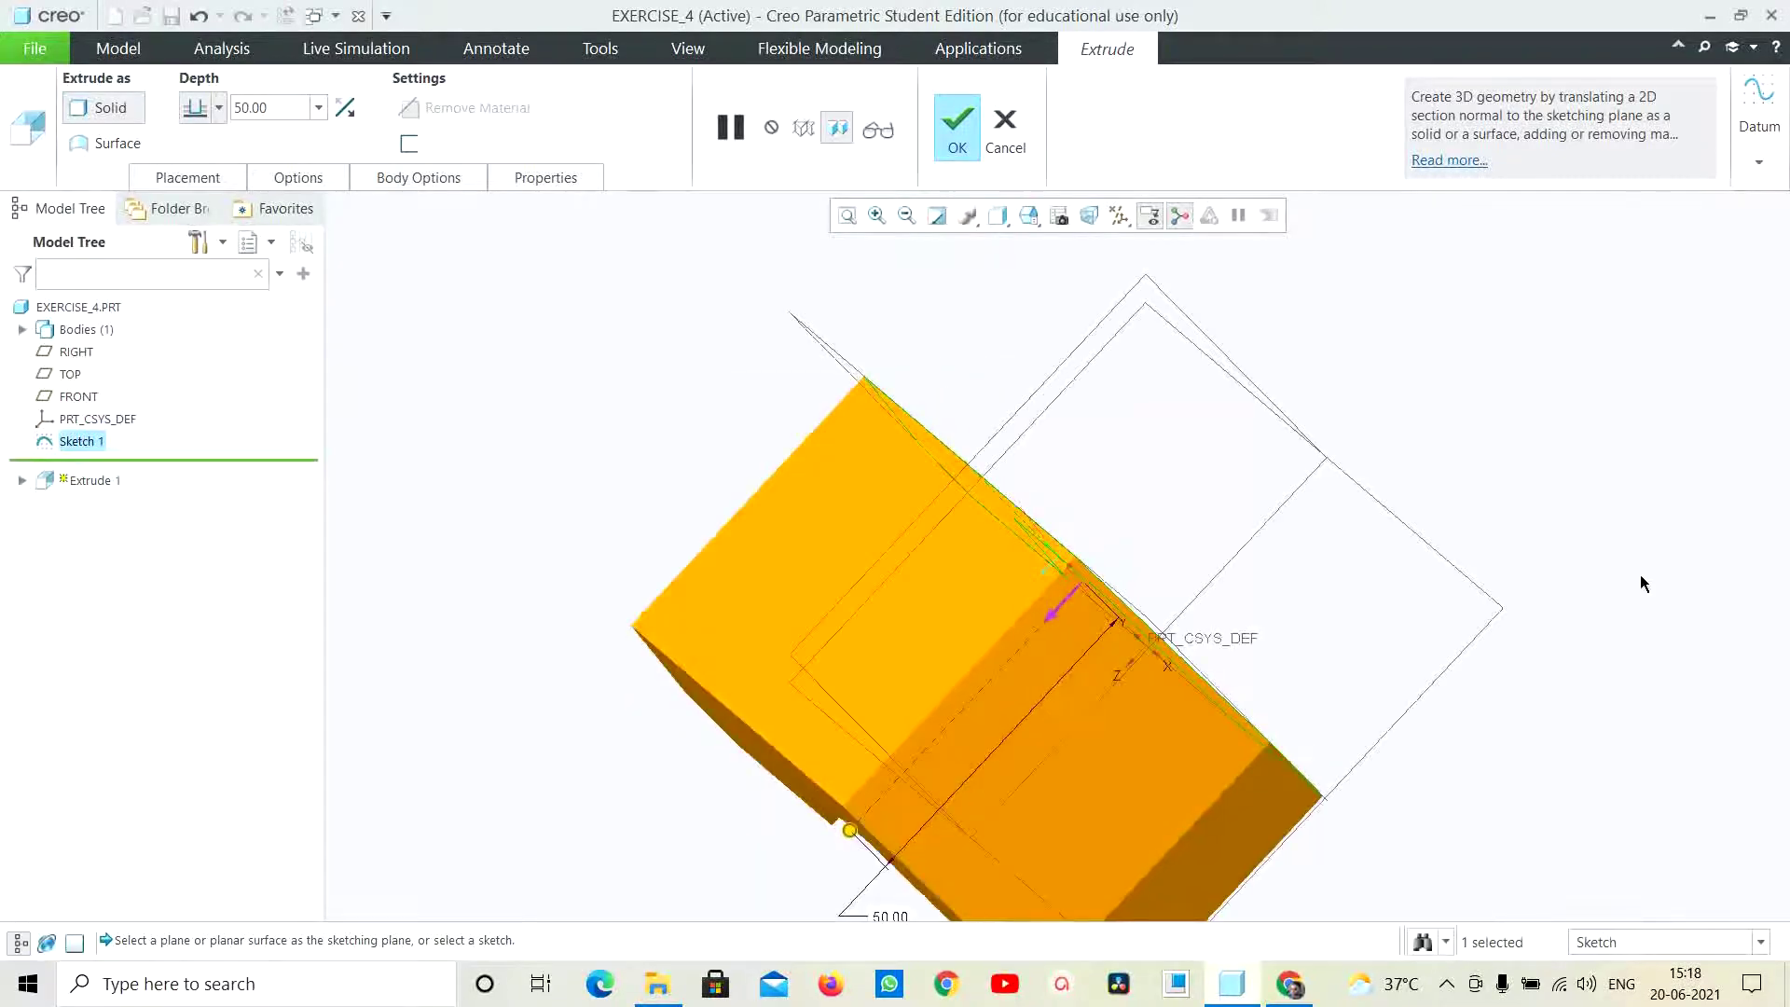
click(957, 142)
Check the boss details in the PDF drawing and start a sketch on the solid's flat top face
middle_drag(1546, 561, 1530, 395)
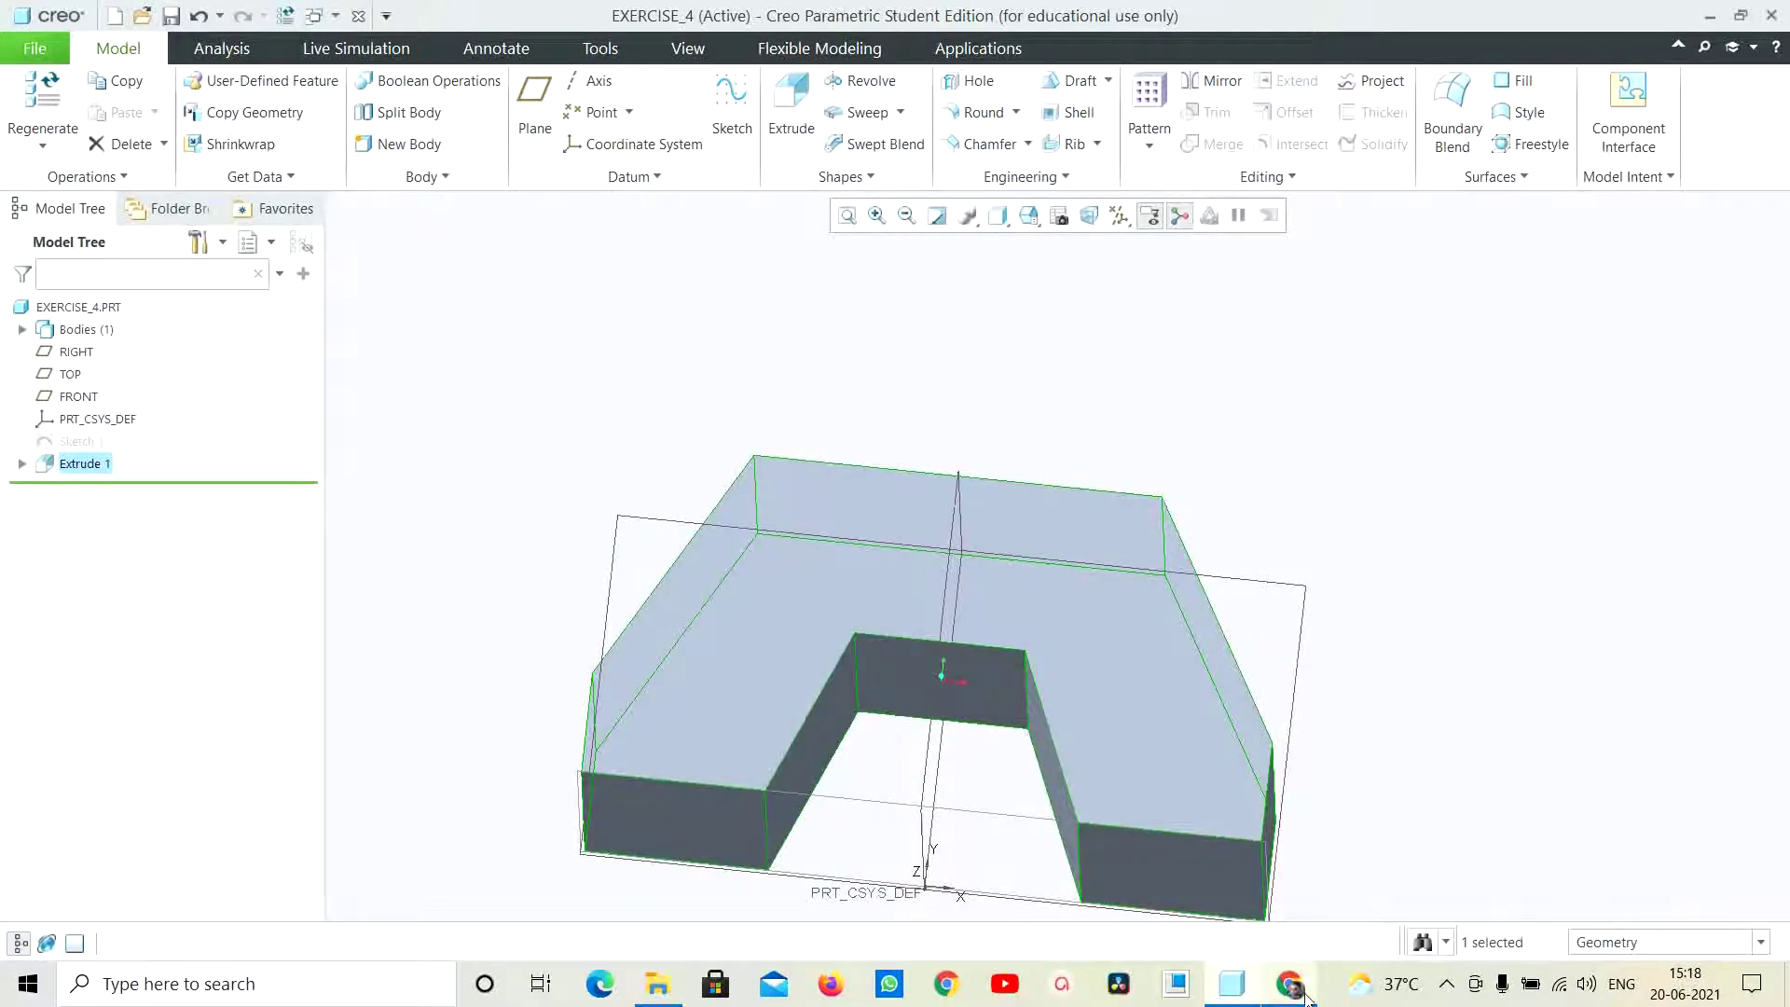
mouse_move(1305, 995)
click(1262, 903)
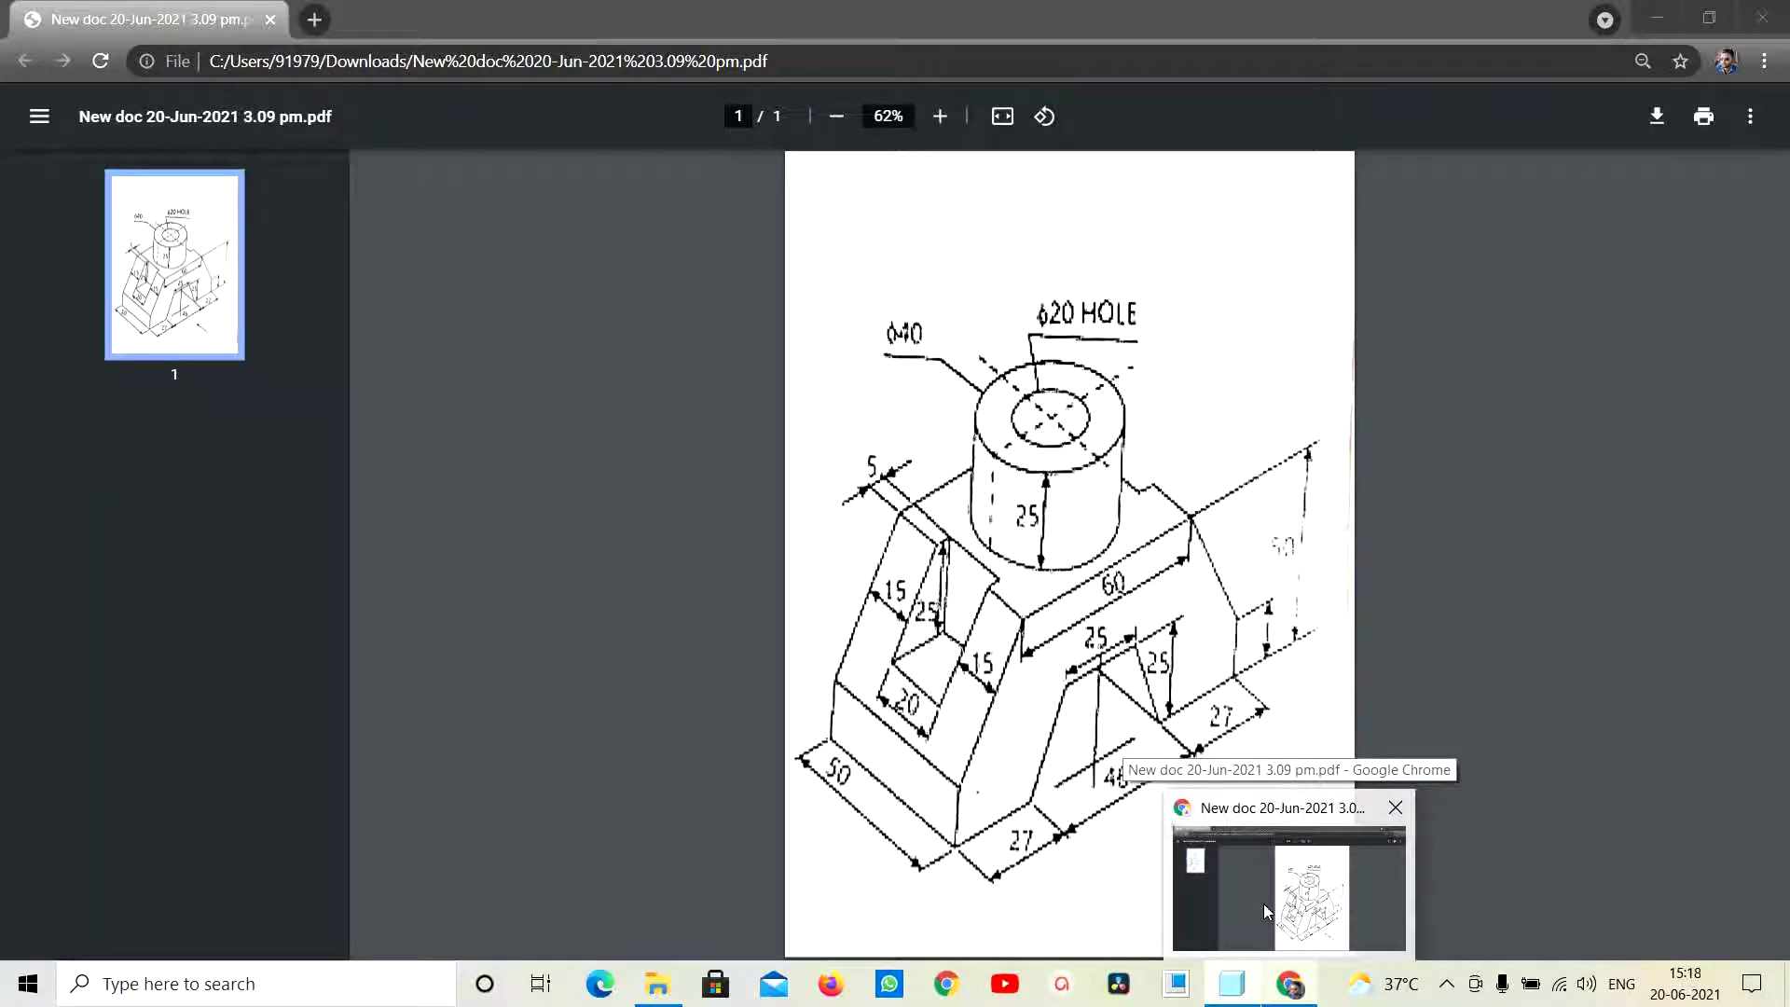
click(1263, 903)
mouse_move(1078, 528)
middle_down()
mouse_move(1254, 436)
mouse_move(1037, 539)
middle_up()
click(905, 545)
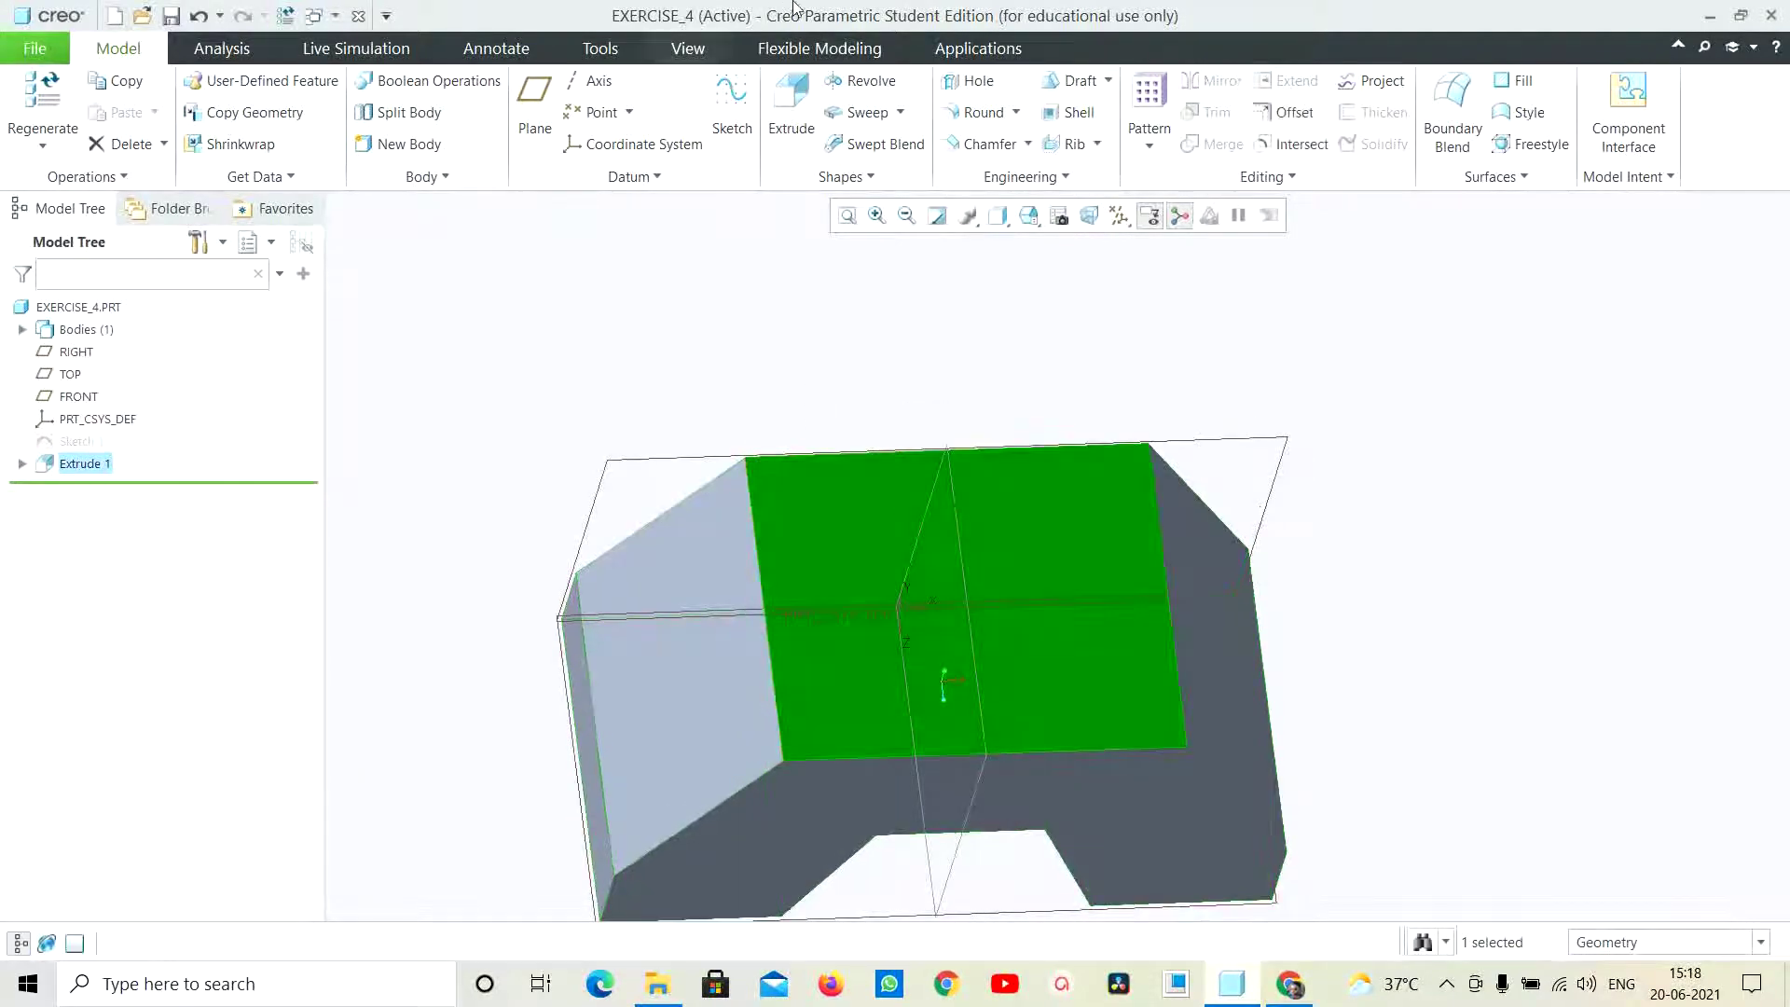
click(729, 119)
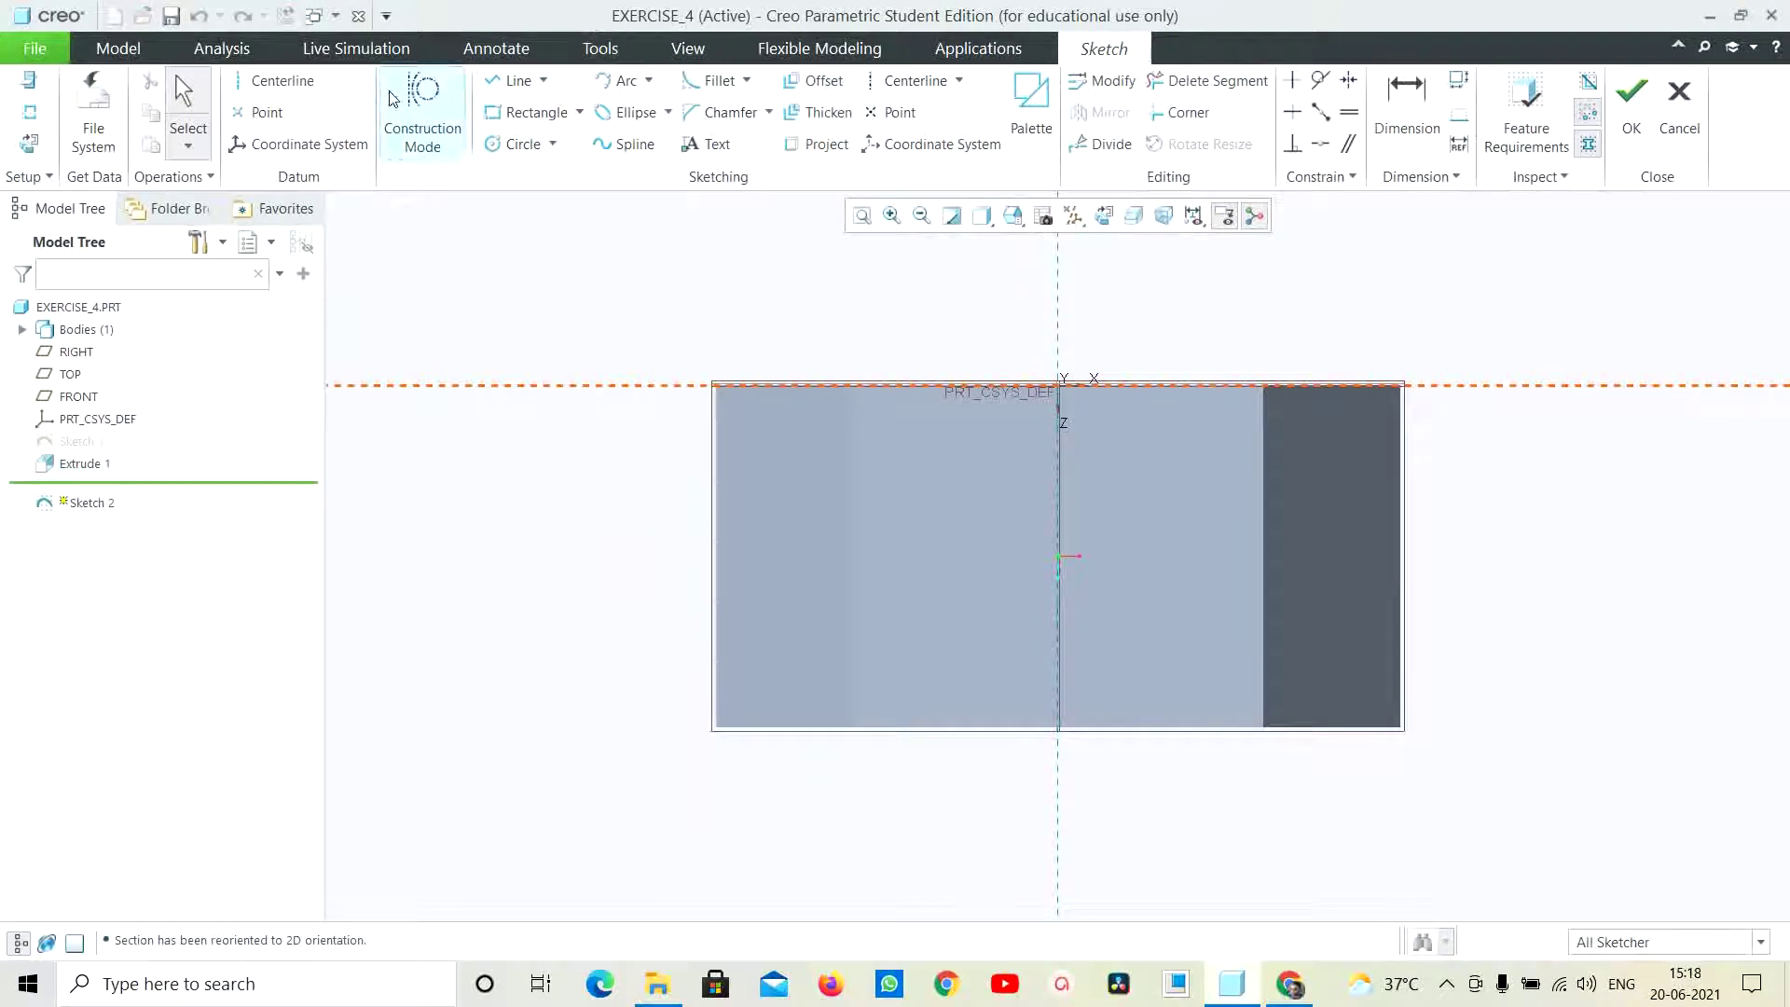
Add a horizontal centerline across the top face and set its distance from the horizontal reference to 25 mm
click(272, 82)
click(1058, 540)
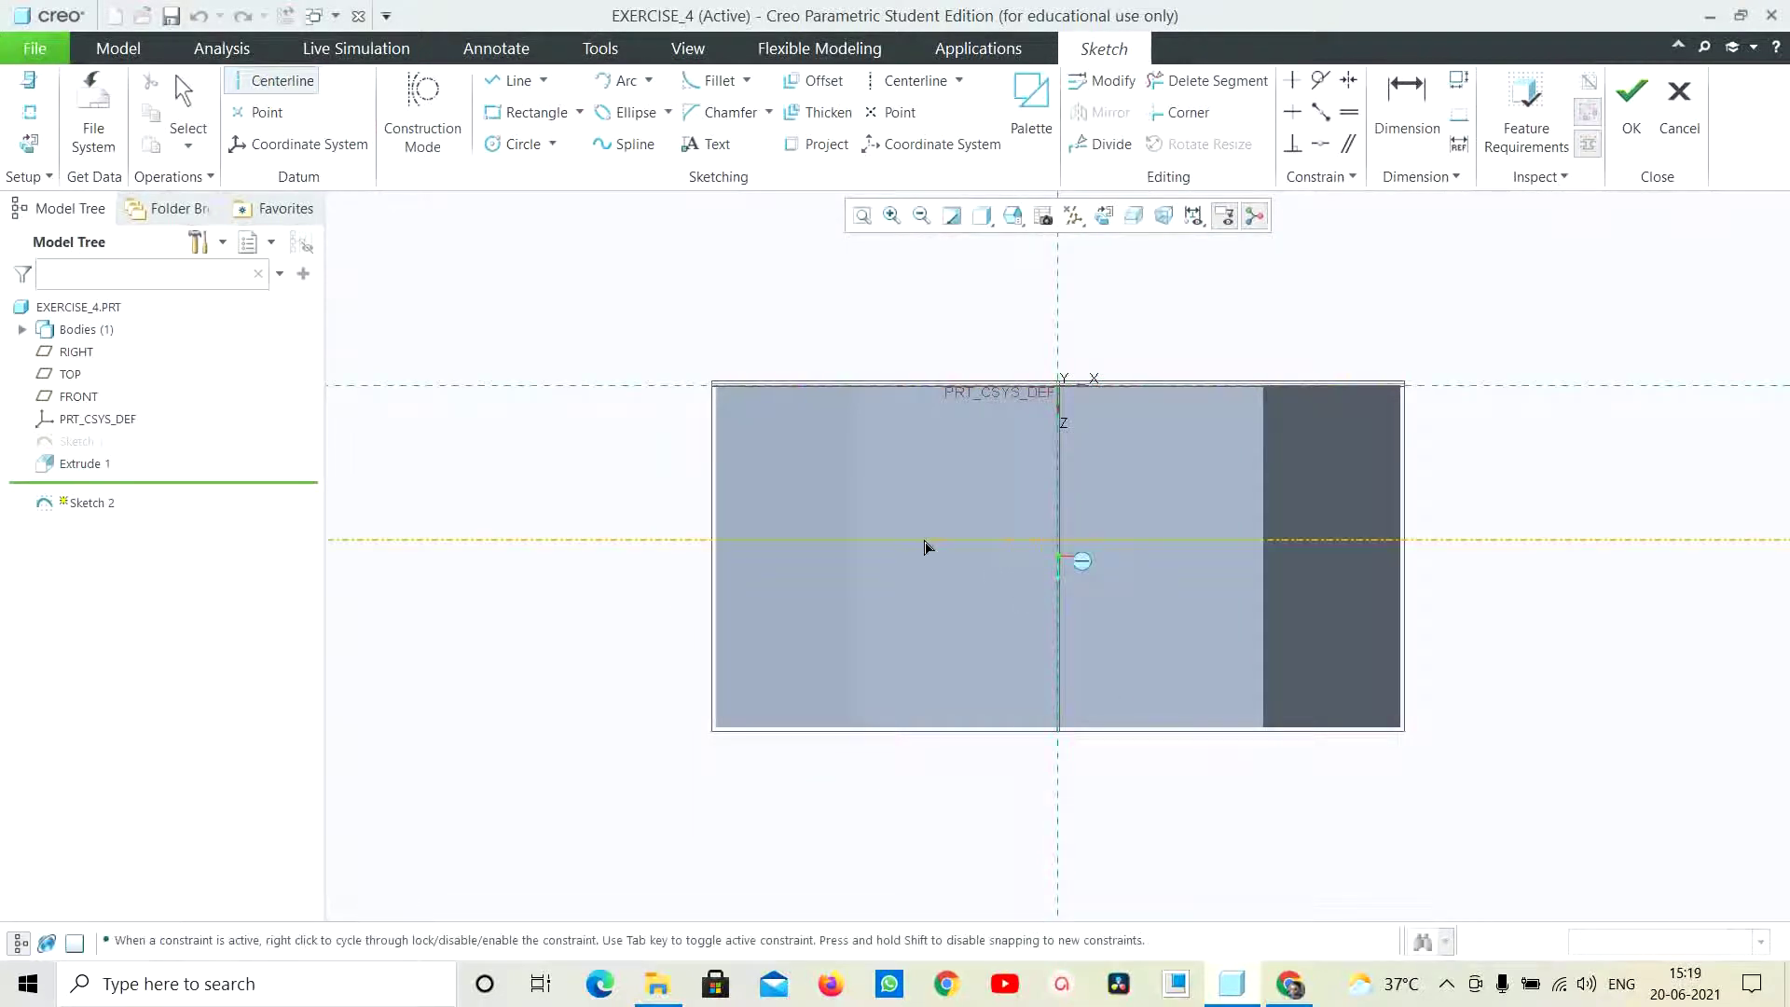
click(373, 555)
middle_click(373, 556)
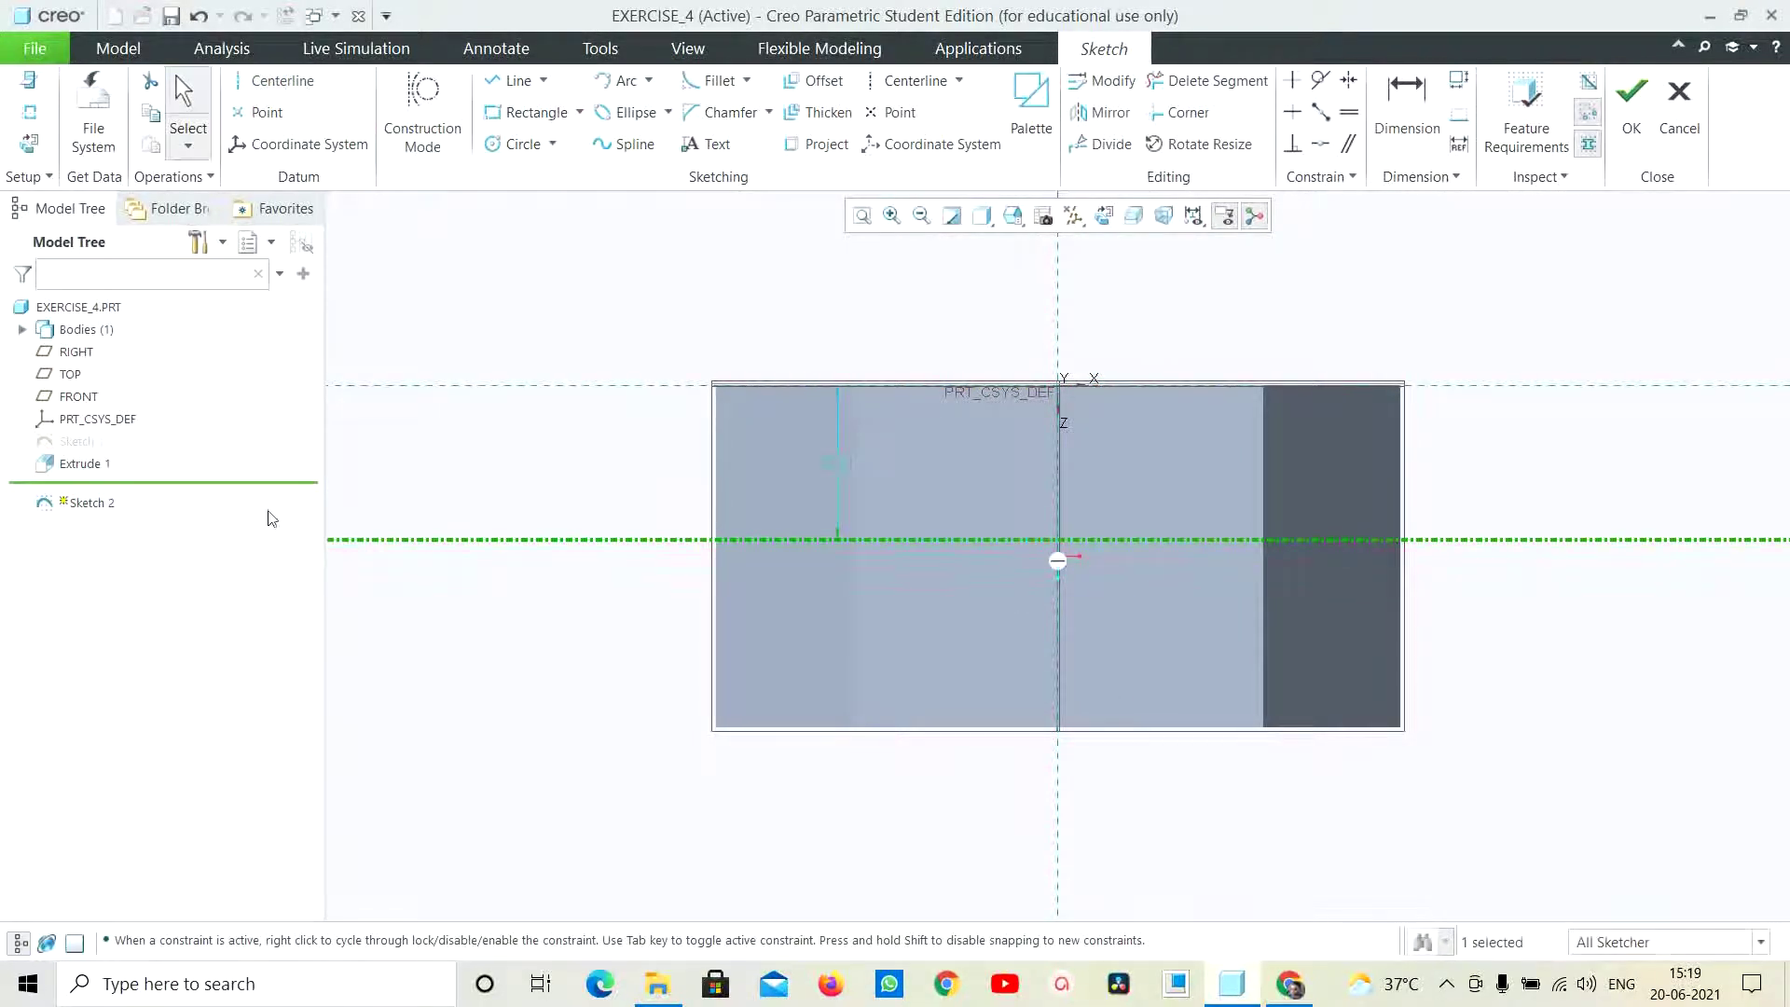
double_click(842, 463)
text(25)
key(Return)
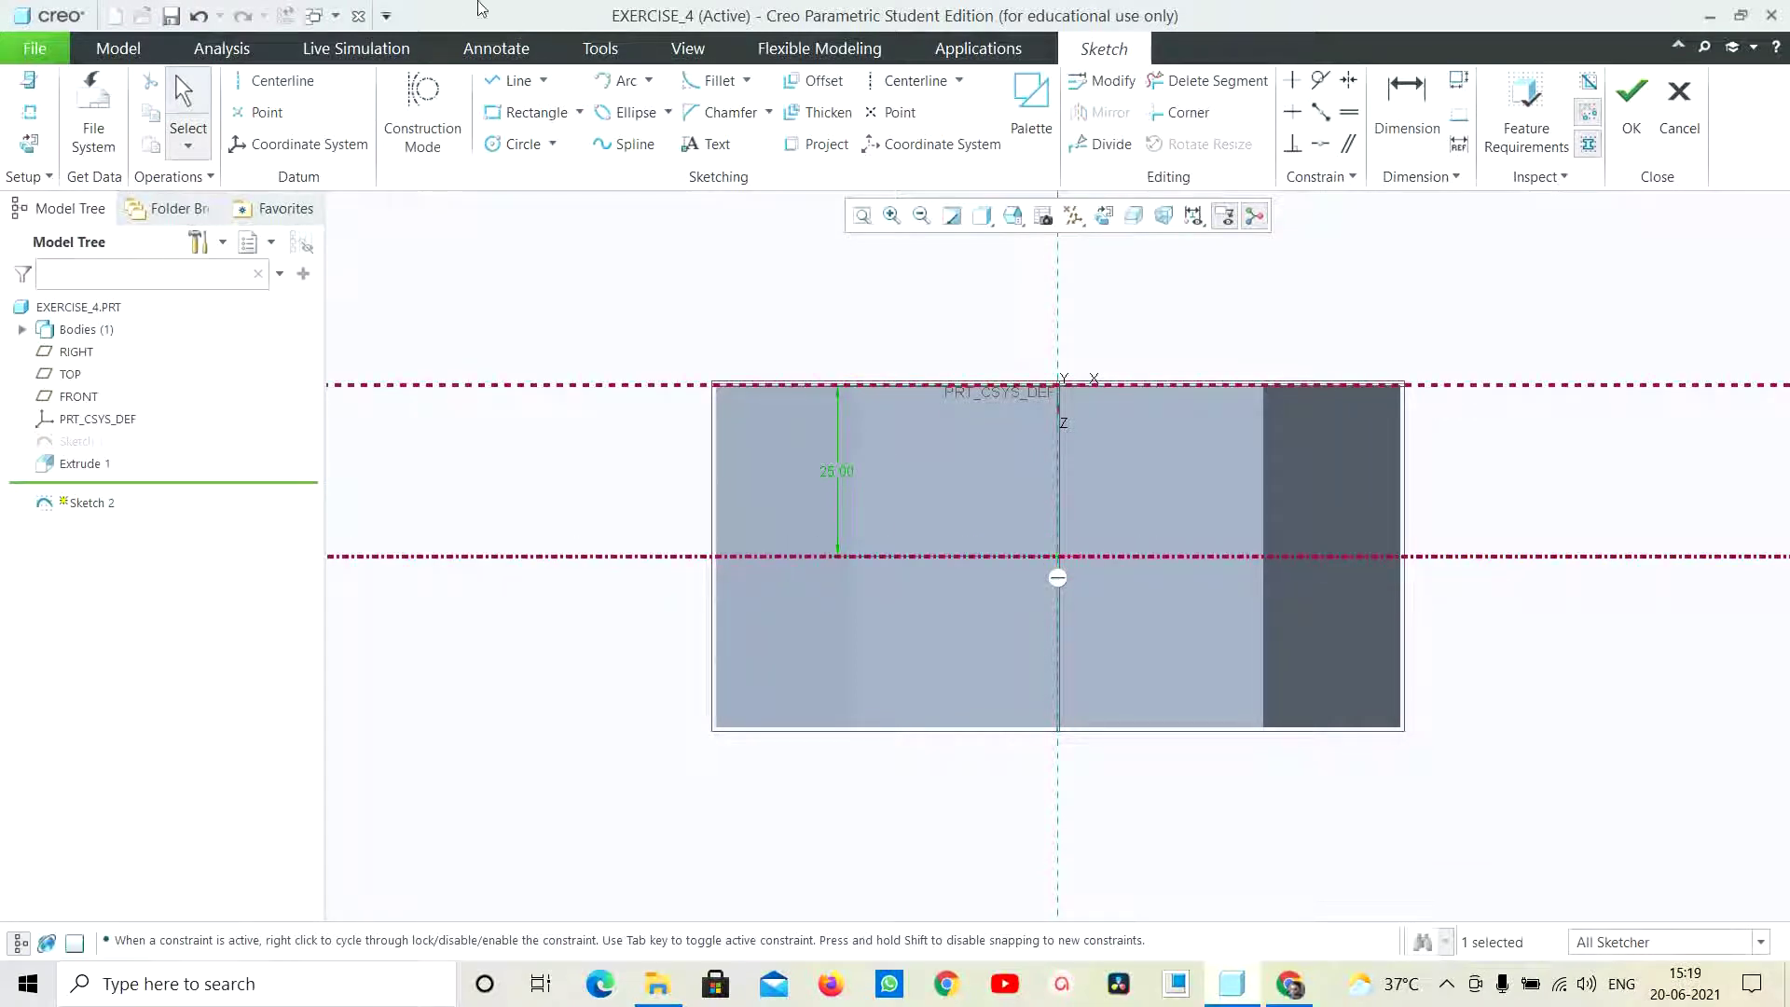
Sketch two concentric circles centered where the new centerline crosses the vertical reference
click(520, 144)
click(1057, 557)
click(1139, 642)
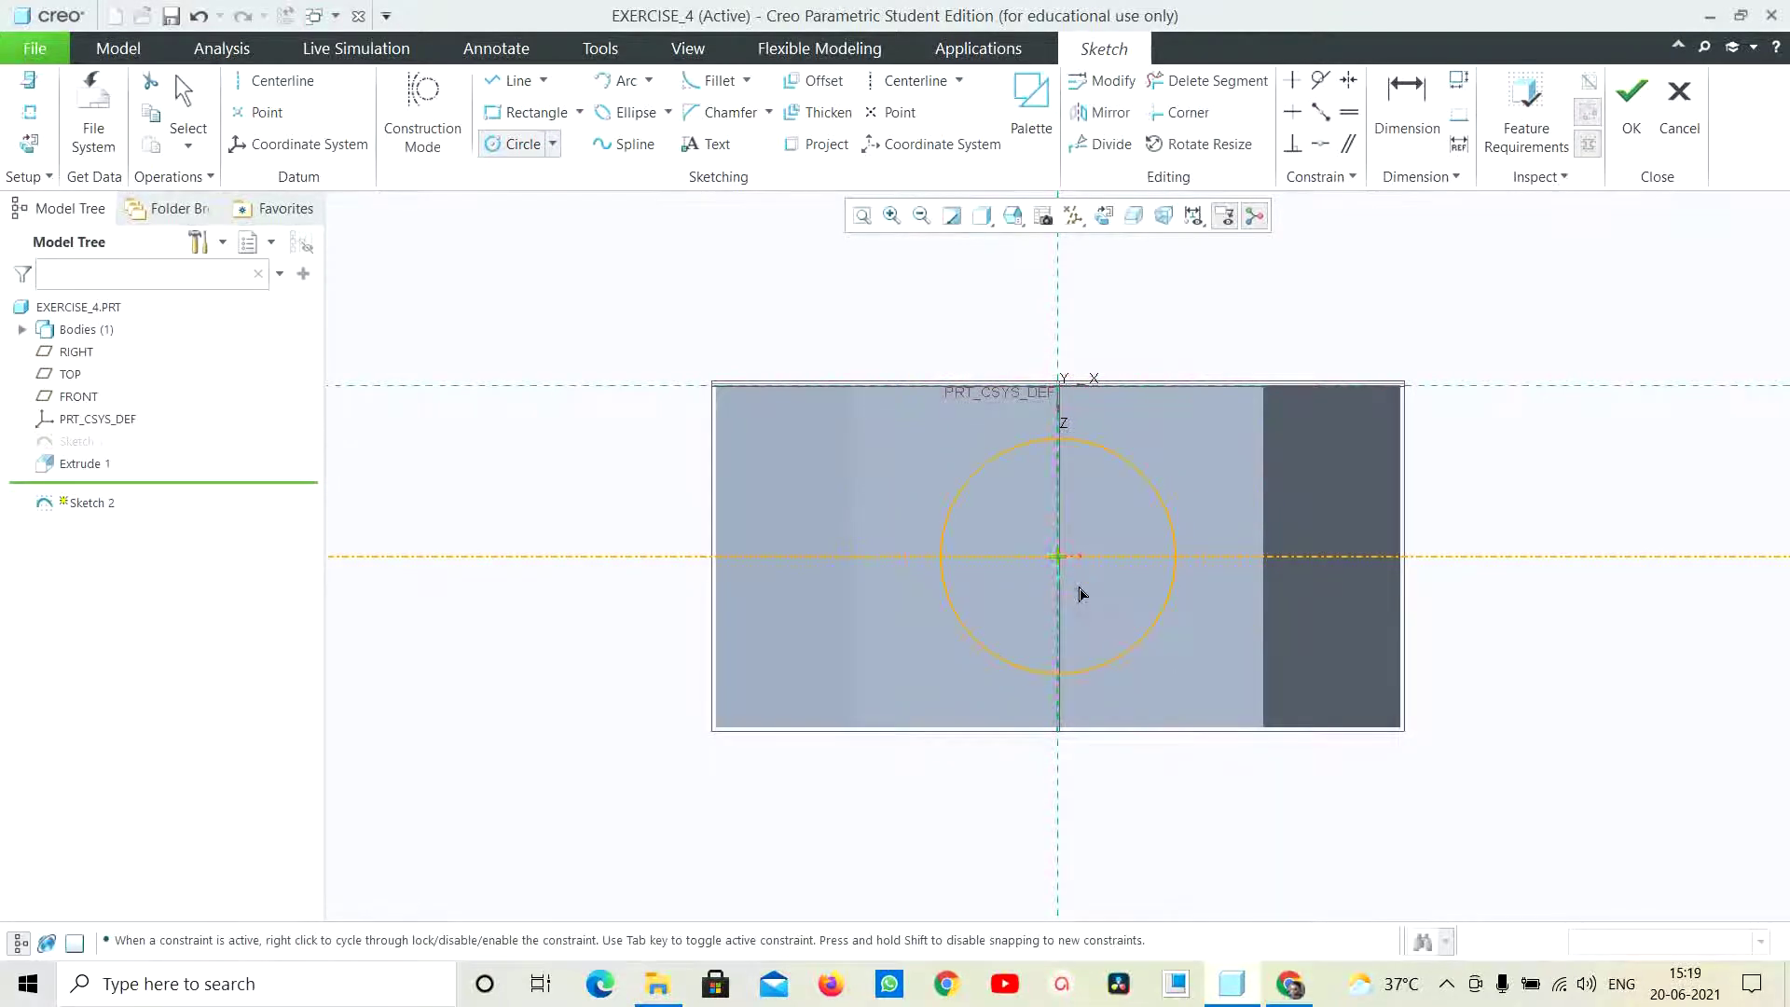
click(1058, 556)
click(1099, 602)
middle_click(1364, 827)
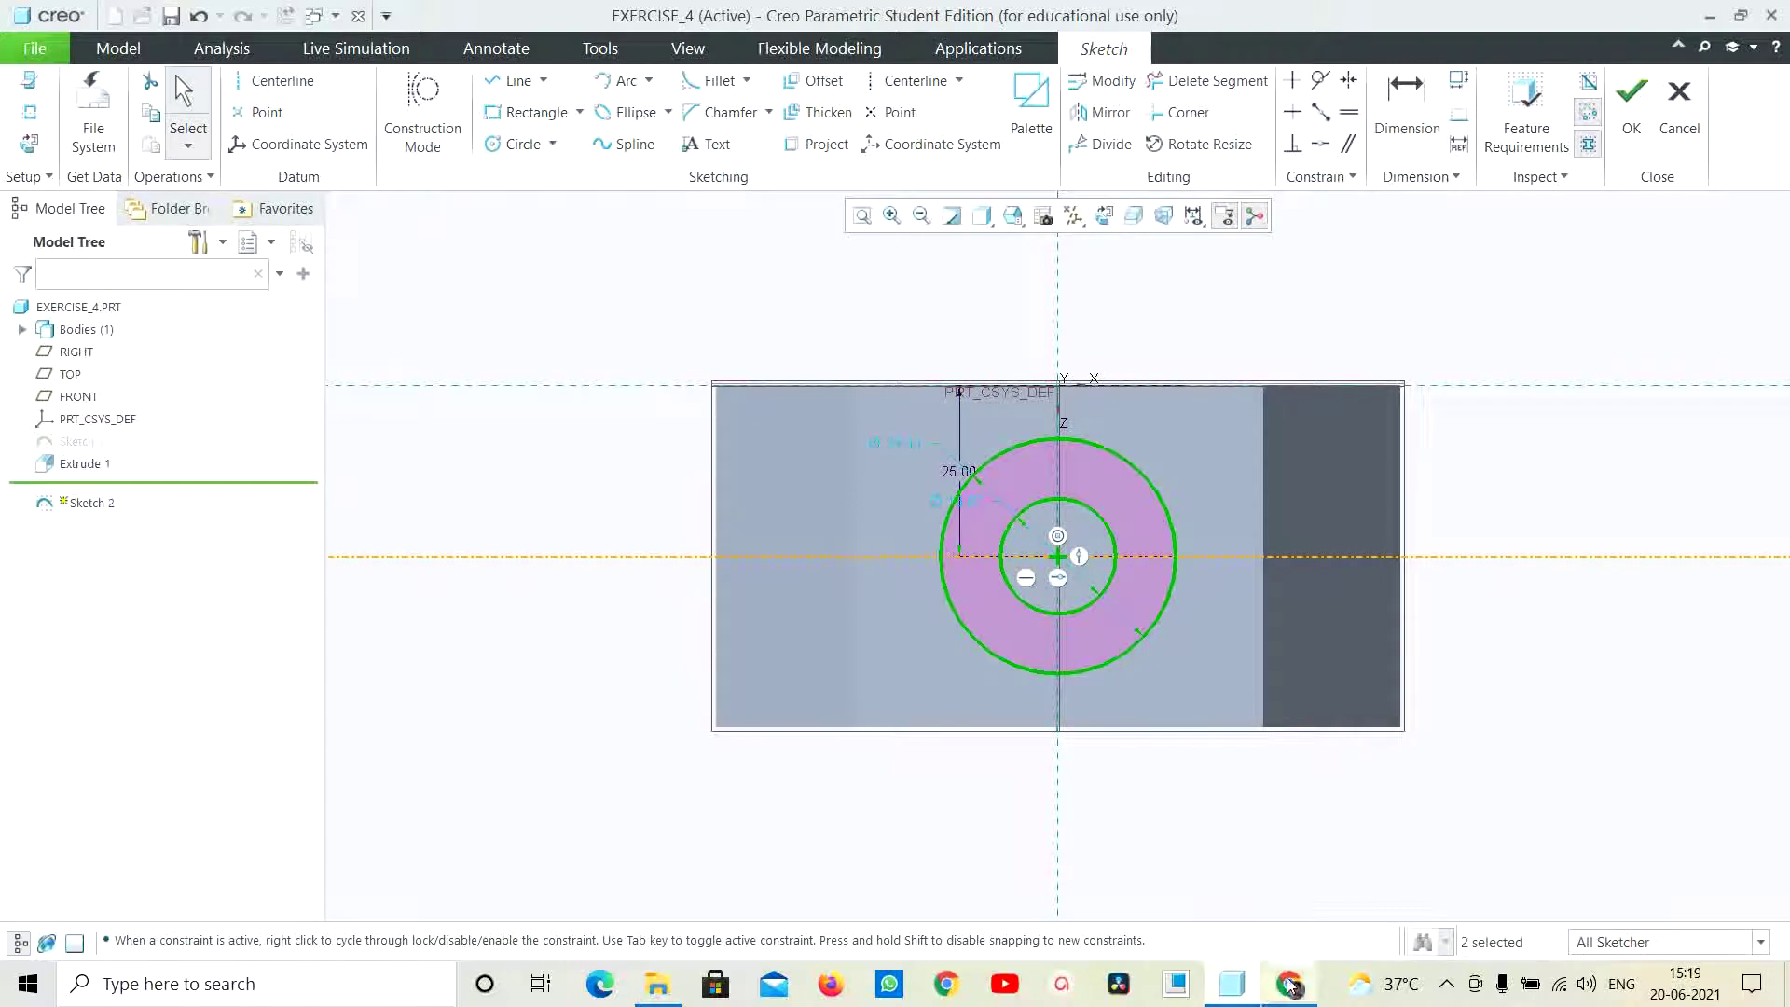
Check the PDF drawing and set the outer circle's diameter to 40 mm and the inner circle's to 20 mm
mouse_move(1289, 984)
click(1301, 890)
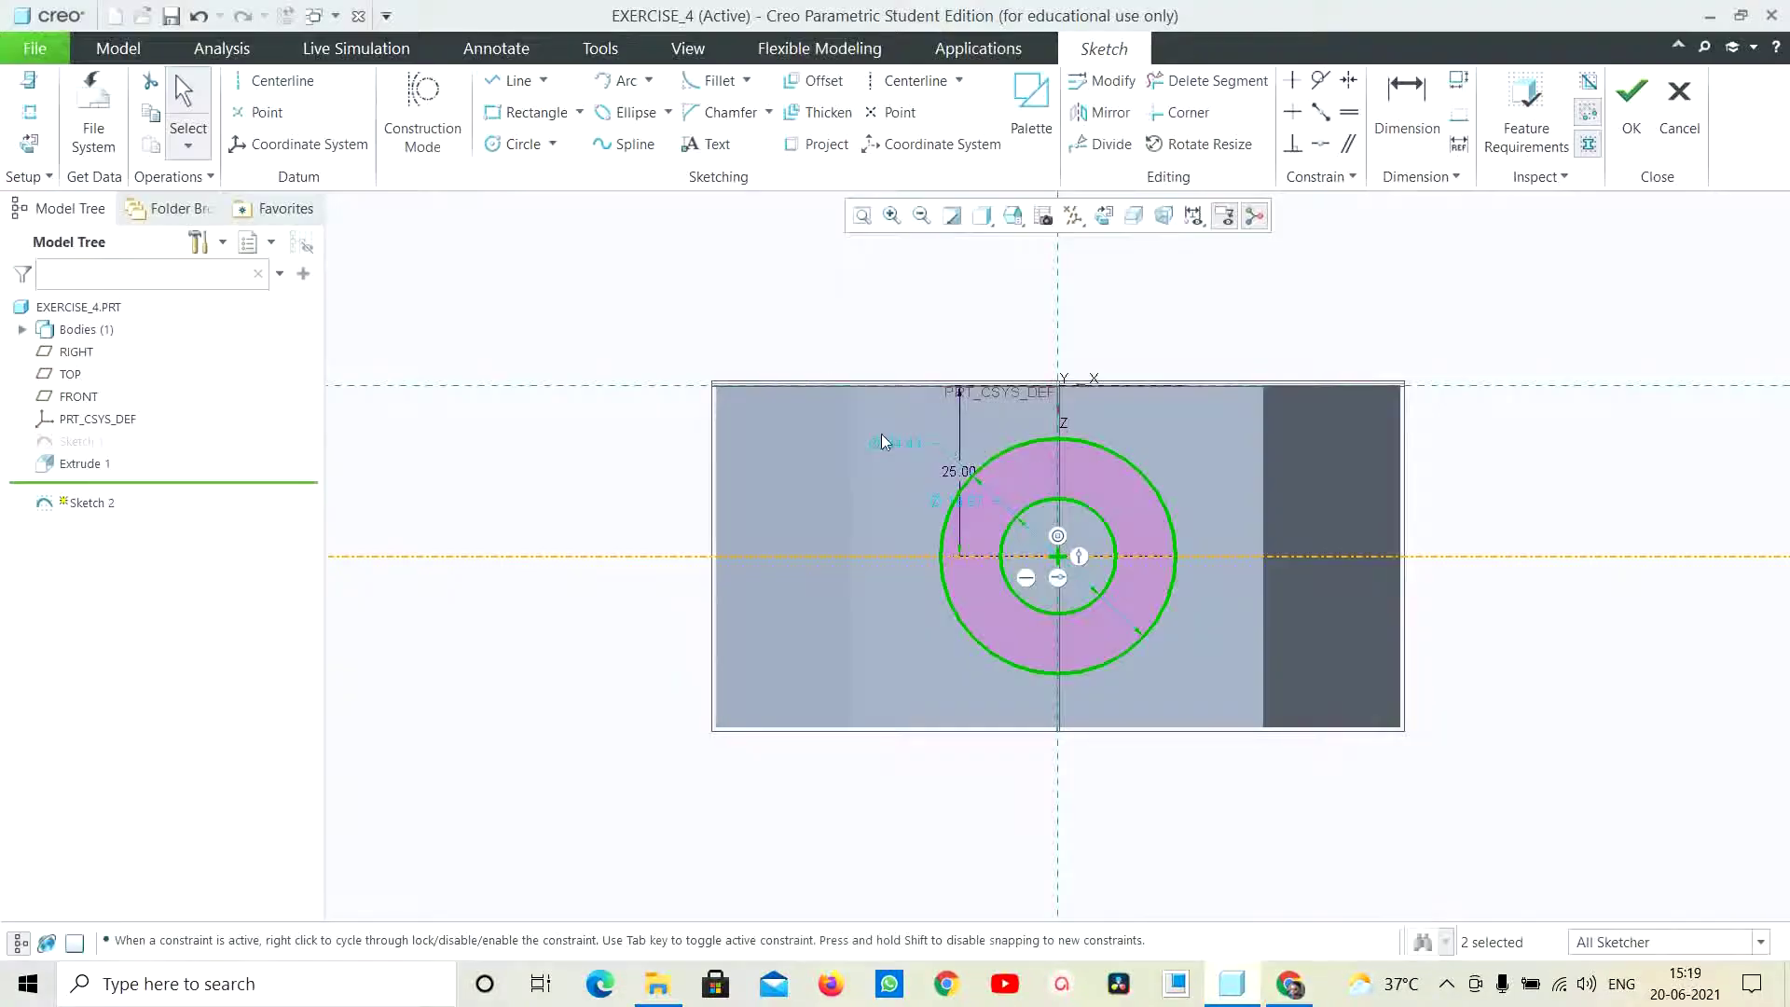
double_click(902, 442)
text(40)
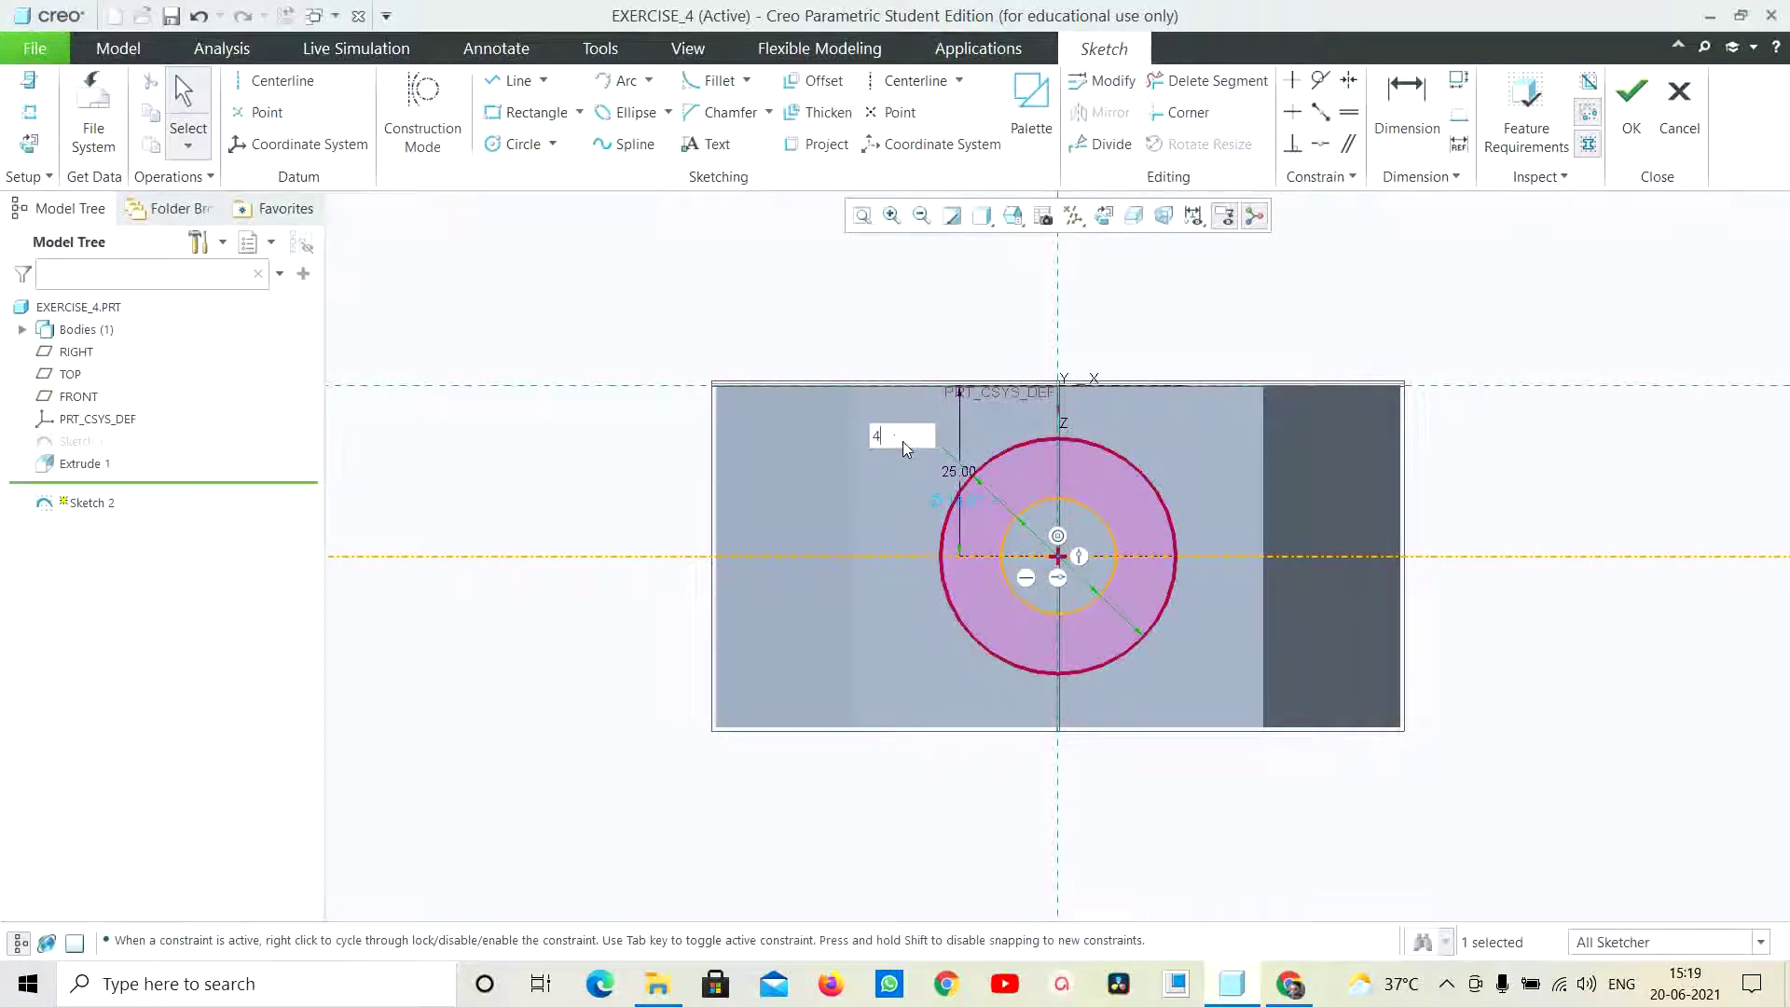
key(Return)
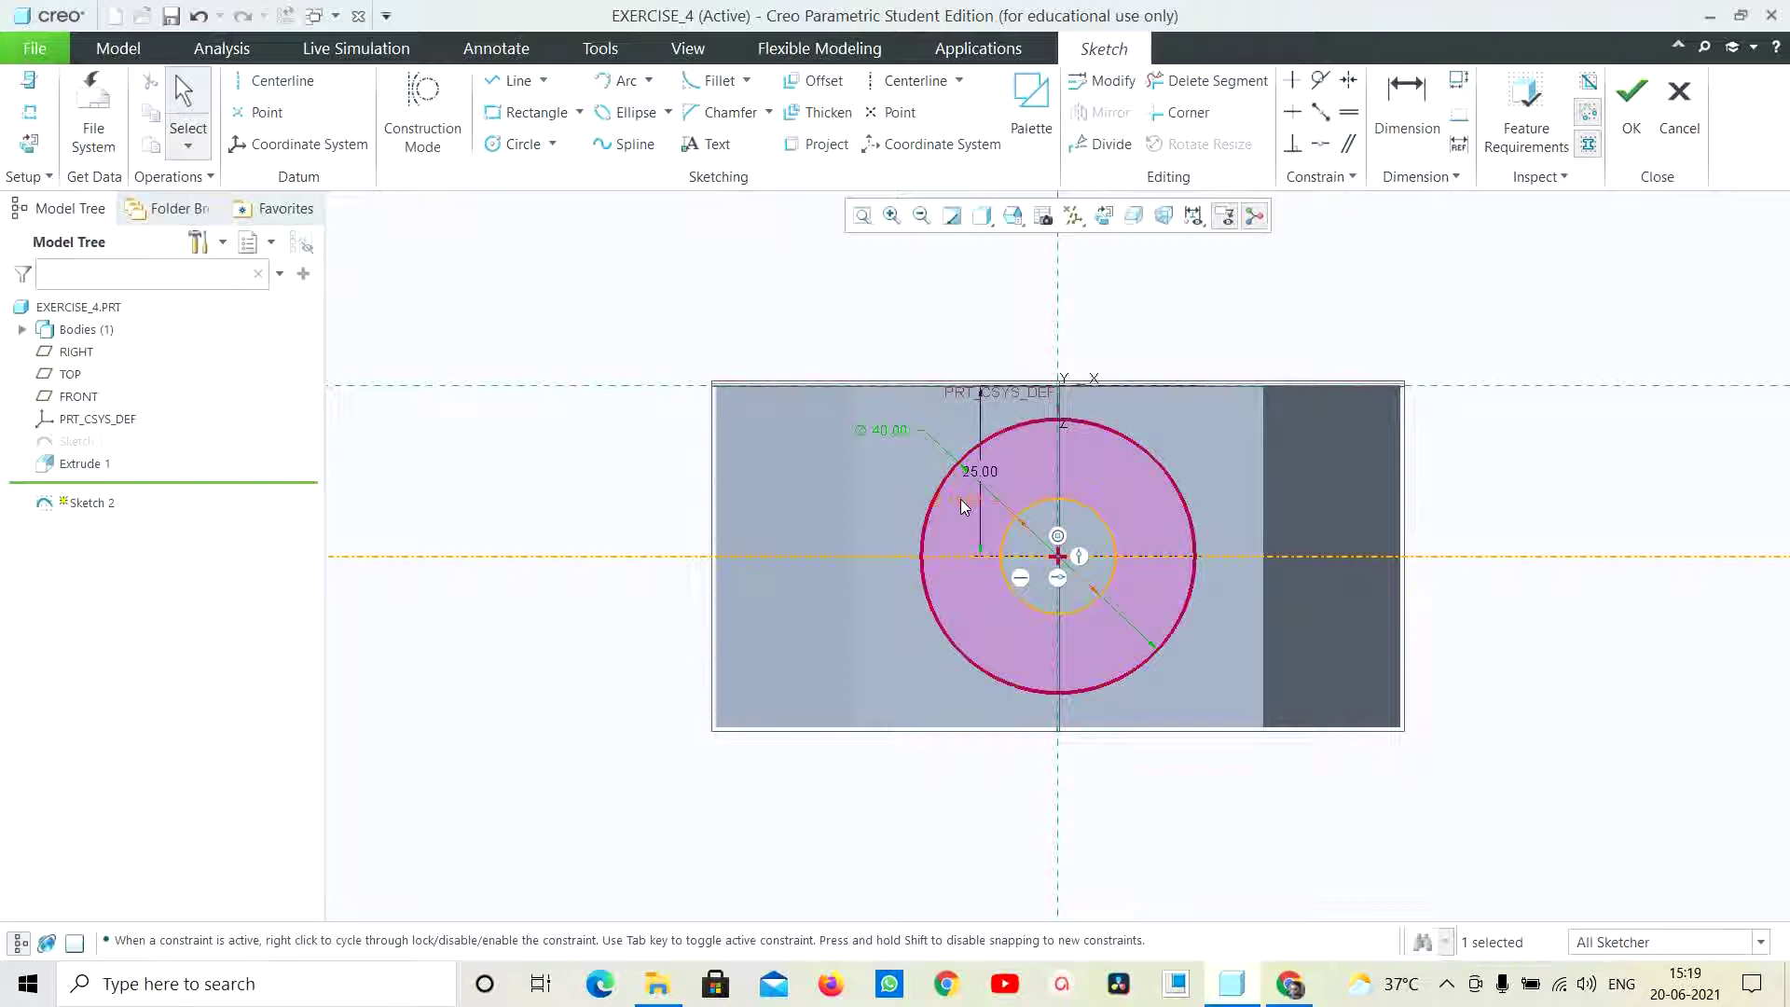
double_click(961, 500)
text(20)
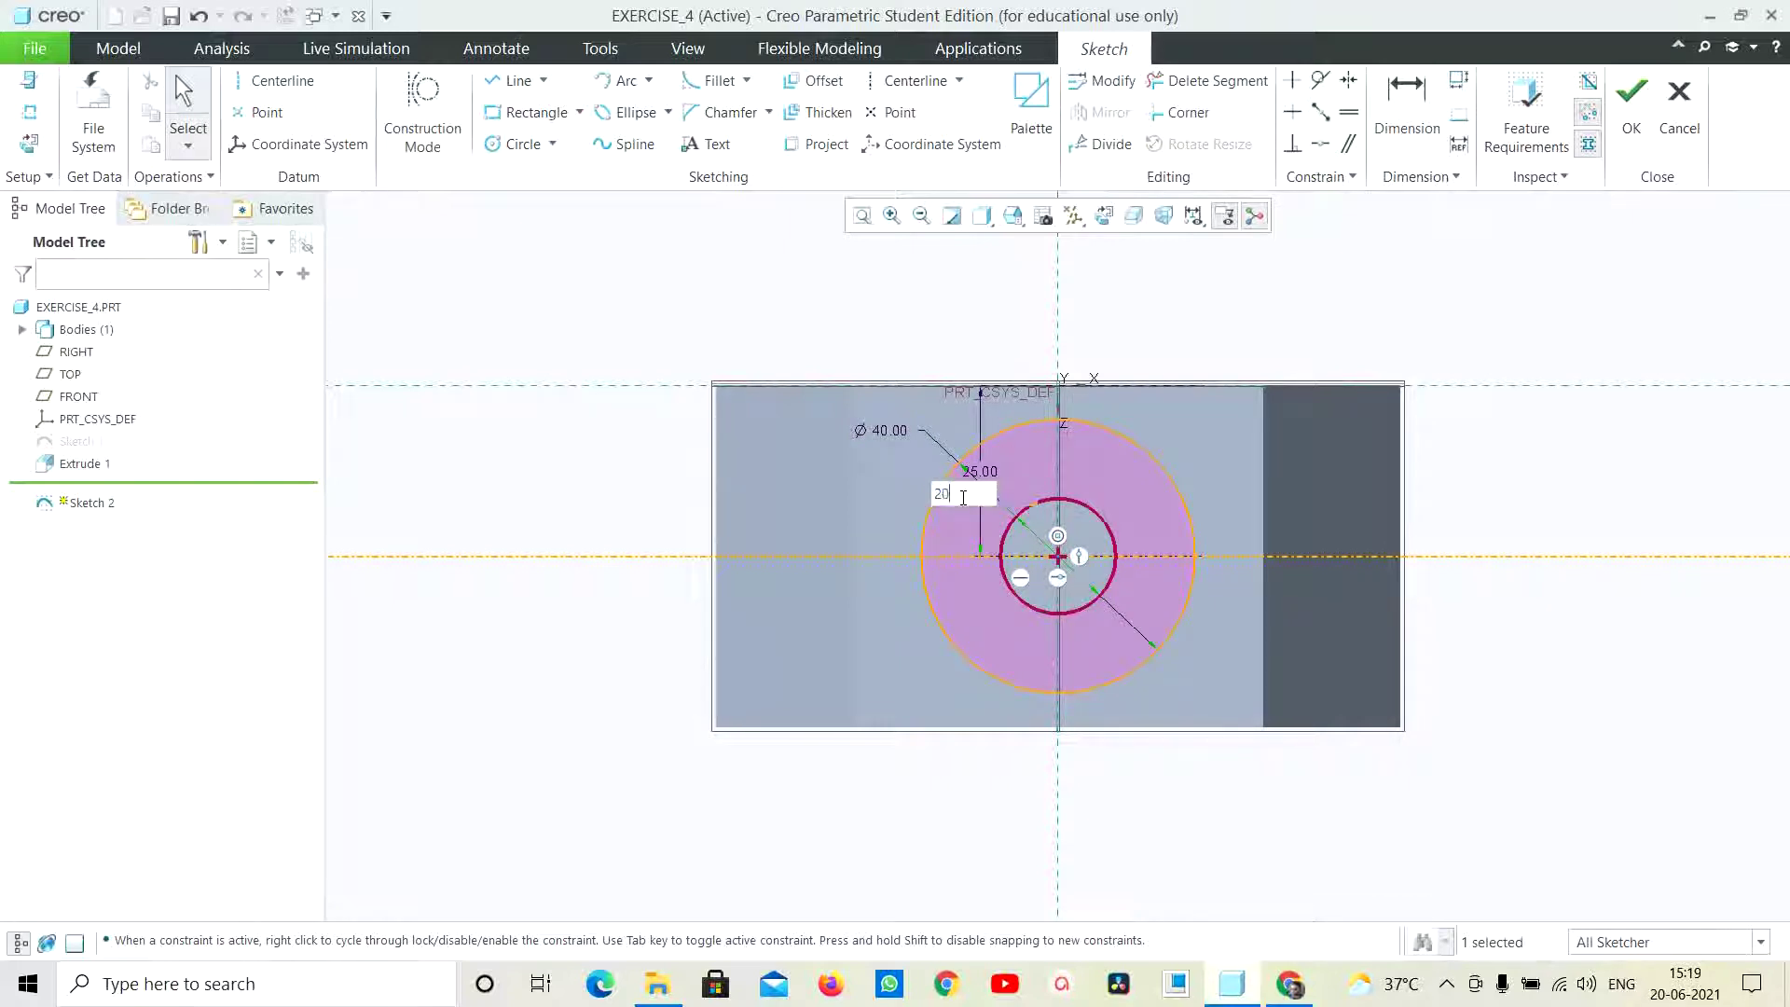
key(Return)
Finish the circle sketch and extrude the ring upward 25 mm as a solid, checking the height in the PDF drawing
click(1631, 94)
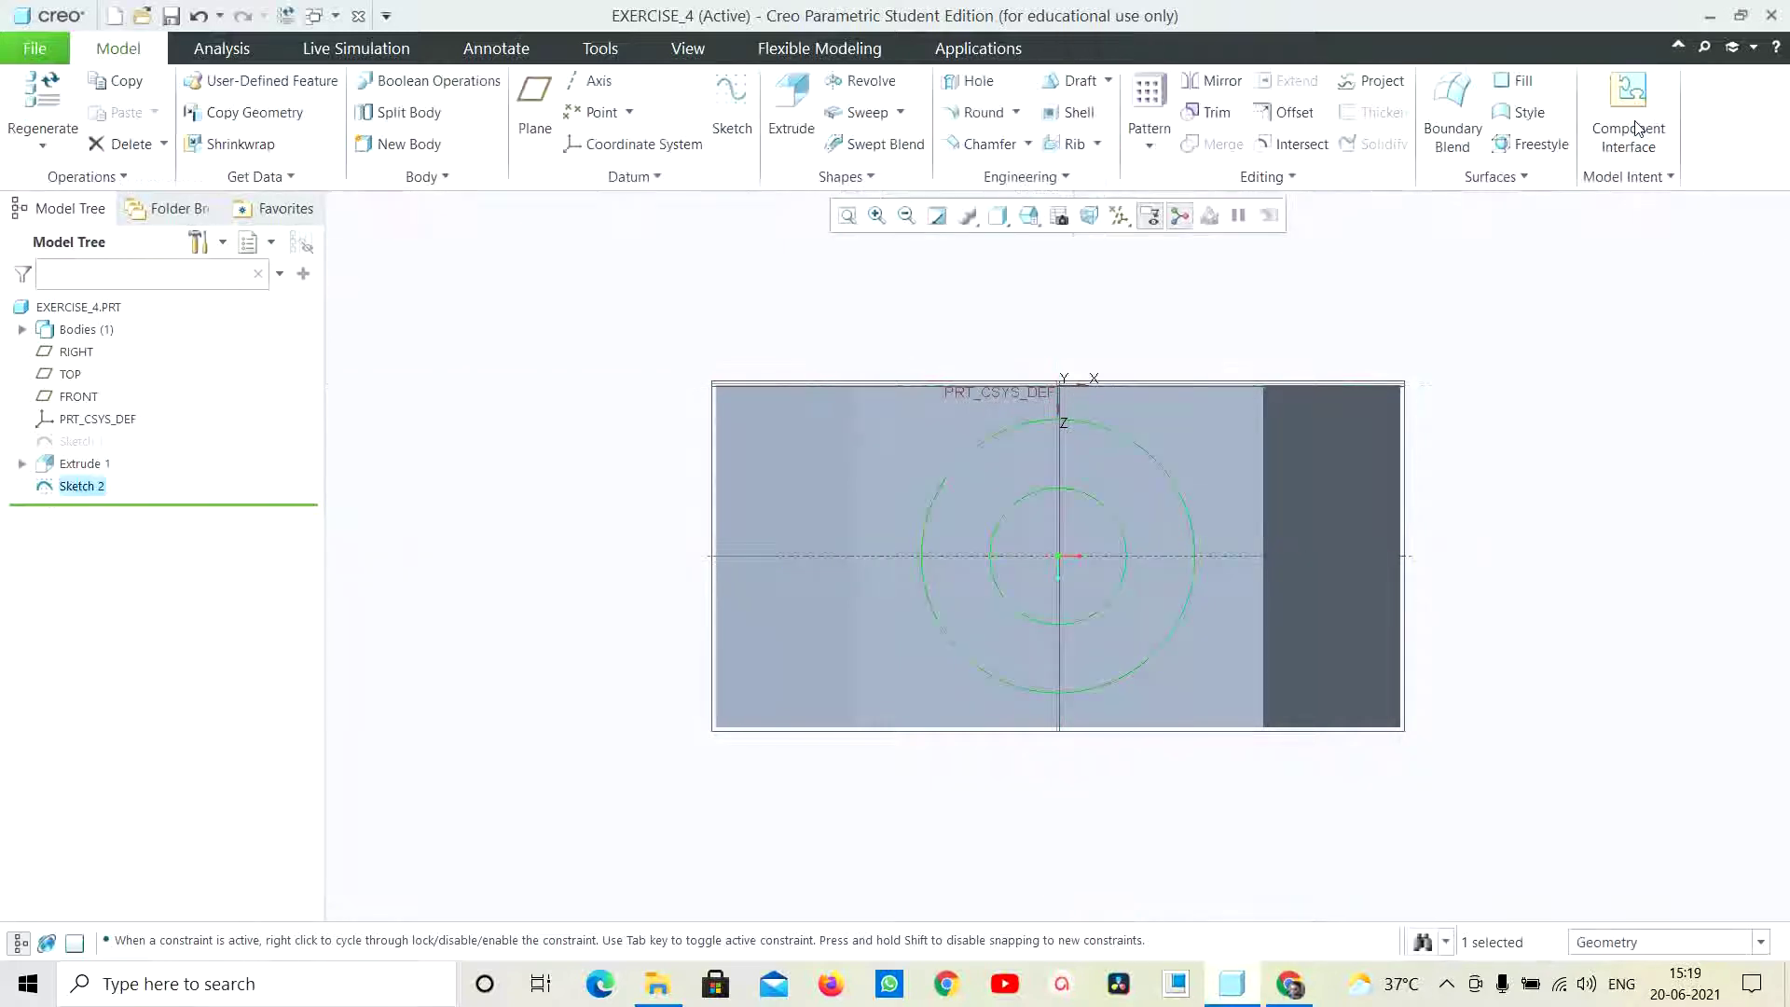
click(792, 102)
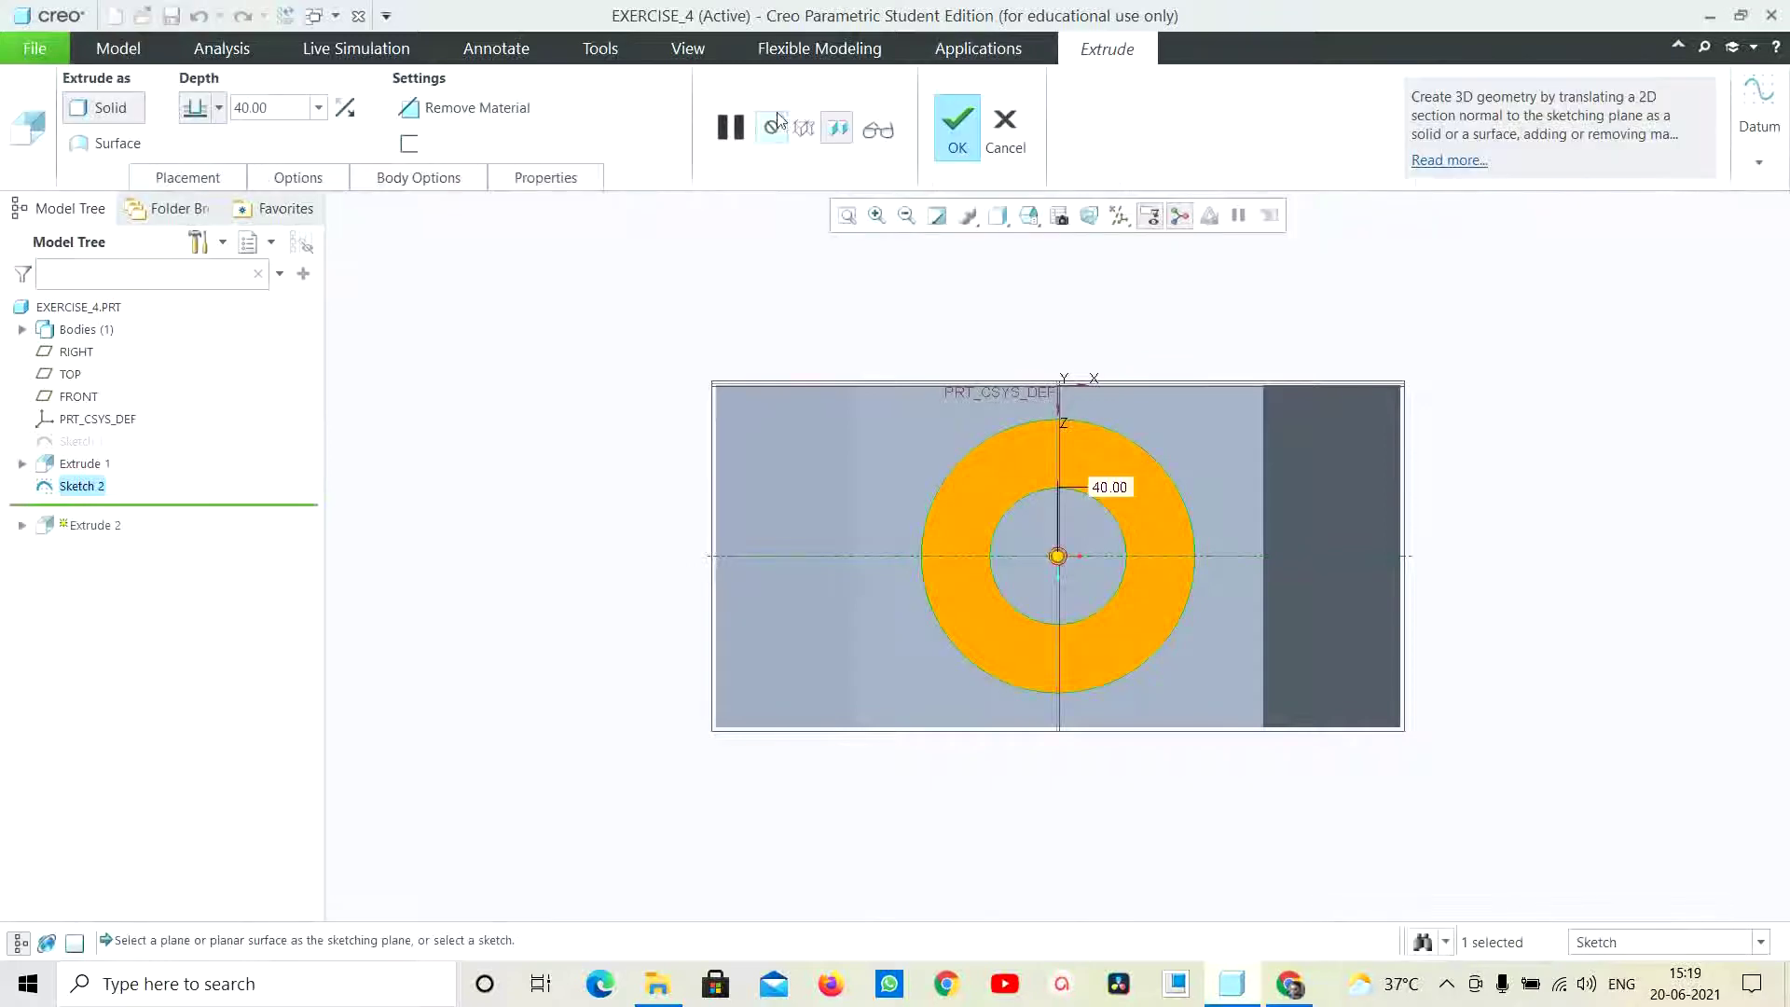
middle_drag(1571, 519, 1511, 452)
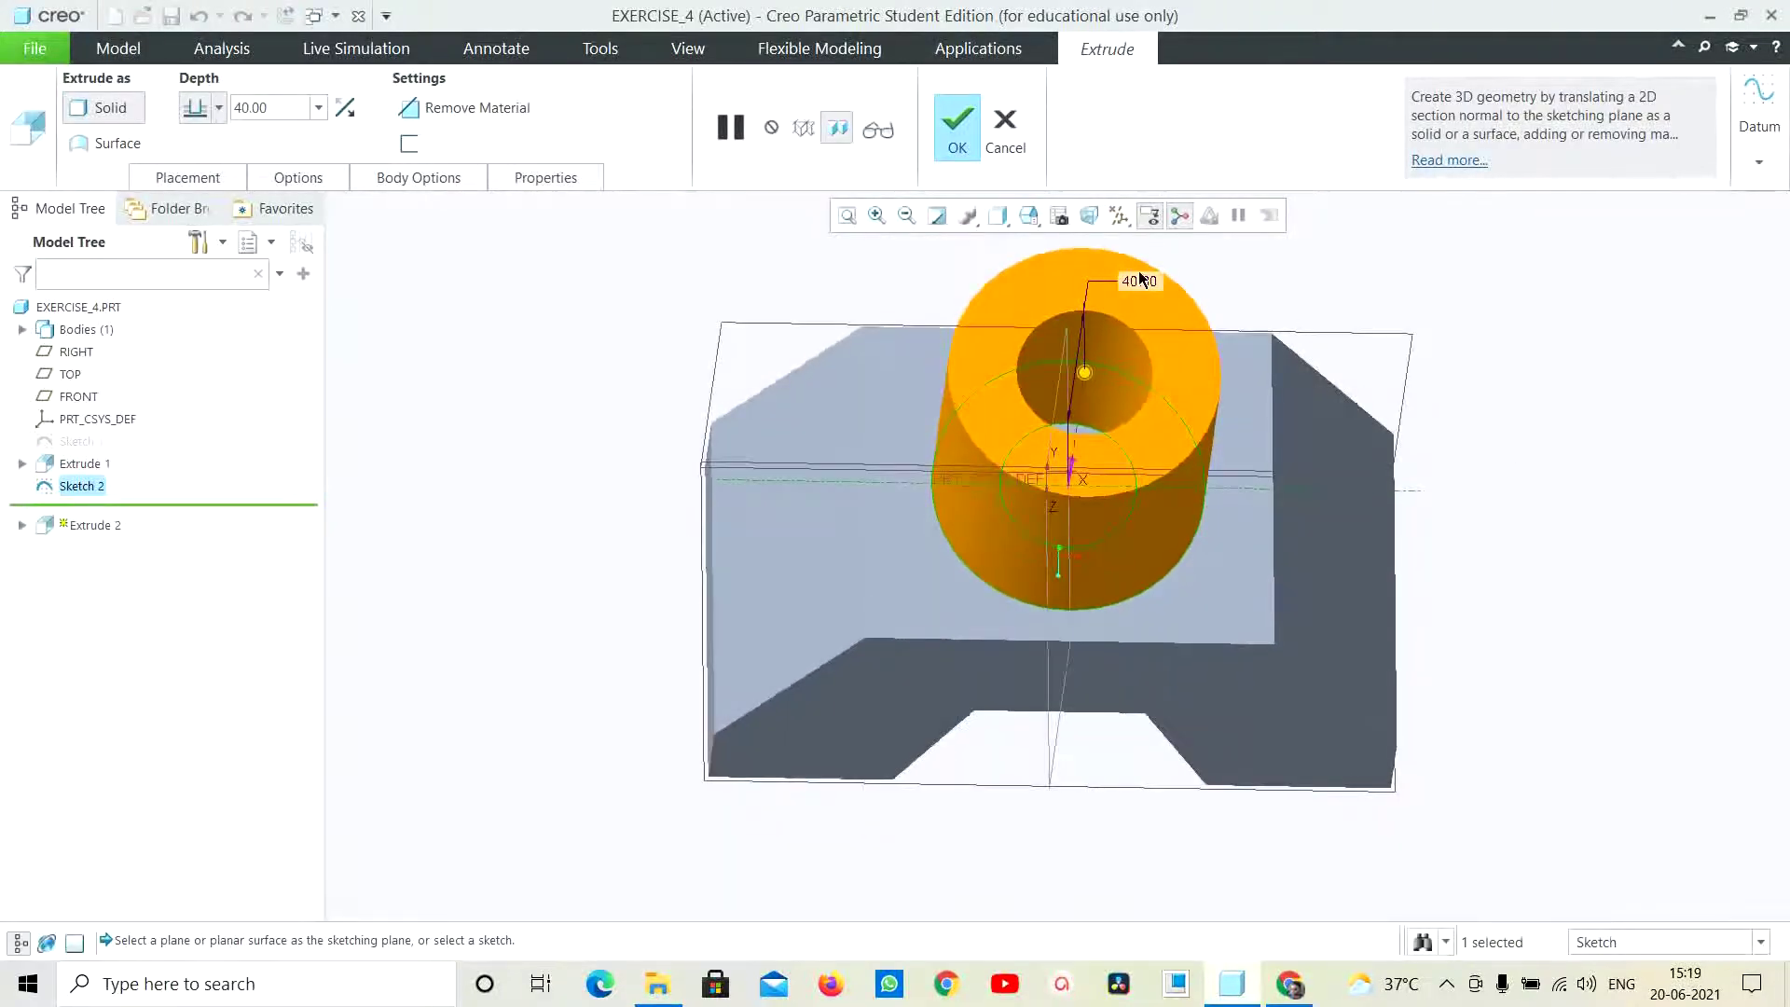
click(1290, 984)
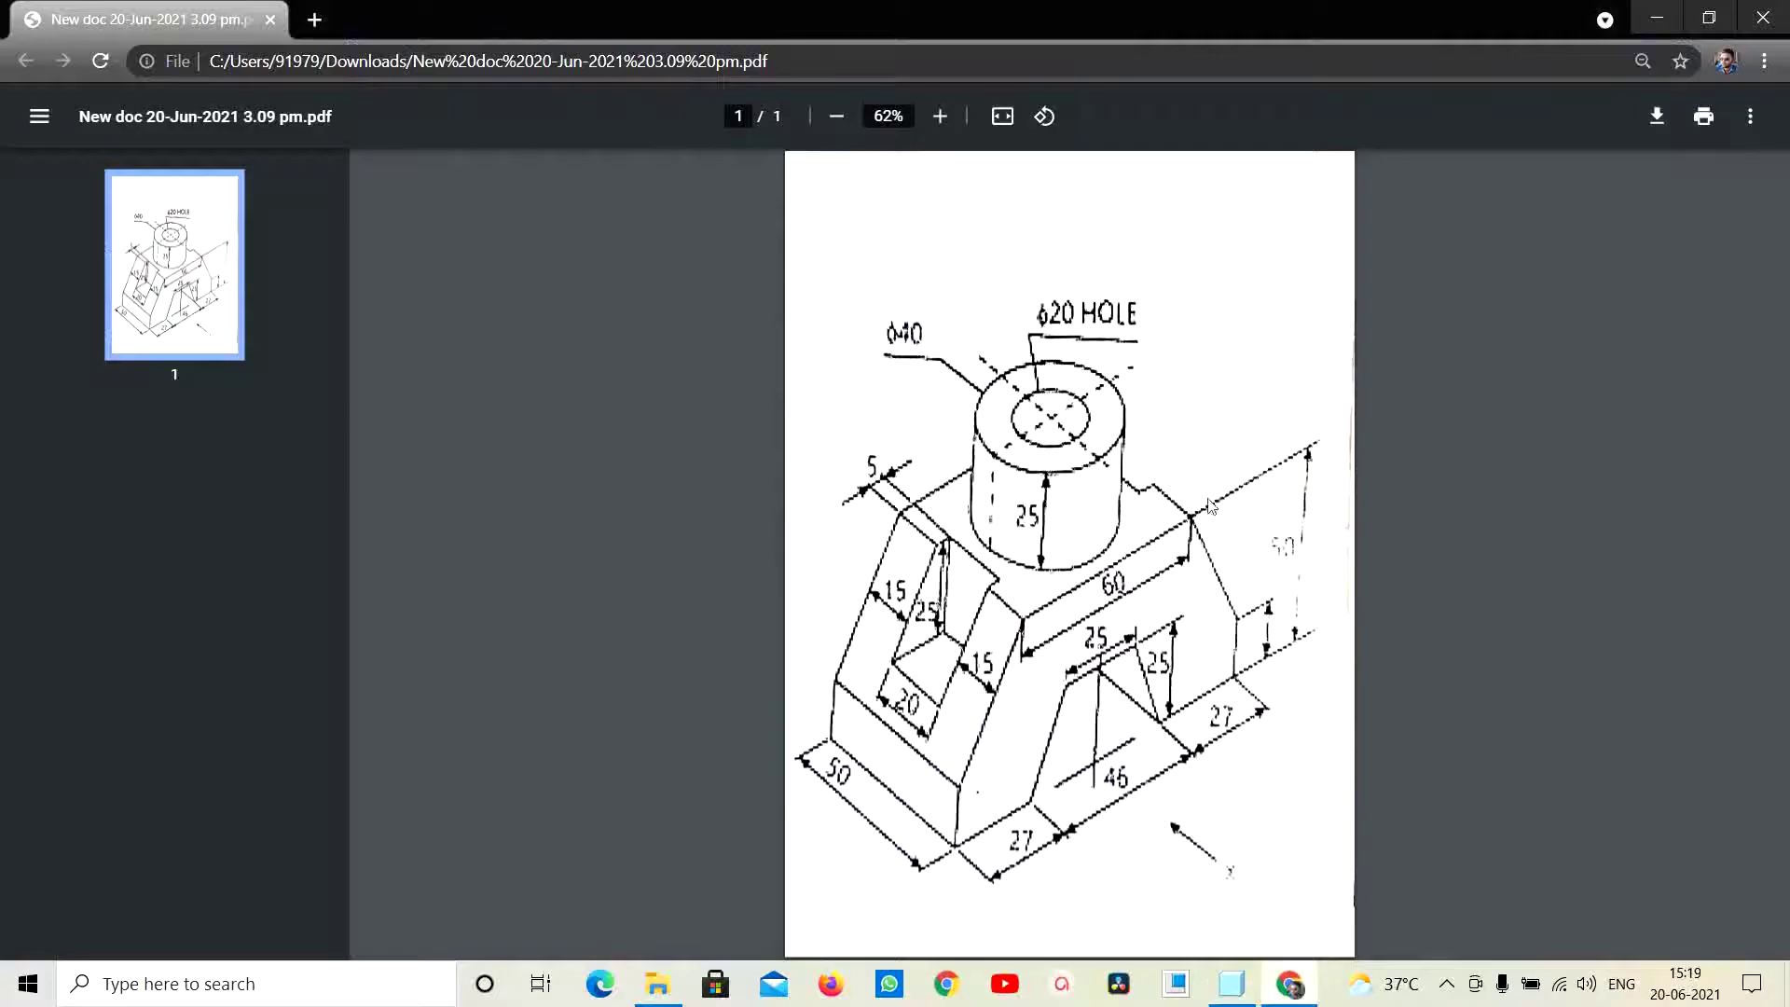
click(1232, 982)
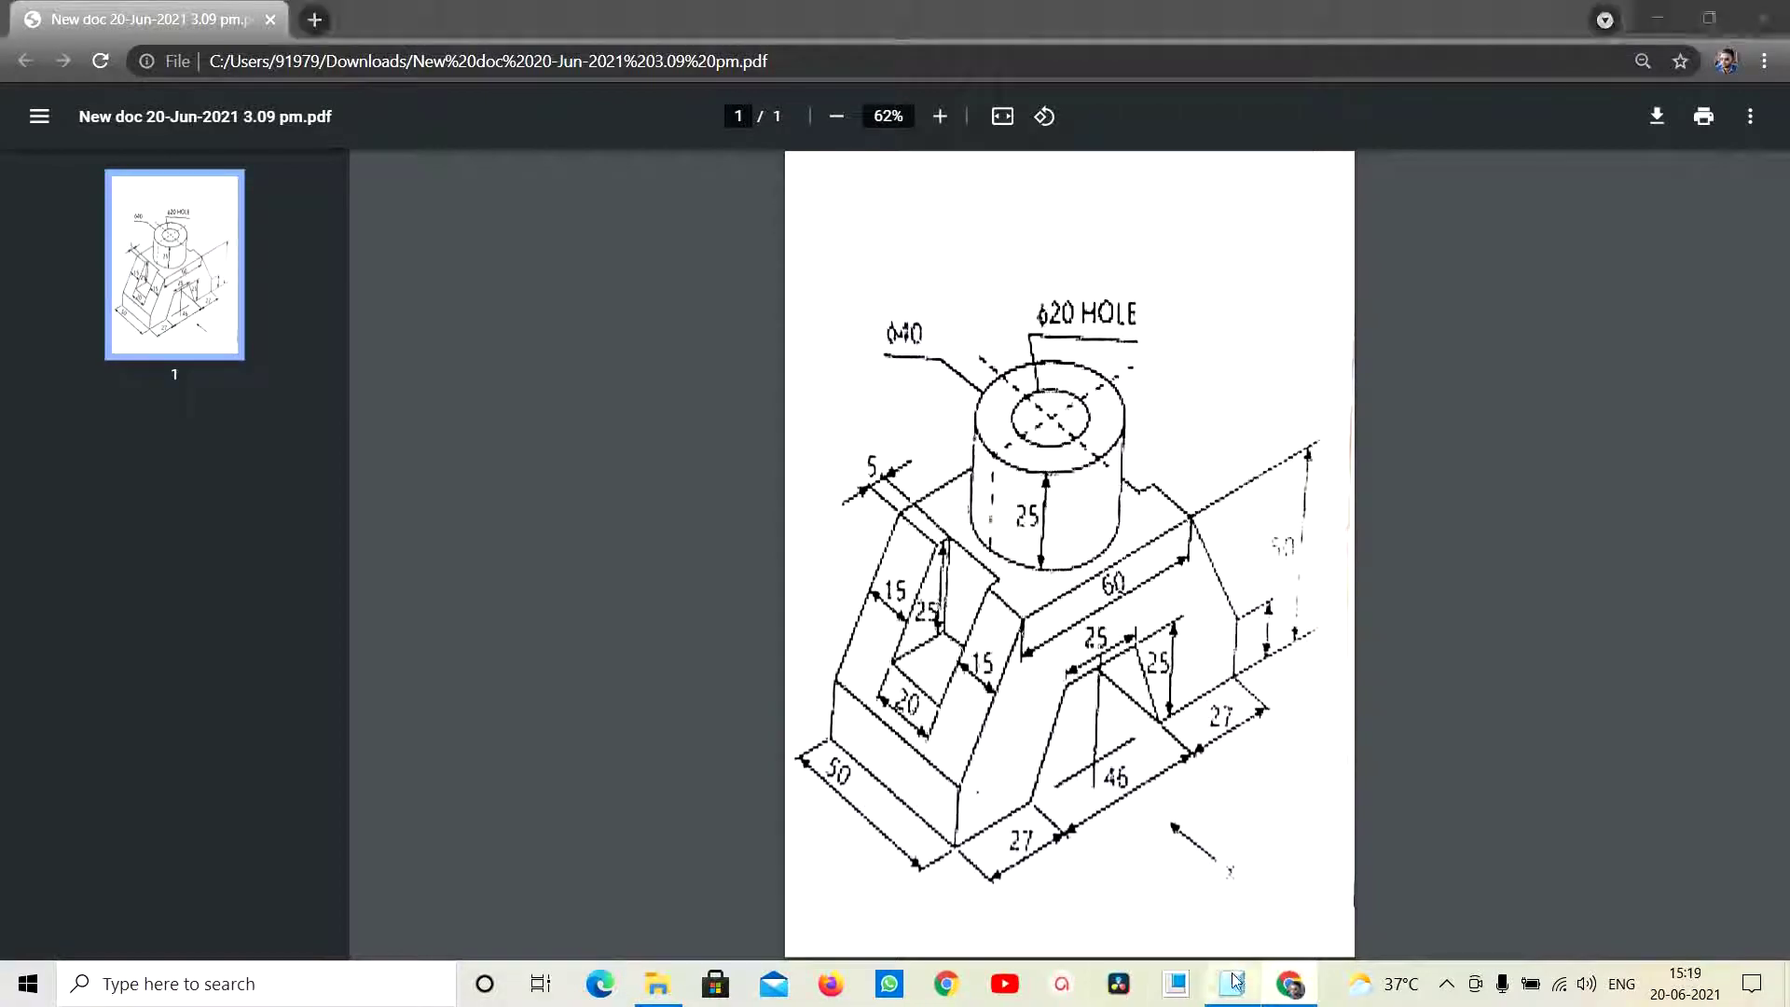
double_click(295, 110)
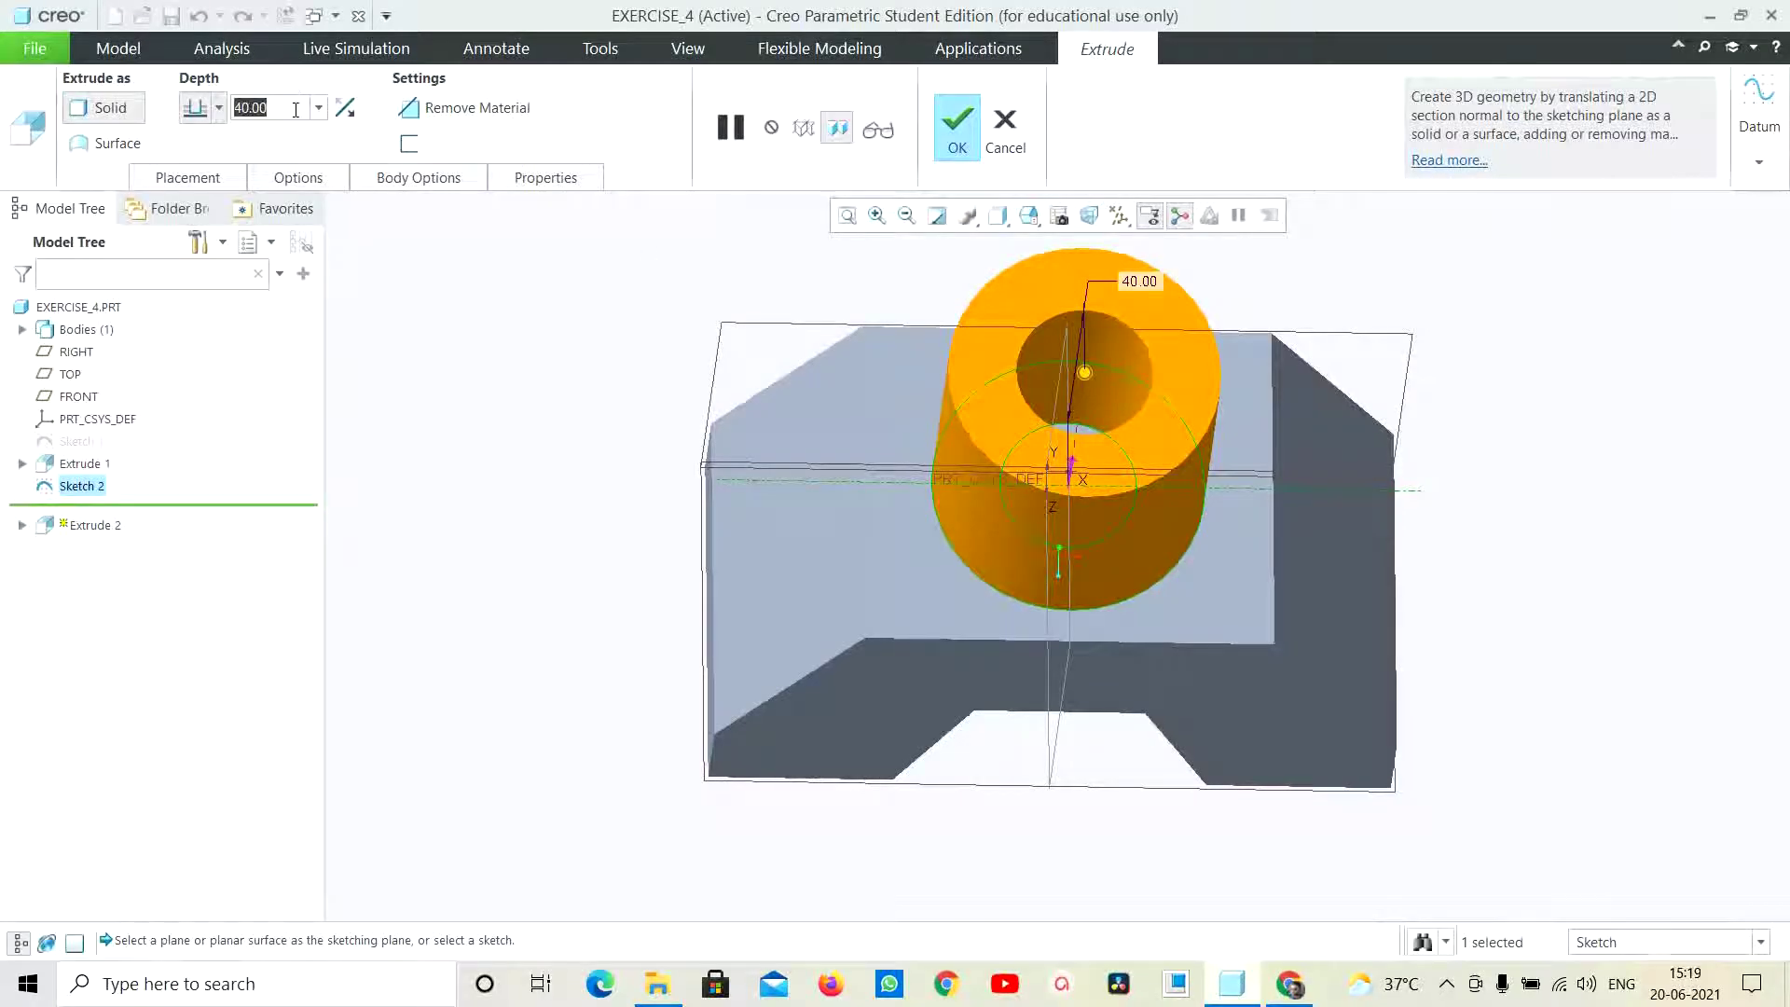
text(25)
key(Return)
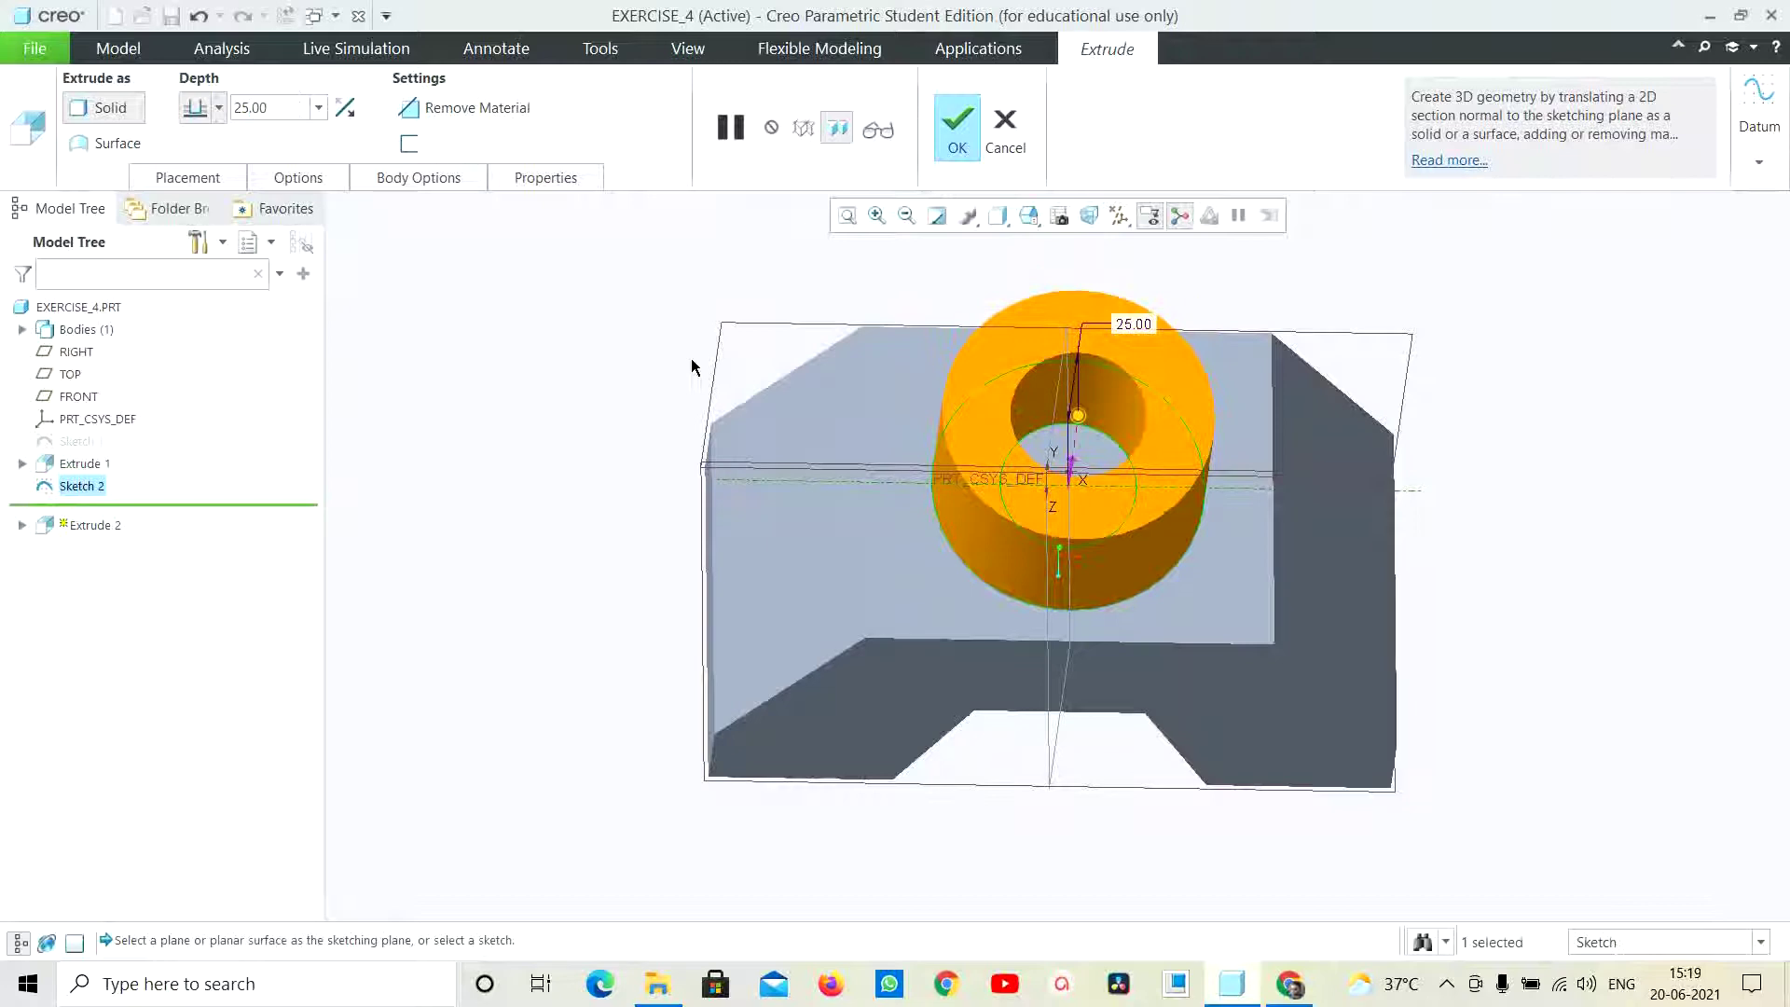
click(958, 138)
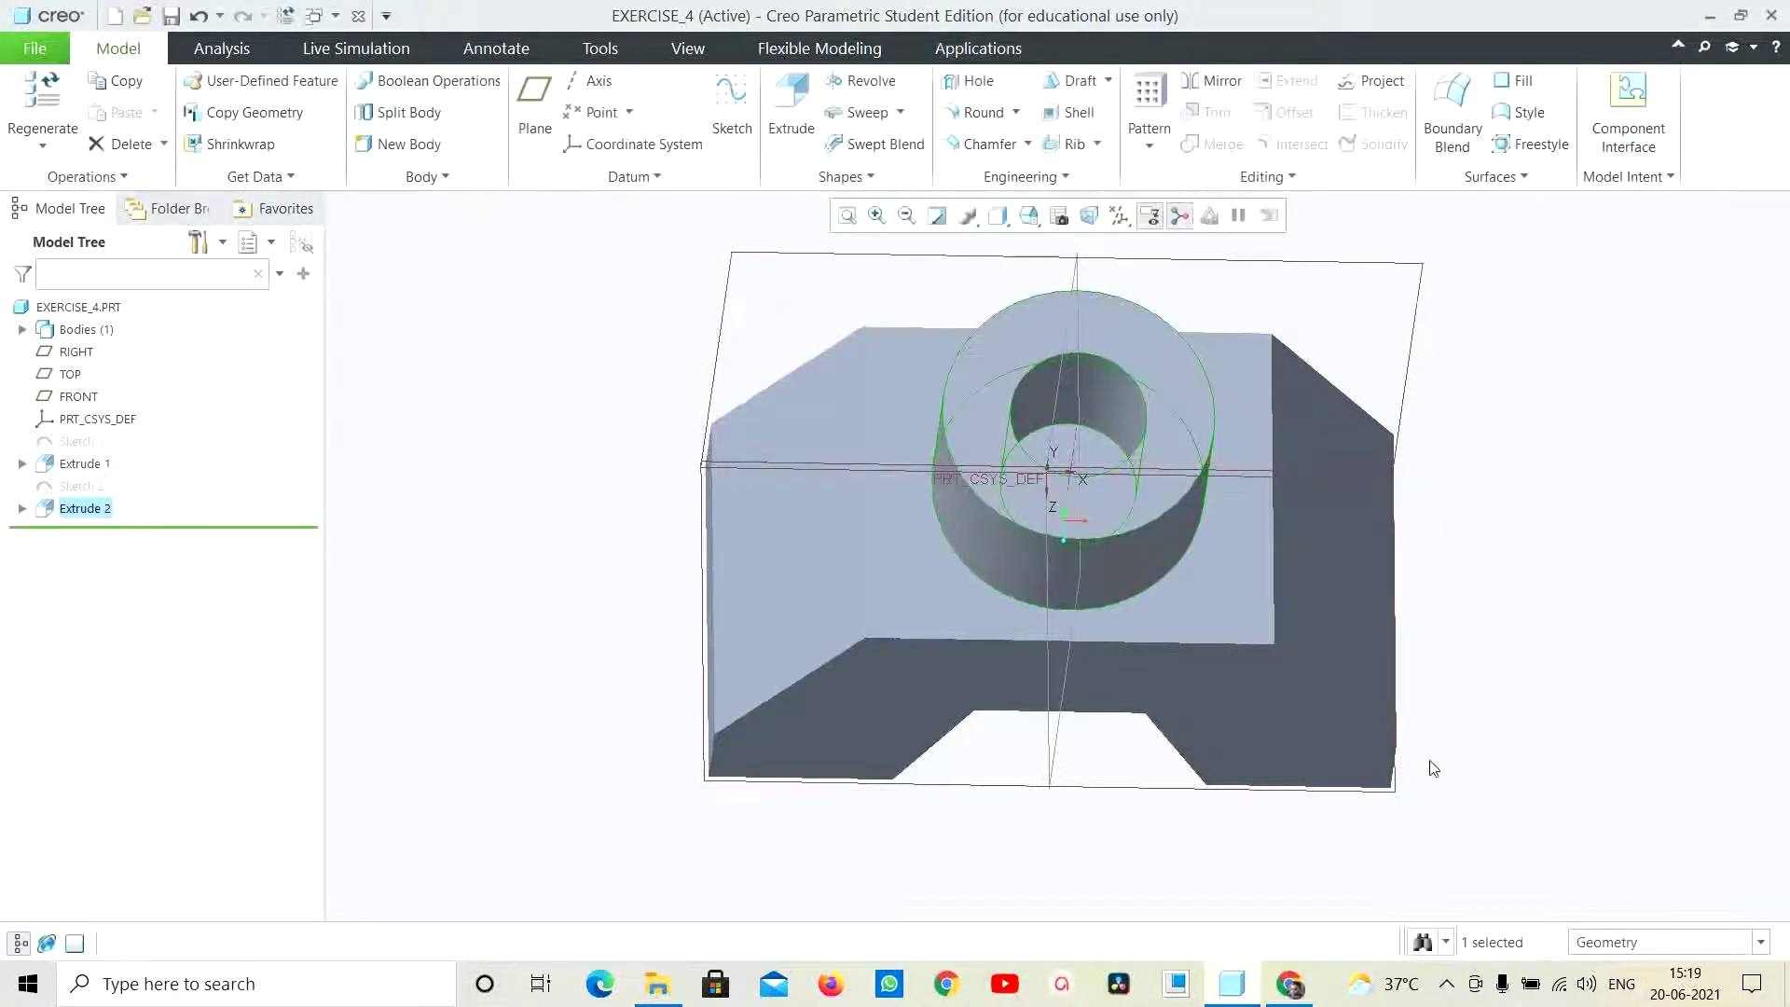
Check the side slot in the PDF drawing and start a sketch on the bracket's left slanted face
middle_drag(1544, 718, 1539, 678)
click(1291, 983)
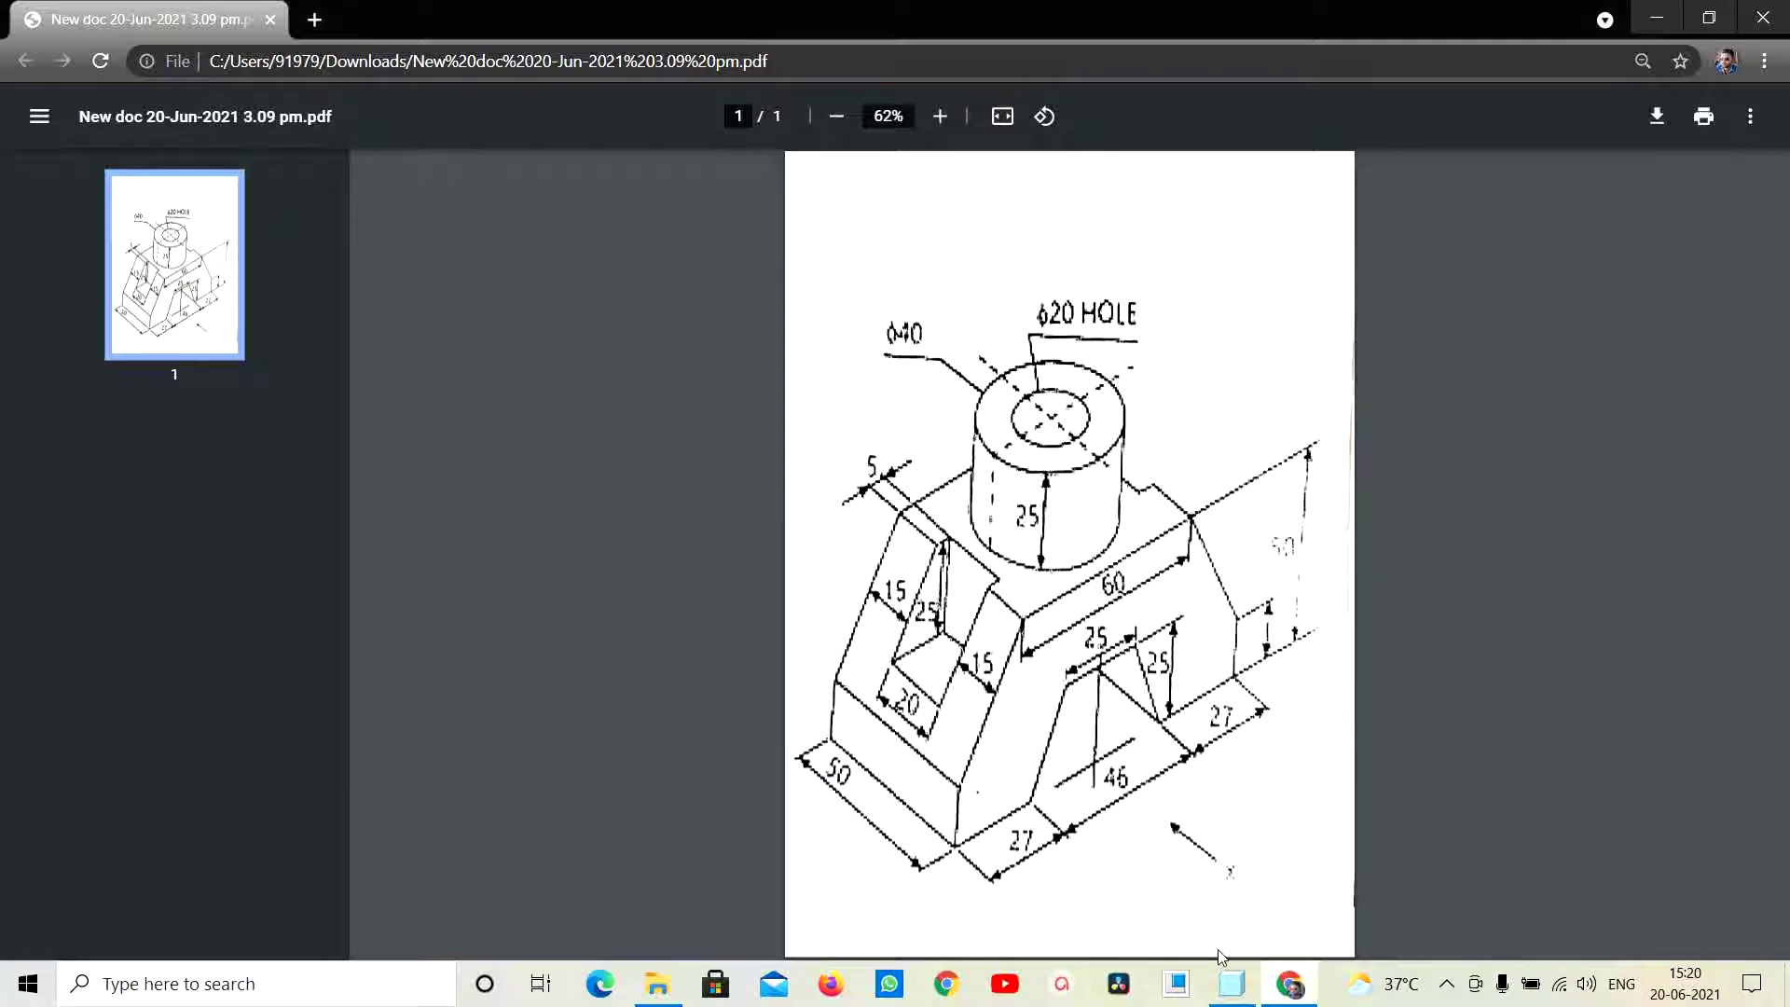
click(1232, 983)
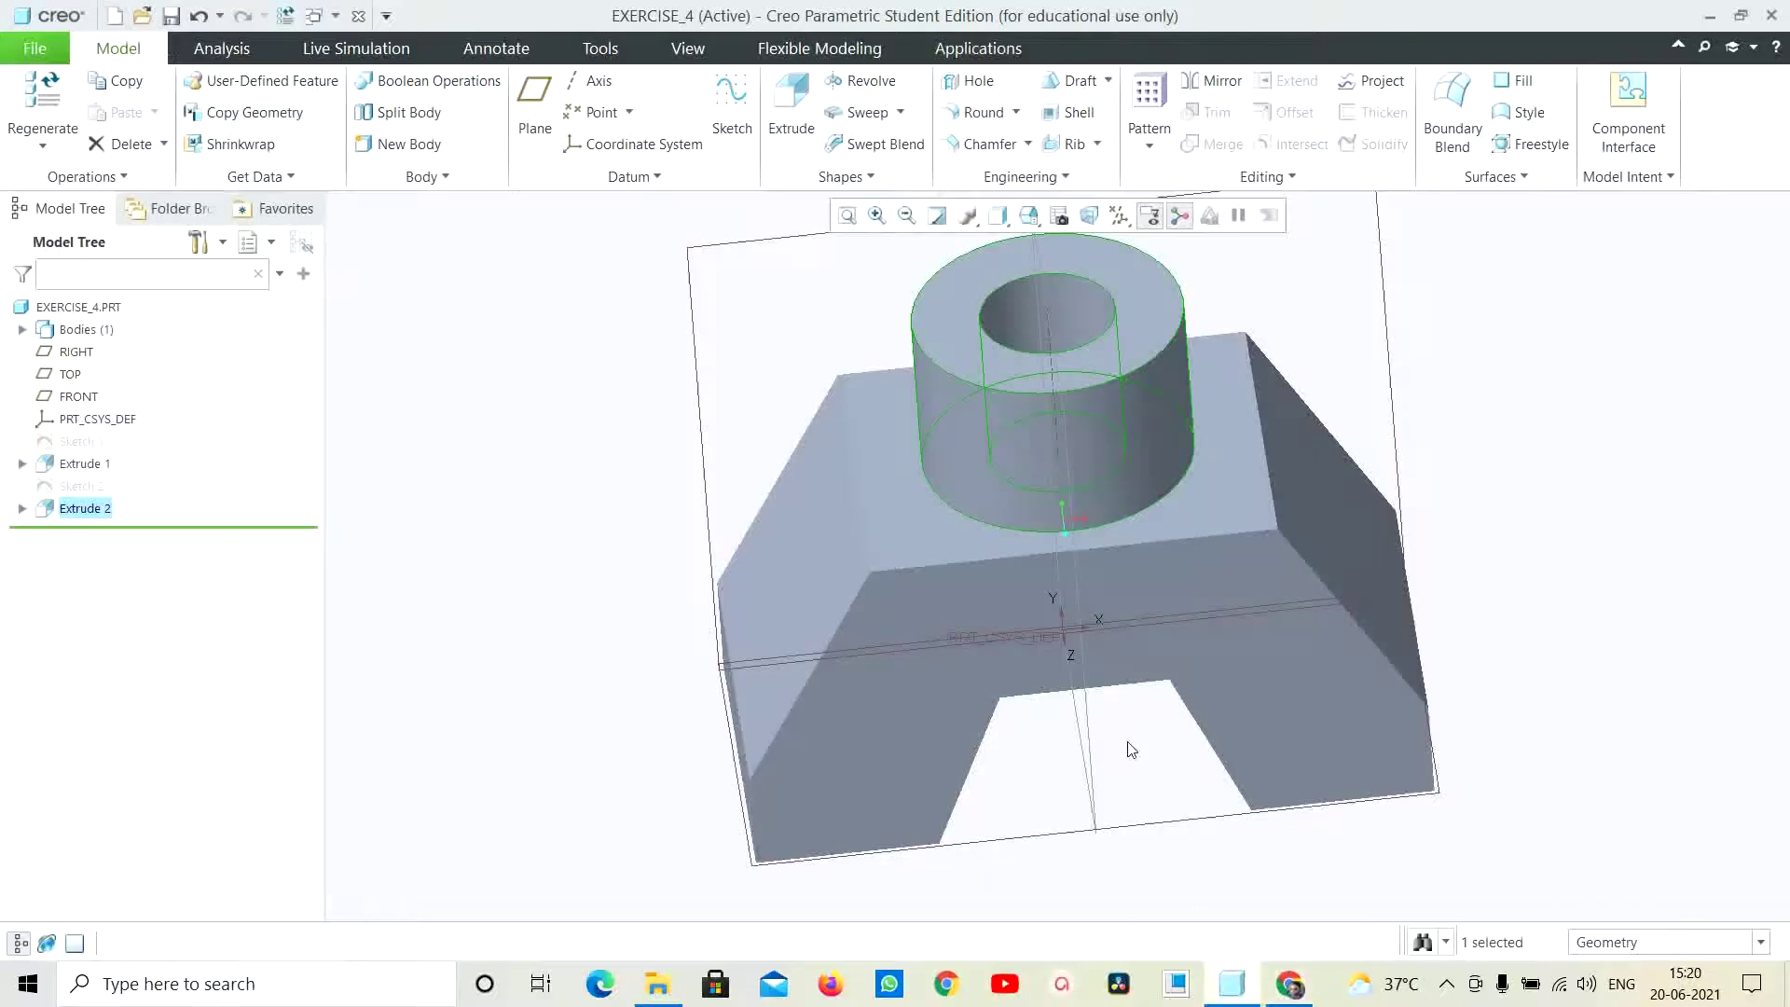
click(786, 578)
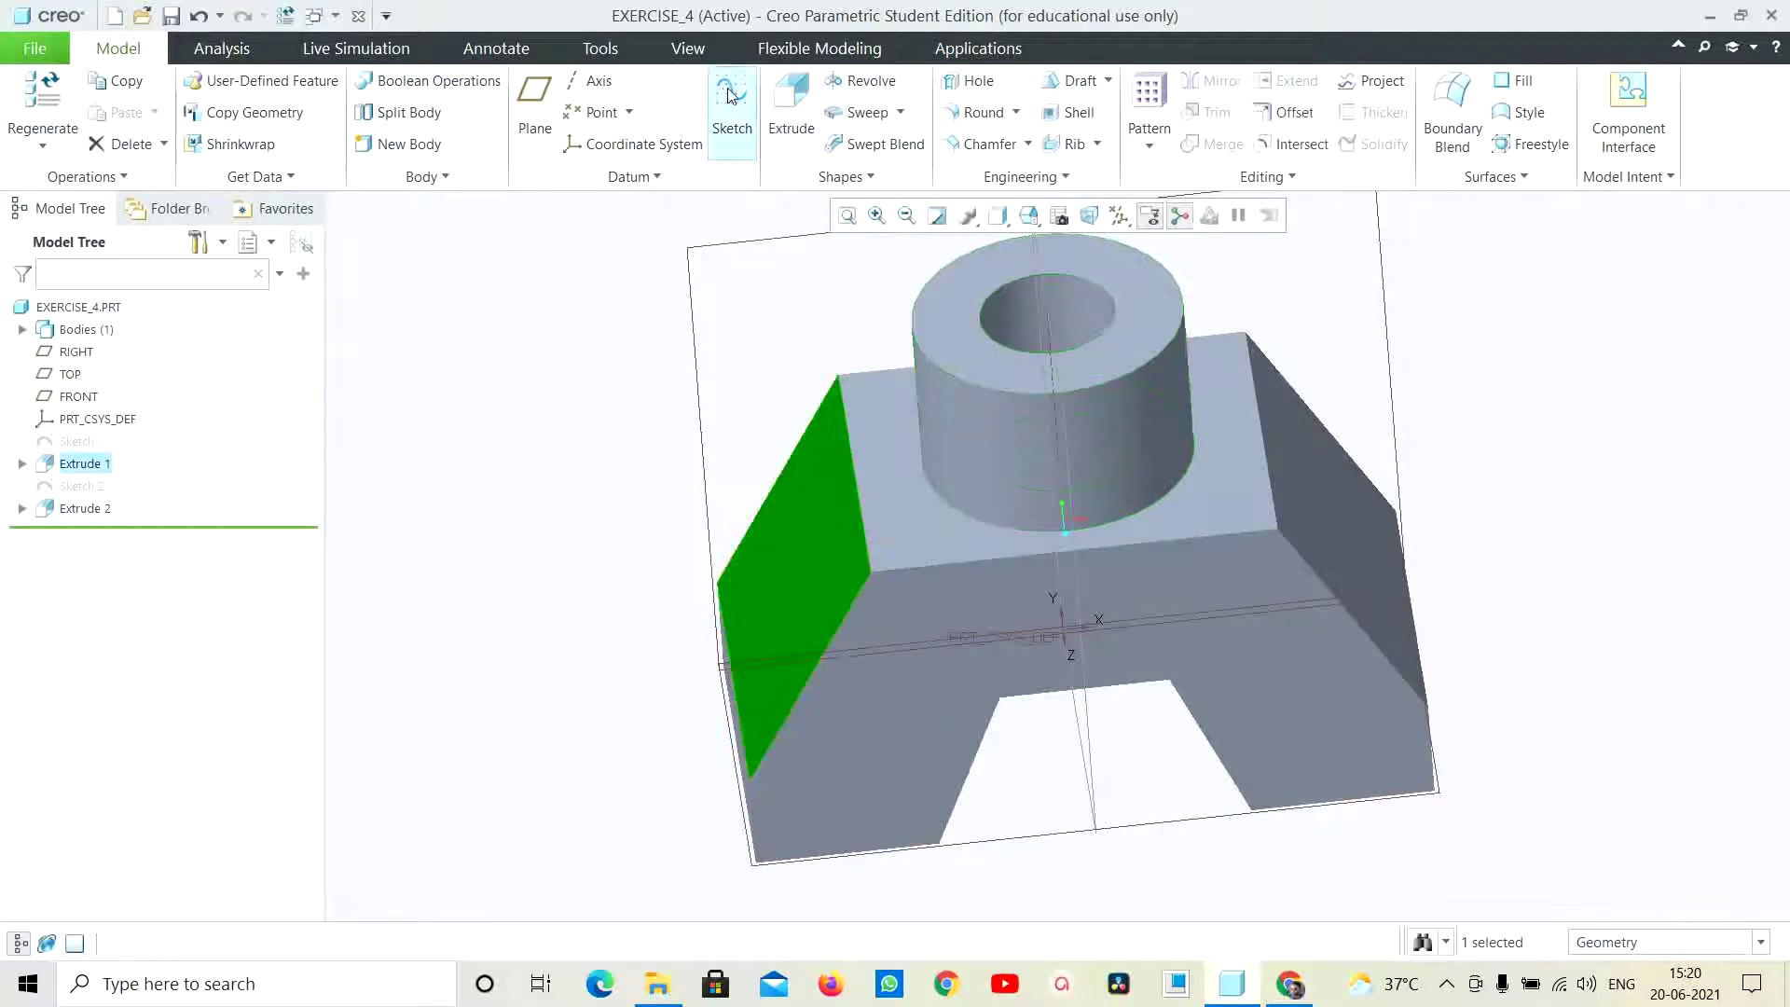
click(732, 103)
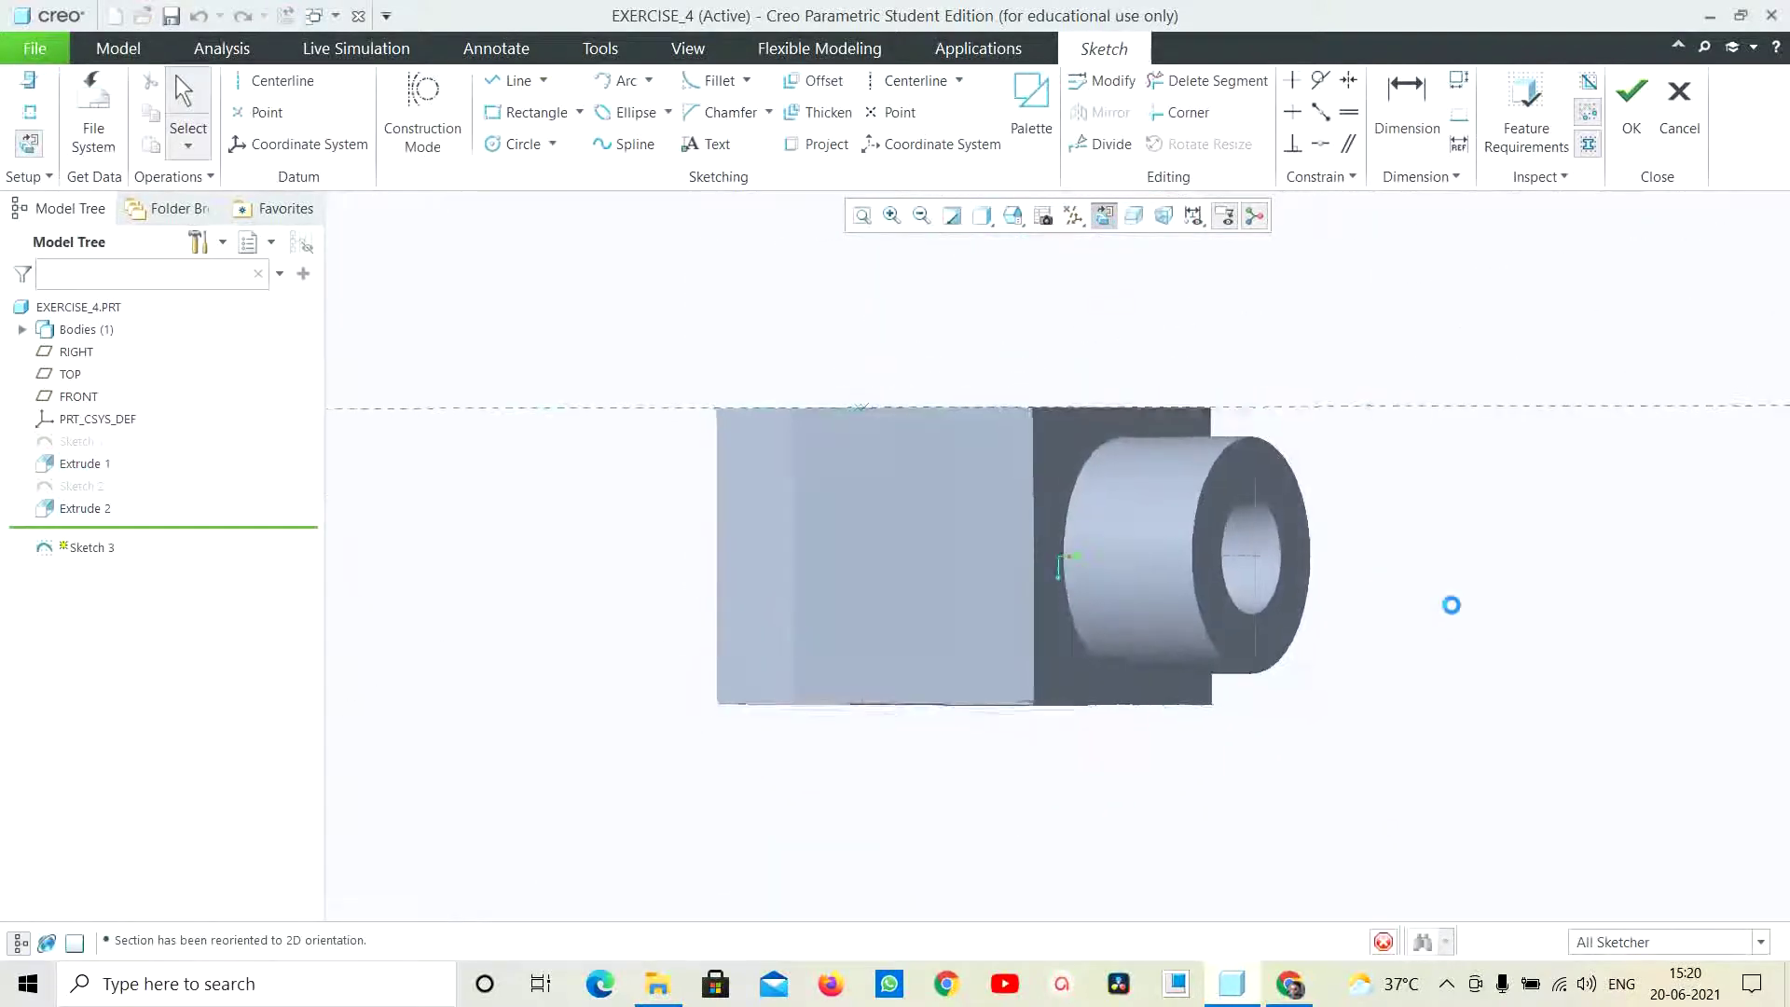
Draw two horizontal centerlines across the slanted face, the farther one about 36 mm from the horizontal reference
click(280, 81)
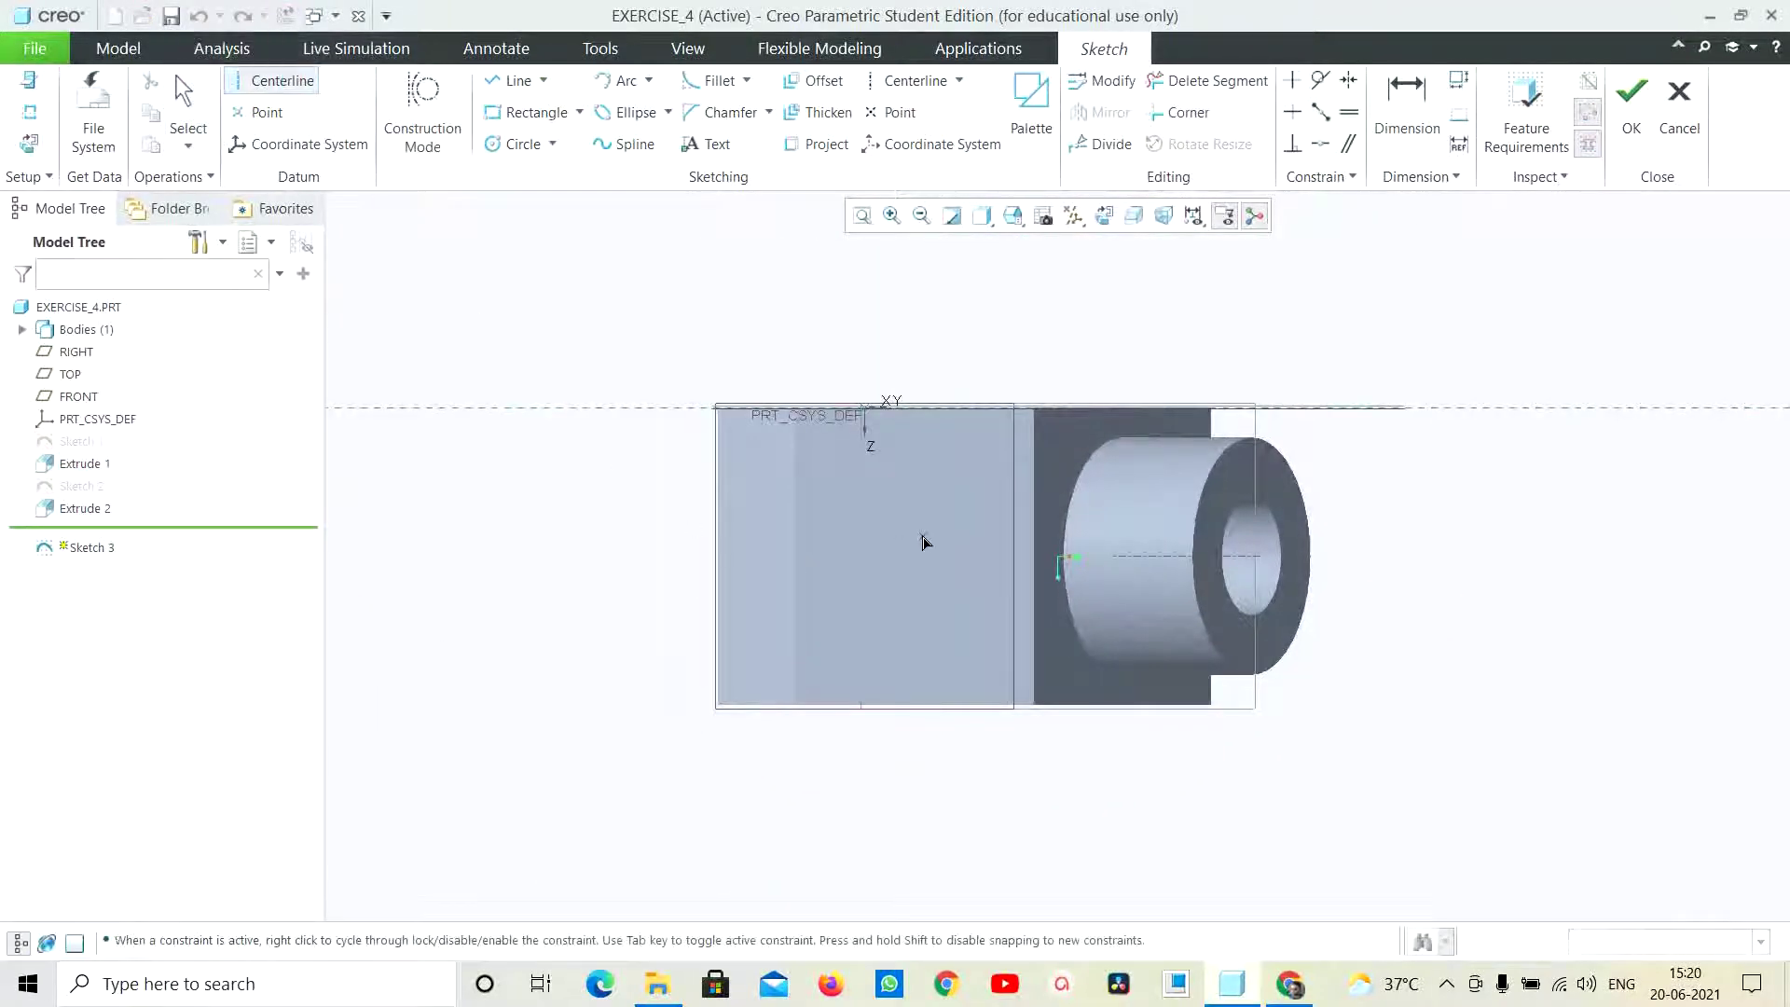
click(826, 479)
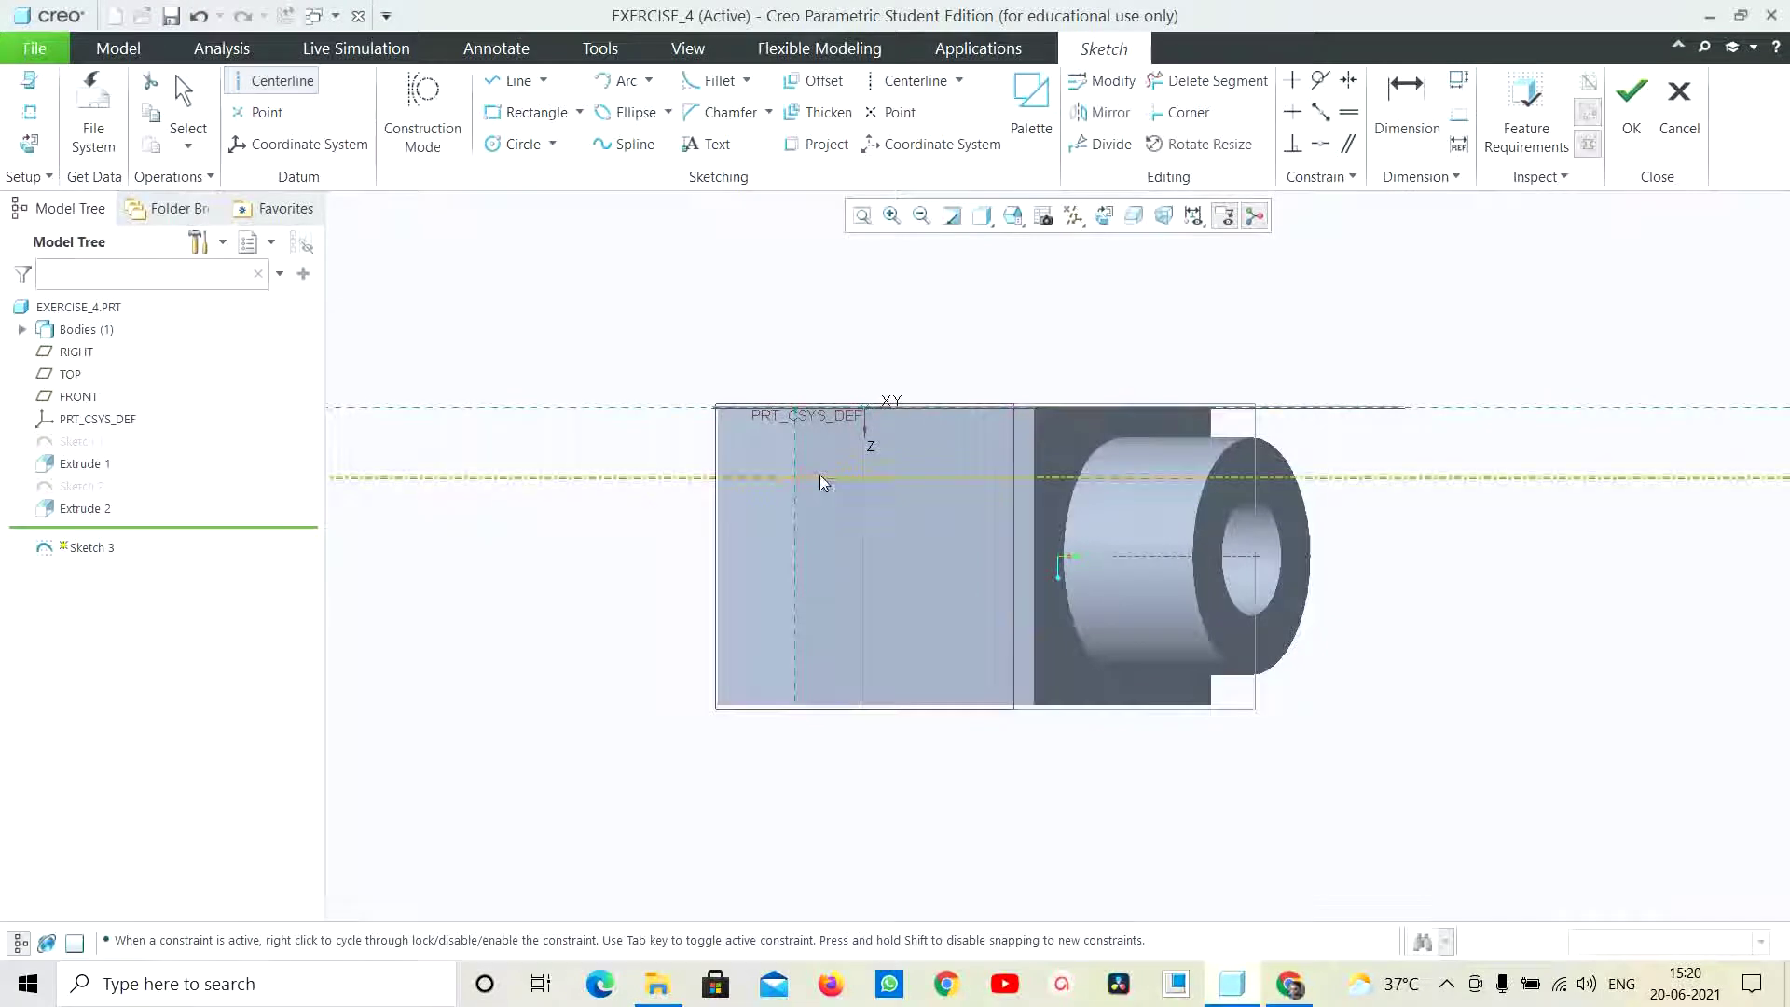
click(809, 645)
click(716, 623)
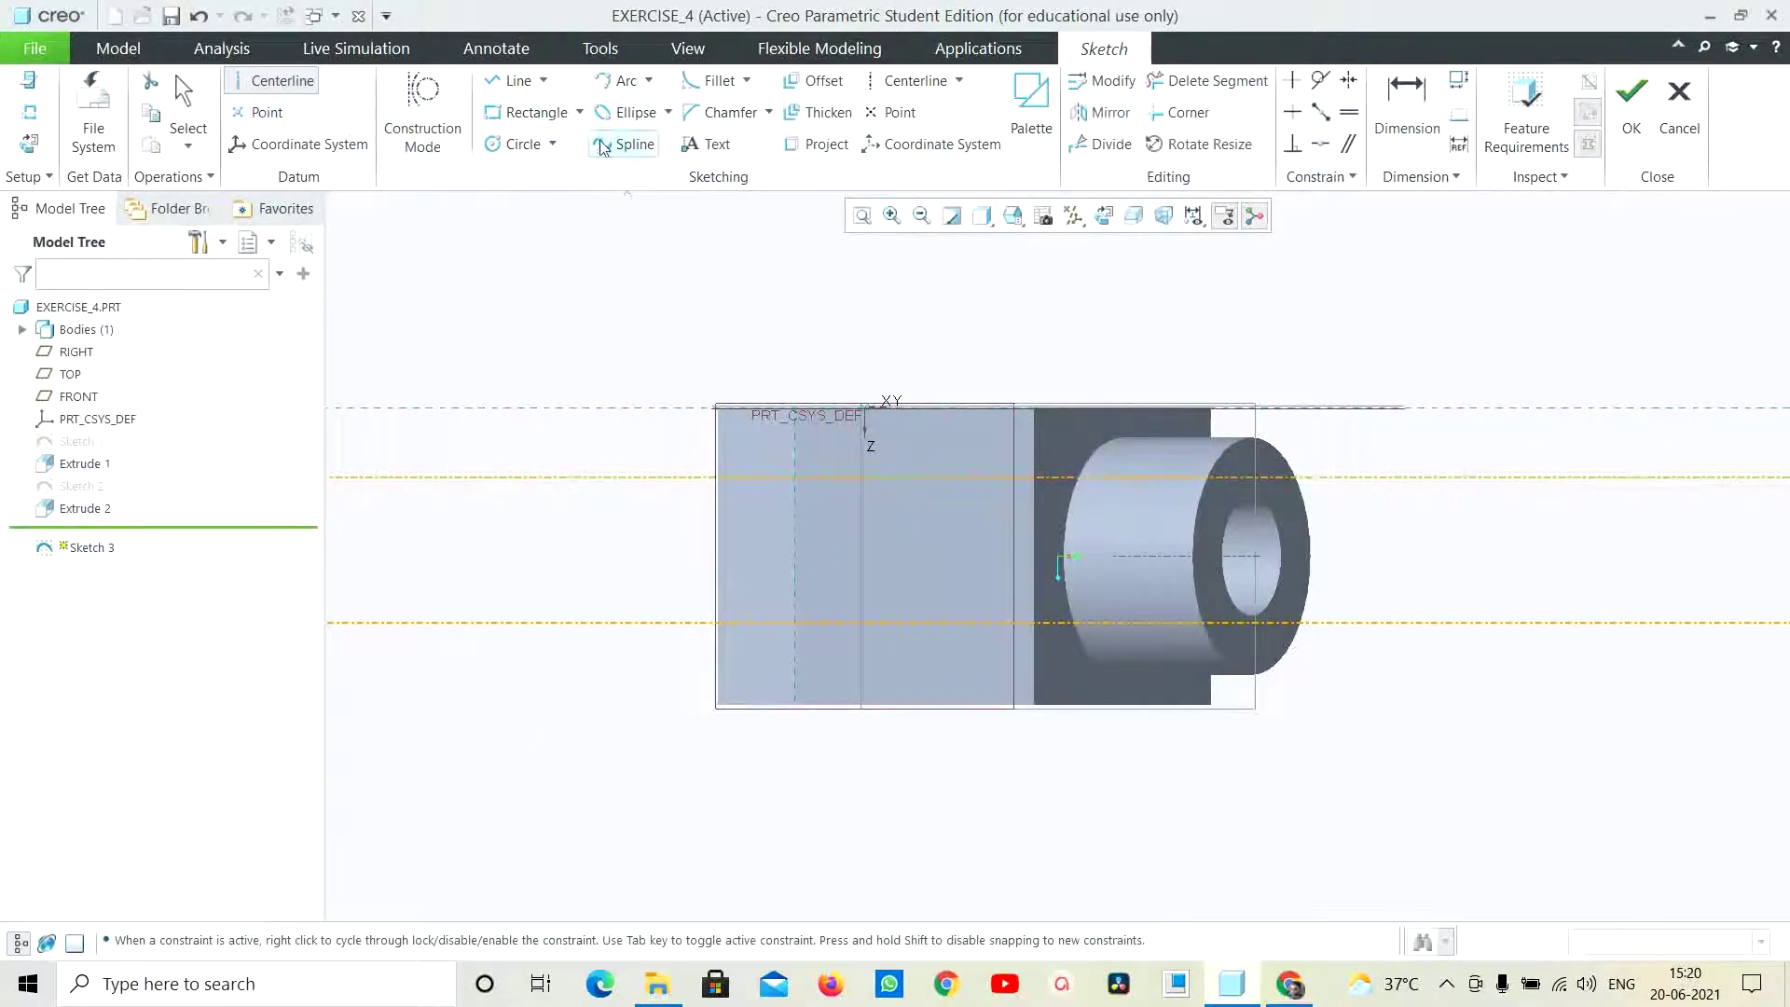
middle_click(672, 553)
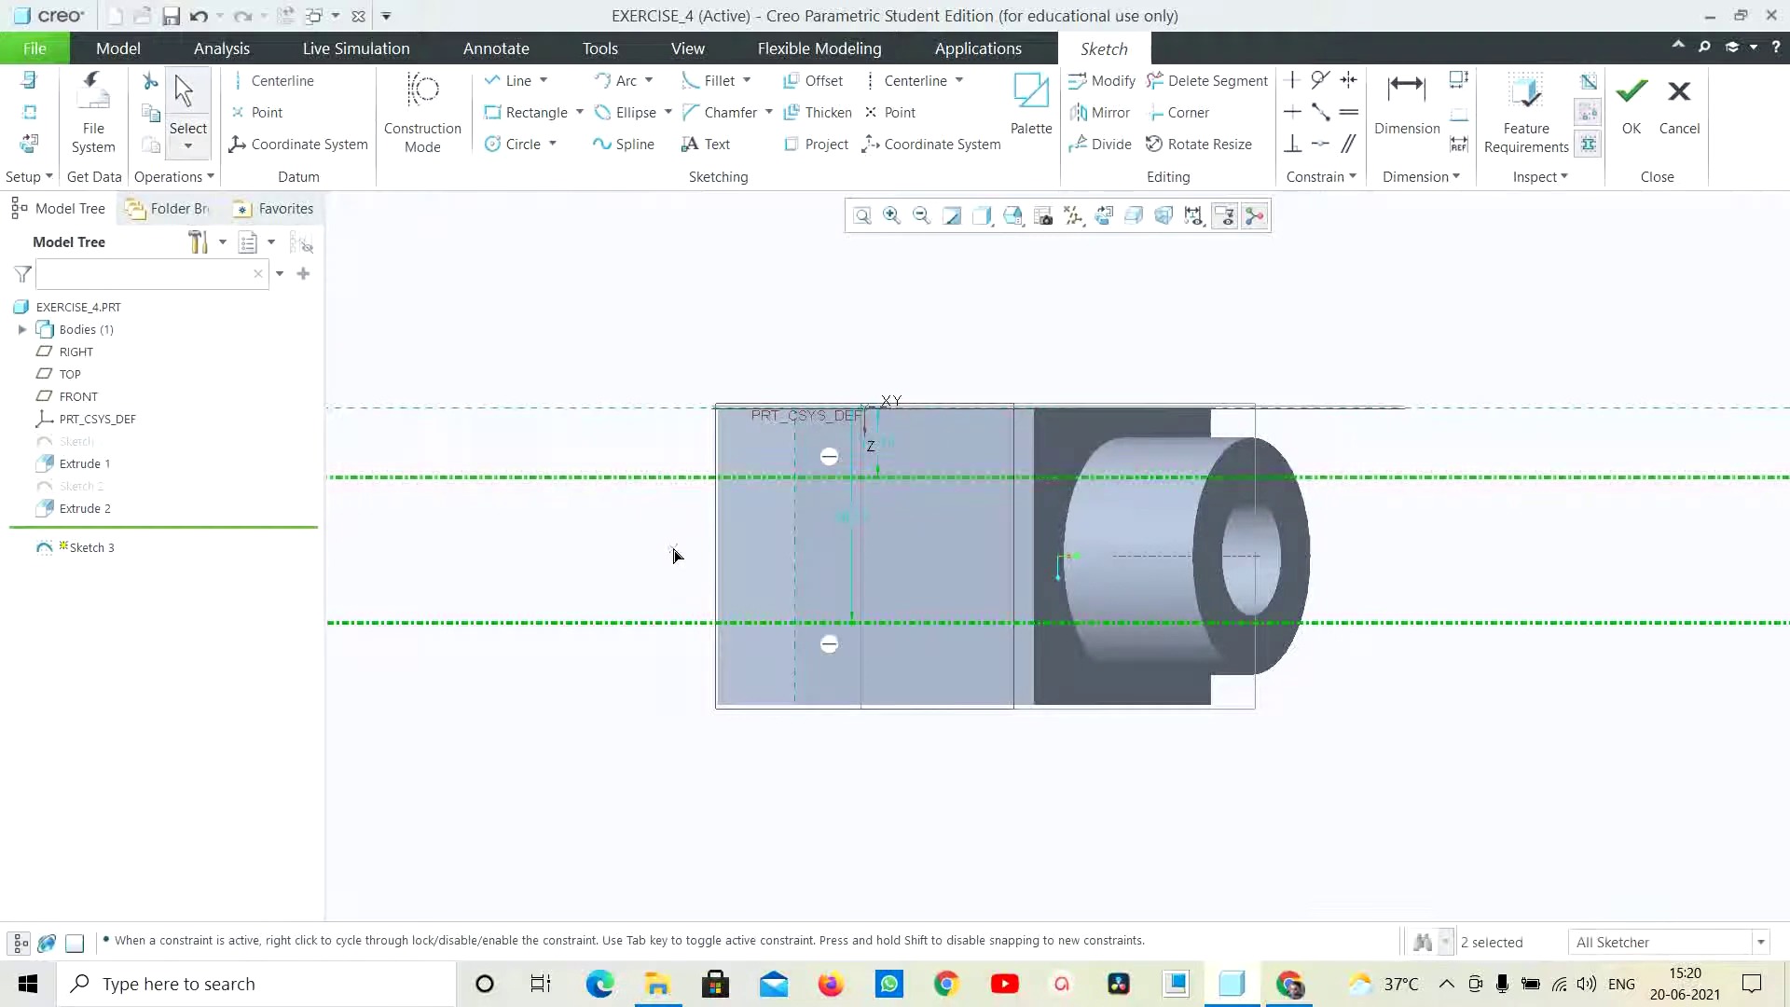
Check the slot spacing in the PDF drawing and set the centerlines' distances from the horizontal reference to 35 mm and 15 mm
double_click(863, 514)
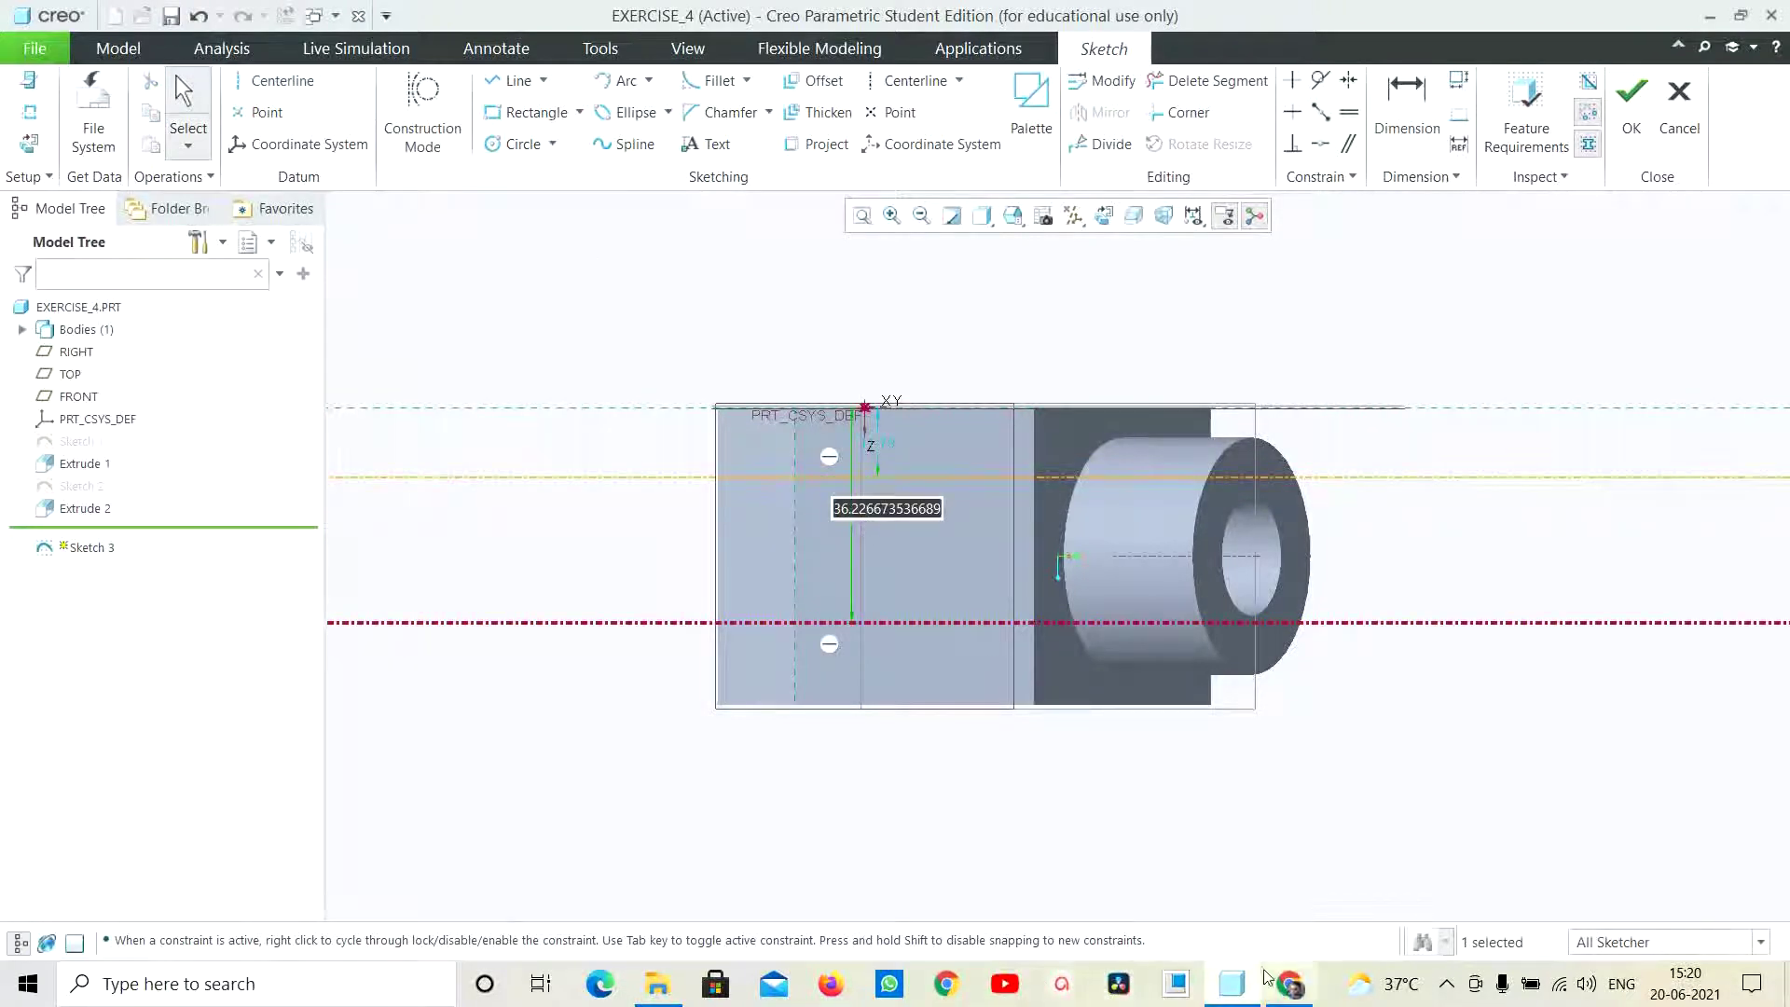
mouse_move(1279, 988)
click(1288, 914)
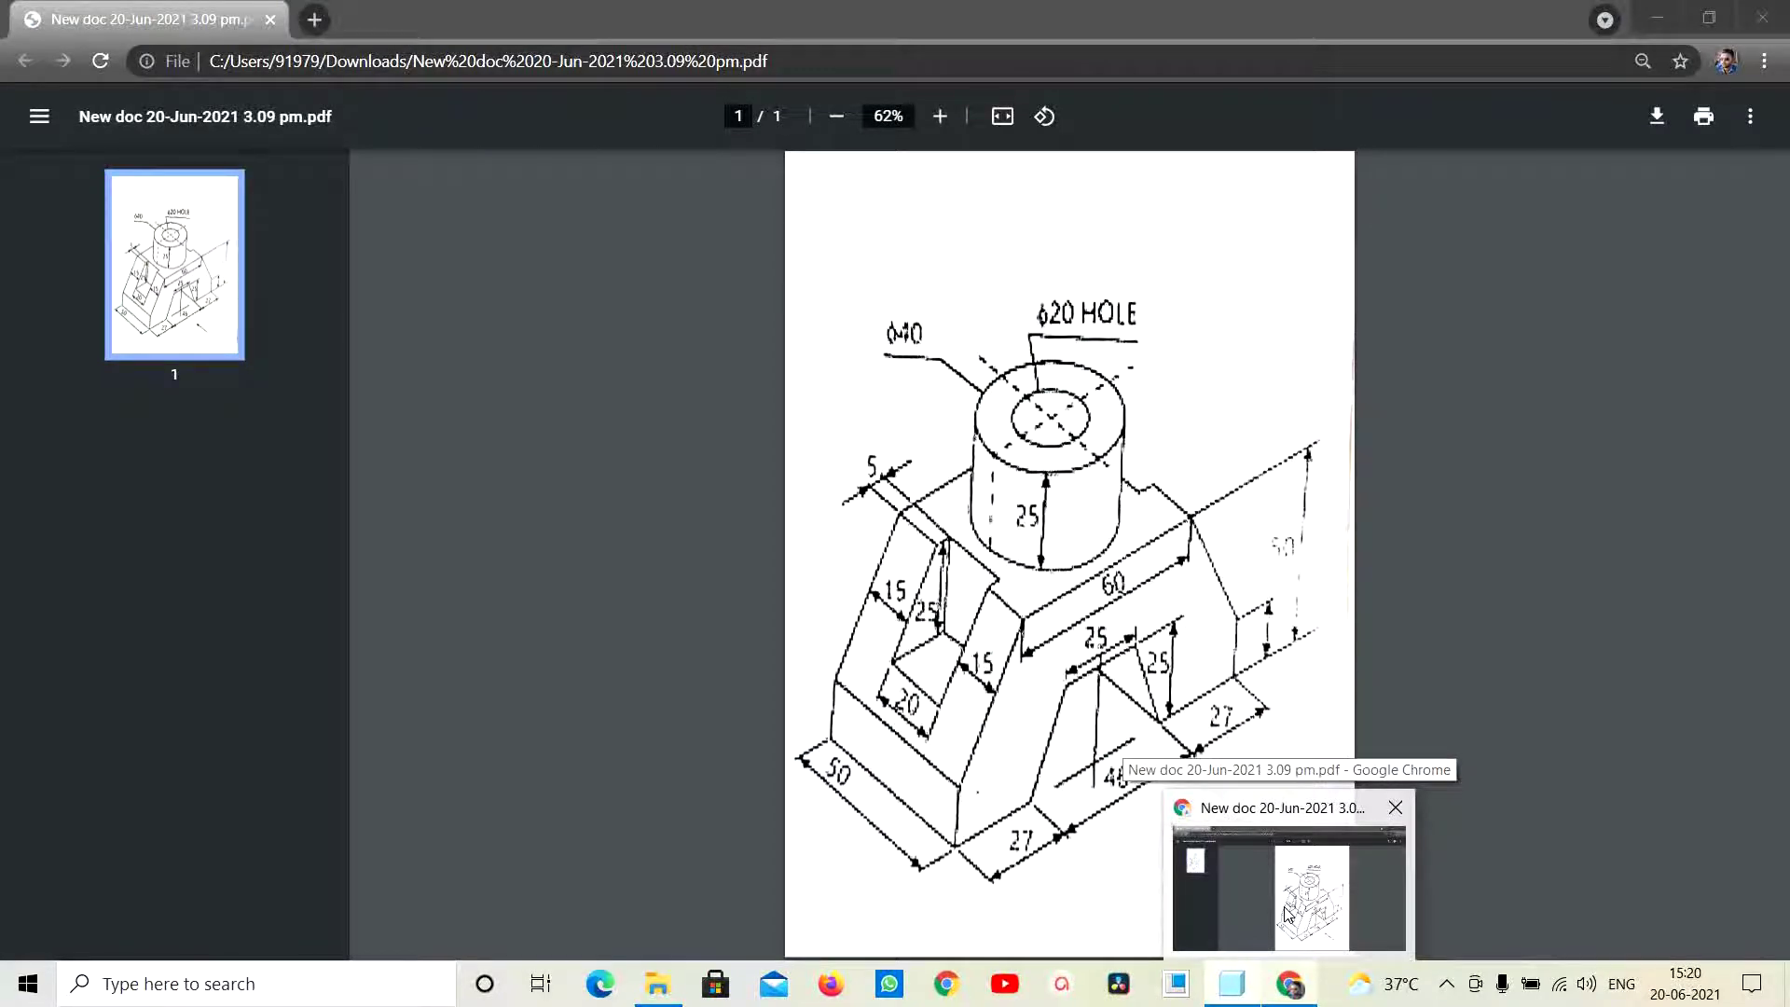
key(alt+Tab)
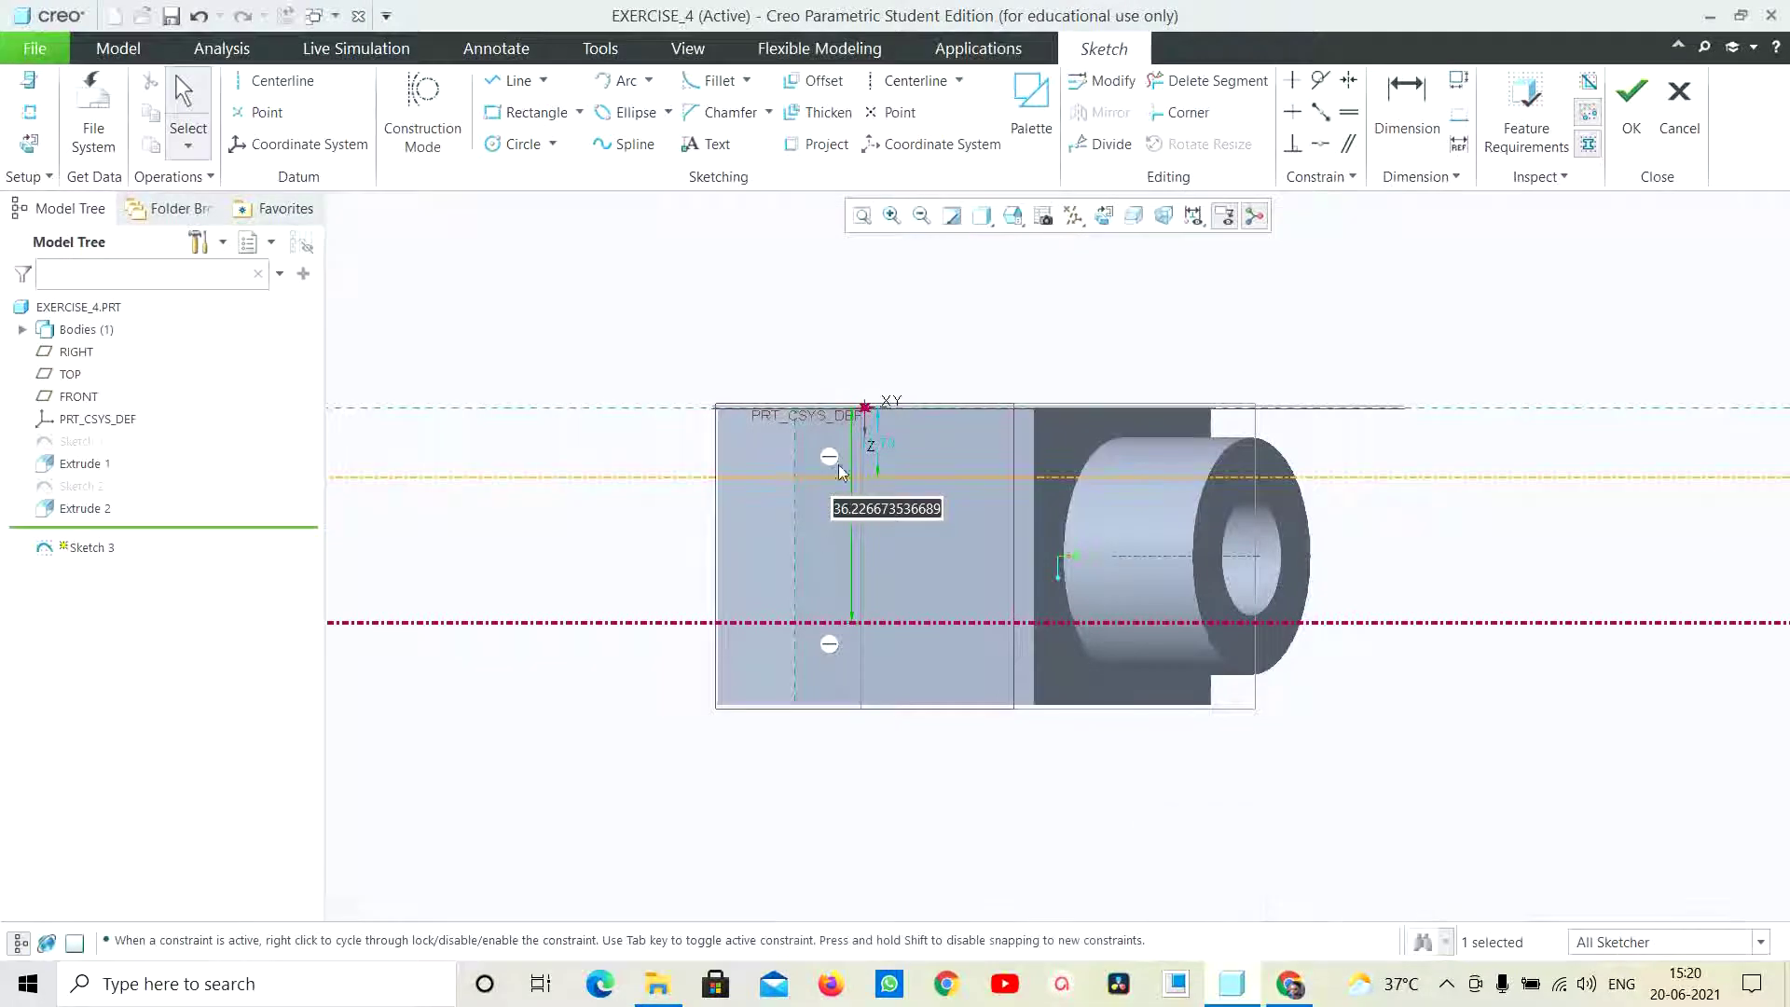
text(35)
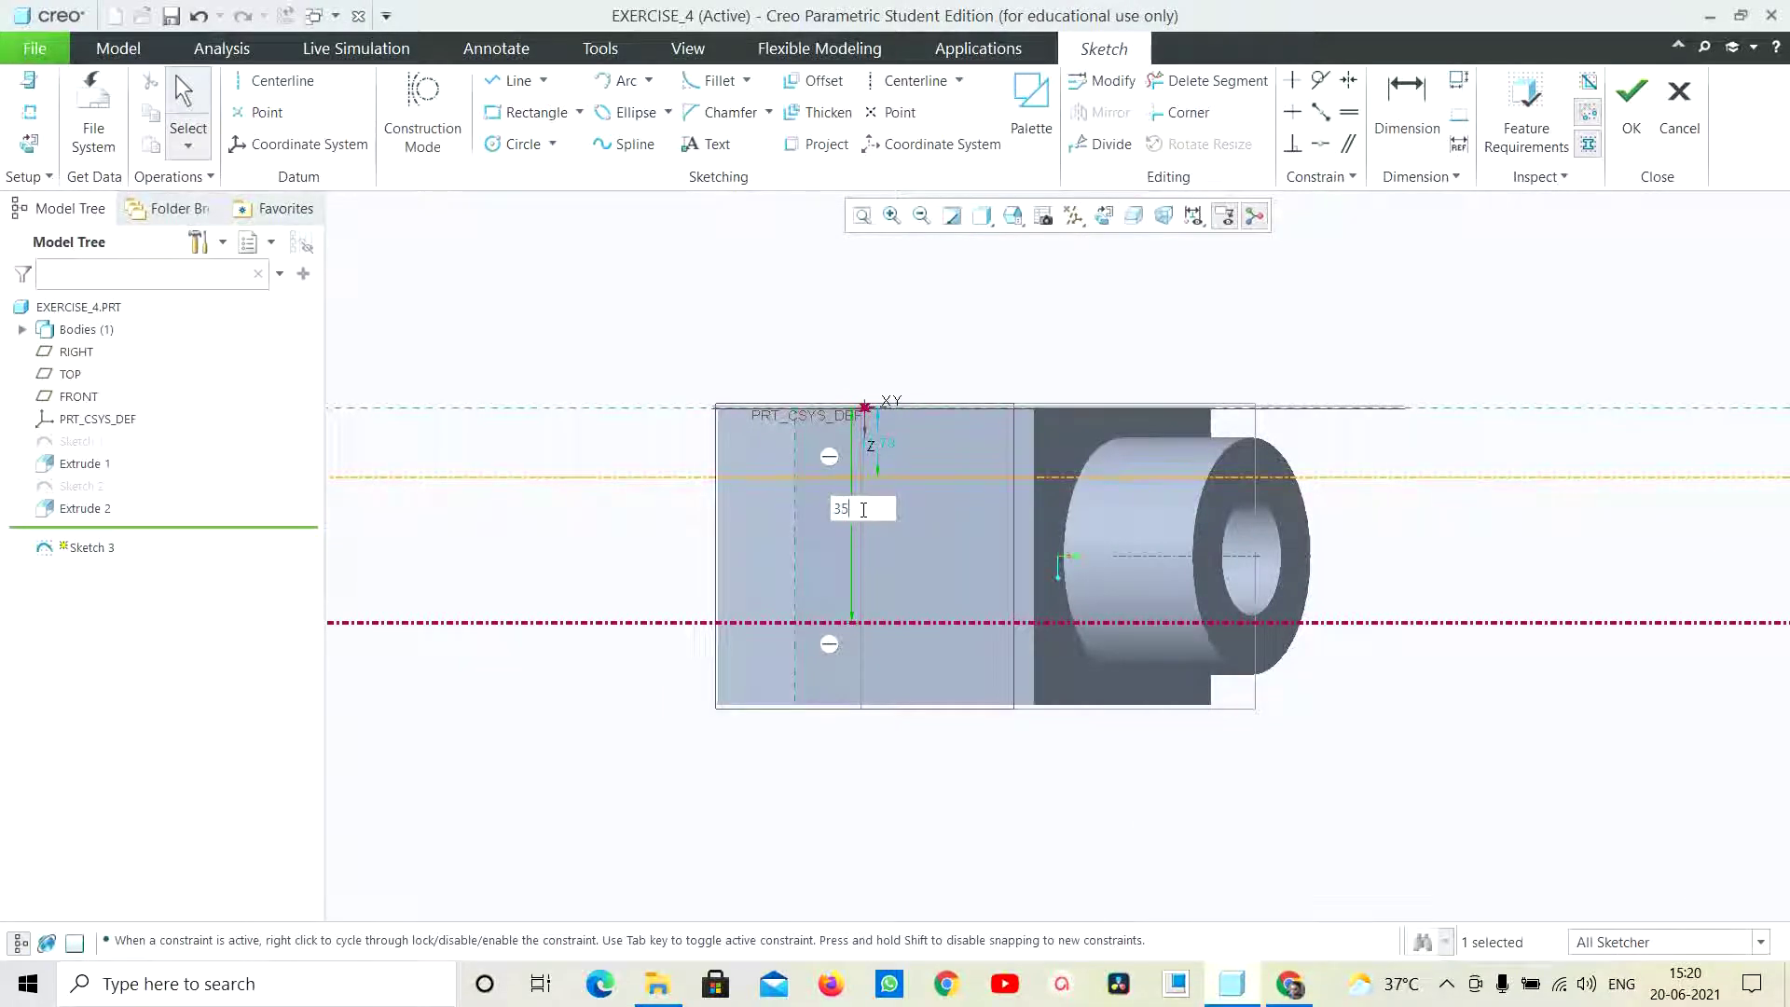
key(Return)
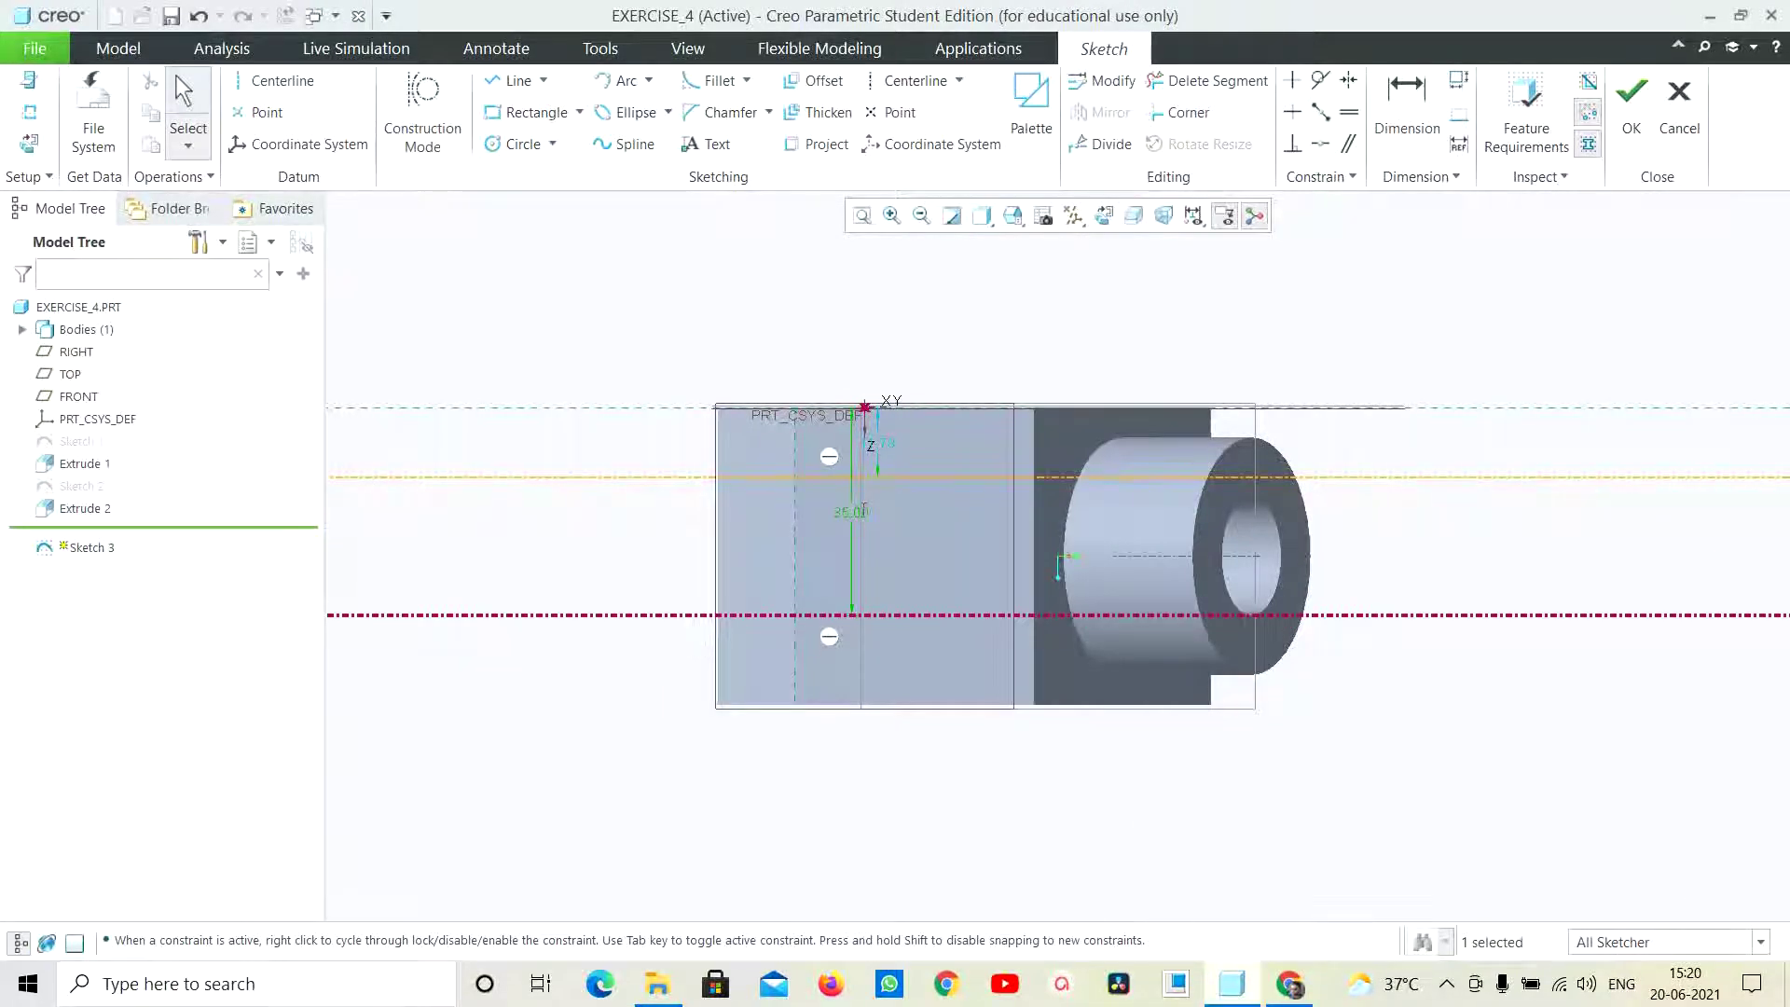
double_click(874, 446)
text(15)
key(Return)
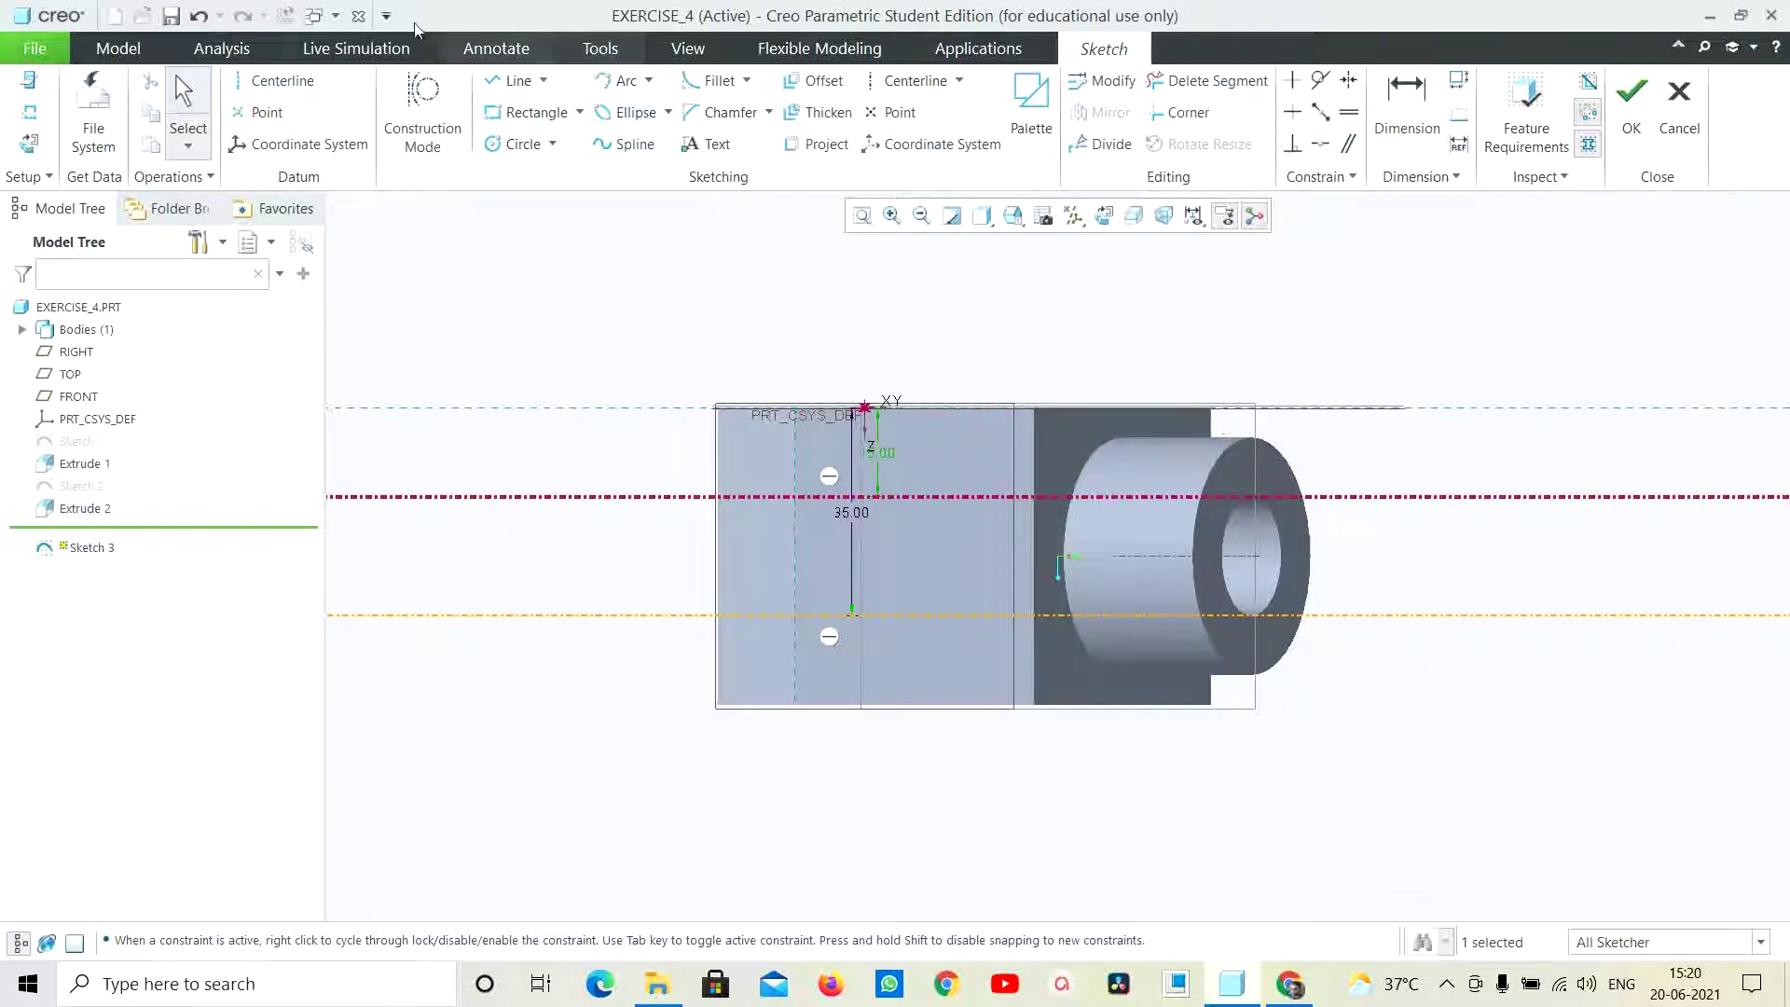
Sketch a closed rectangle about 30 mm long between the two centerlines, with one end on the slanted face's upper edge
click(513, 81)
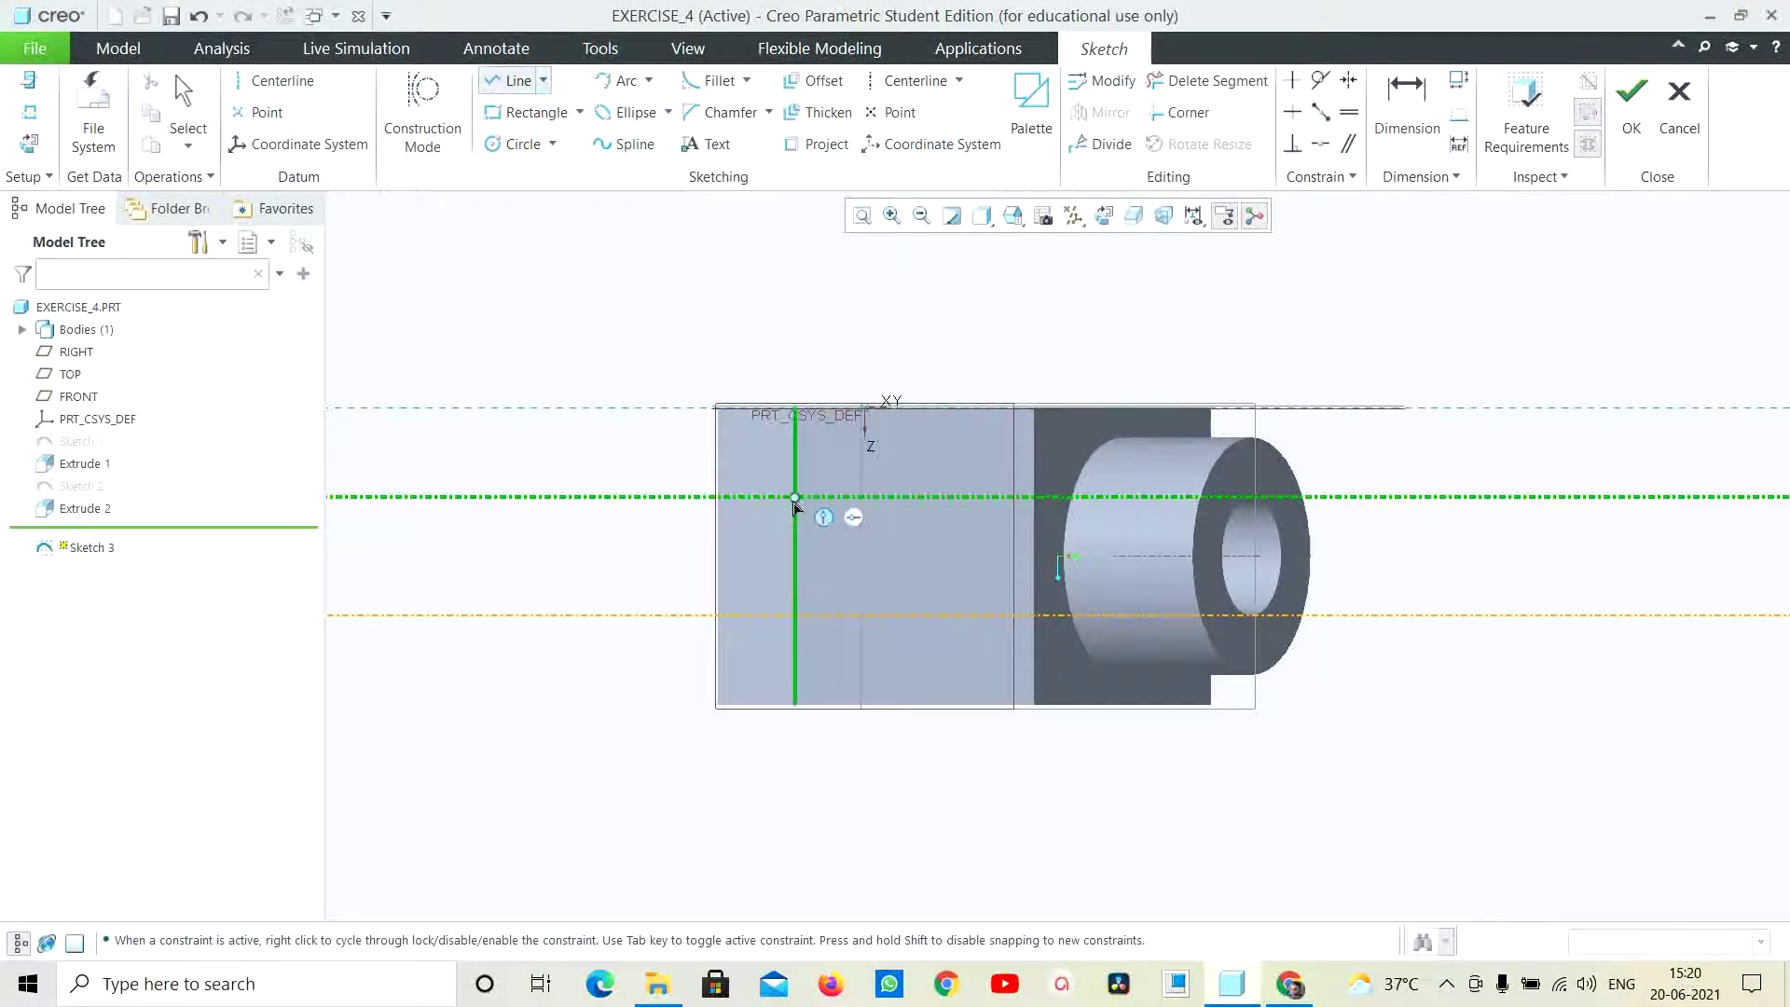
click(1033, 496)
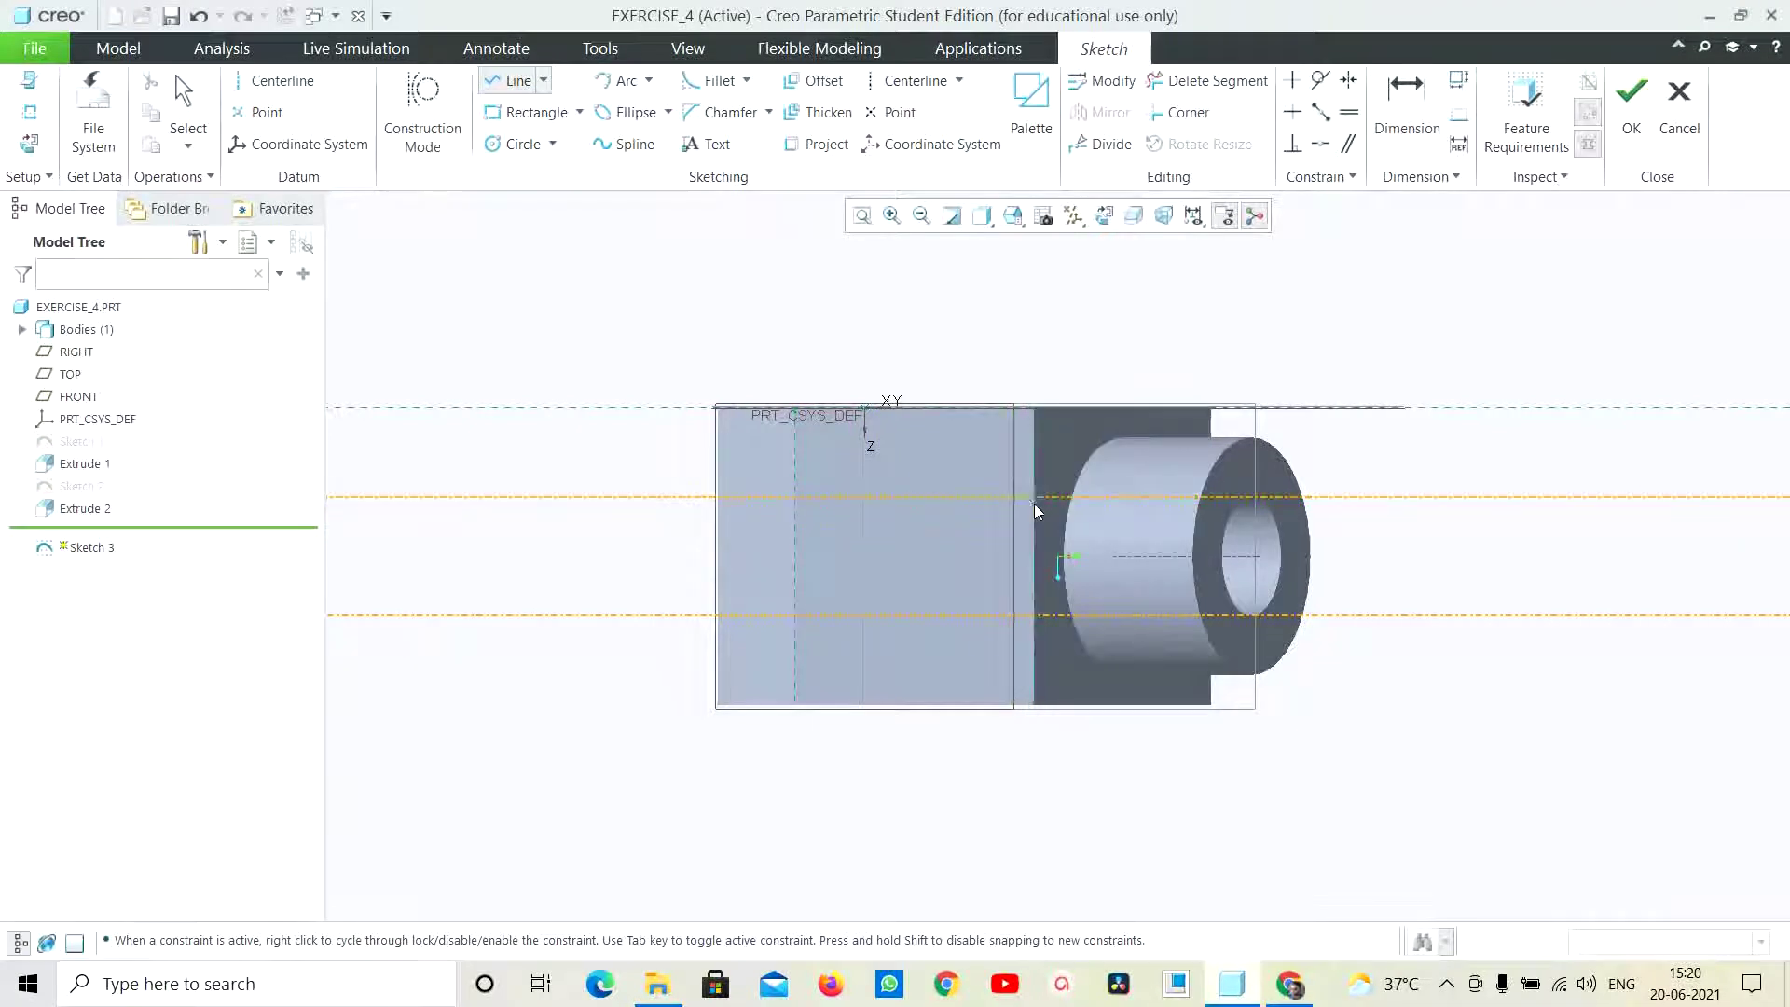
click(1033, 615)
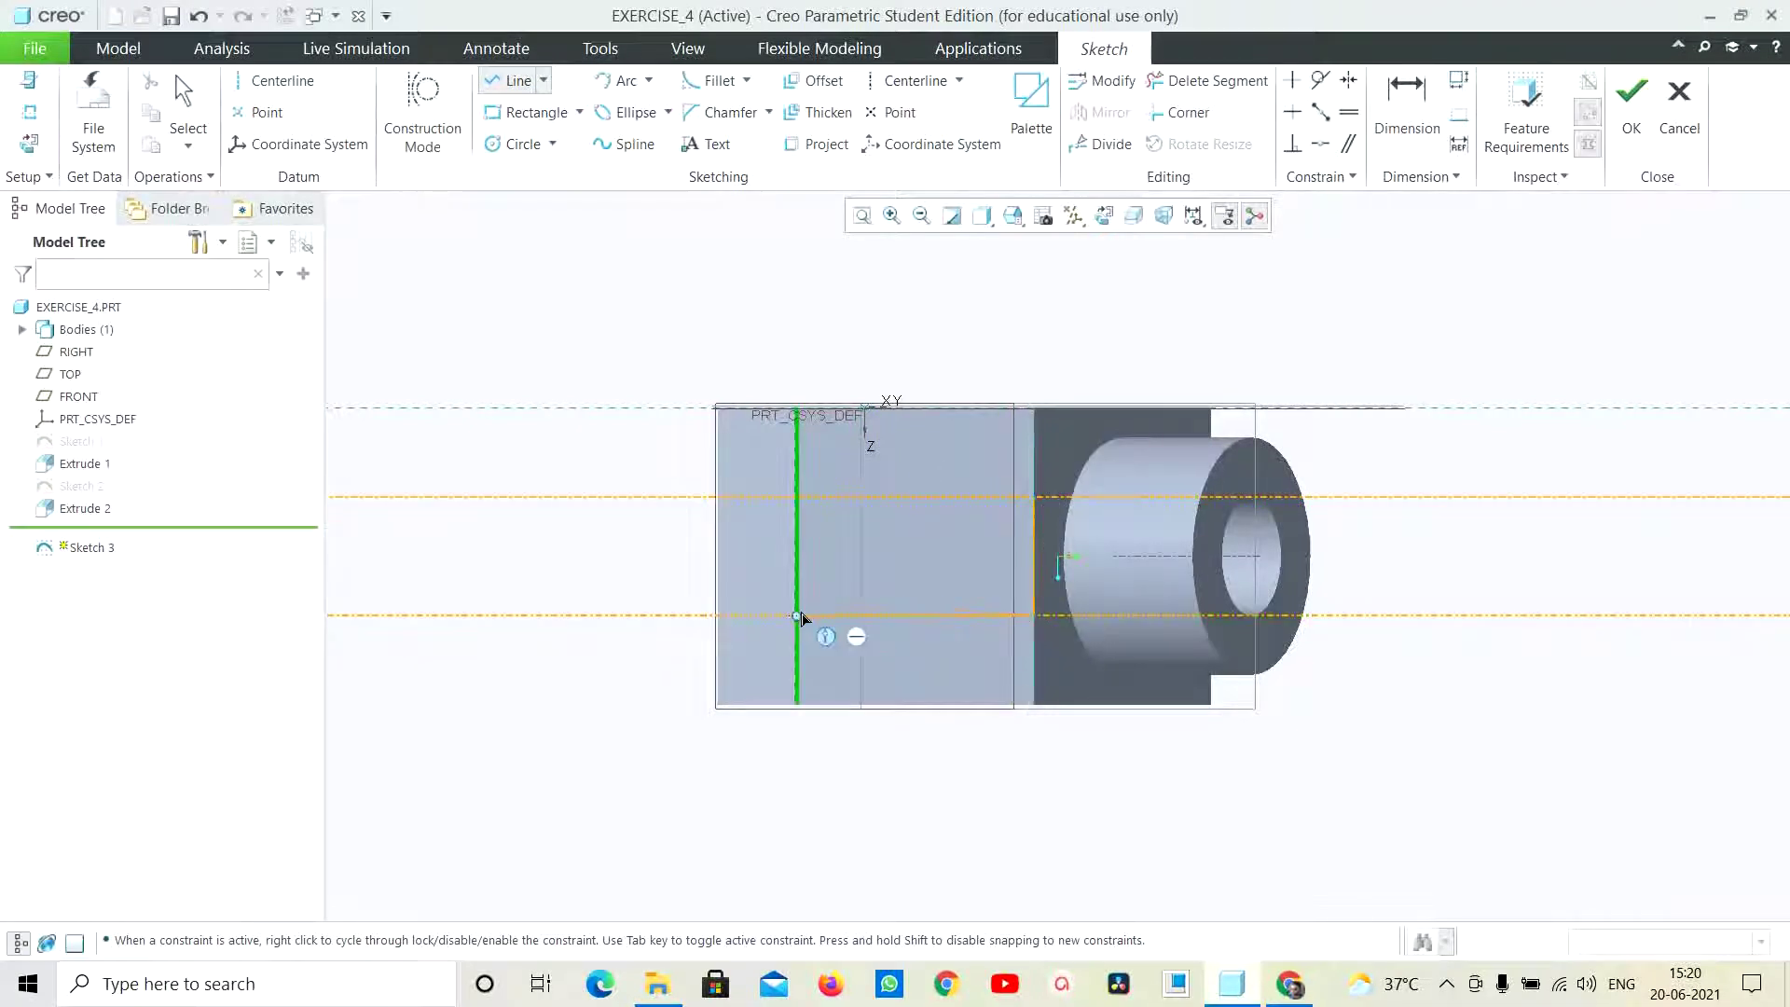
click(855, 615)
click(855, 496)
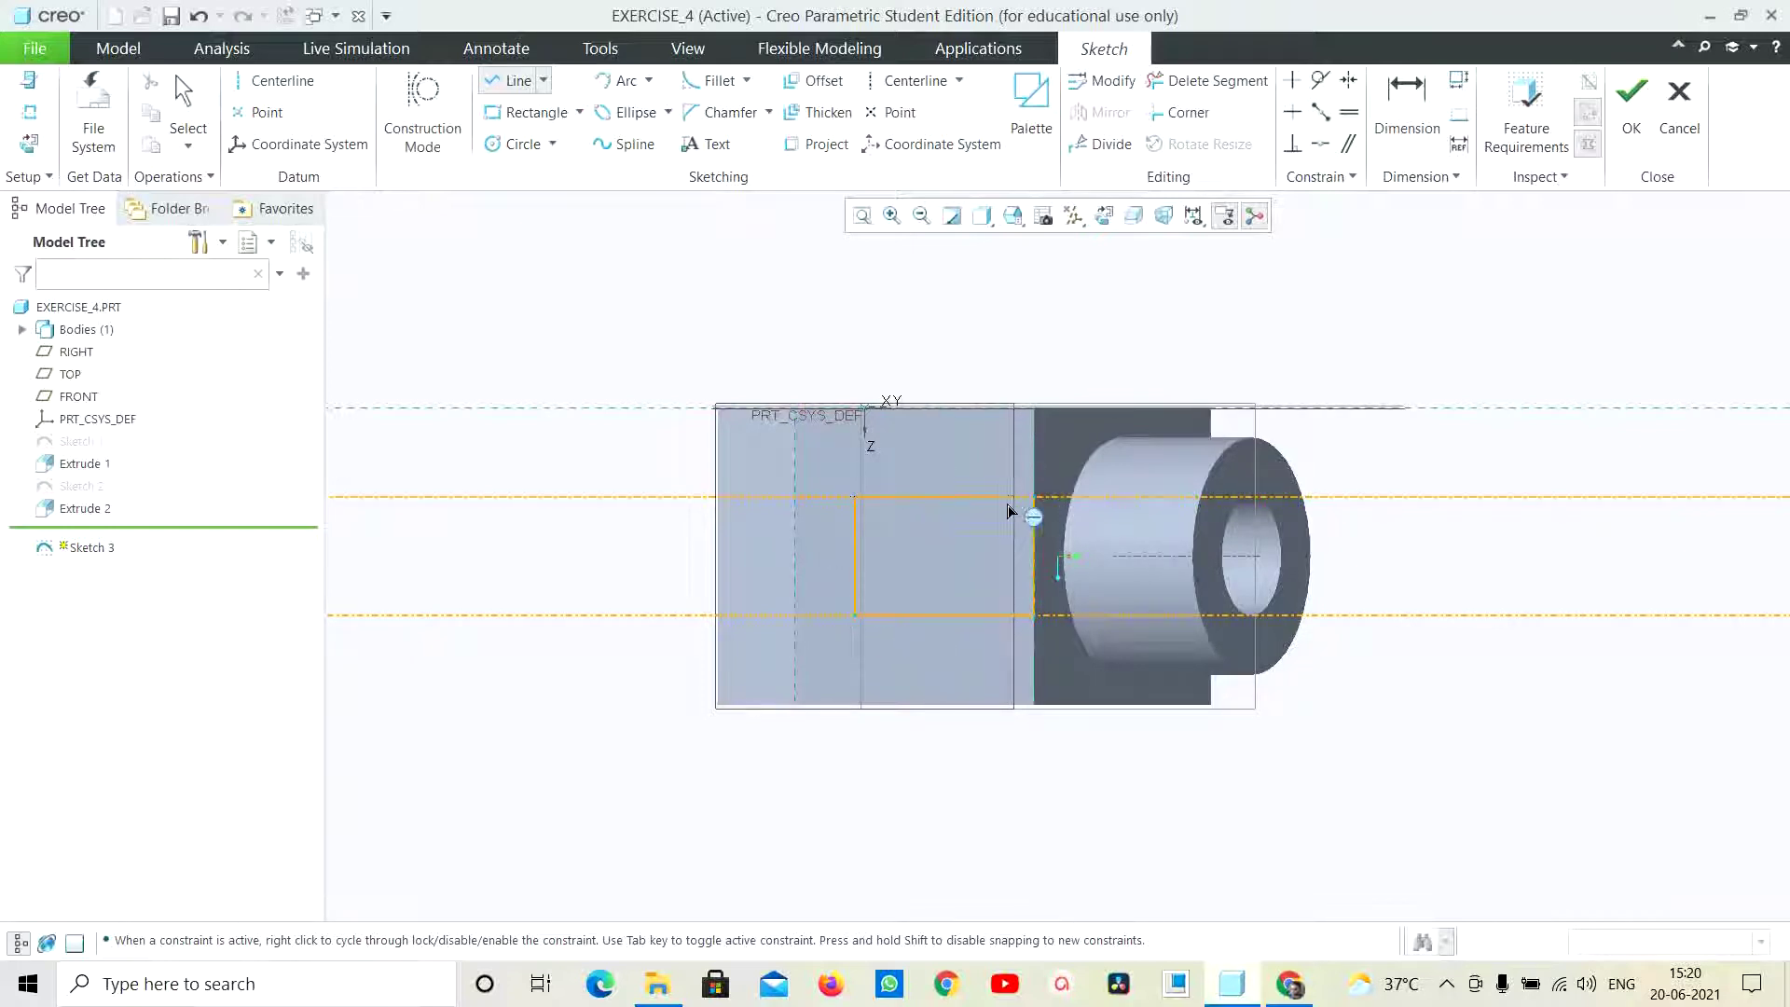
click(1033, 497)
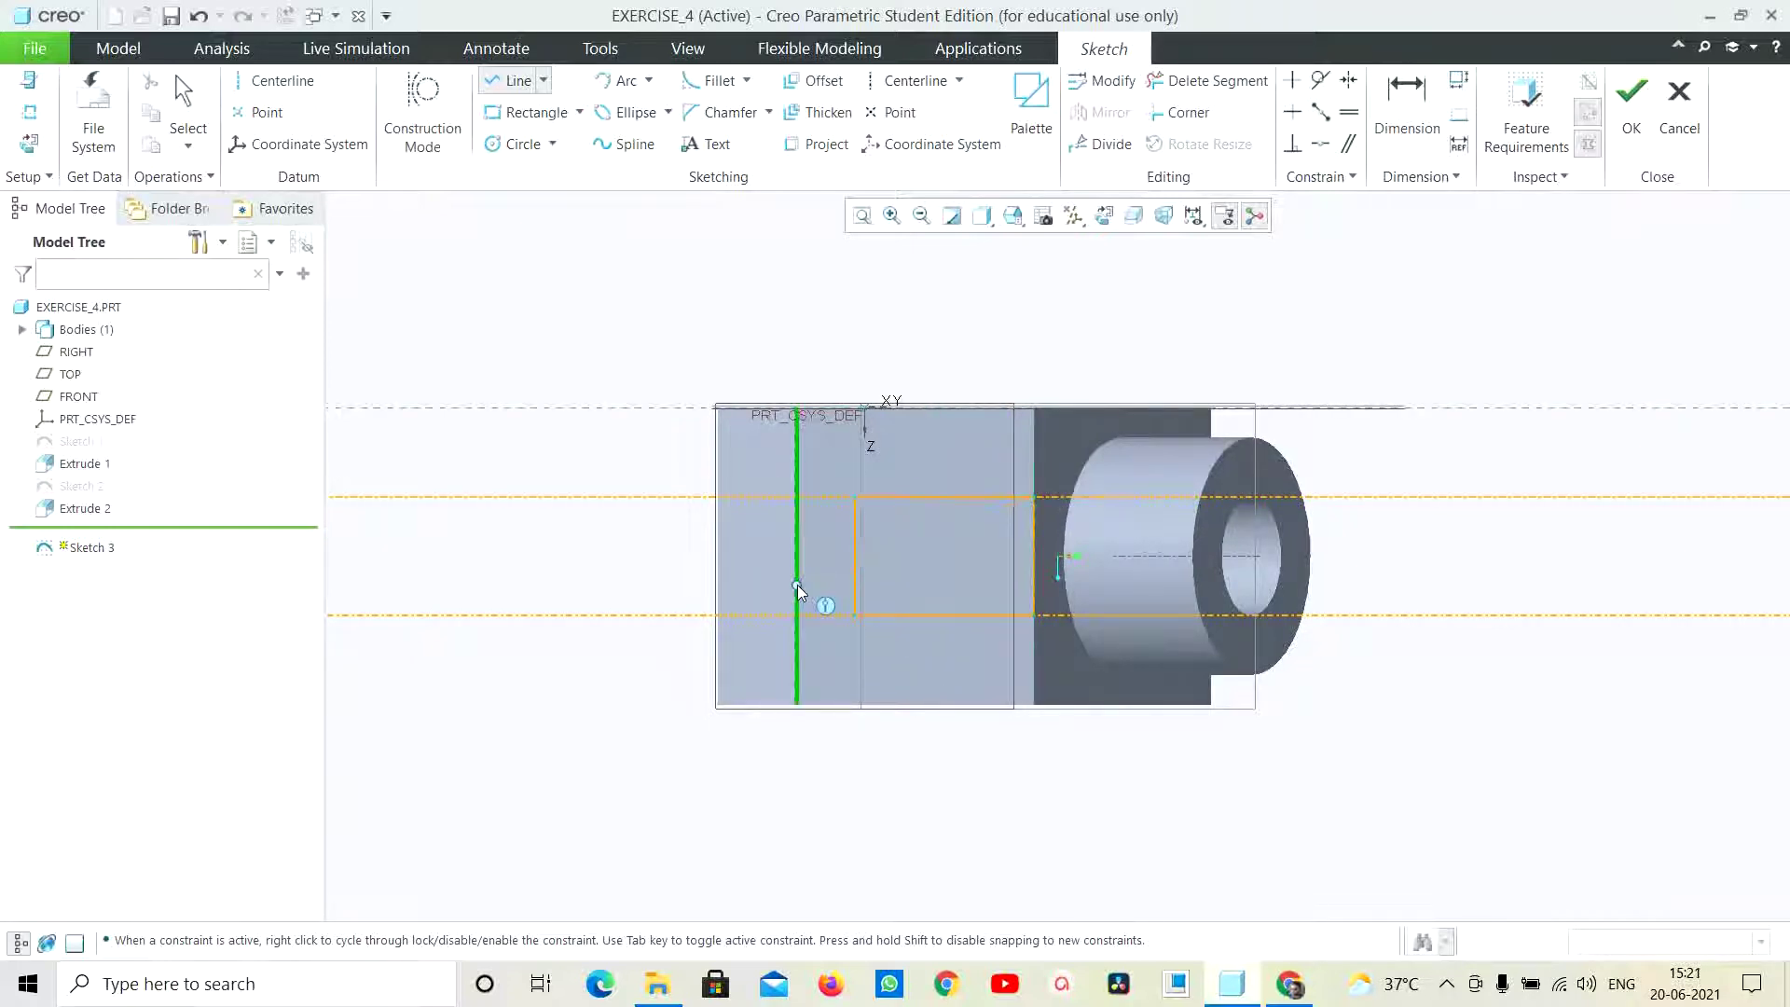
click(1033, 616)
middle_click(1056, 570)
Set the slot rectangle's length along the slanted face to 25 mm and finish the sketch
double_click(964, 628)
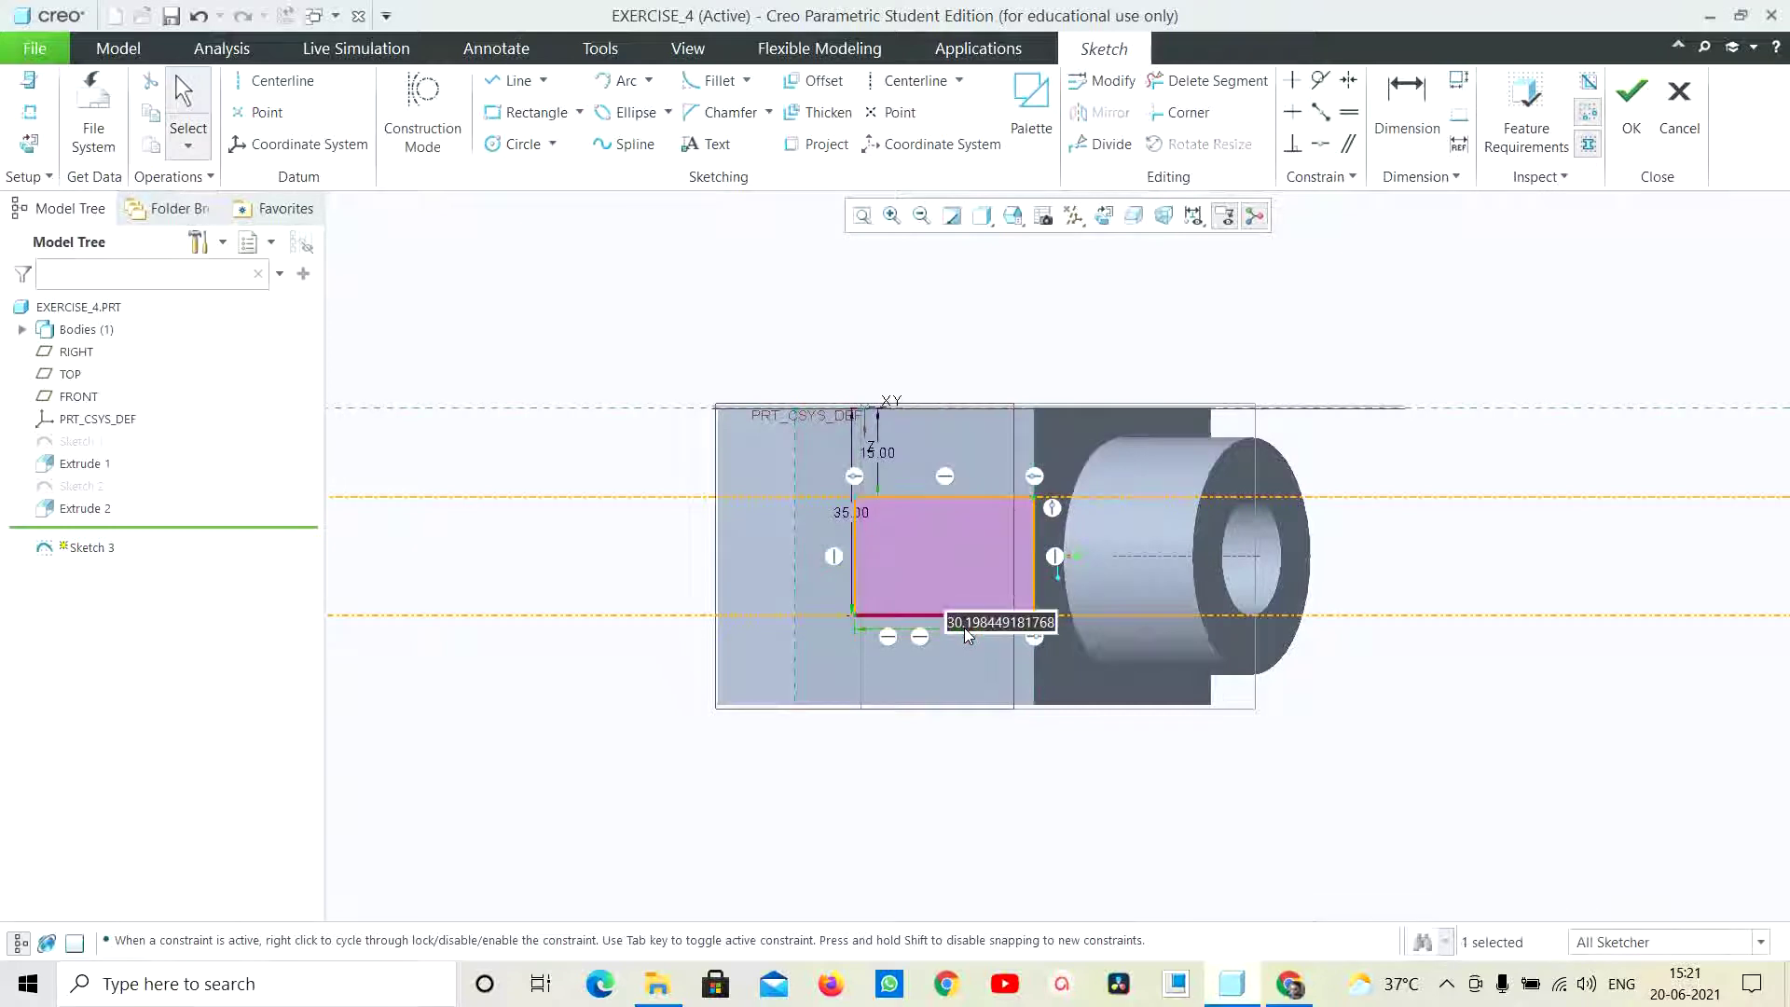
text(25)
key(Return)
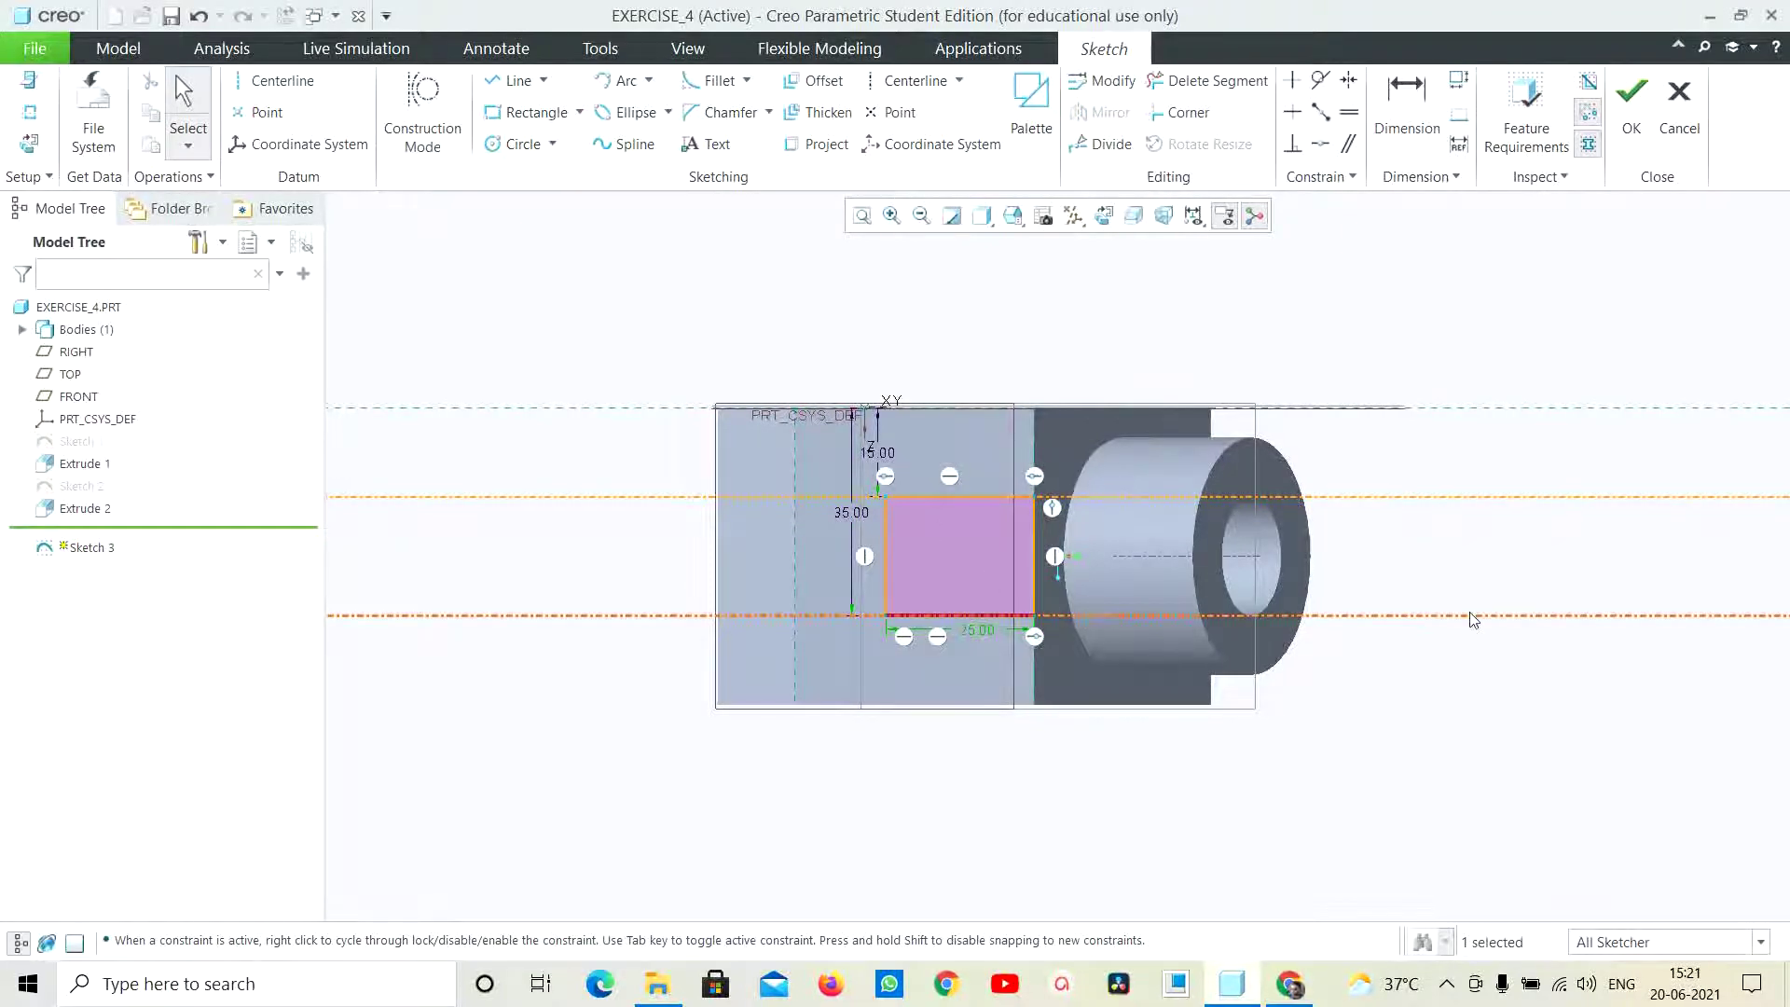
click(1634, 115)
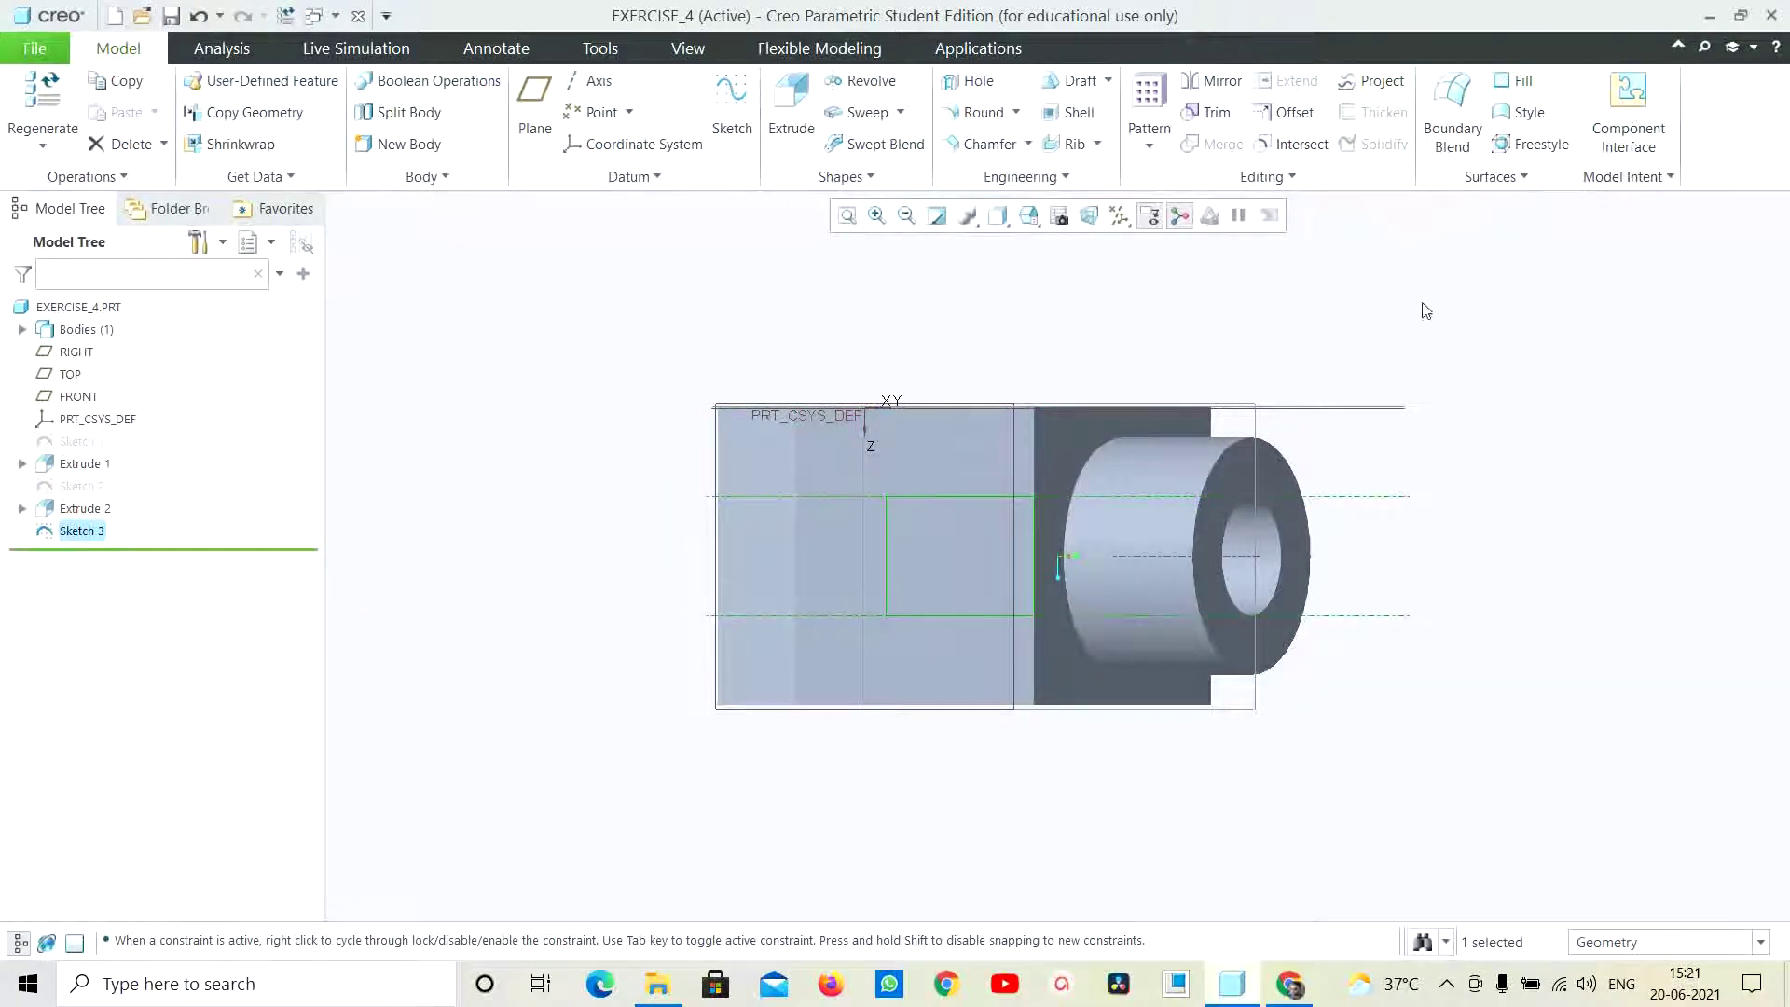
Check the slot in the PDF drawing and extrude the rectangle 13.5 mm into the bracket, flipping the direction so it removes material
click(789, 103)
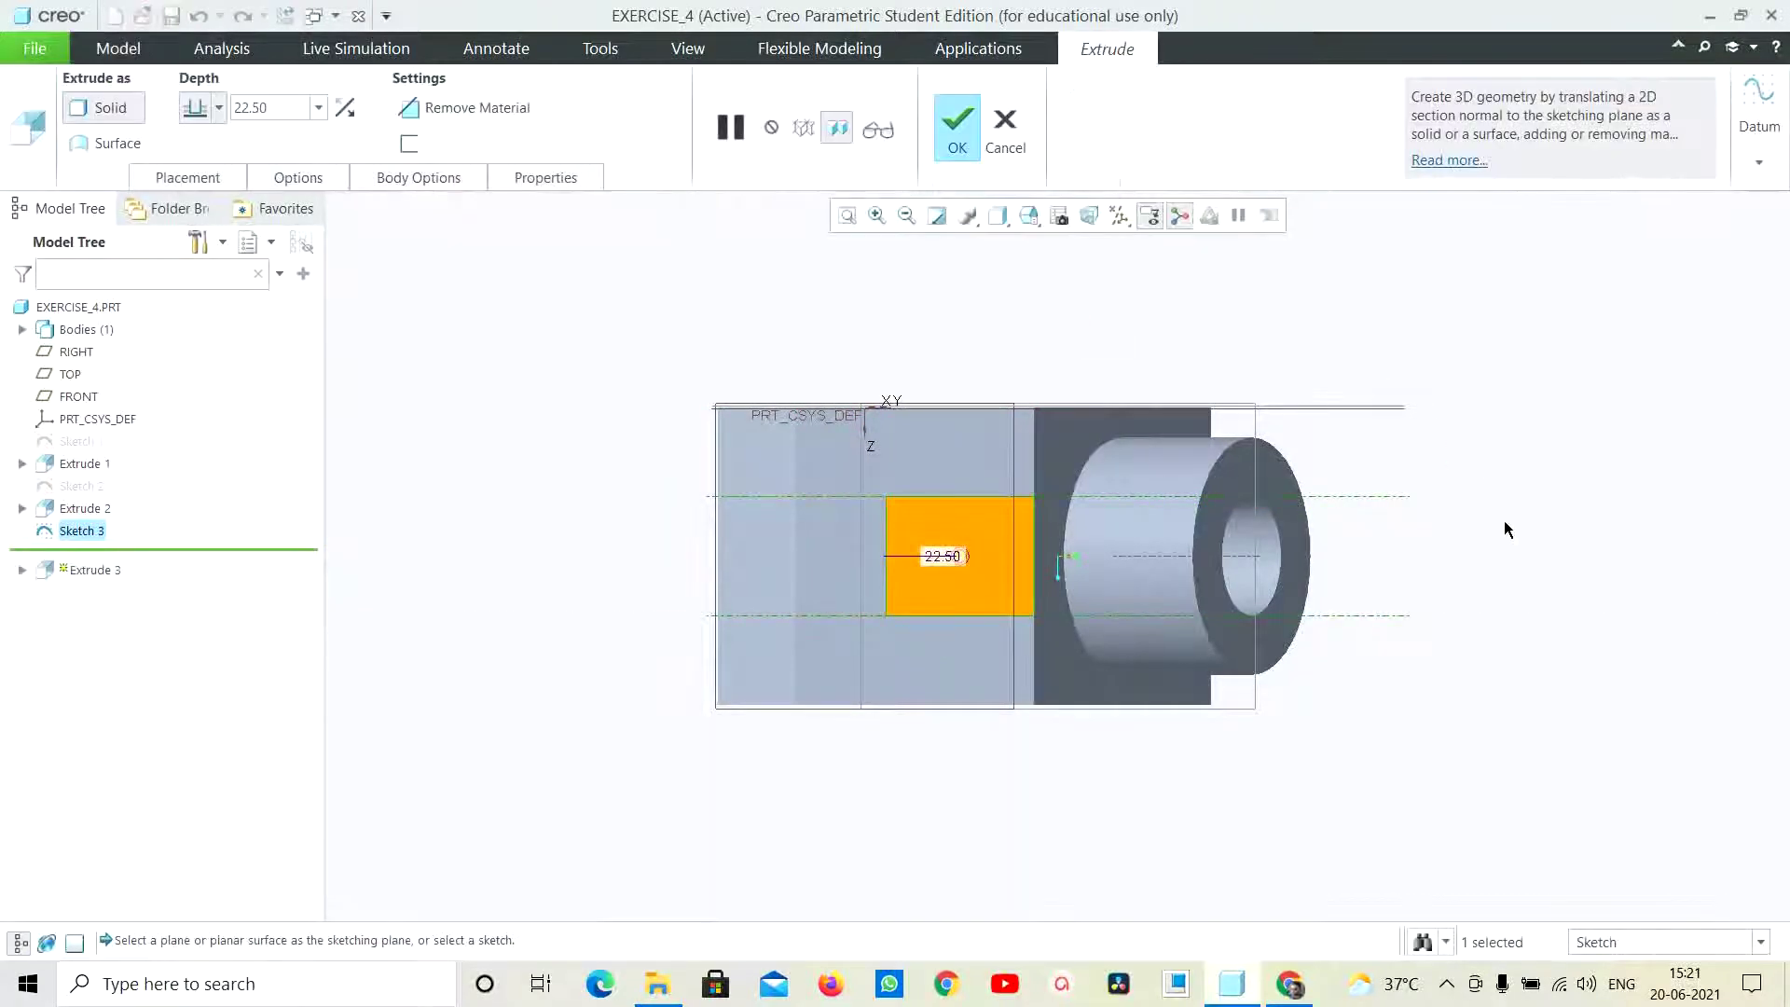
double_click(282, 108)
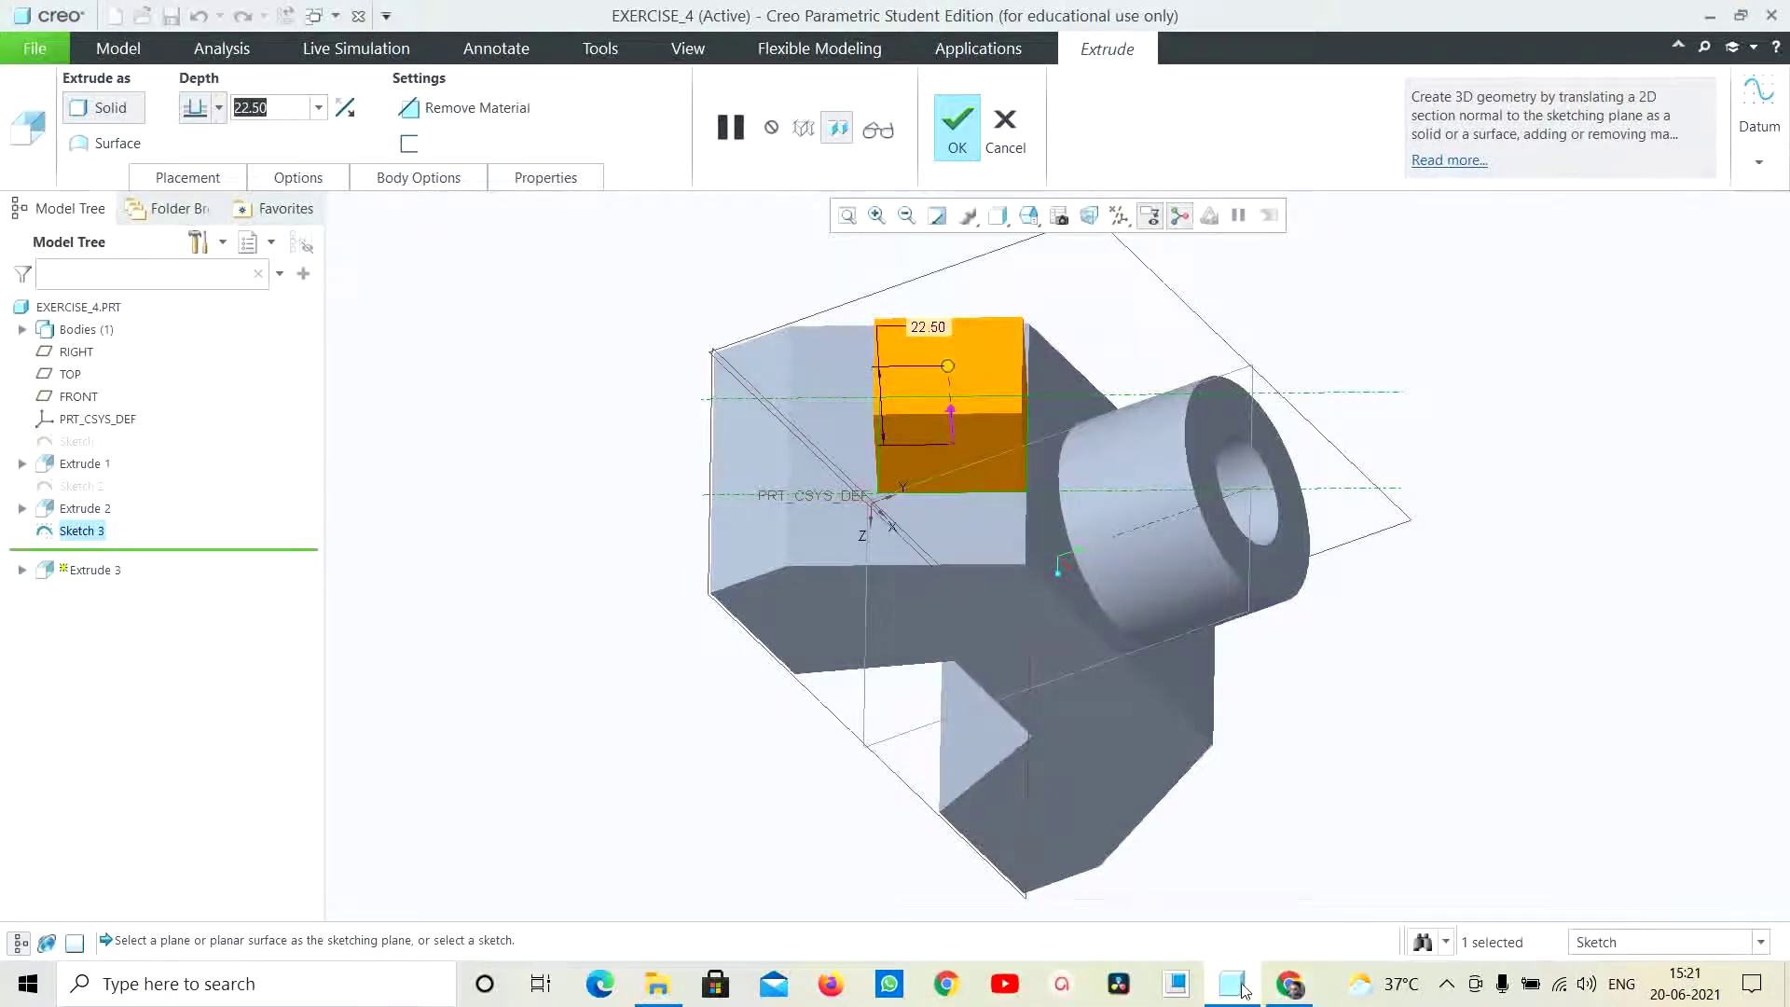
mouse_move(1240, 986)
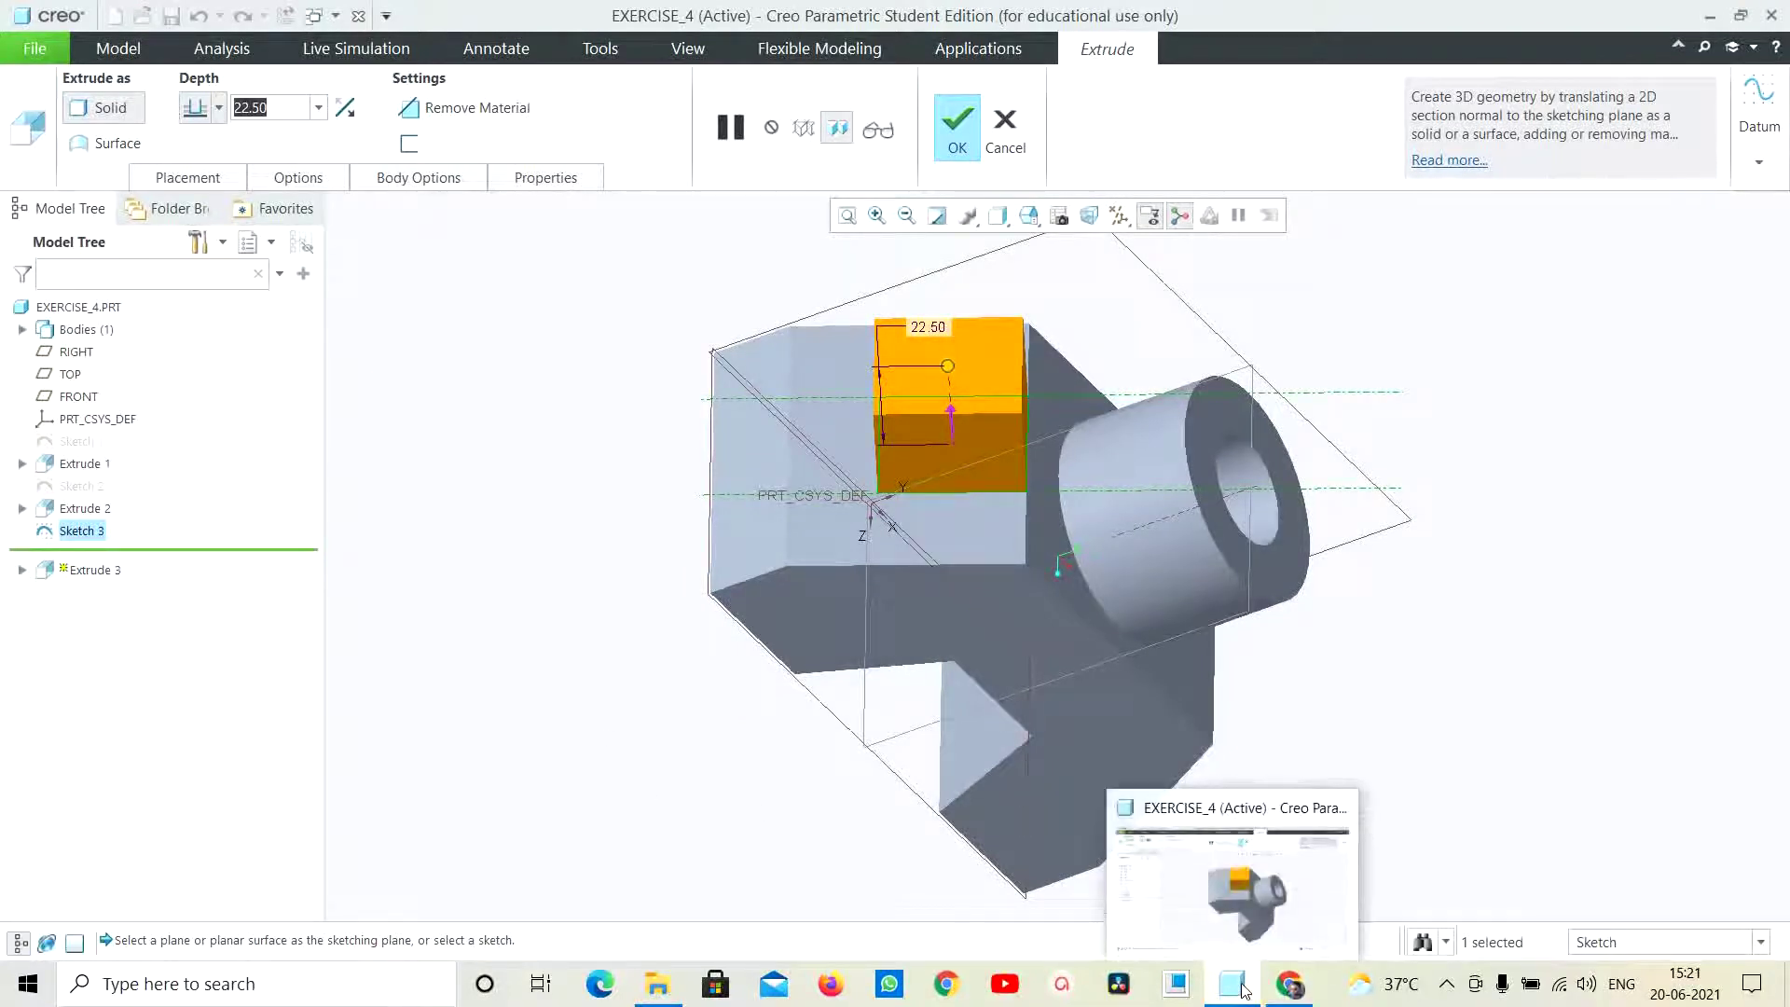
click(1290, 983)
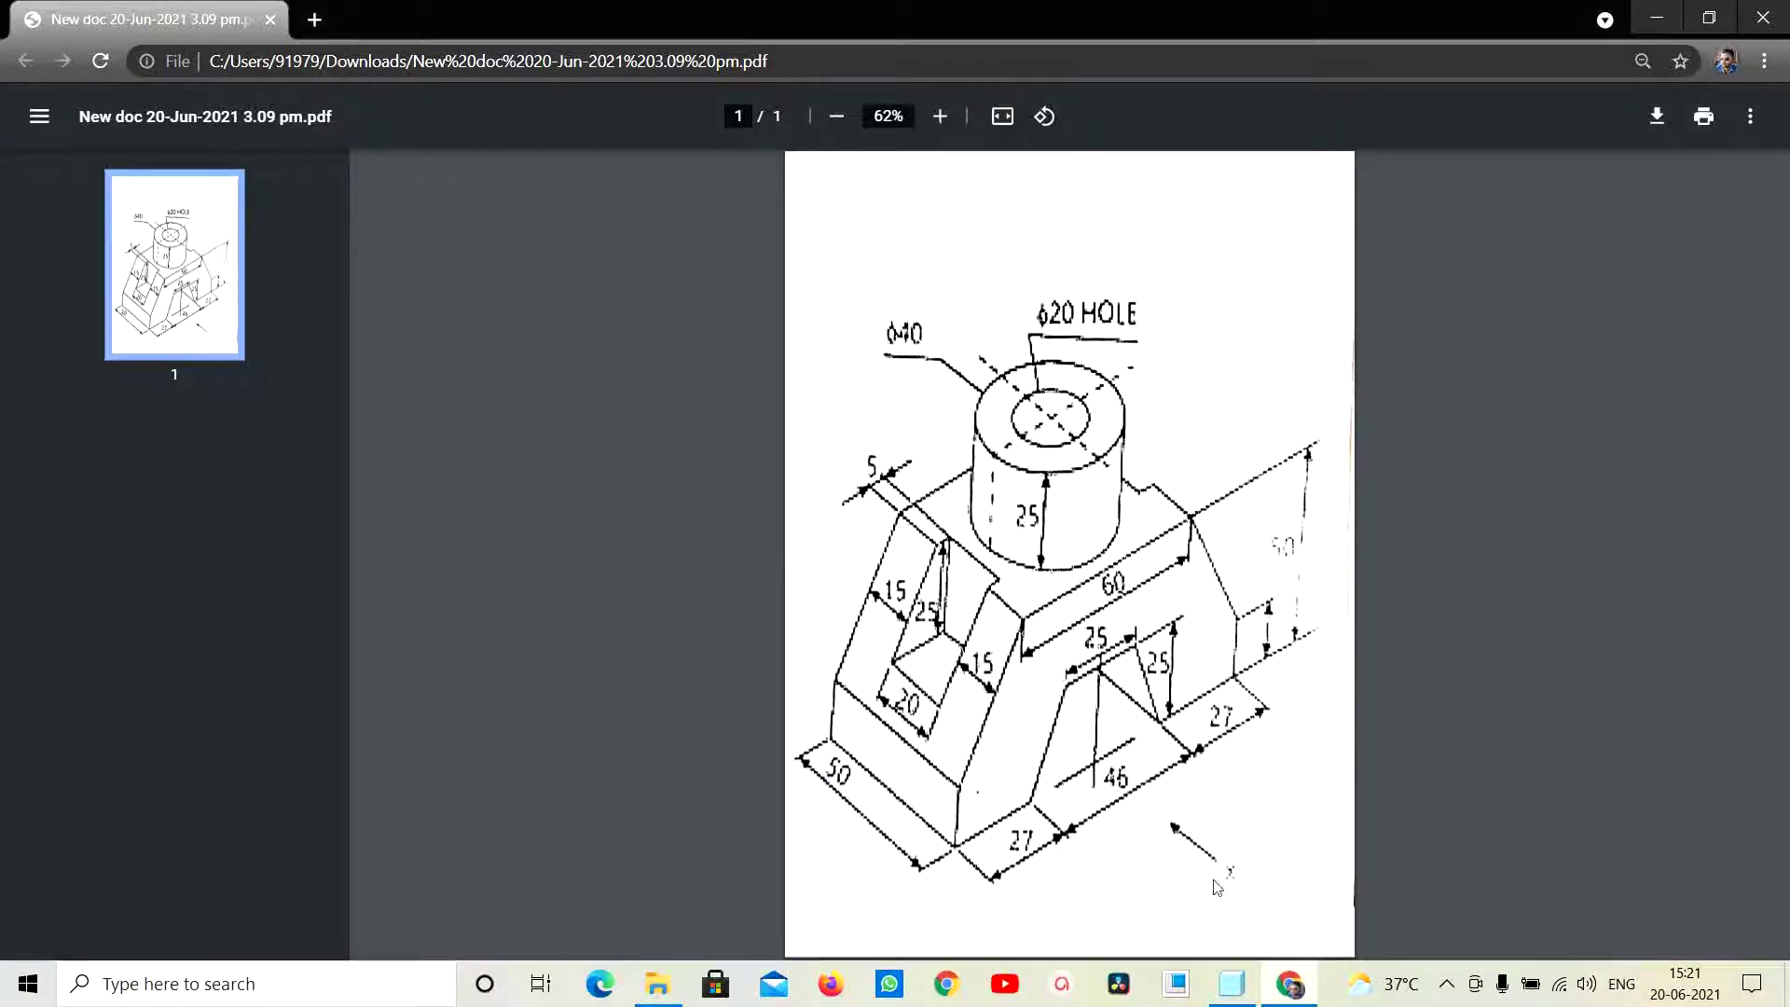
click(1247, 989)
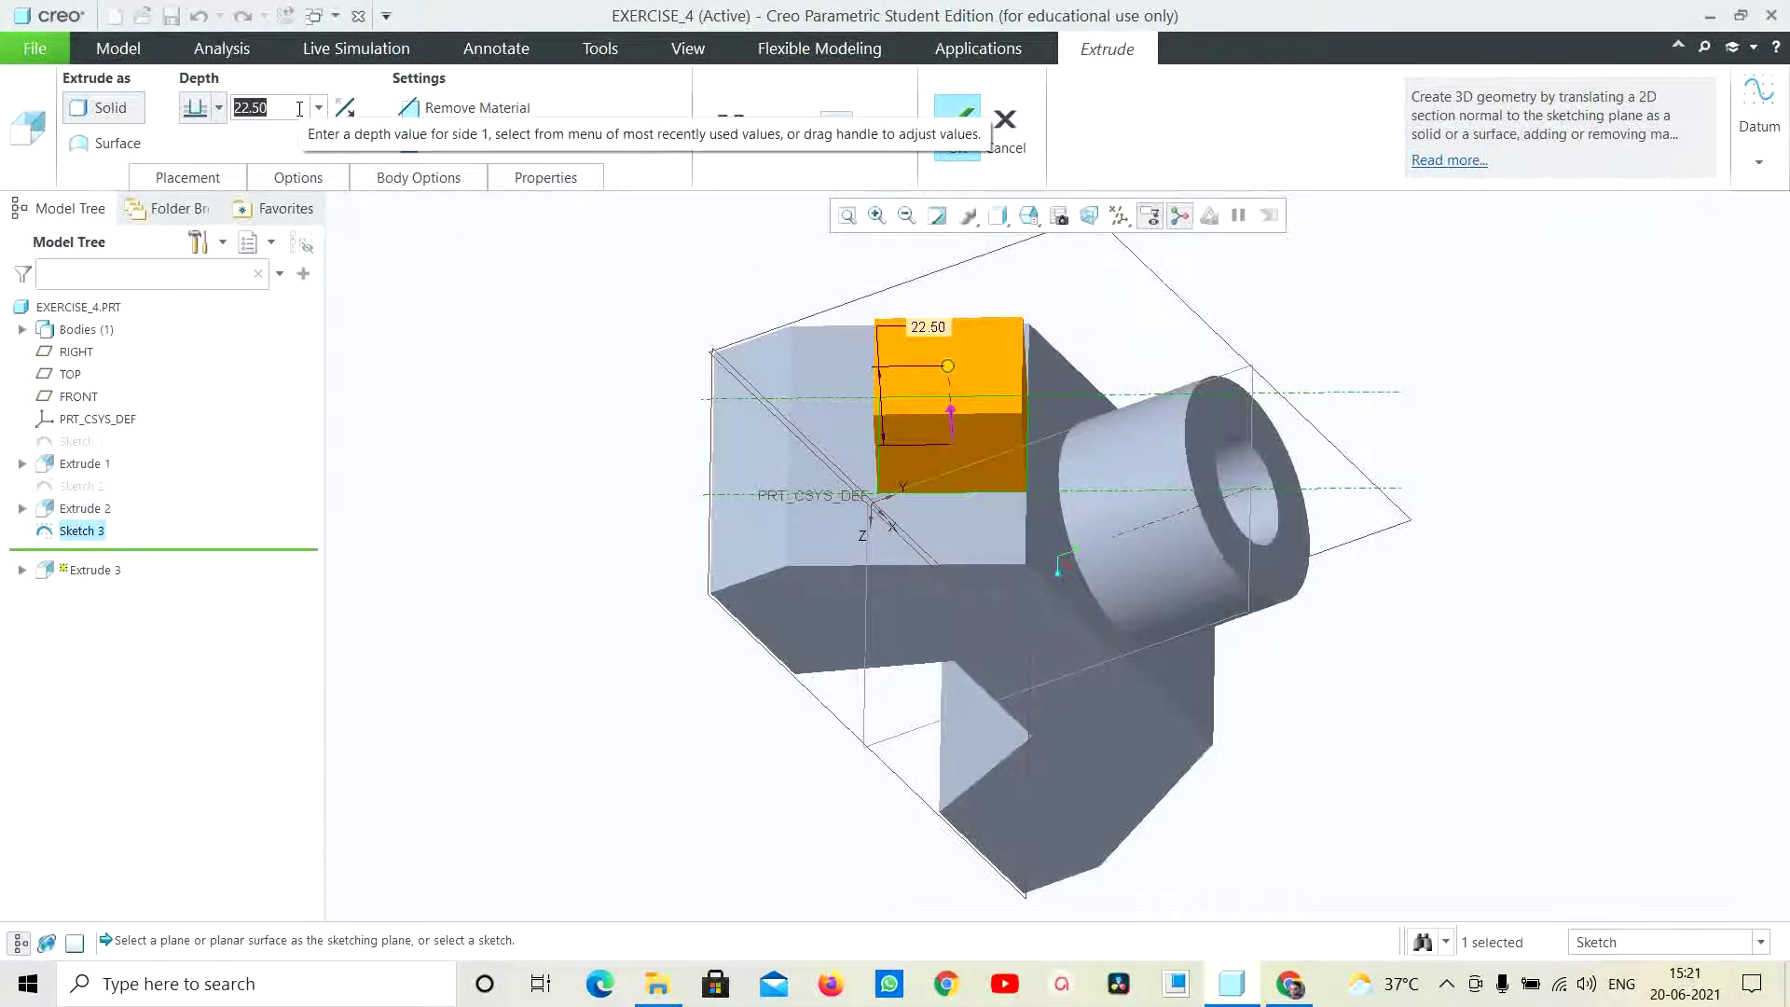
text(13)
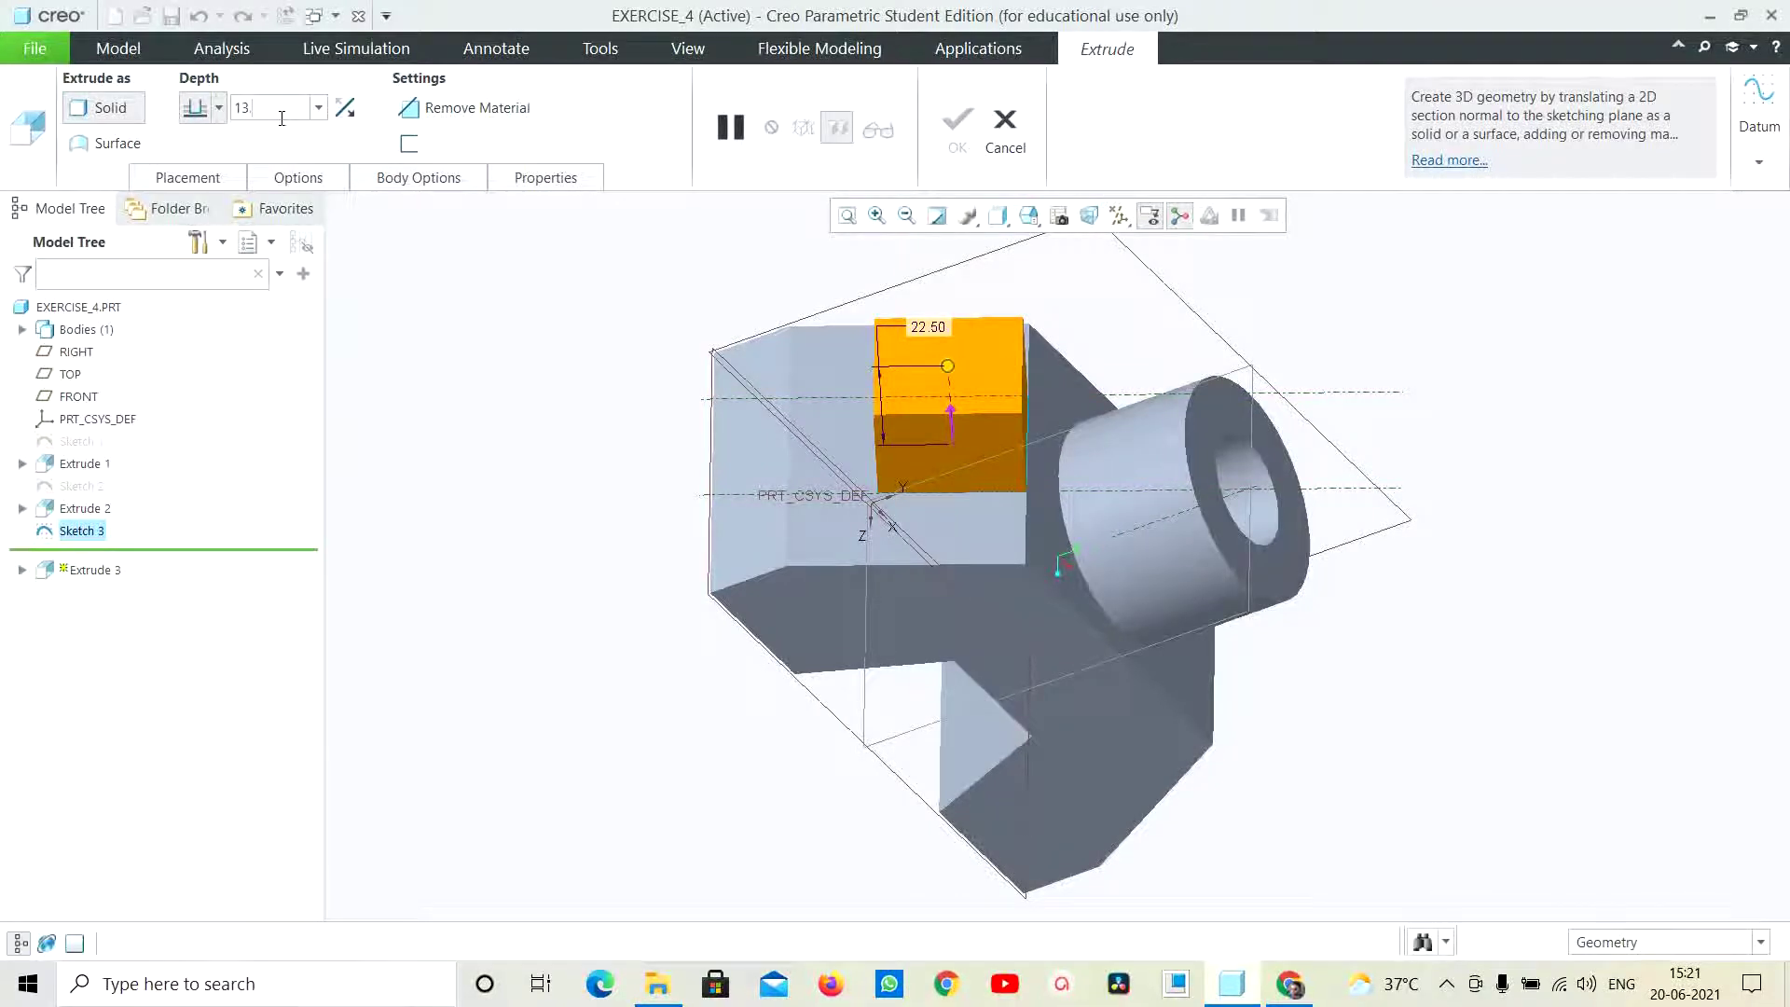
text(.5)
key(Return)
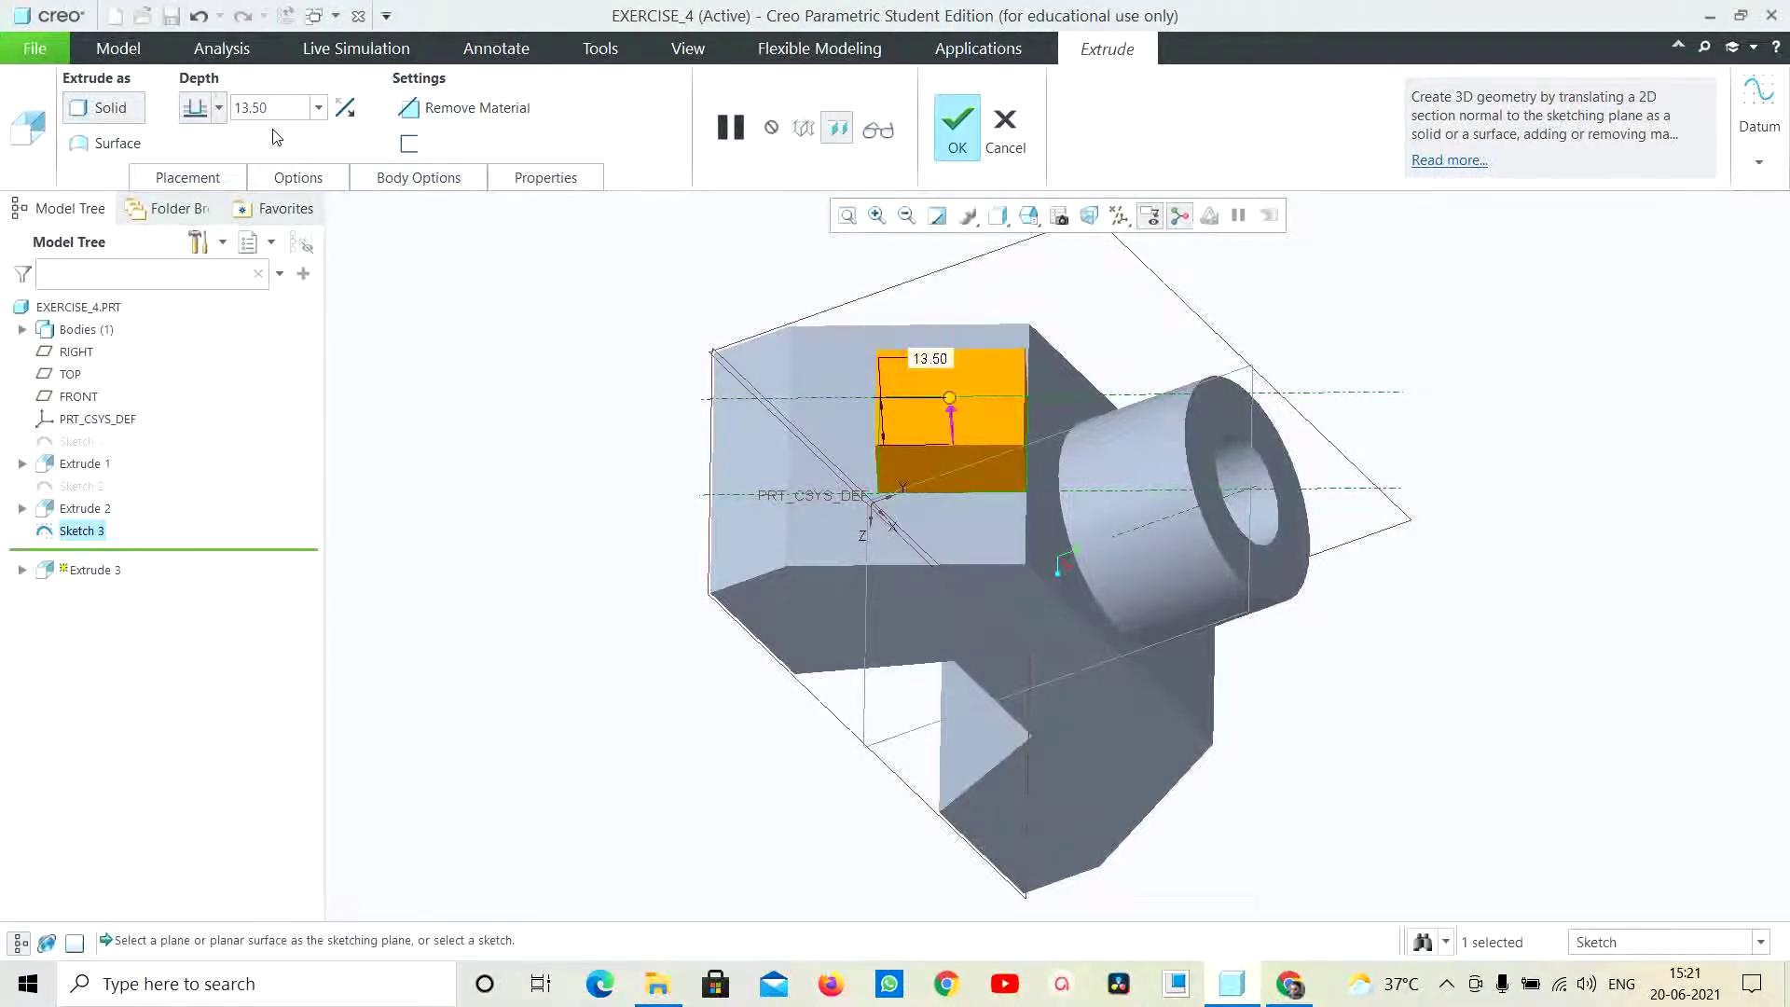
click(346, 108)
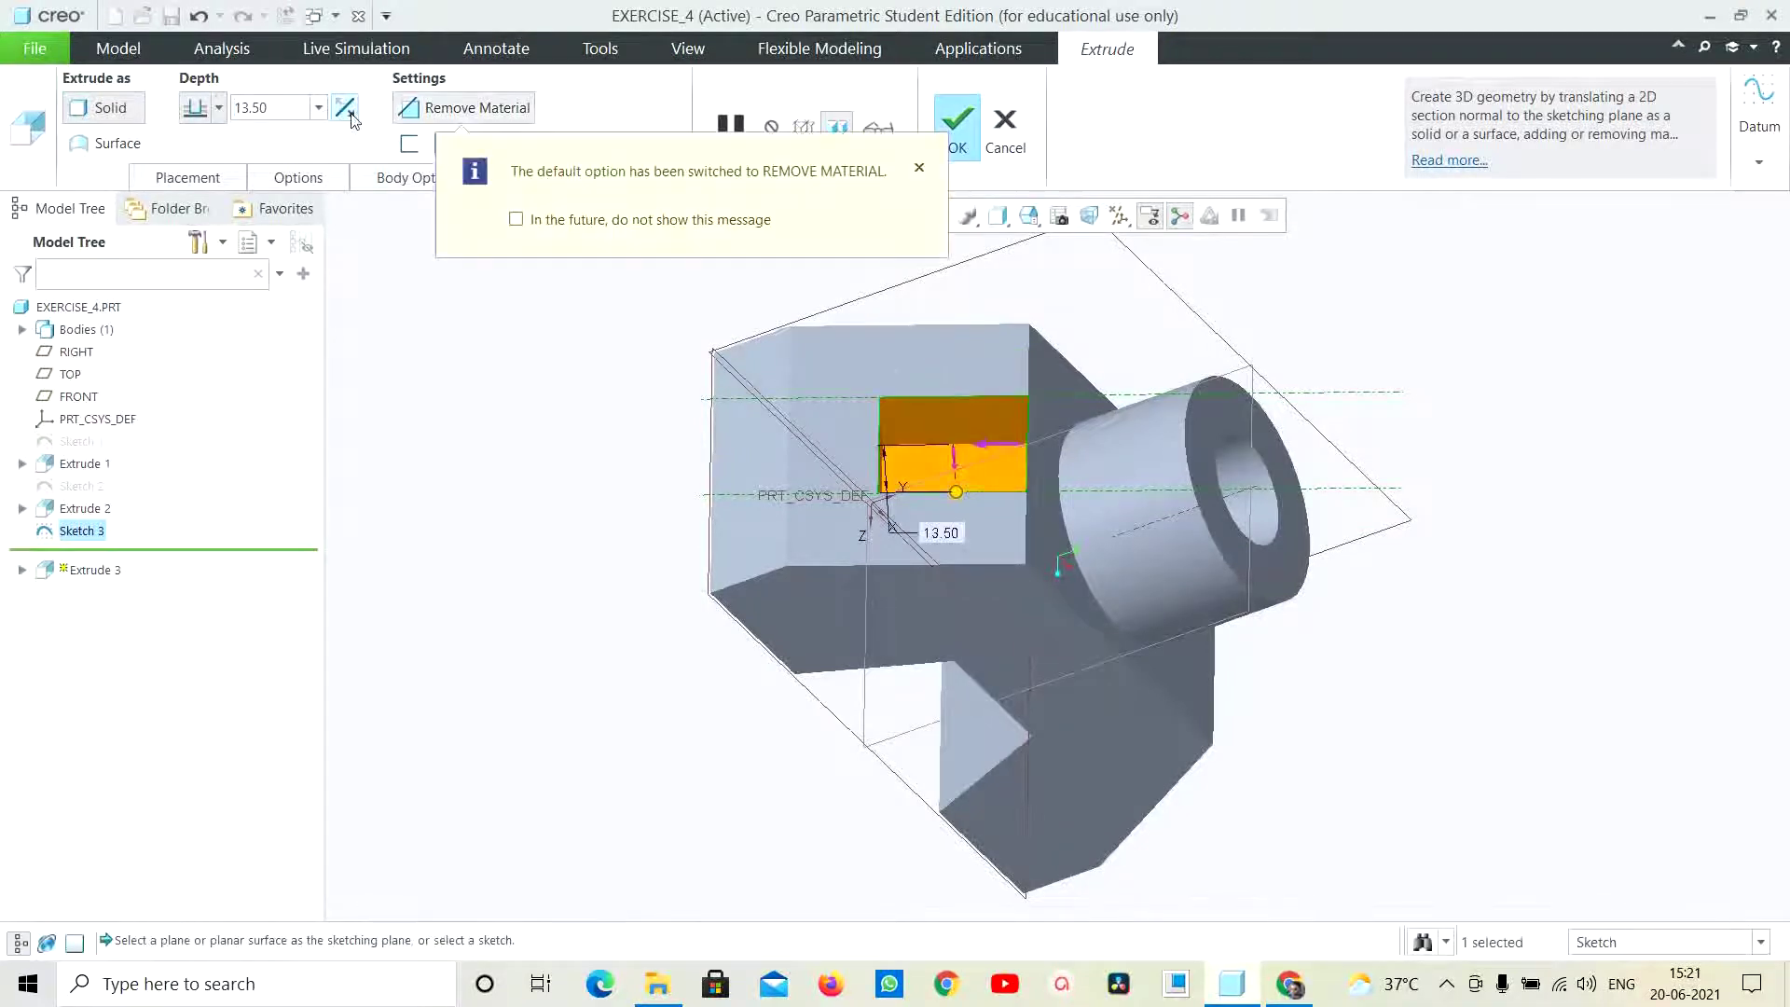
click(957, 126)
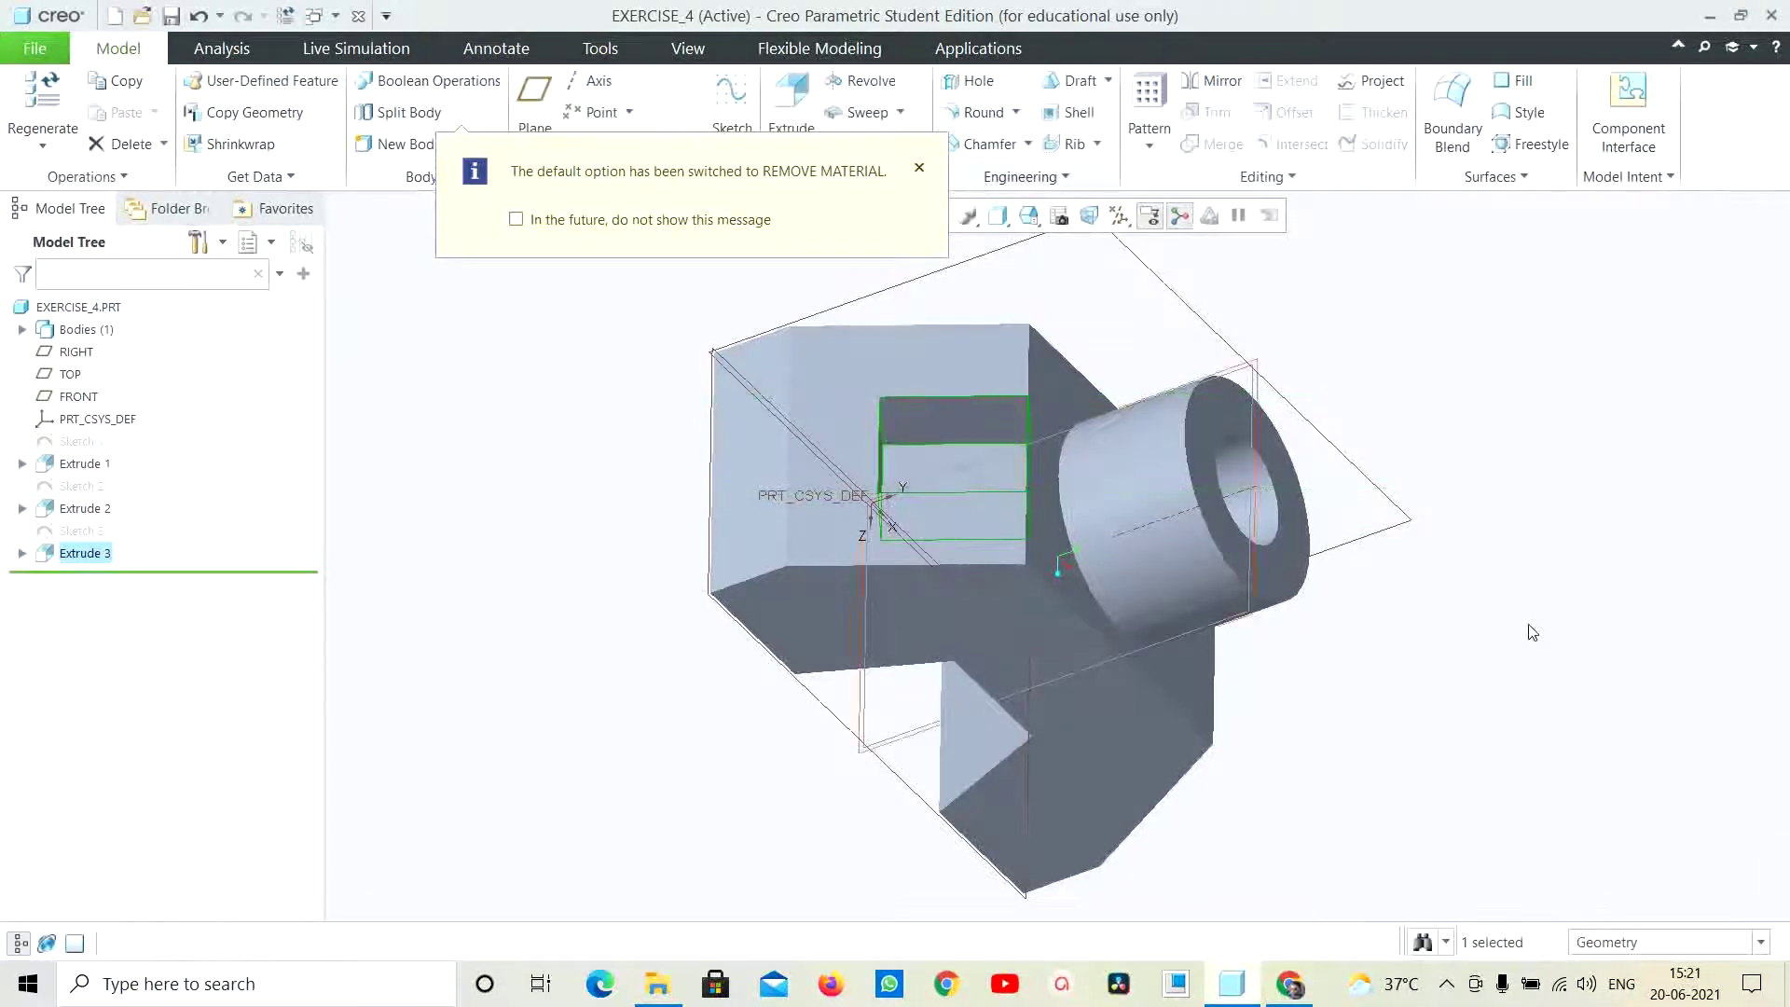
Compare the slot with the PDF drawing and start a sketch on the bracket's top face beside the cylindrical boss
mouse_move(1528, 627)
middle_down()
mouse_move(1632, 732)
mouse_move(1551, 626)
mouse_move(1570, 684)
middle_up()
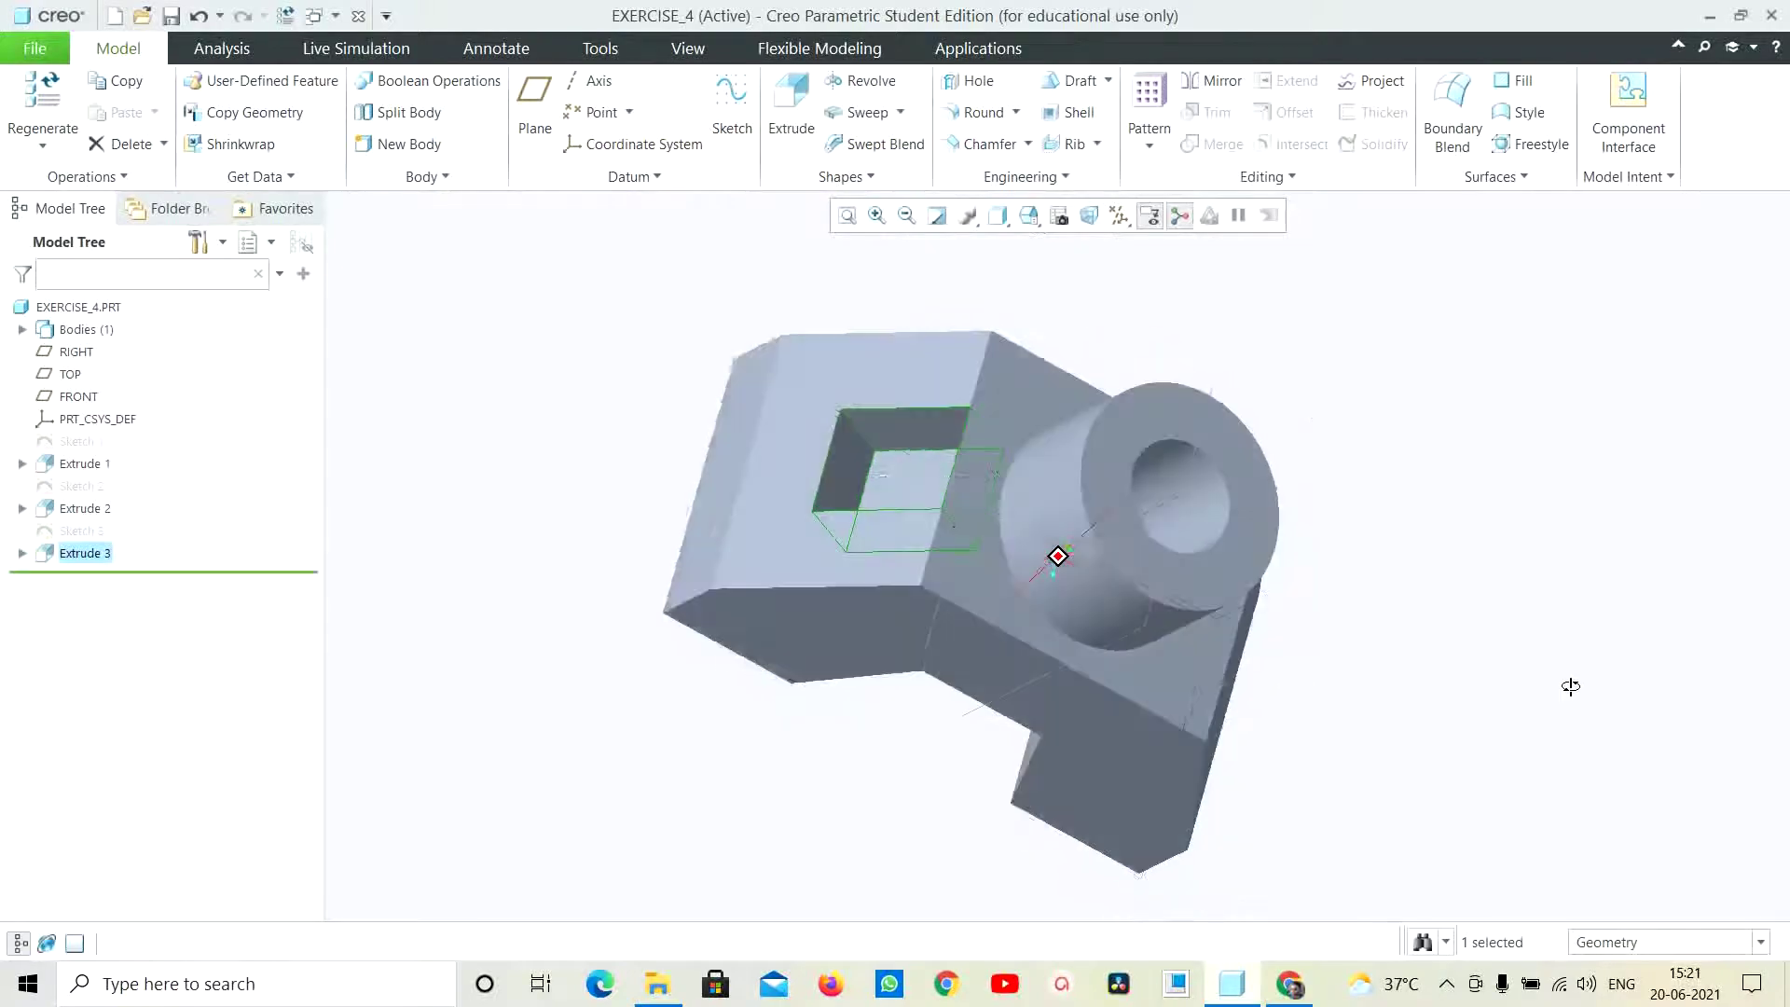
click(1290, 984)
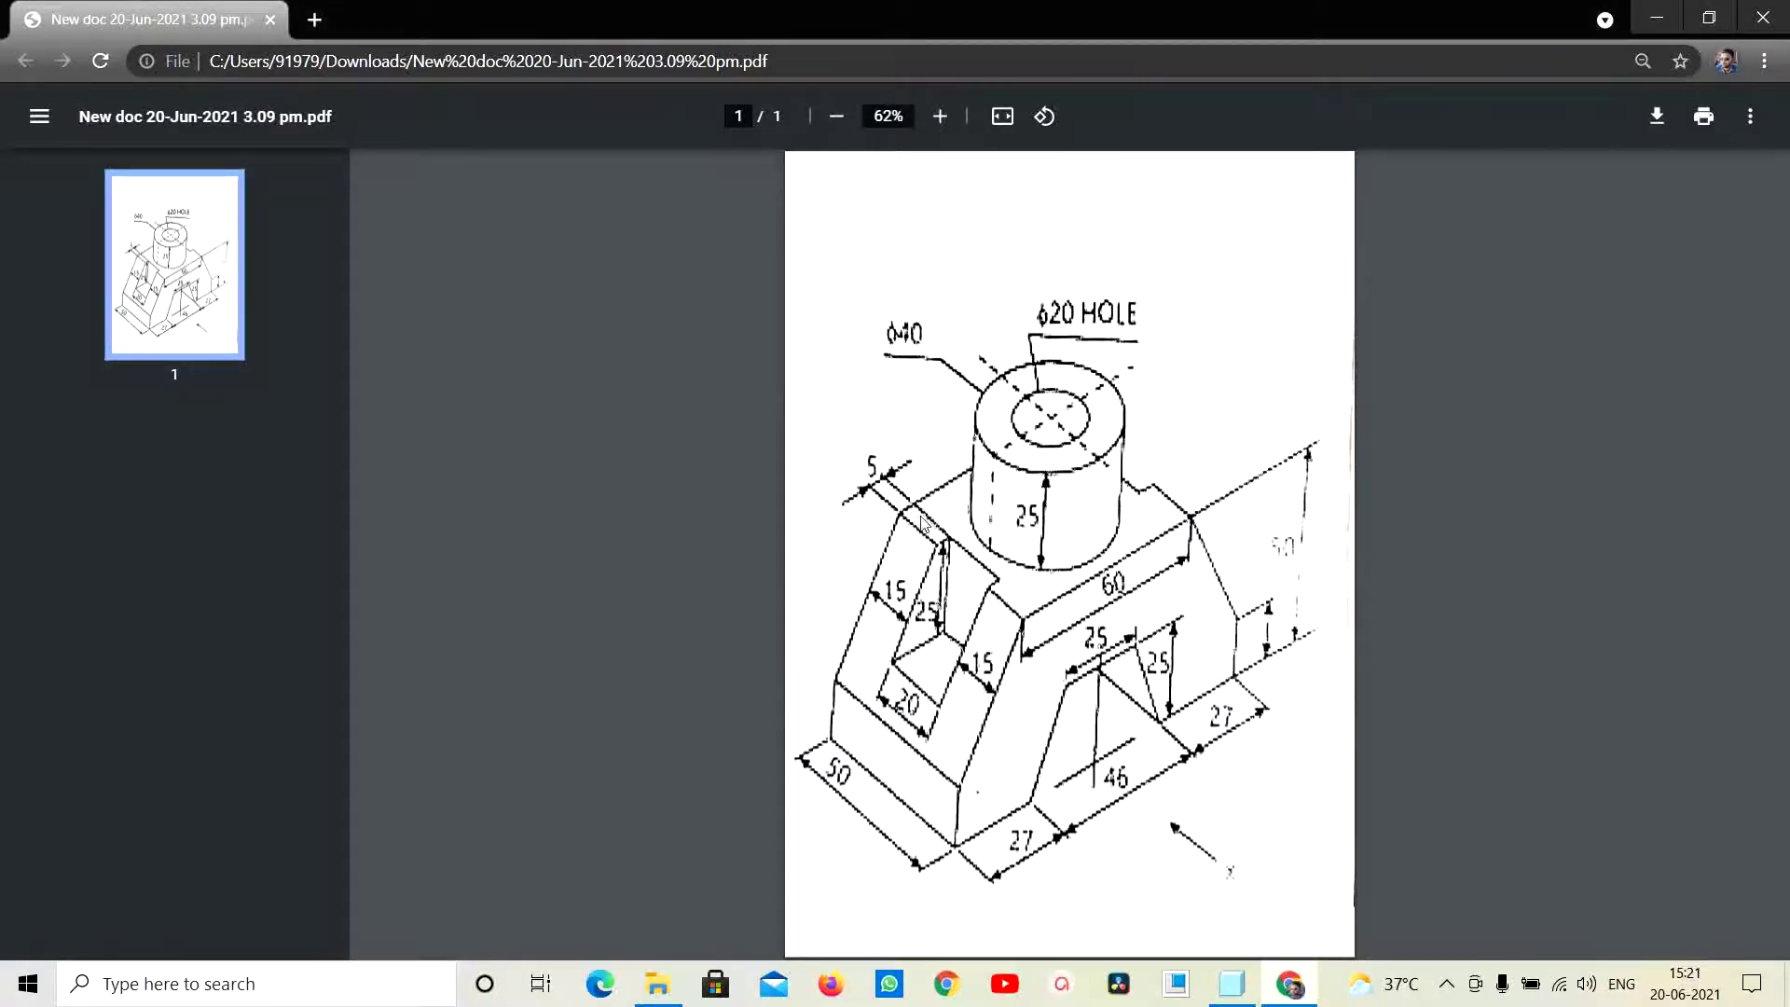
click(1231, 984)
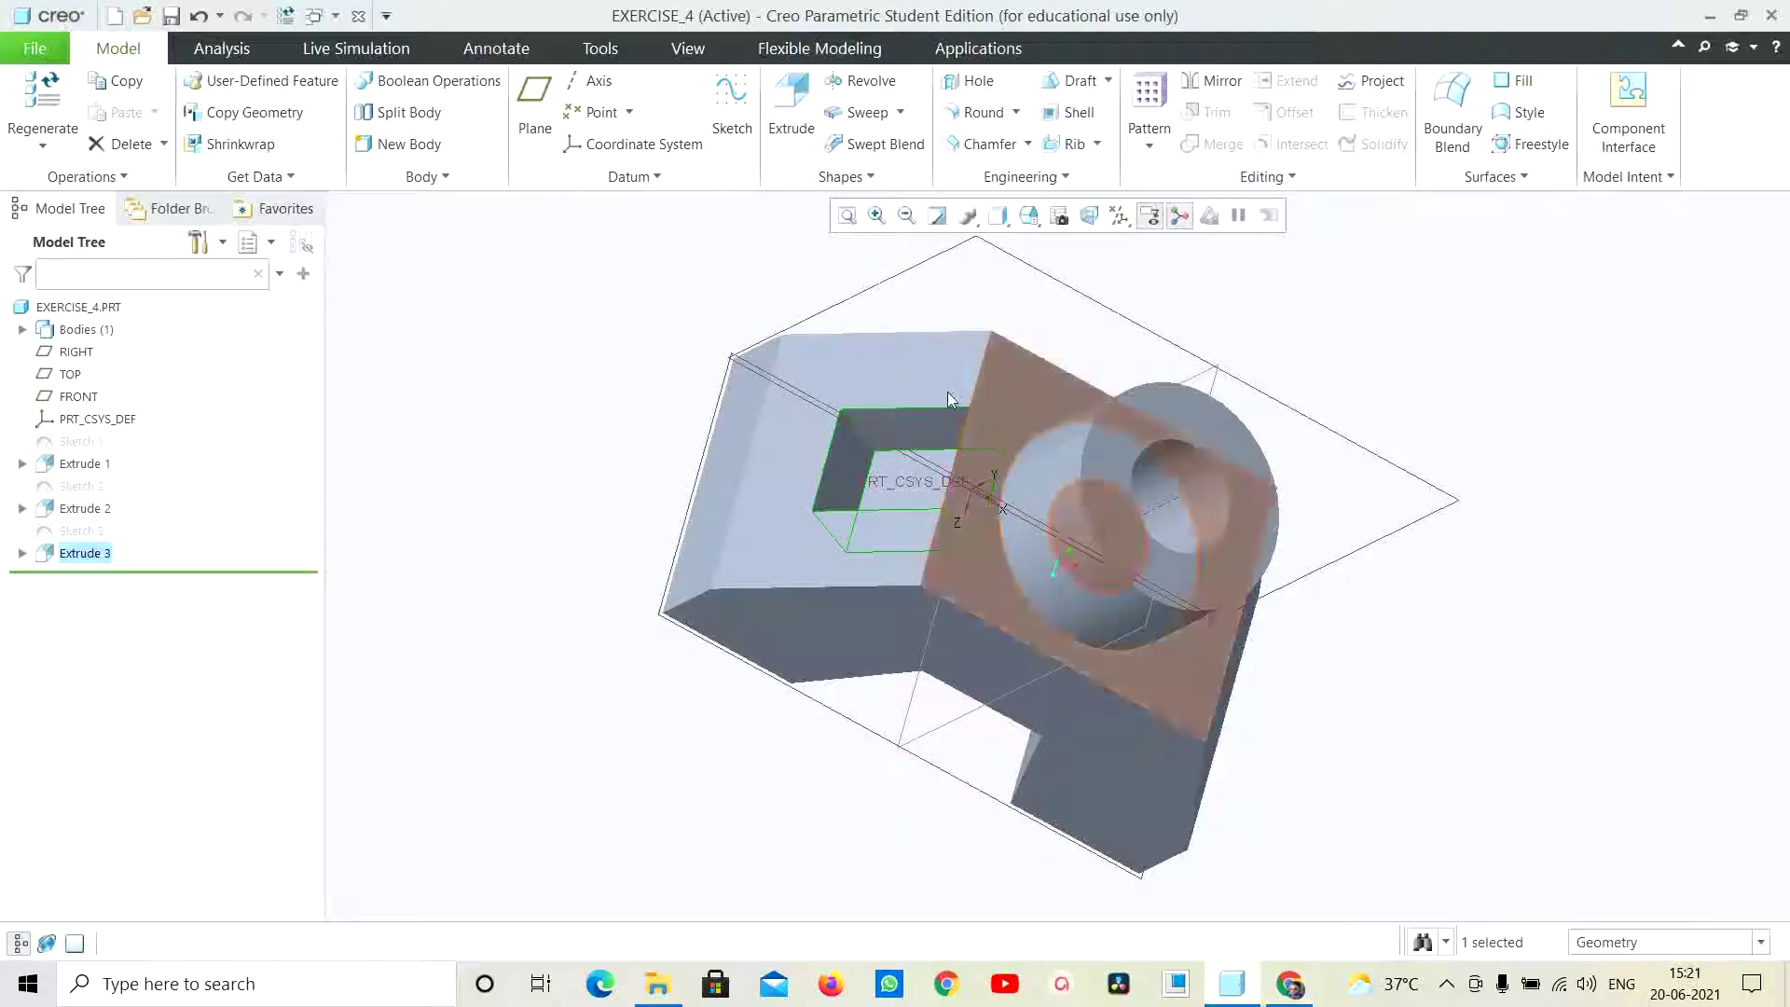
middle_drag(1549, 850, 1184, 561)
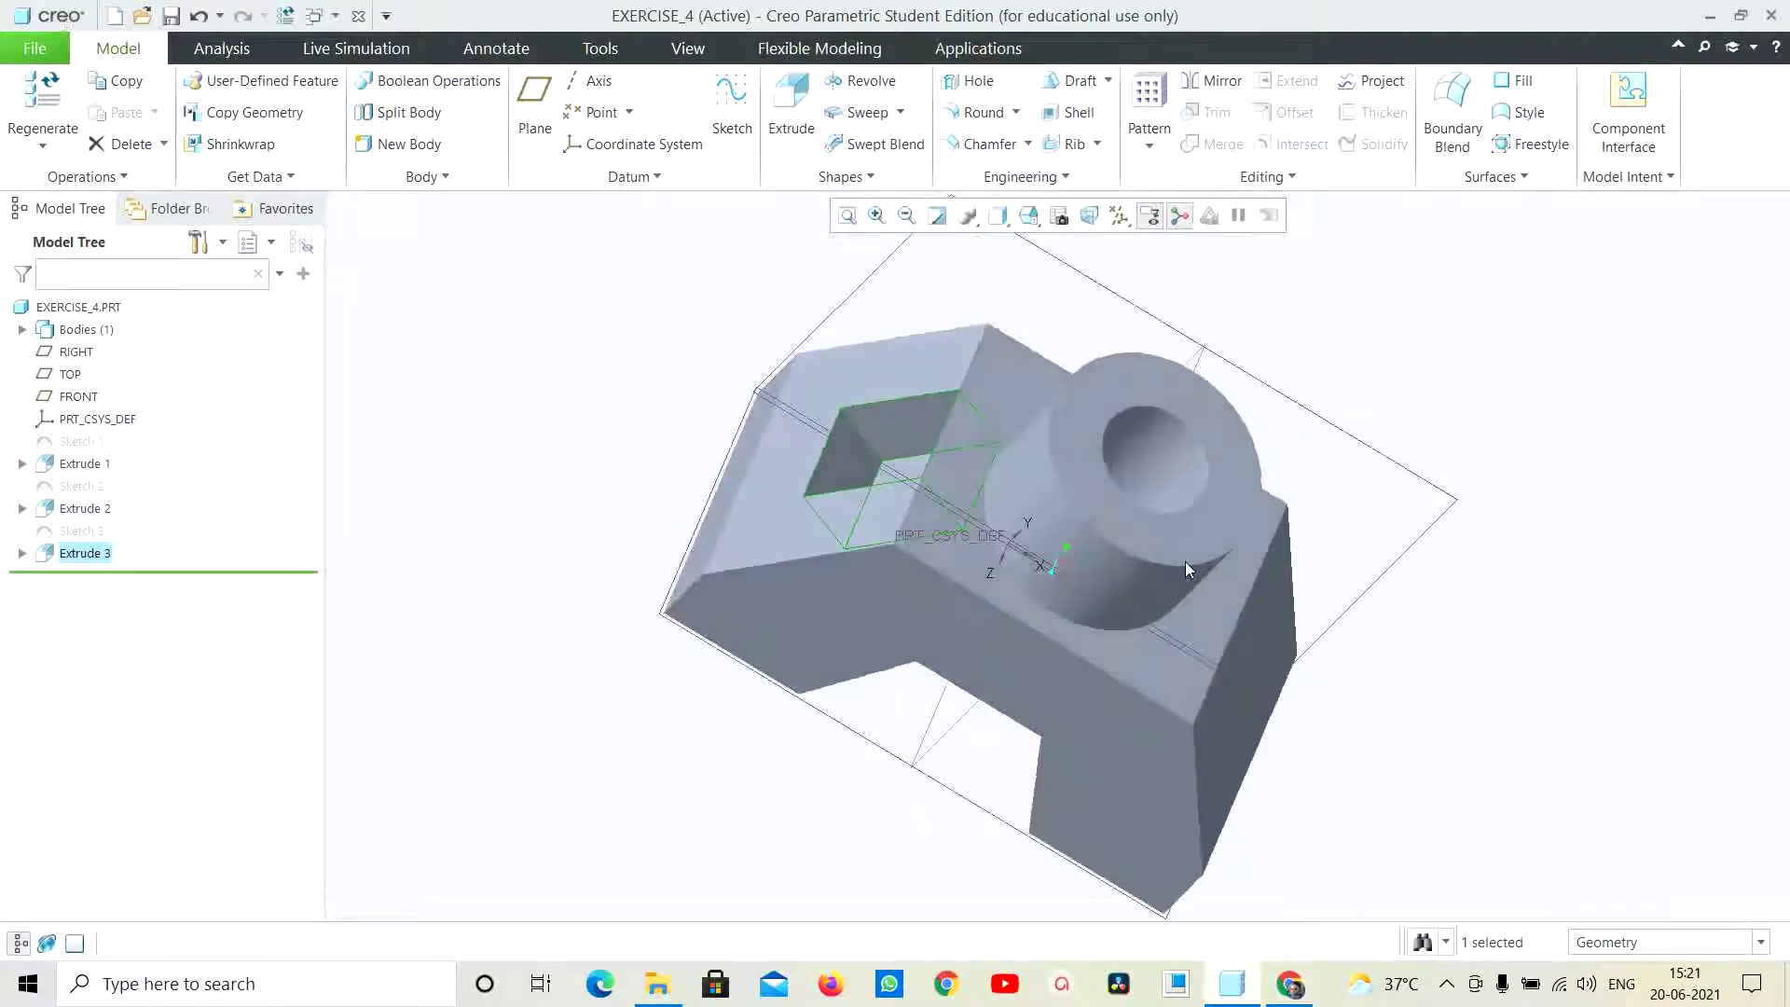
click(979, 429)
click(732, 94)
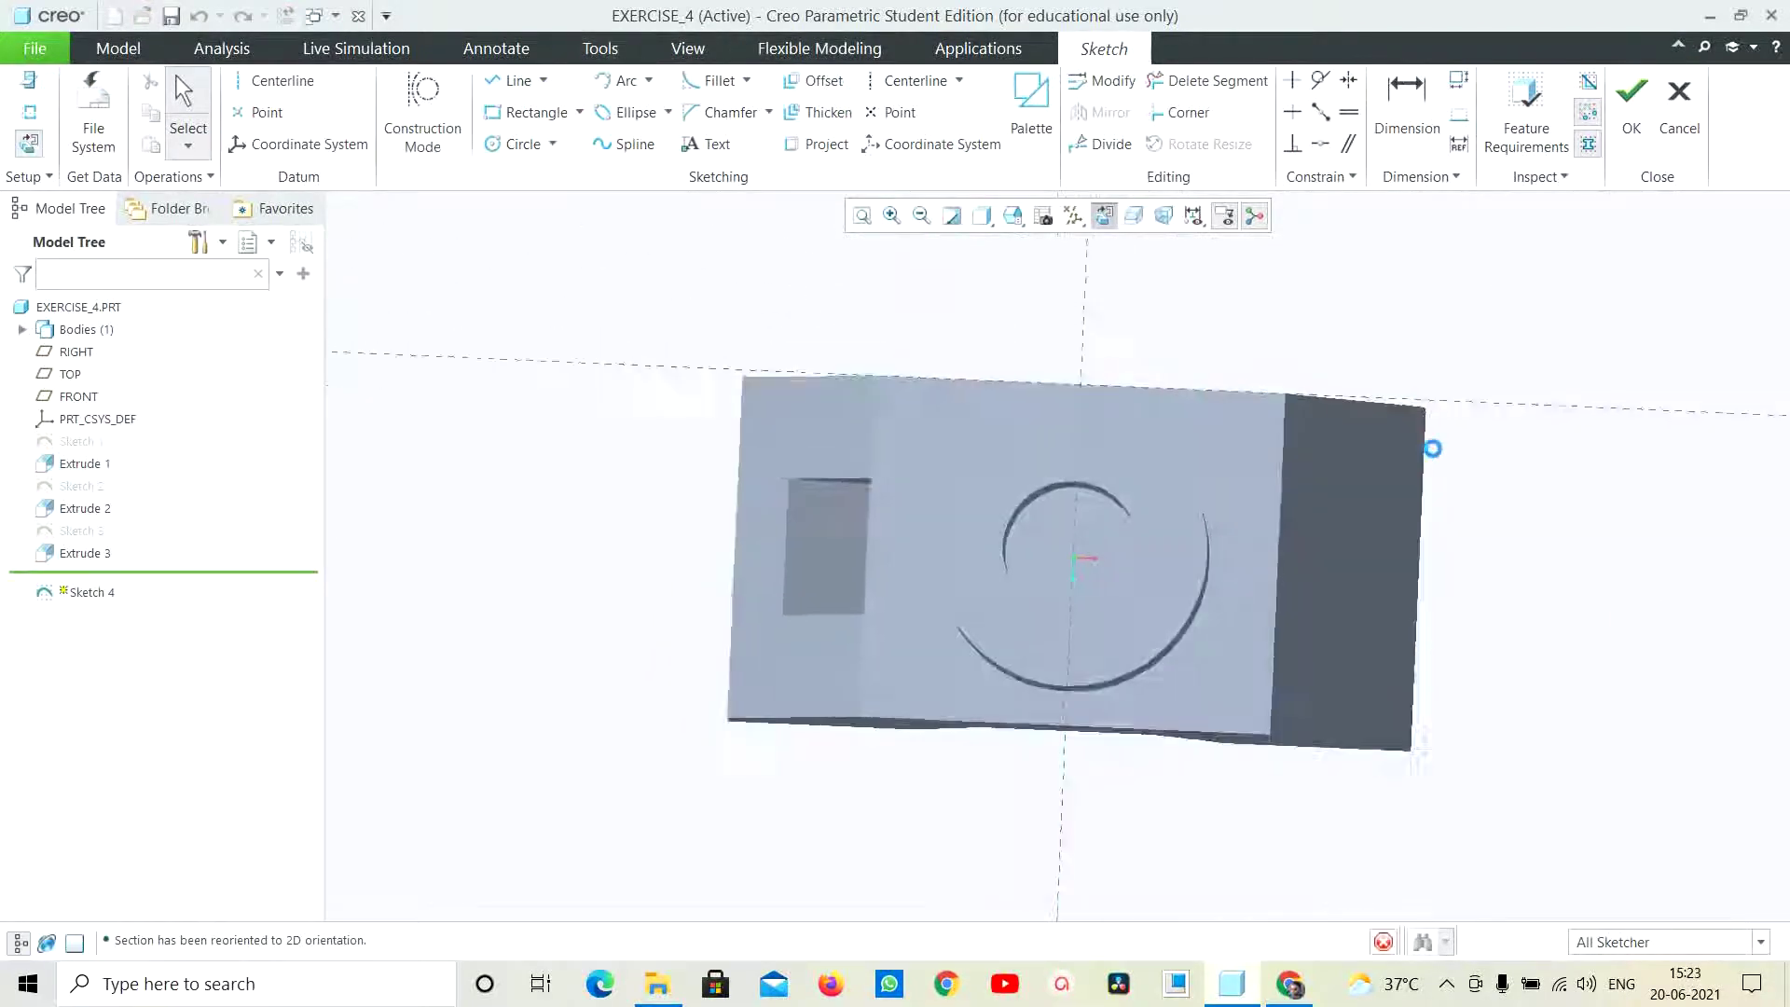
Sketch a horizontal line about 5.5 mm long from the slot's upper corner towards the cylindrical boss
click(511, 80)
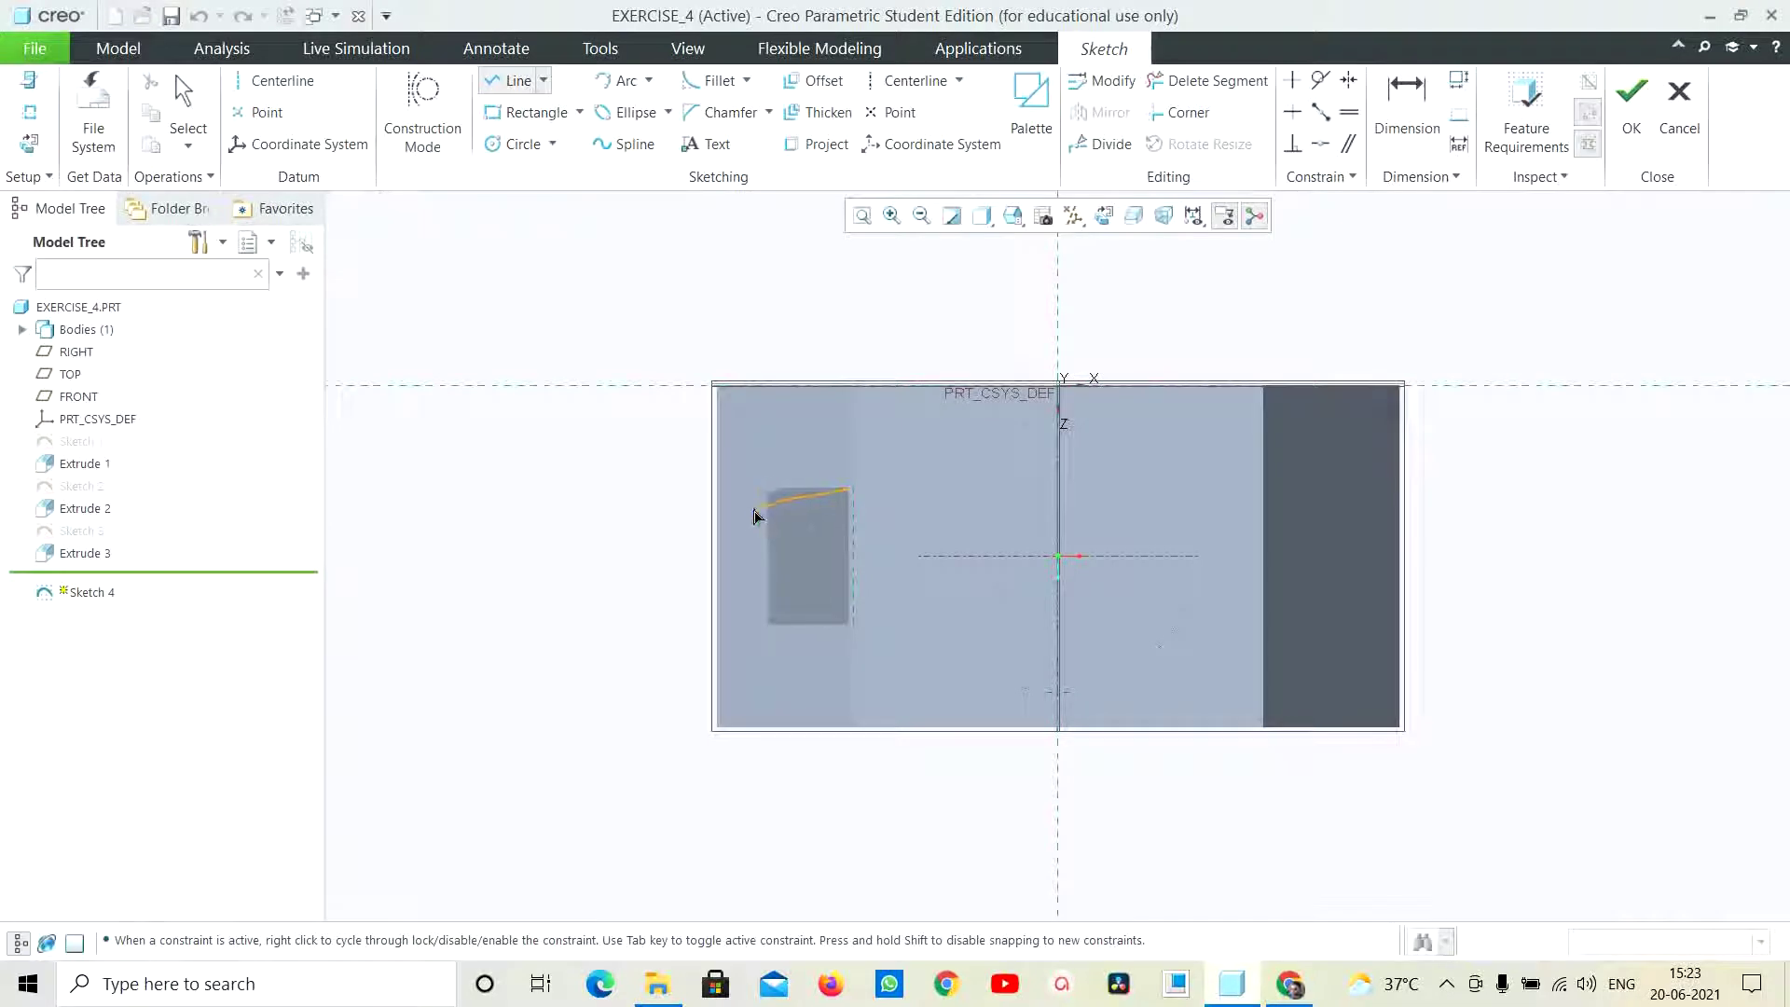
click(853, 487)
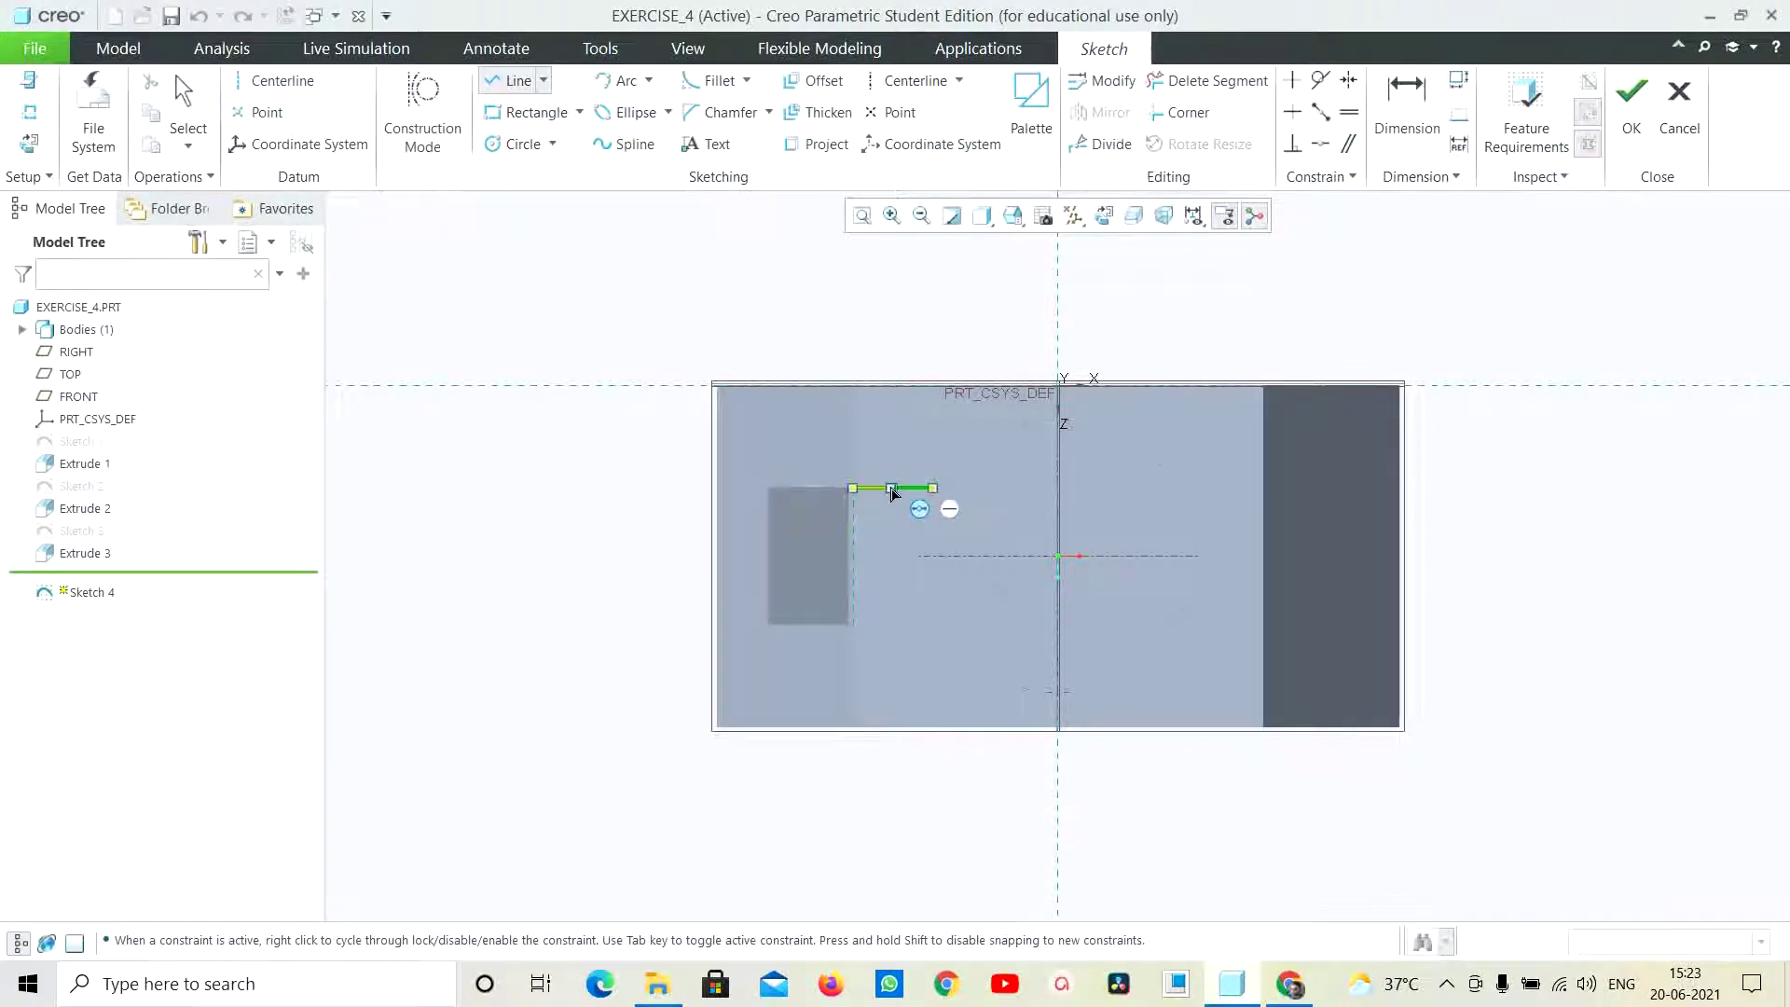
click(890, 486)
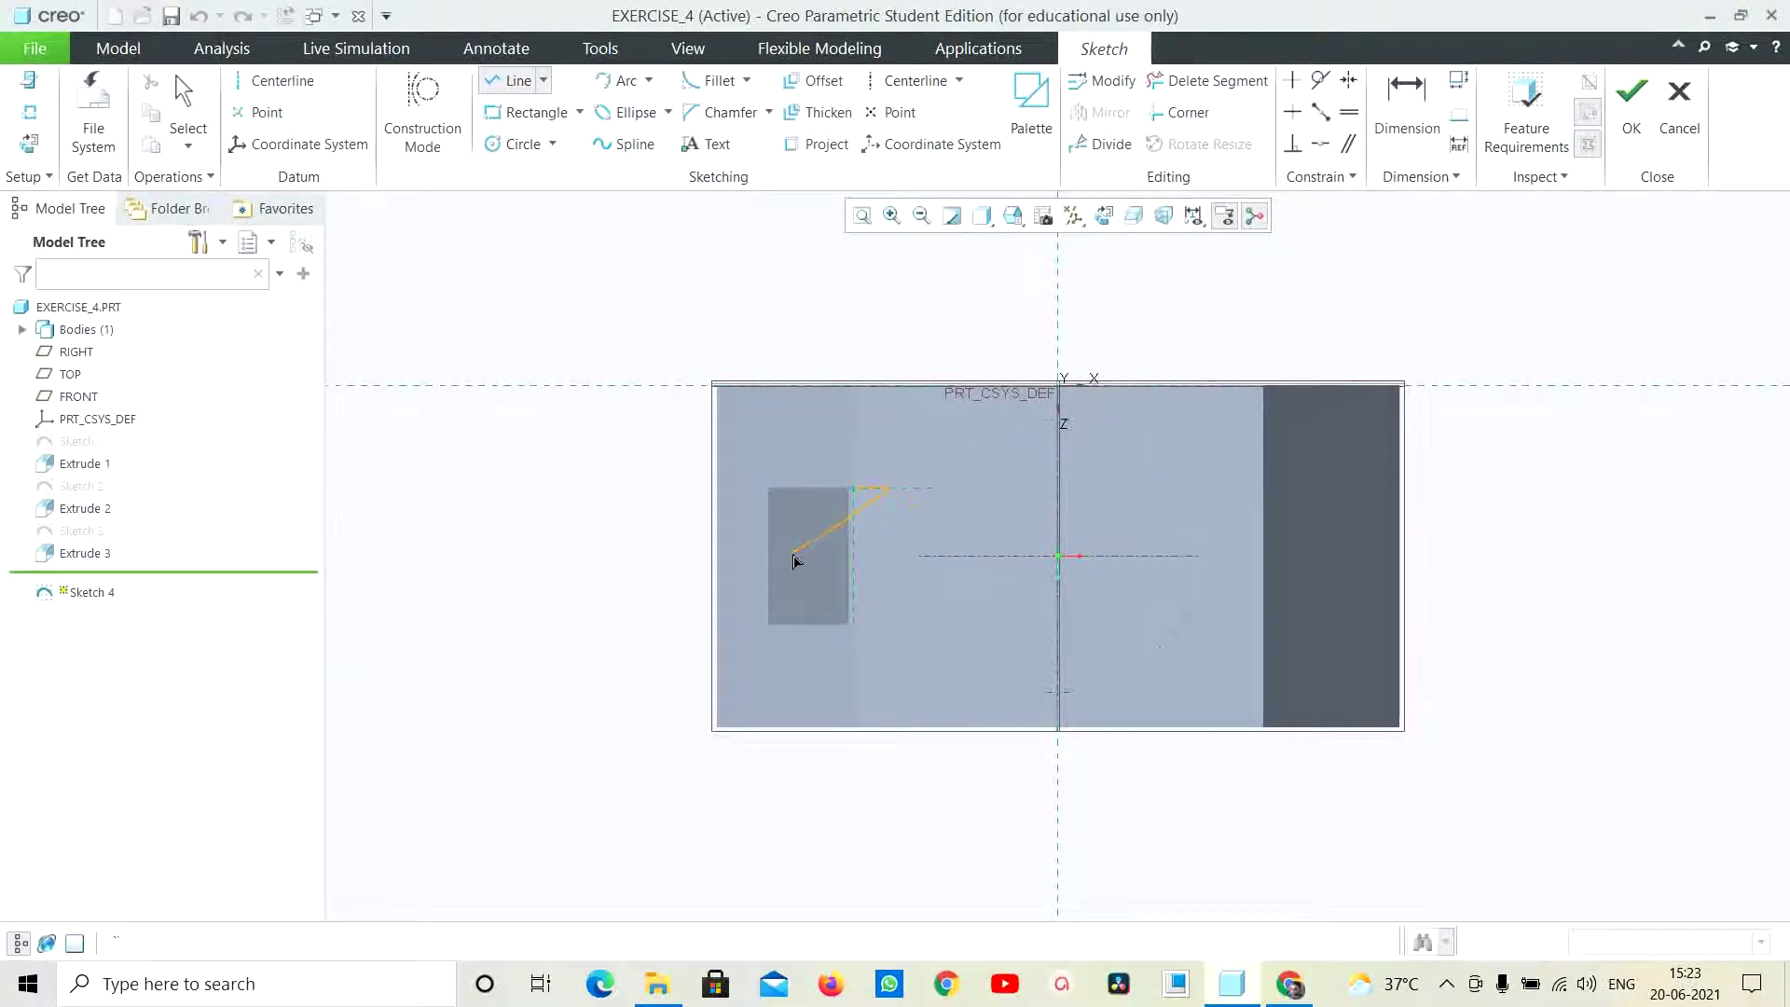
middle_click(887, 507)
middle_click(863, 479)
scroll(882, 501, down, 5)
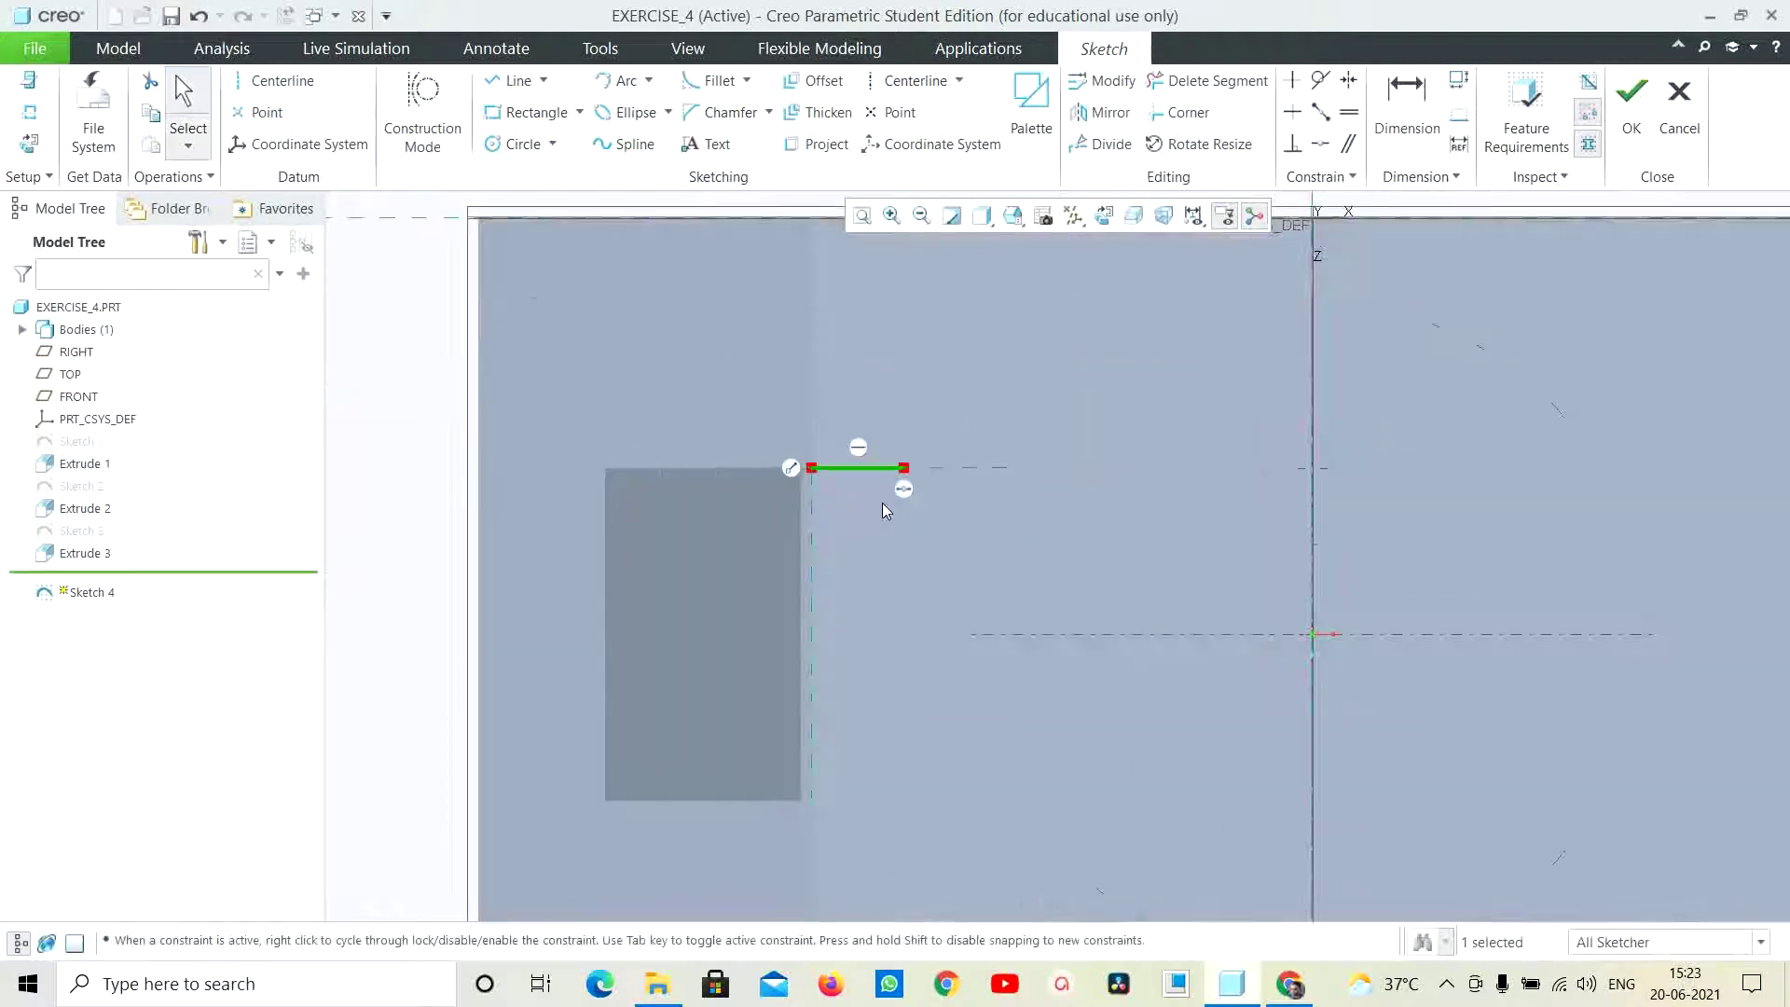
scroll(882, 495, down, 3)
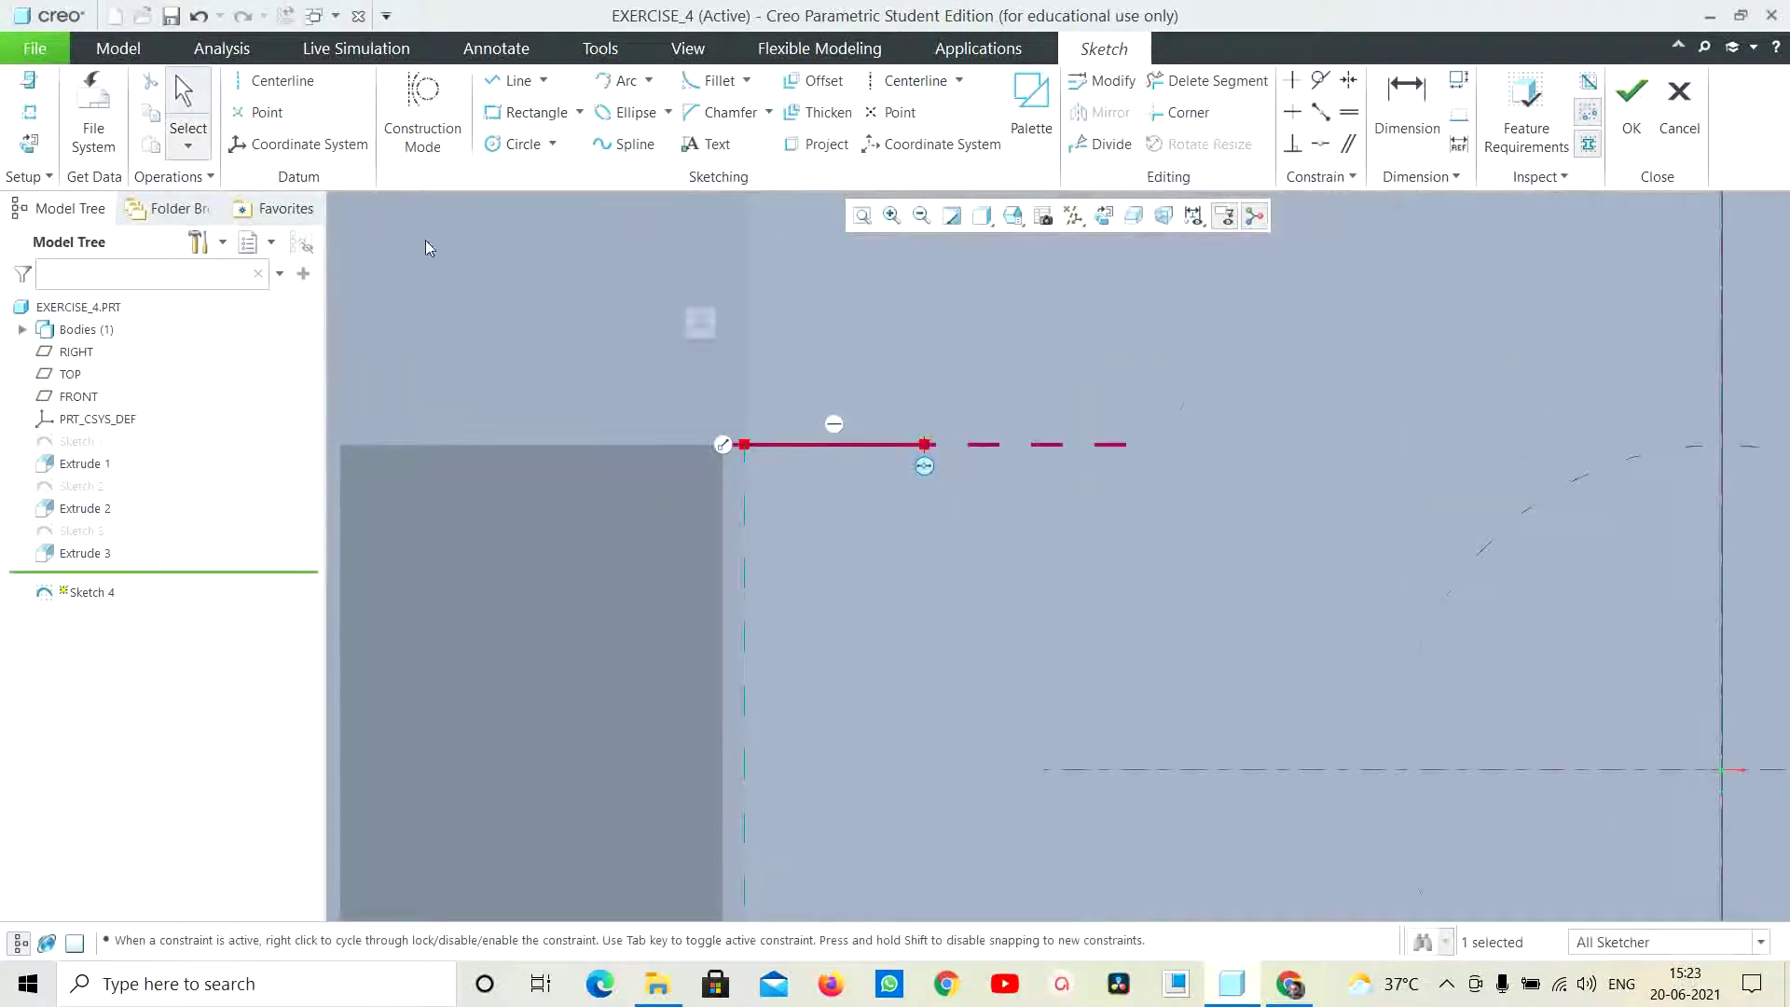
Delete the constraint at the short line's free end and set the line's length to 5 mm
click(171, 176)
click(210, 207)
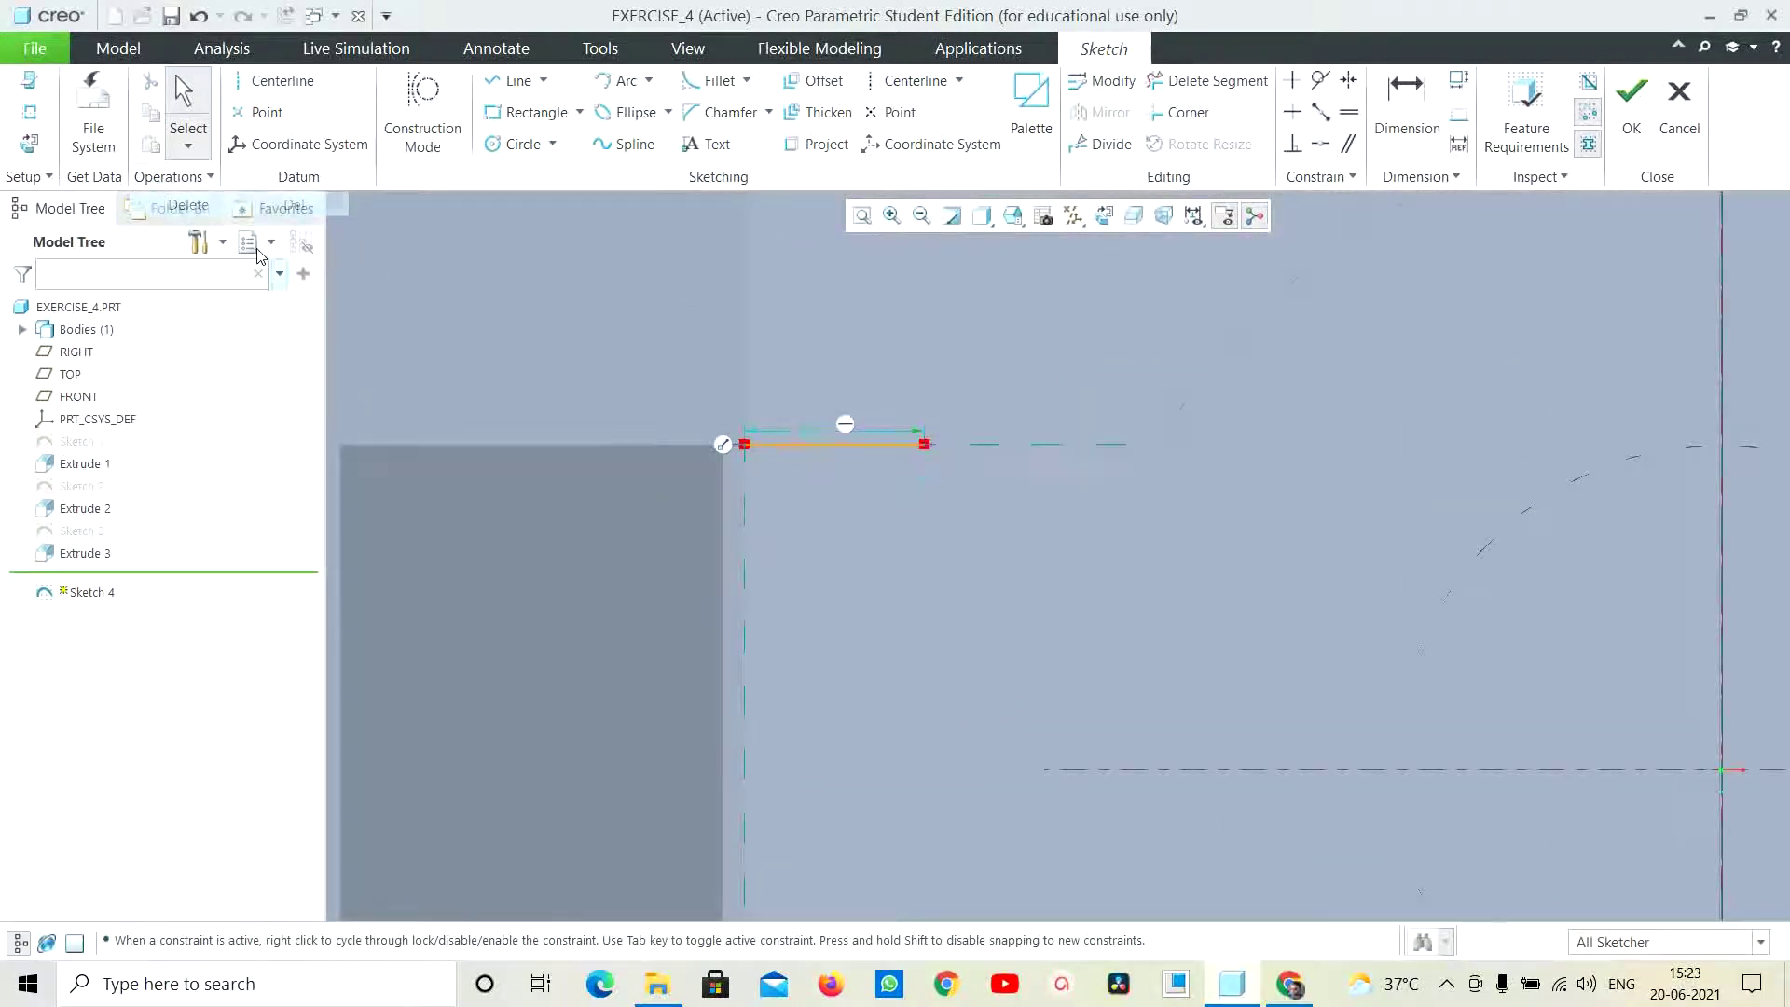
double_click(817, 431)
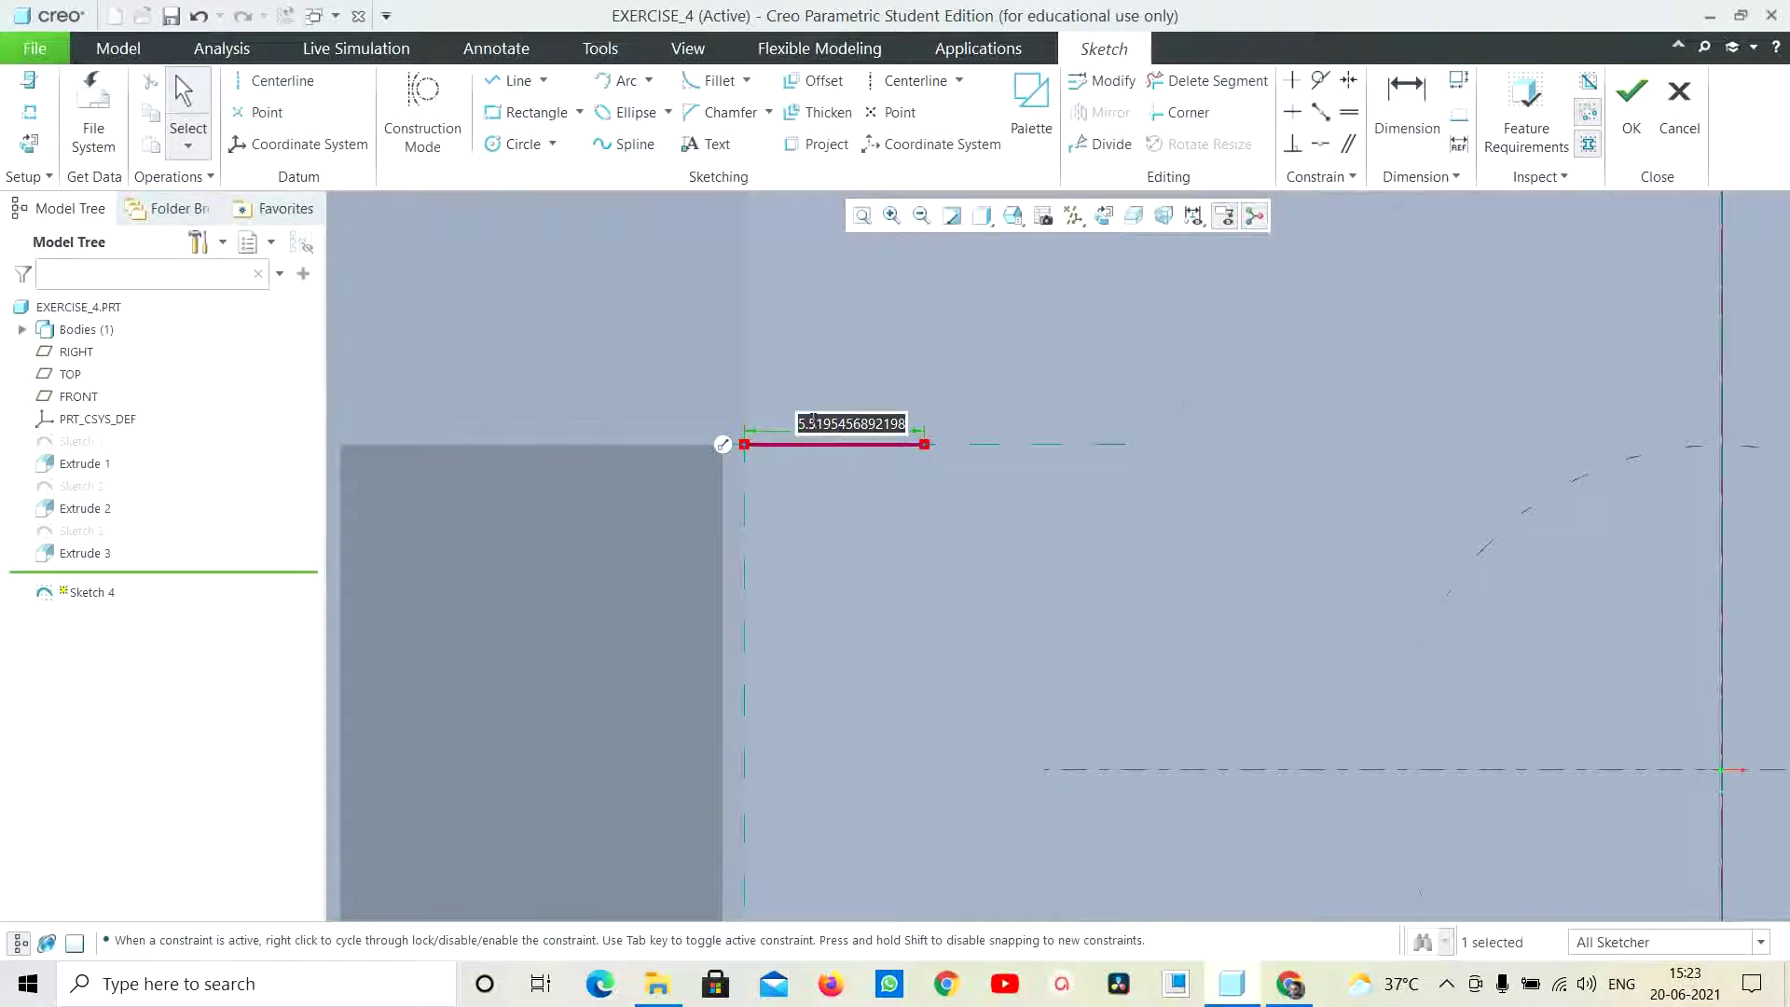
text(5)
key(Return)
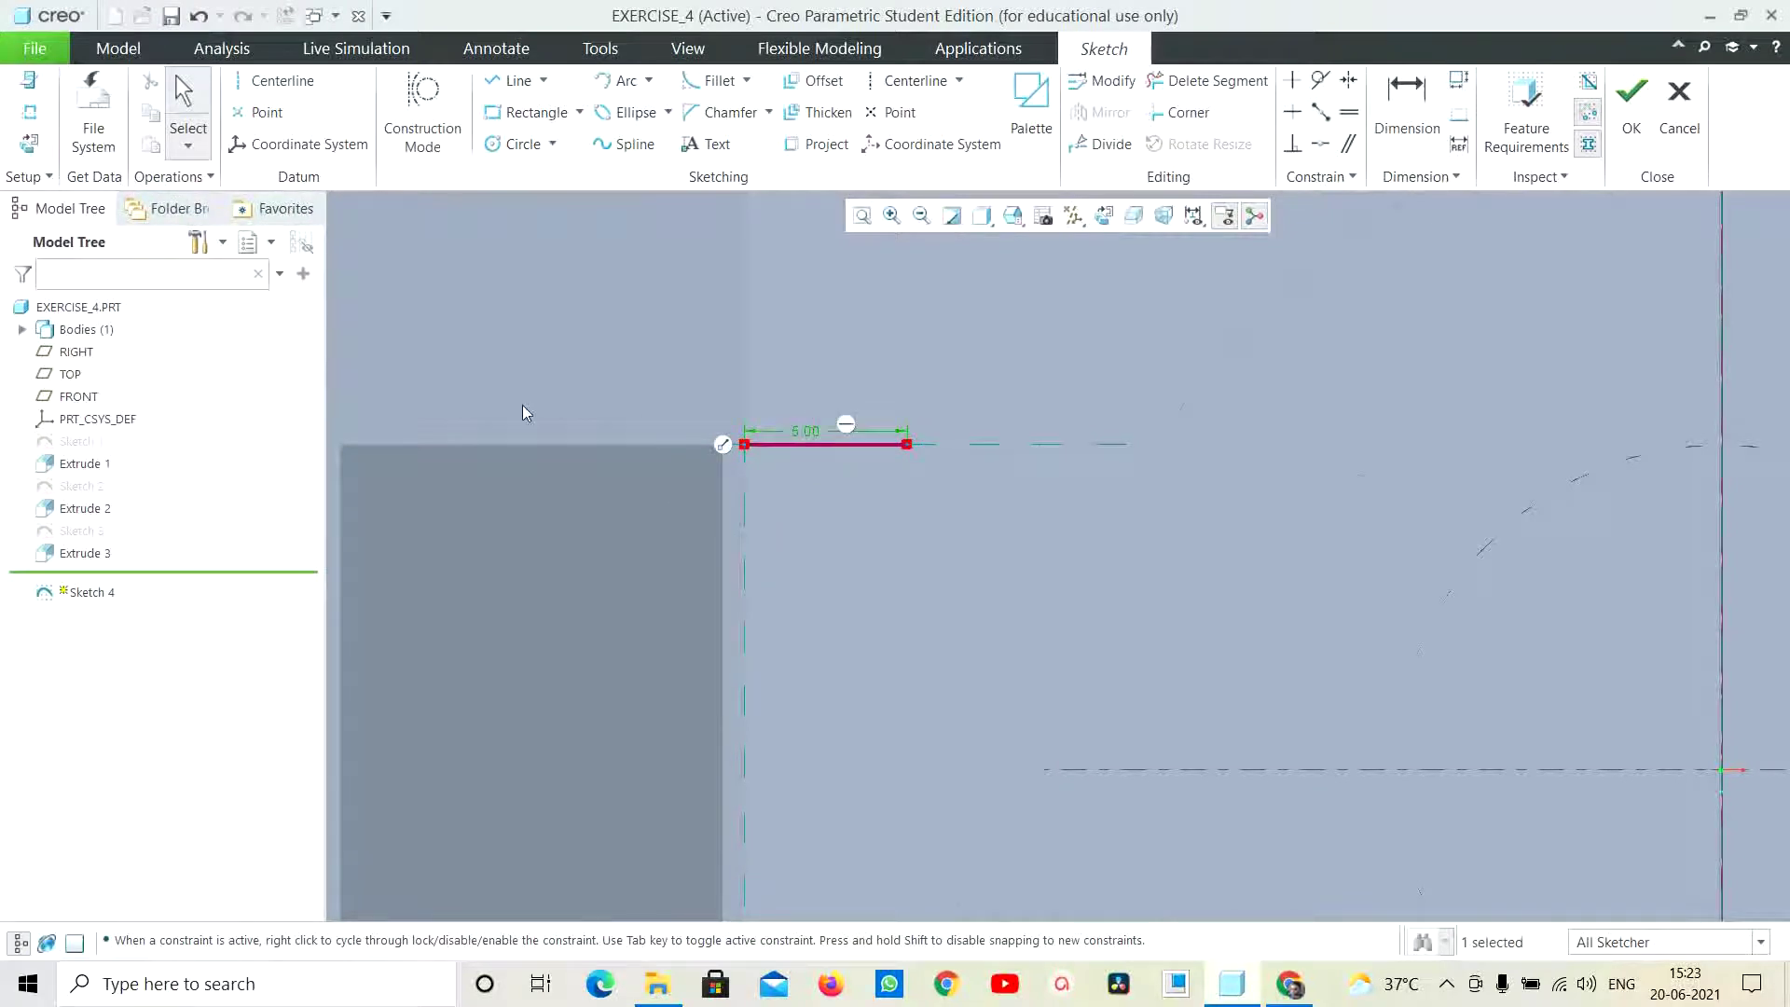
Close the 5 mm line into a narrow rectangle spanning the slot's full width and finish the sketch
scroll(522, 405, down, 2)
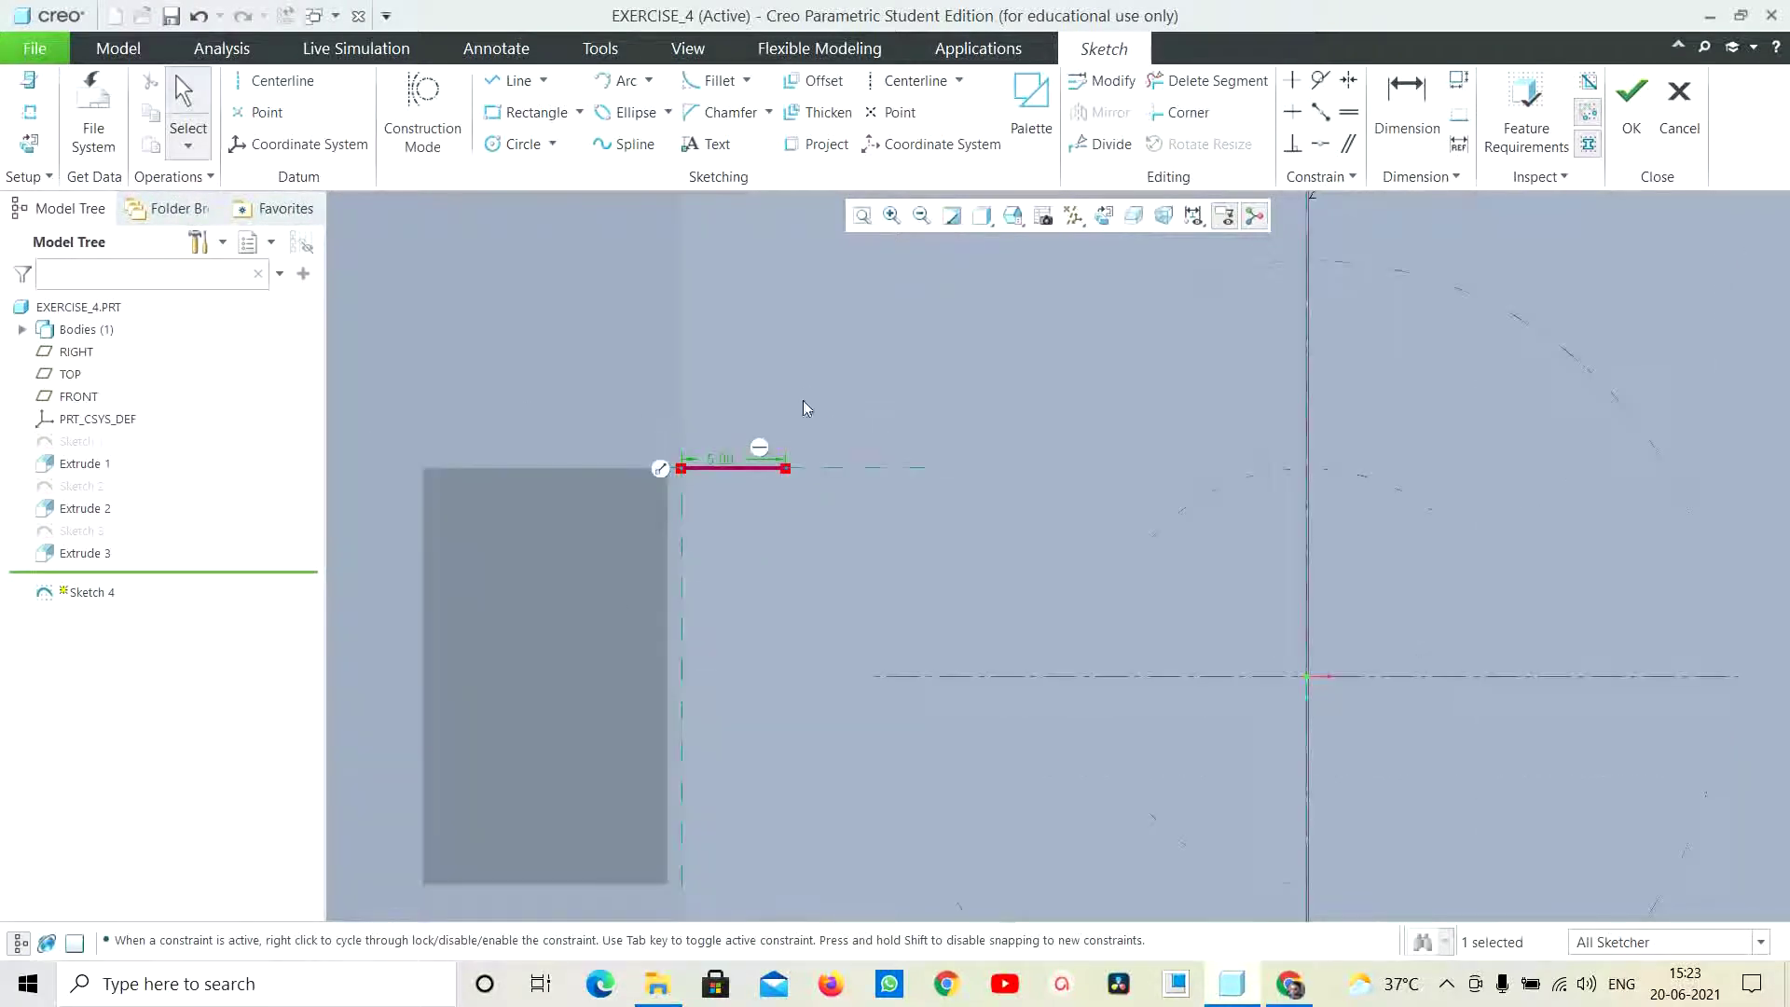
click(872, 207)
click(501, 81)
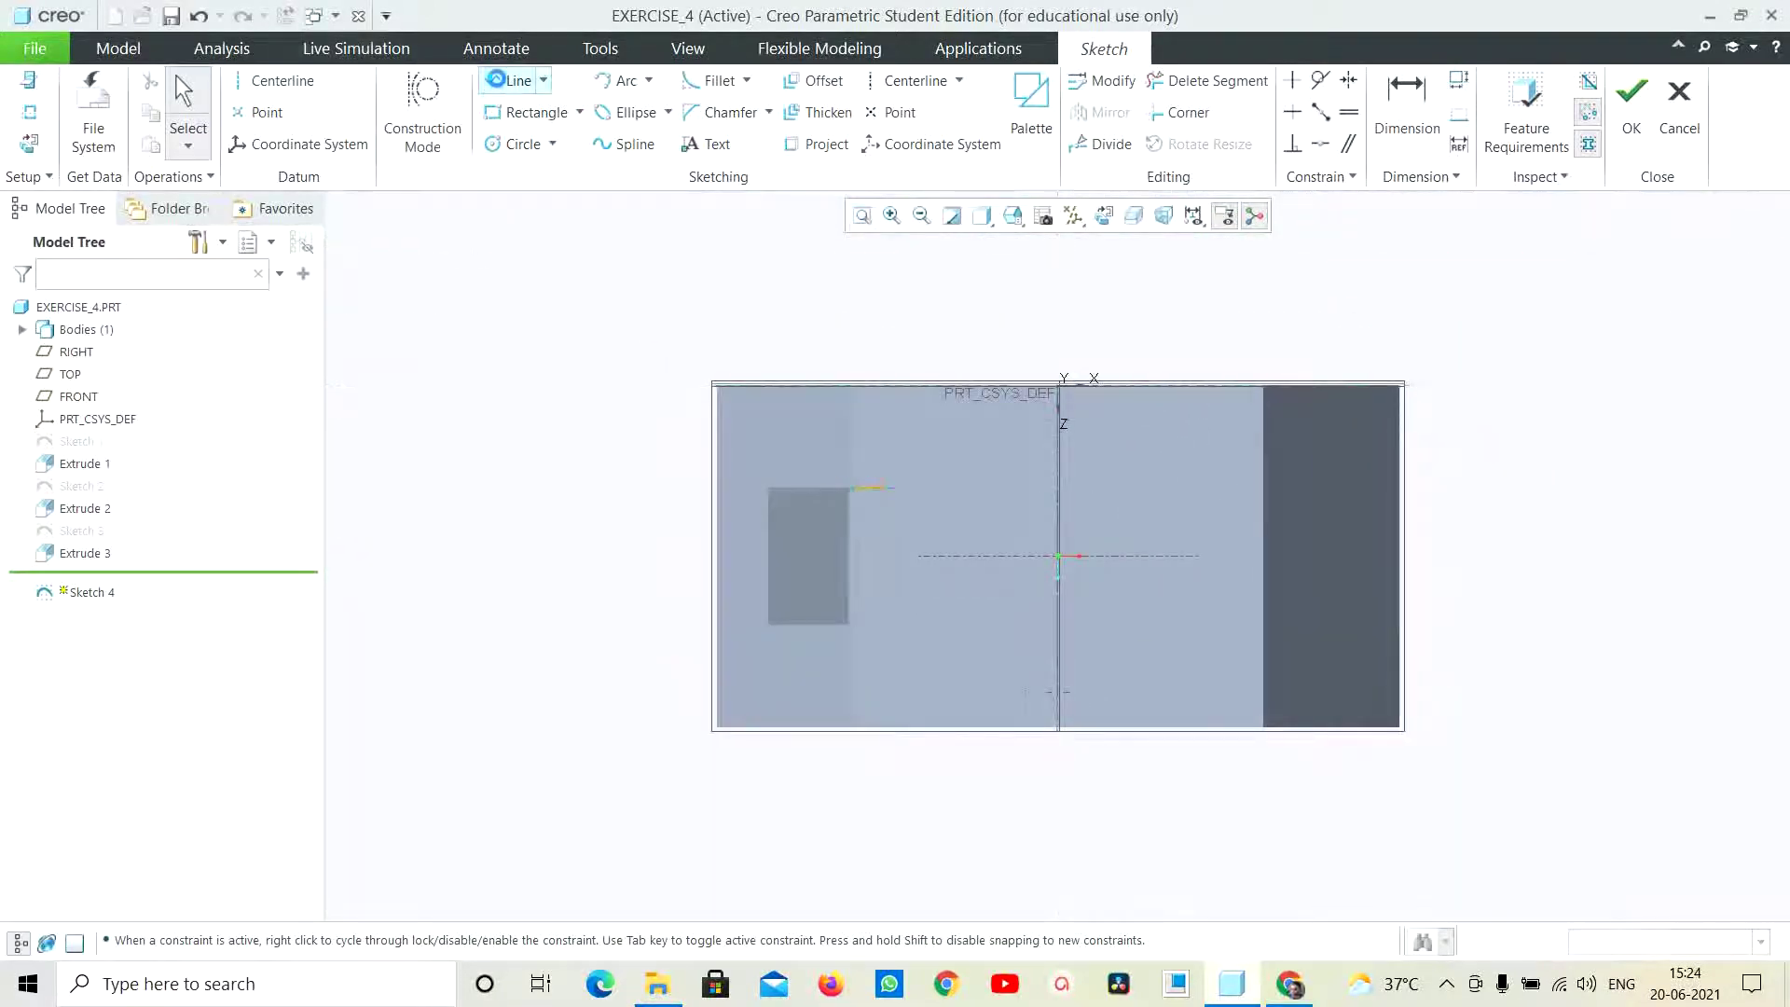
click(888, 487)
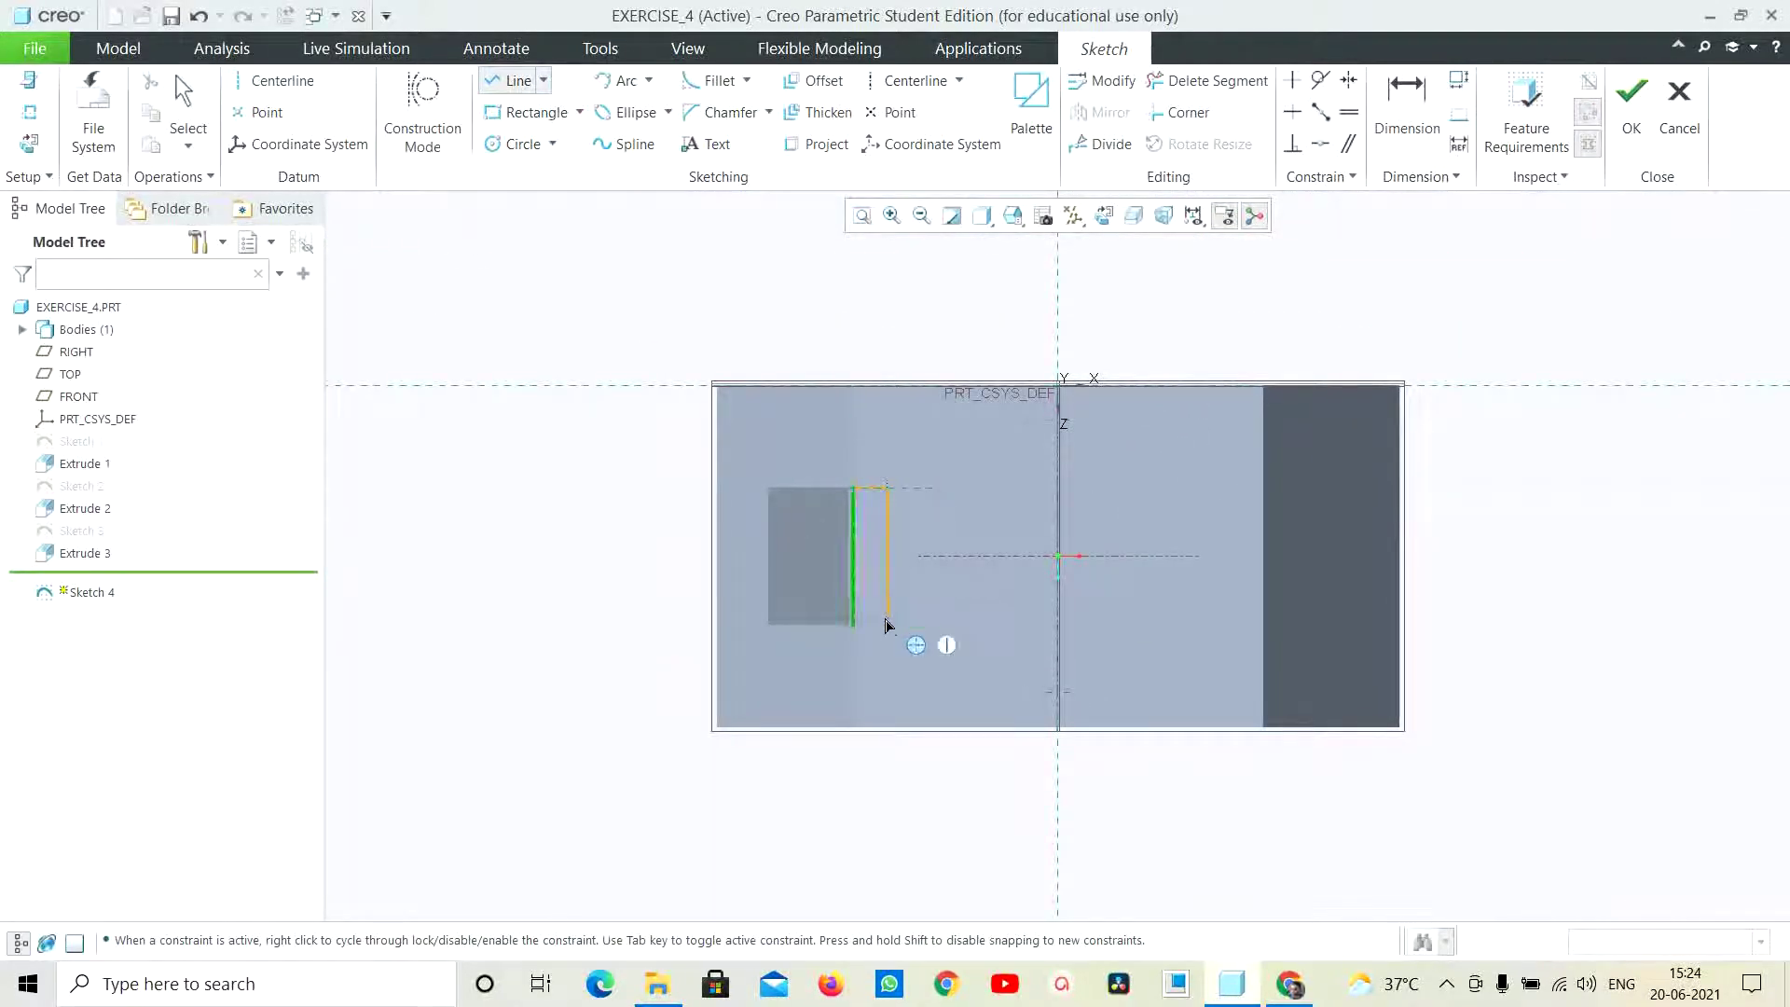
click(887, 626)
click(850, 624)
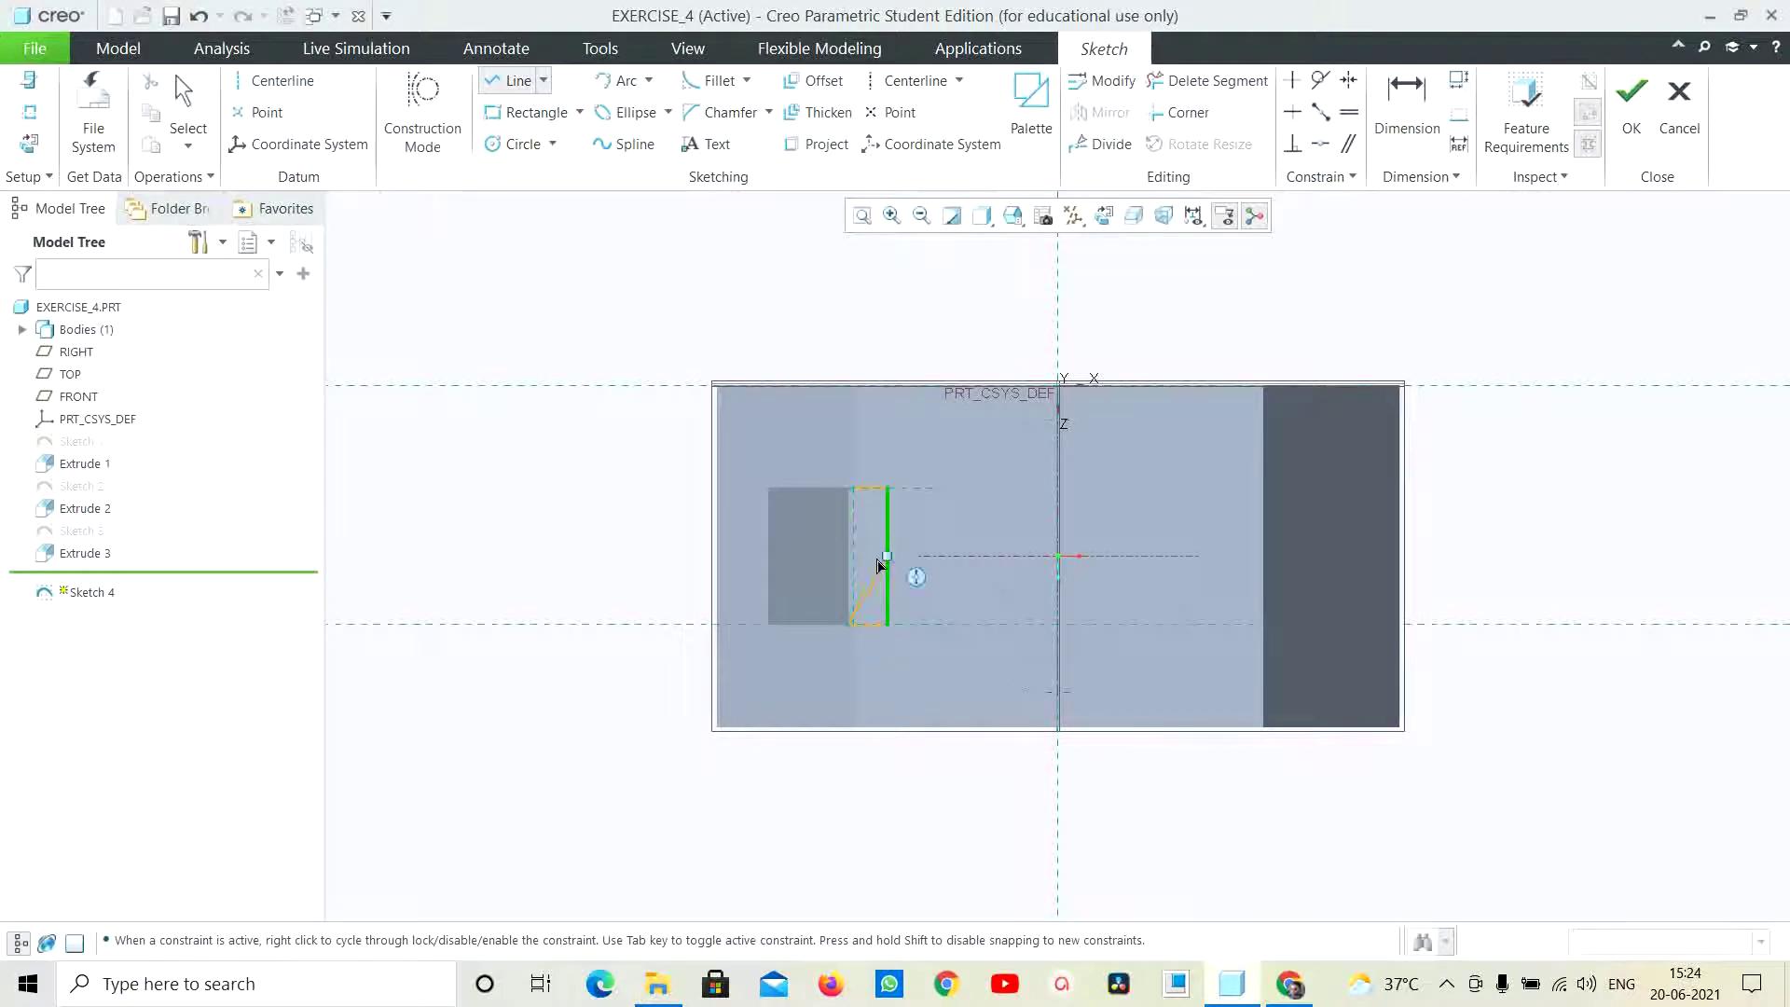
click(840, 495)
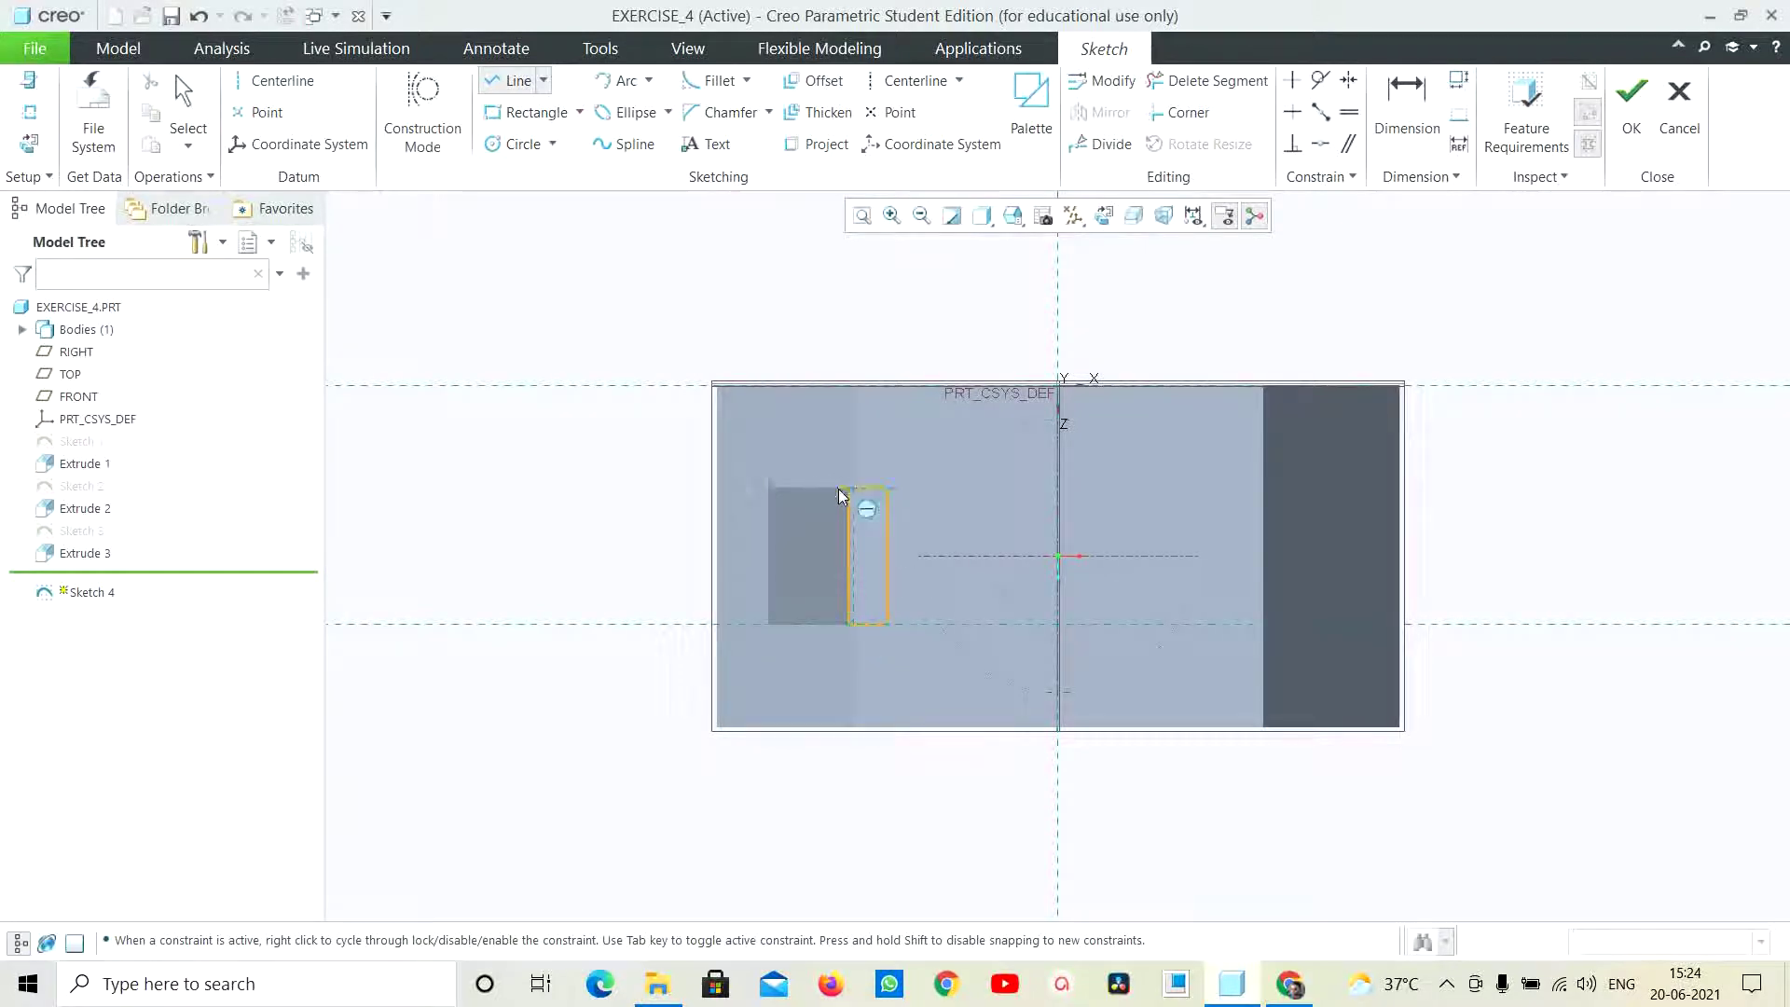
middle_click(518, 652)
click(1617, 98)
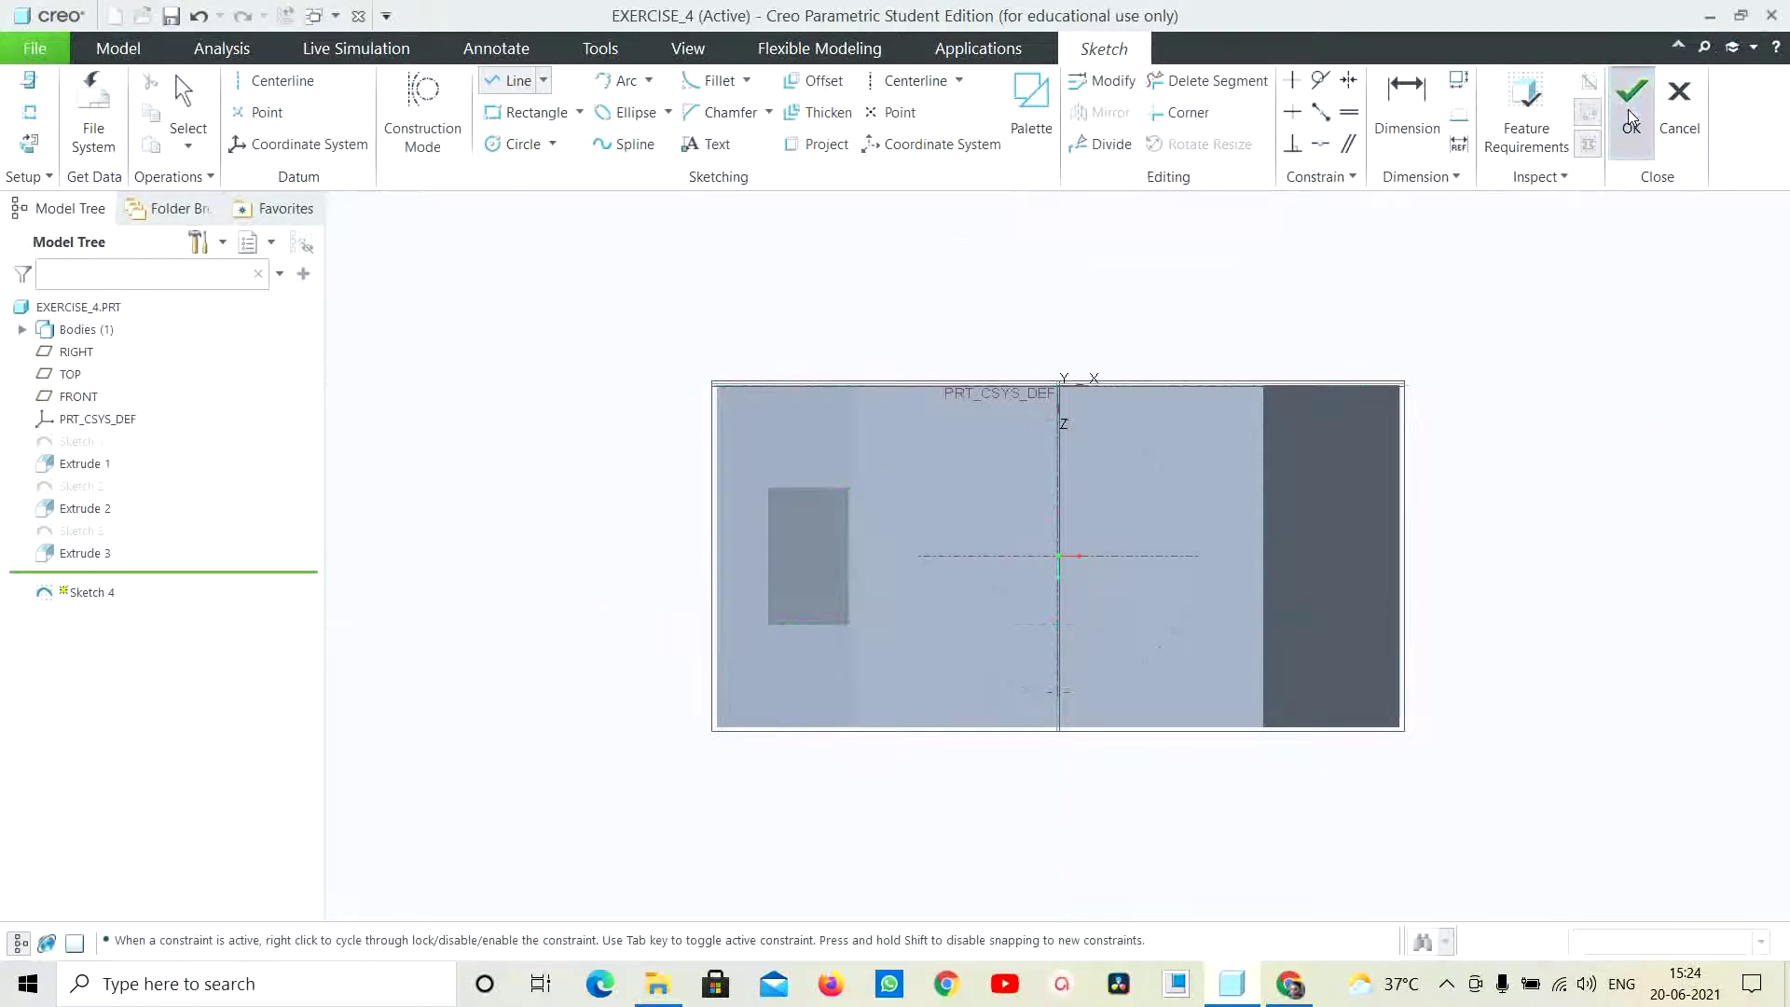
Extrude the narrow rectangle 12.84 mm down into the bracket, flipping the direction so it removes material
click(787, 104)
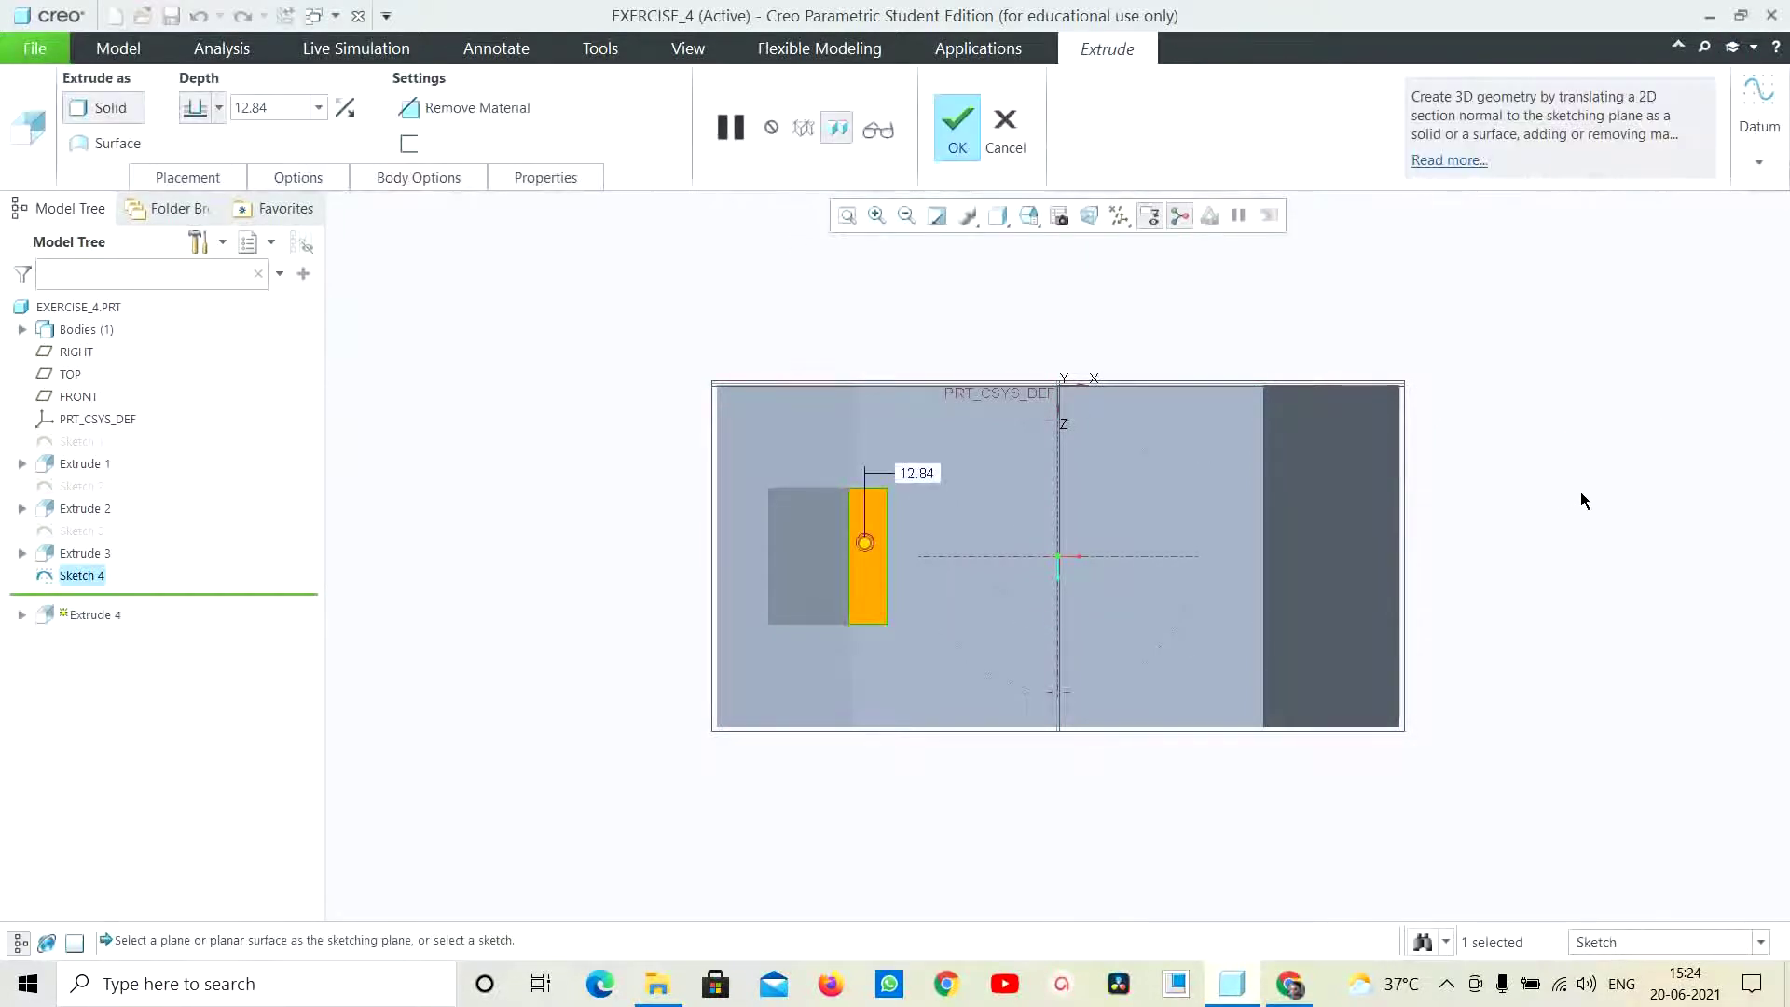
key(ctrl+d)
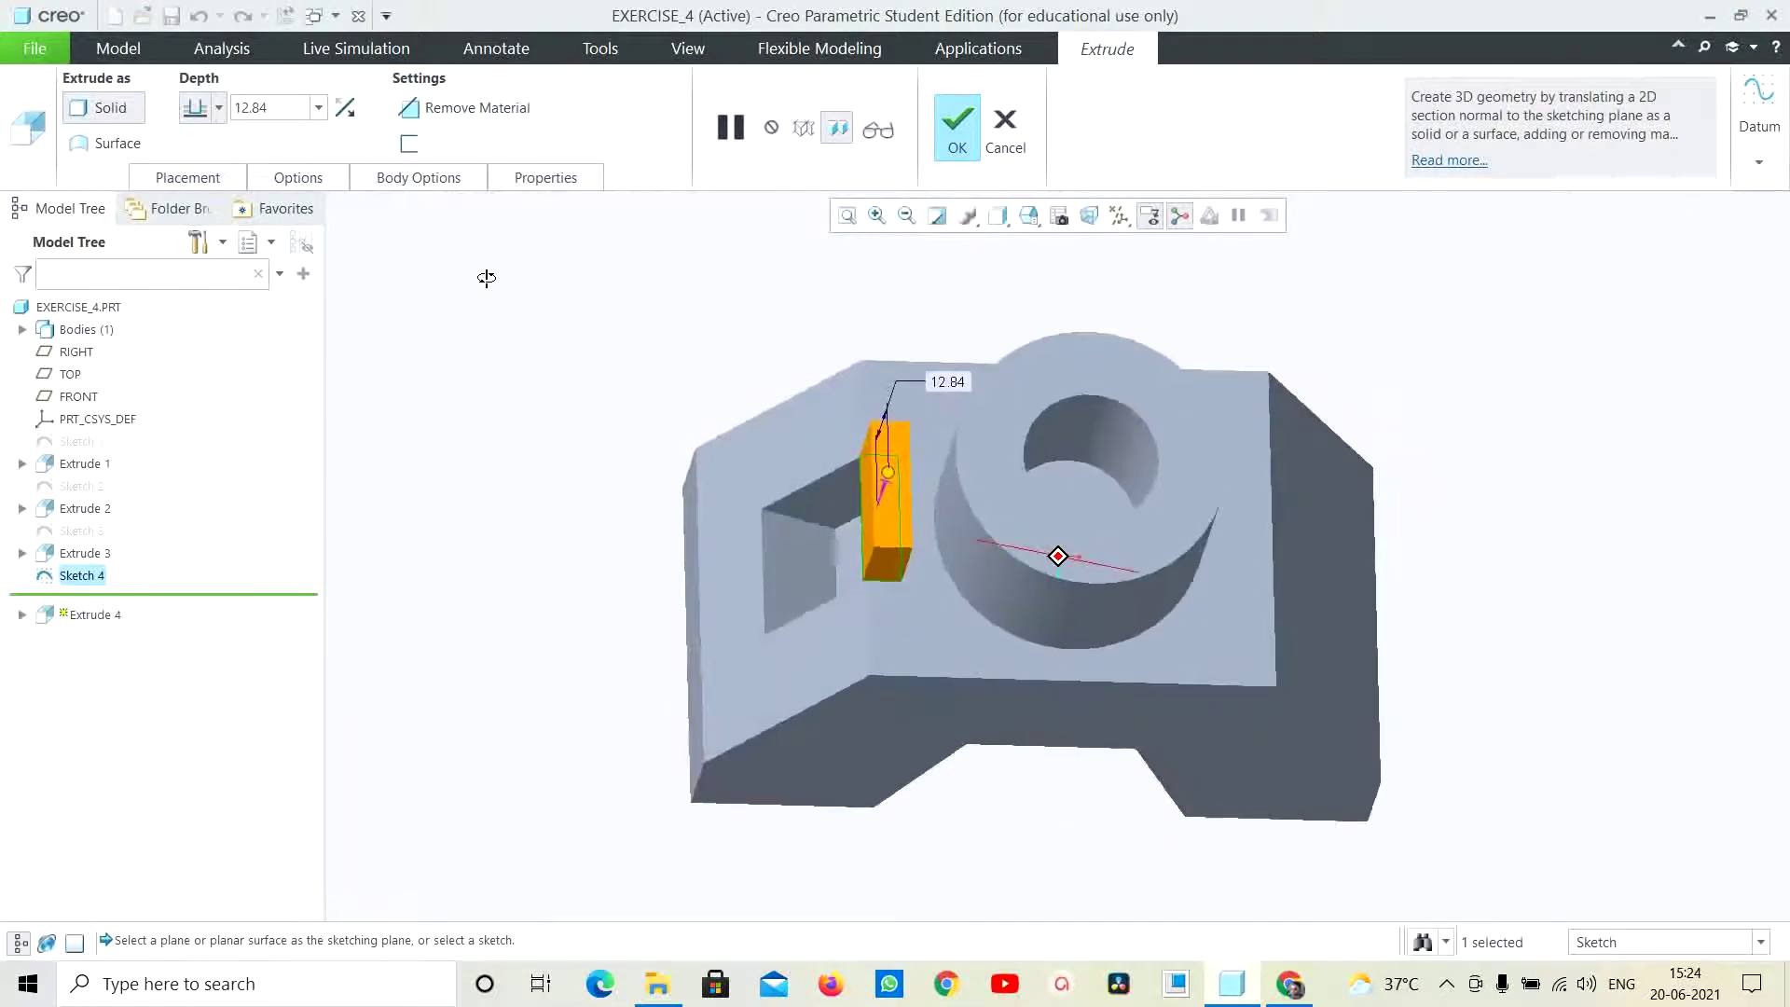
click(890, 483)
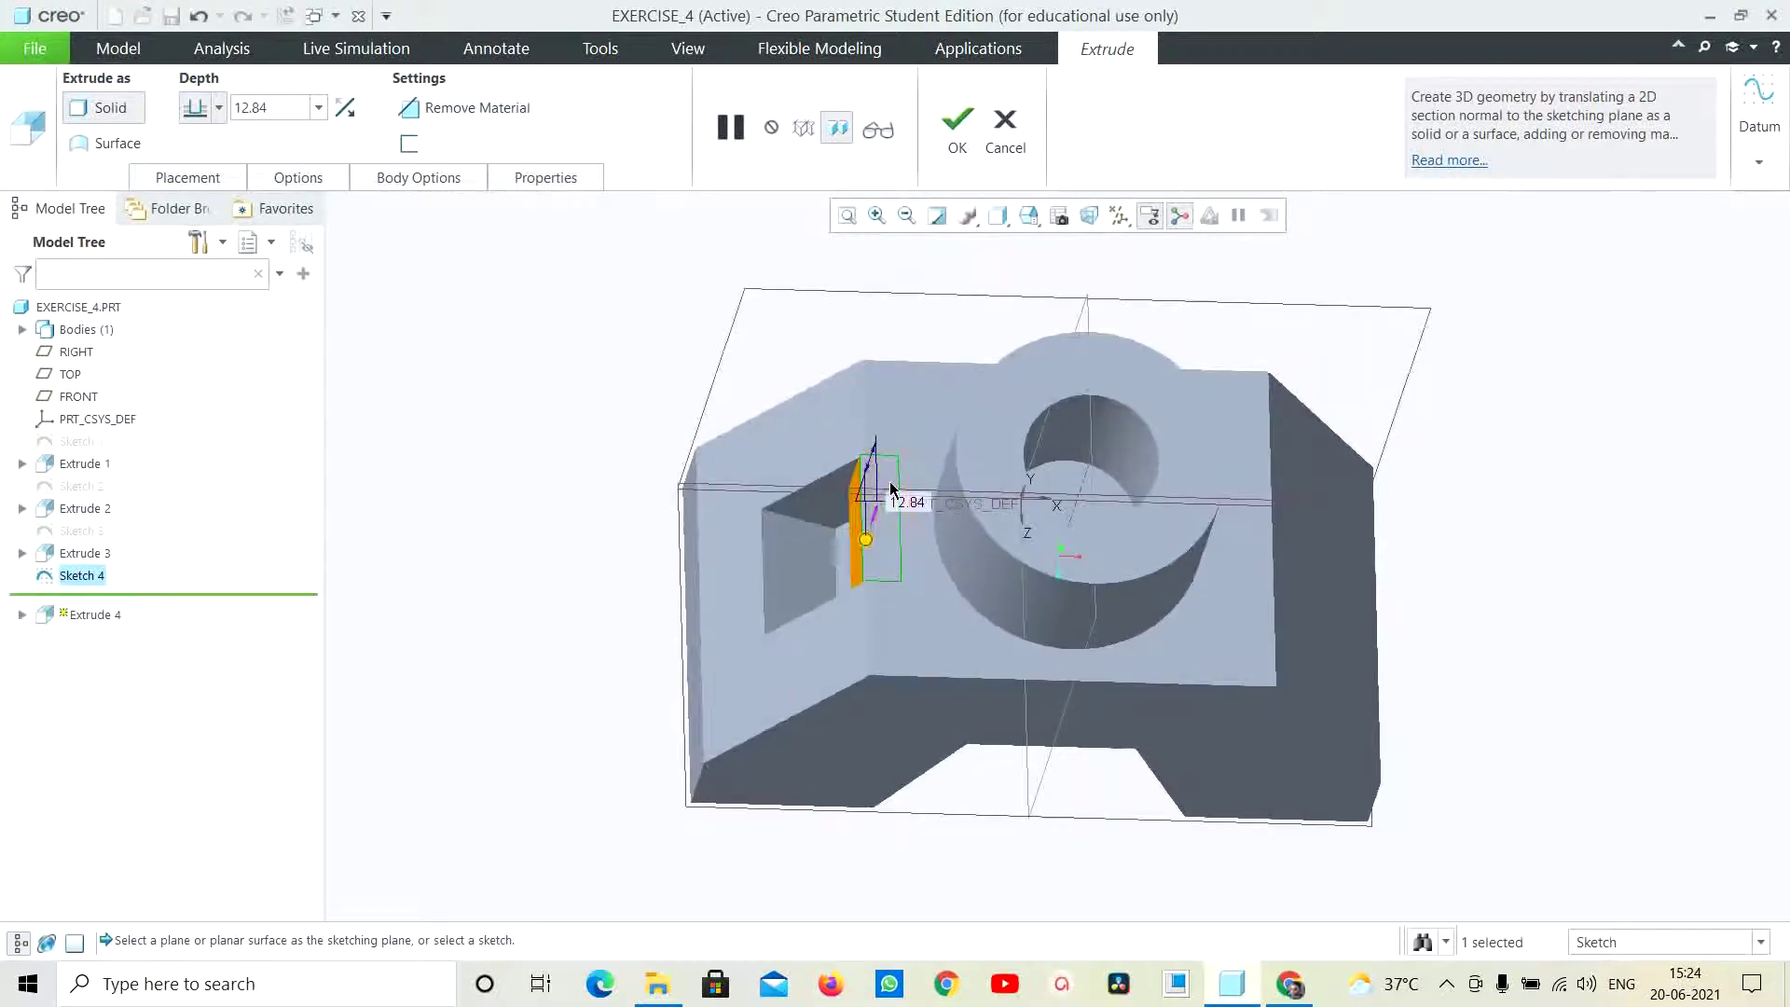
click(466, 109)
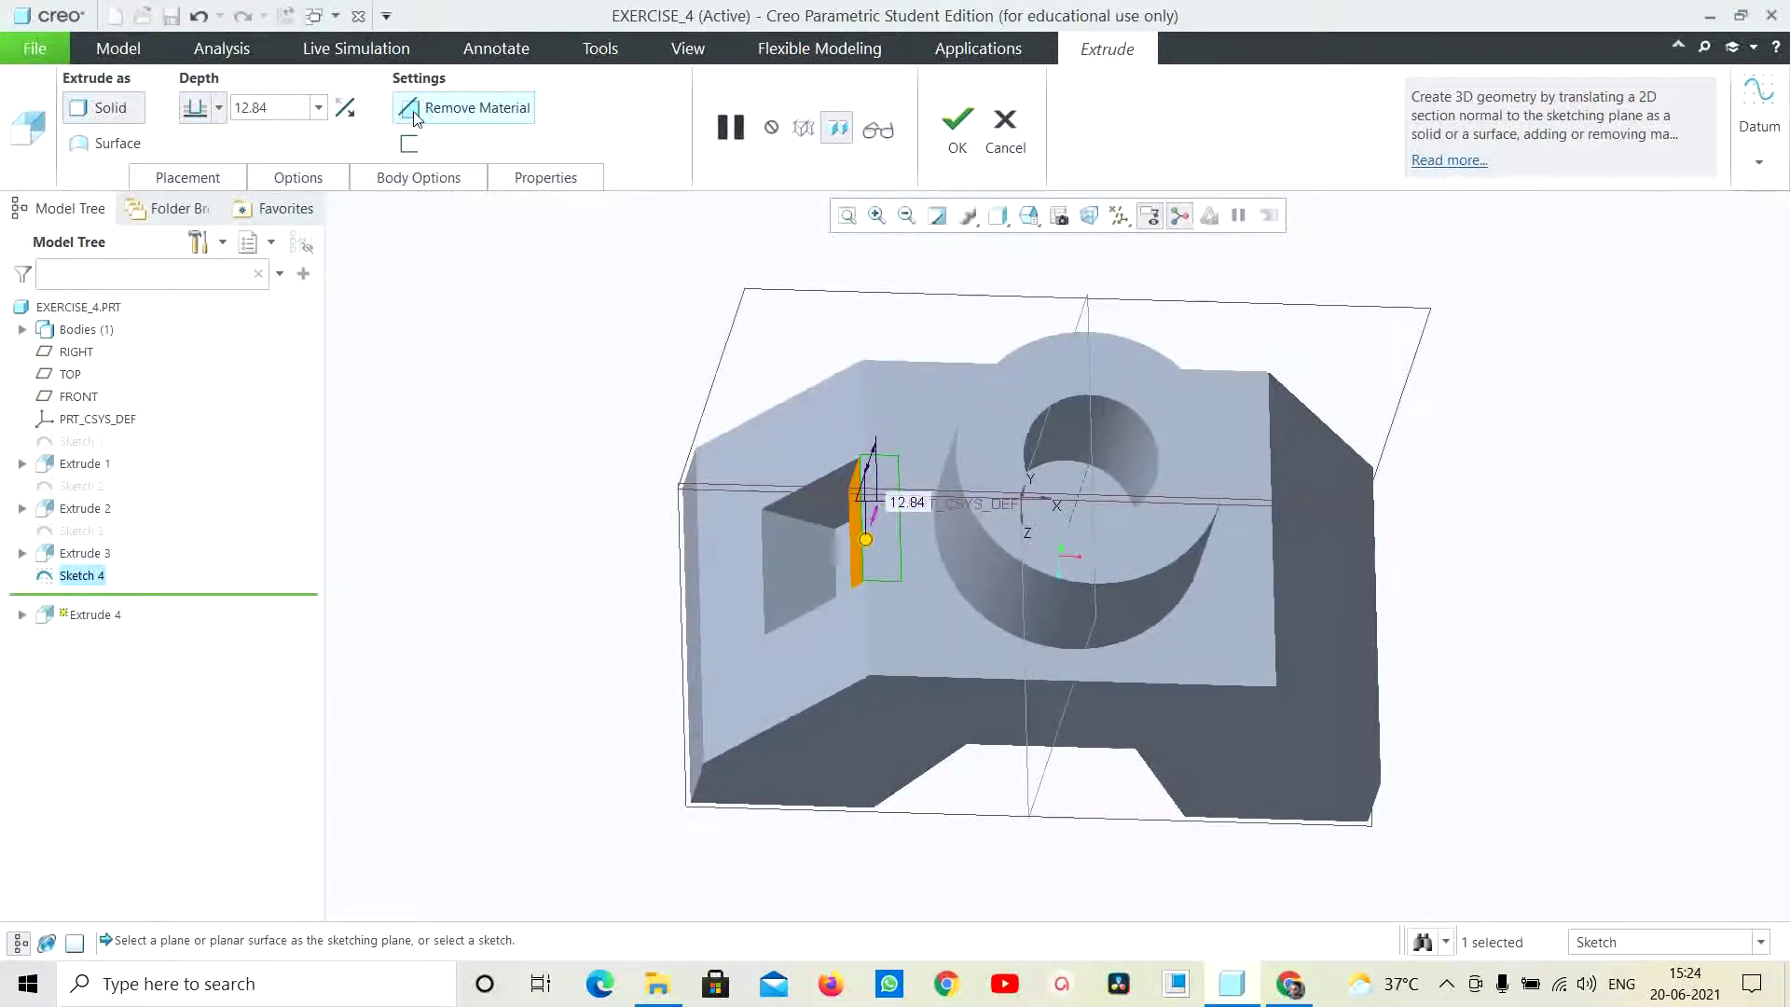
click(958, 128)
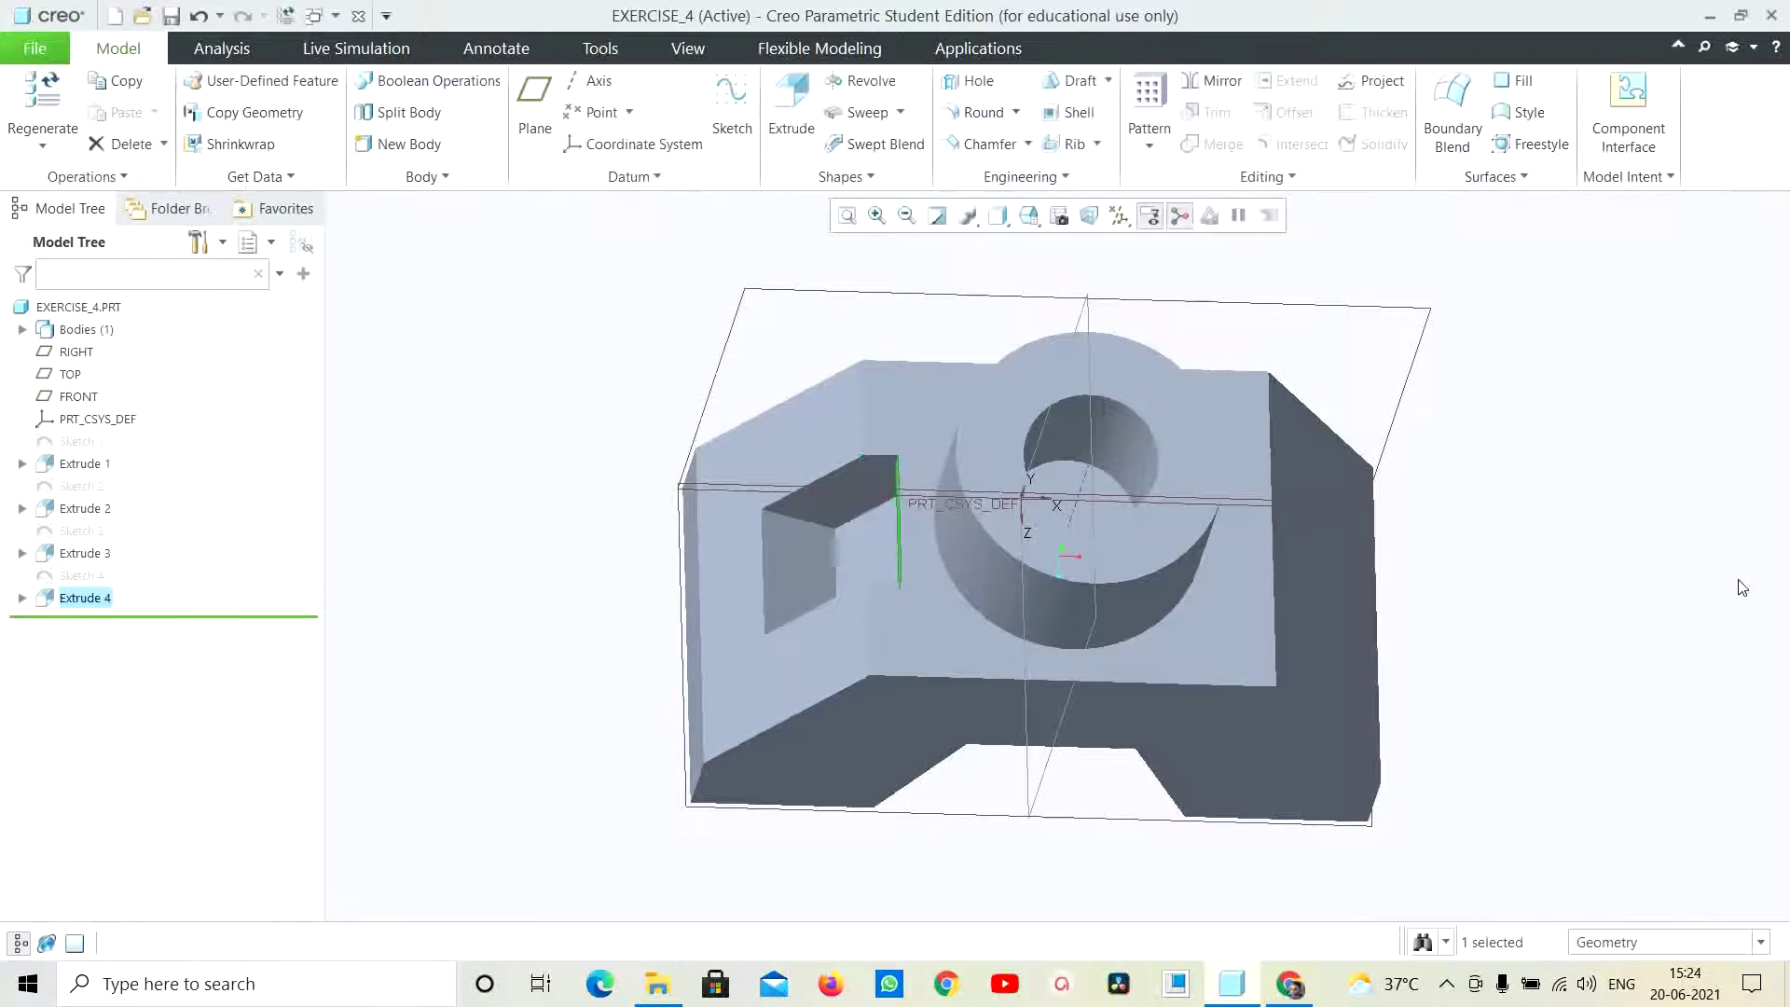
Mirror the narrow rectangular cut, Extrude 4, about the RIGHT plane
middle_drag(1744, 587, 1717, 522)
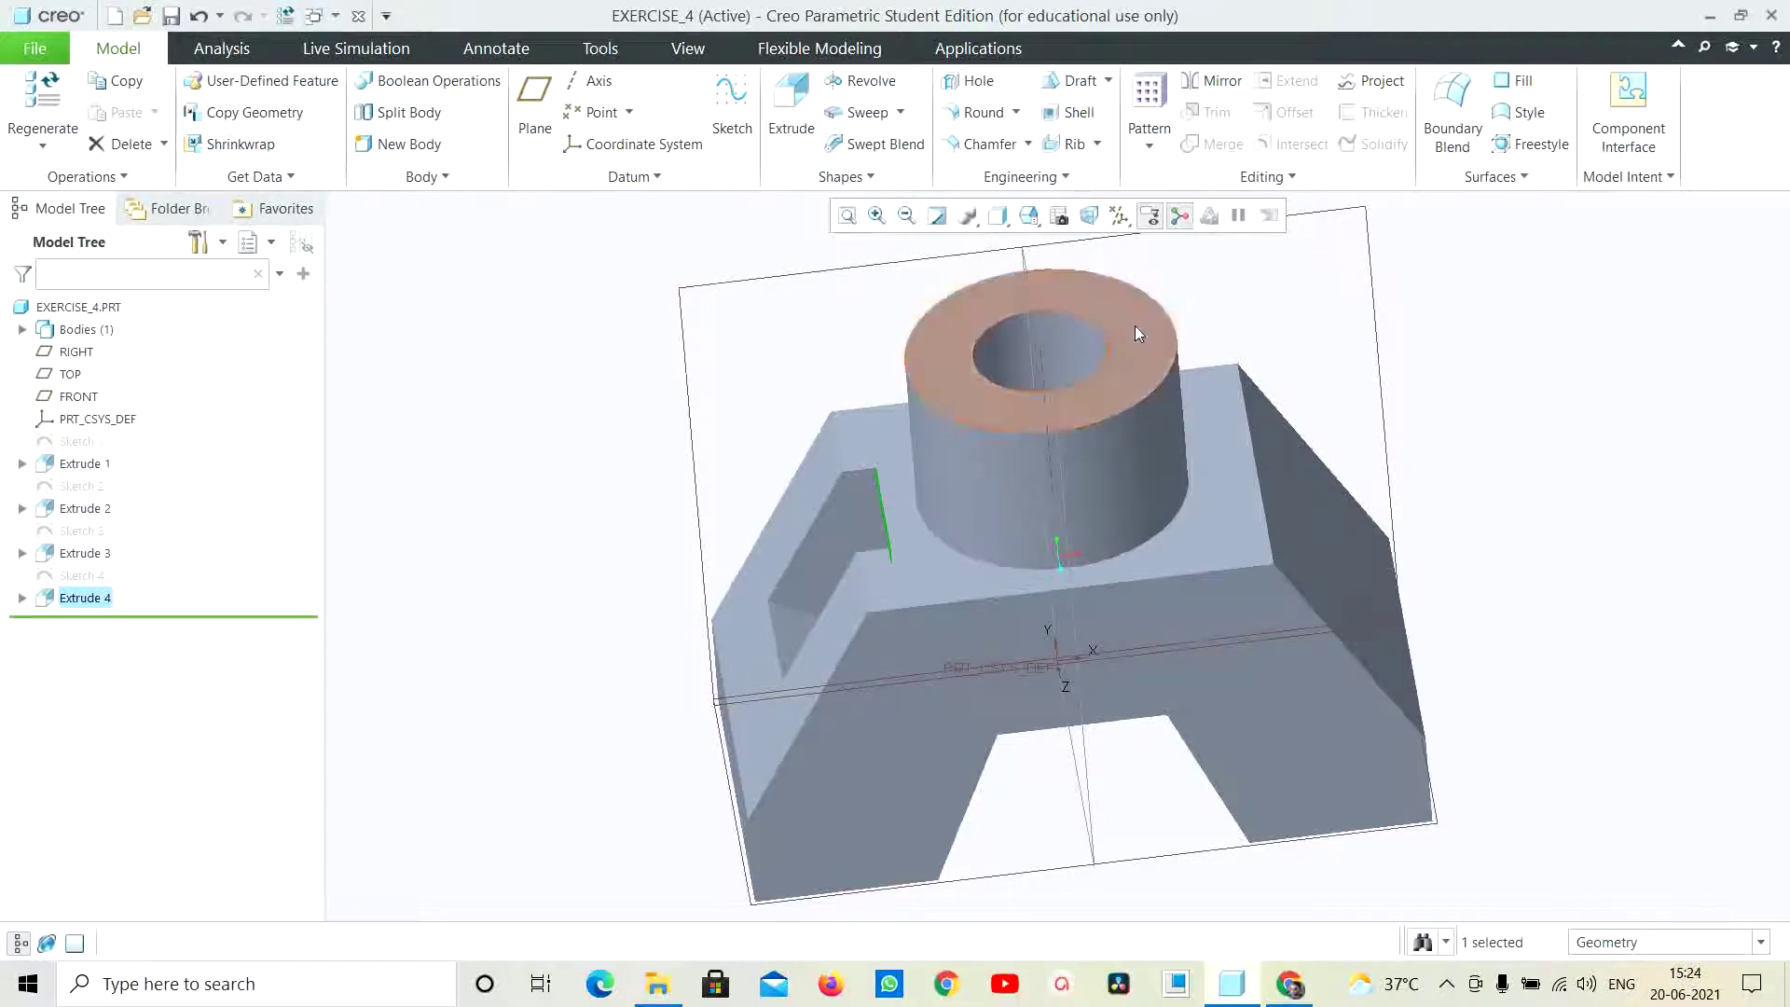
click(847, 216)
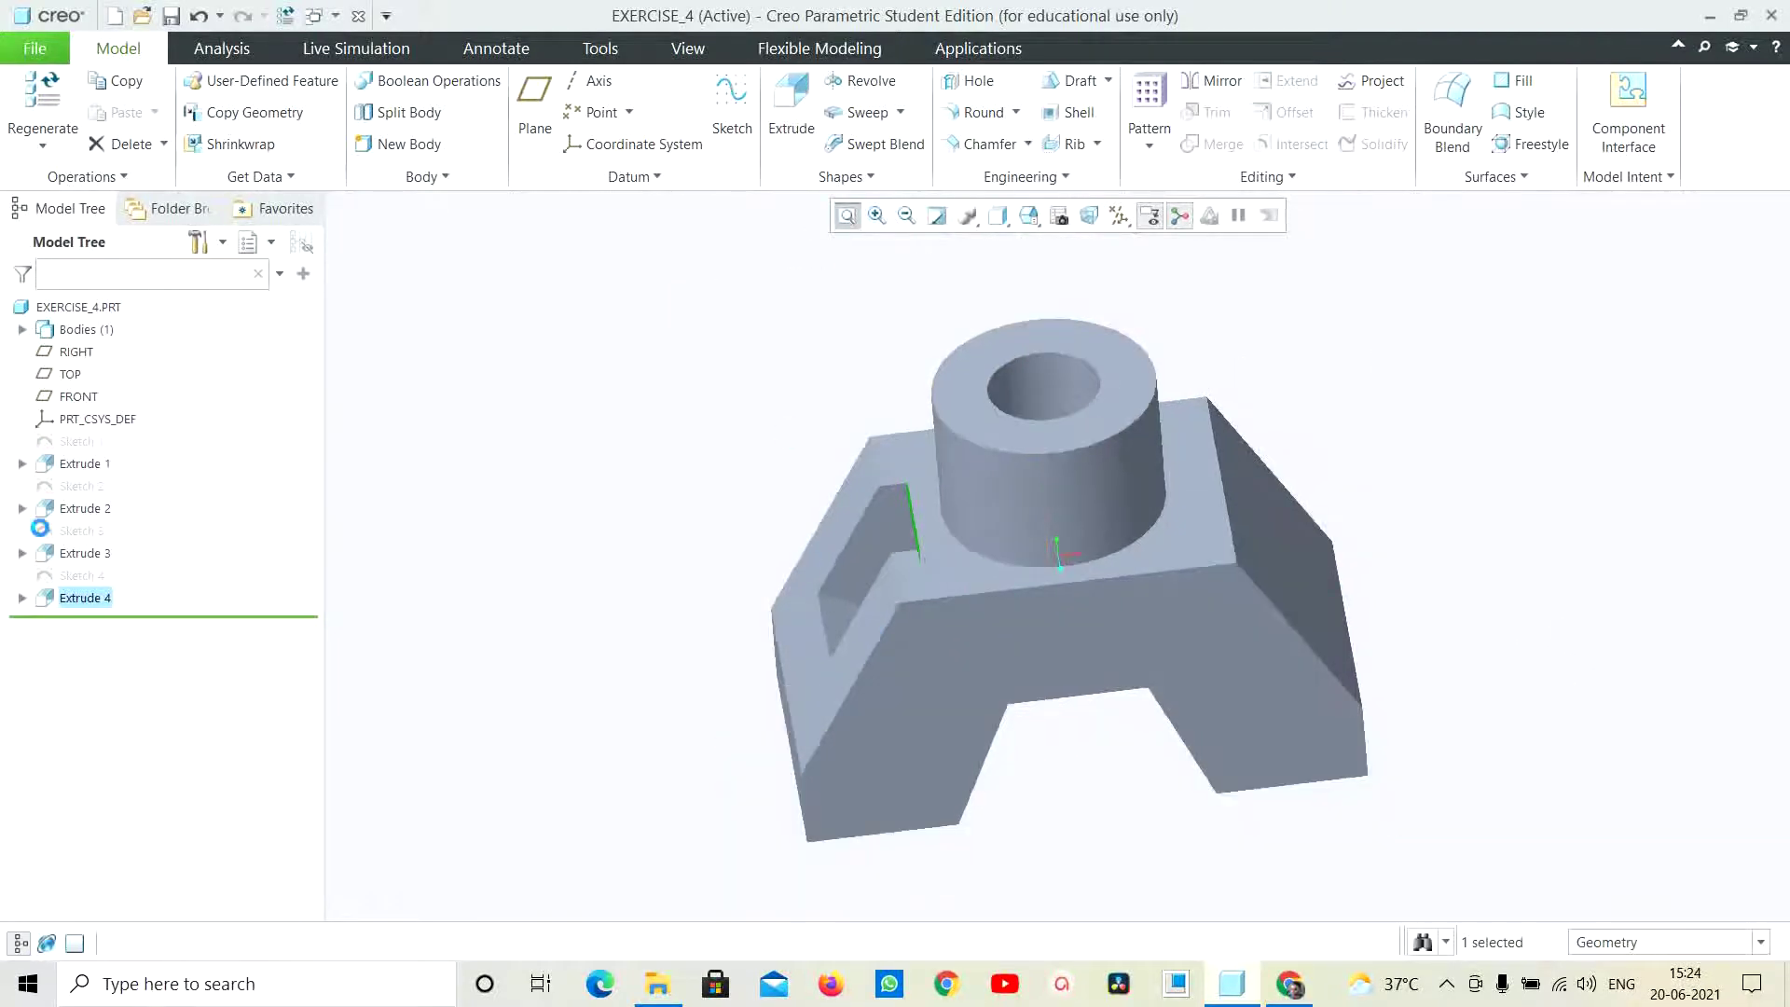
right_click(83, 603)
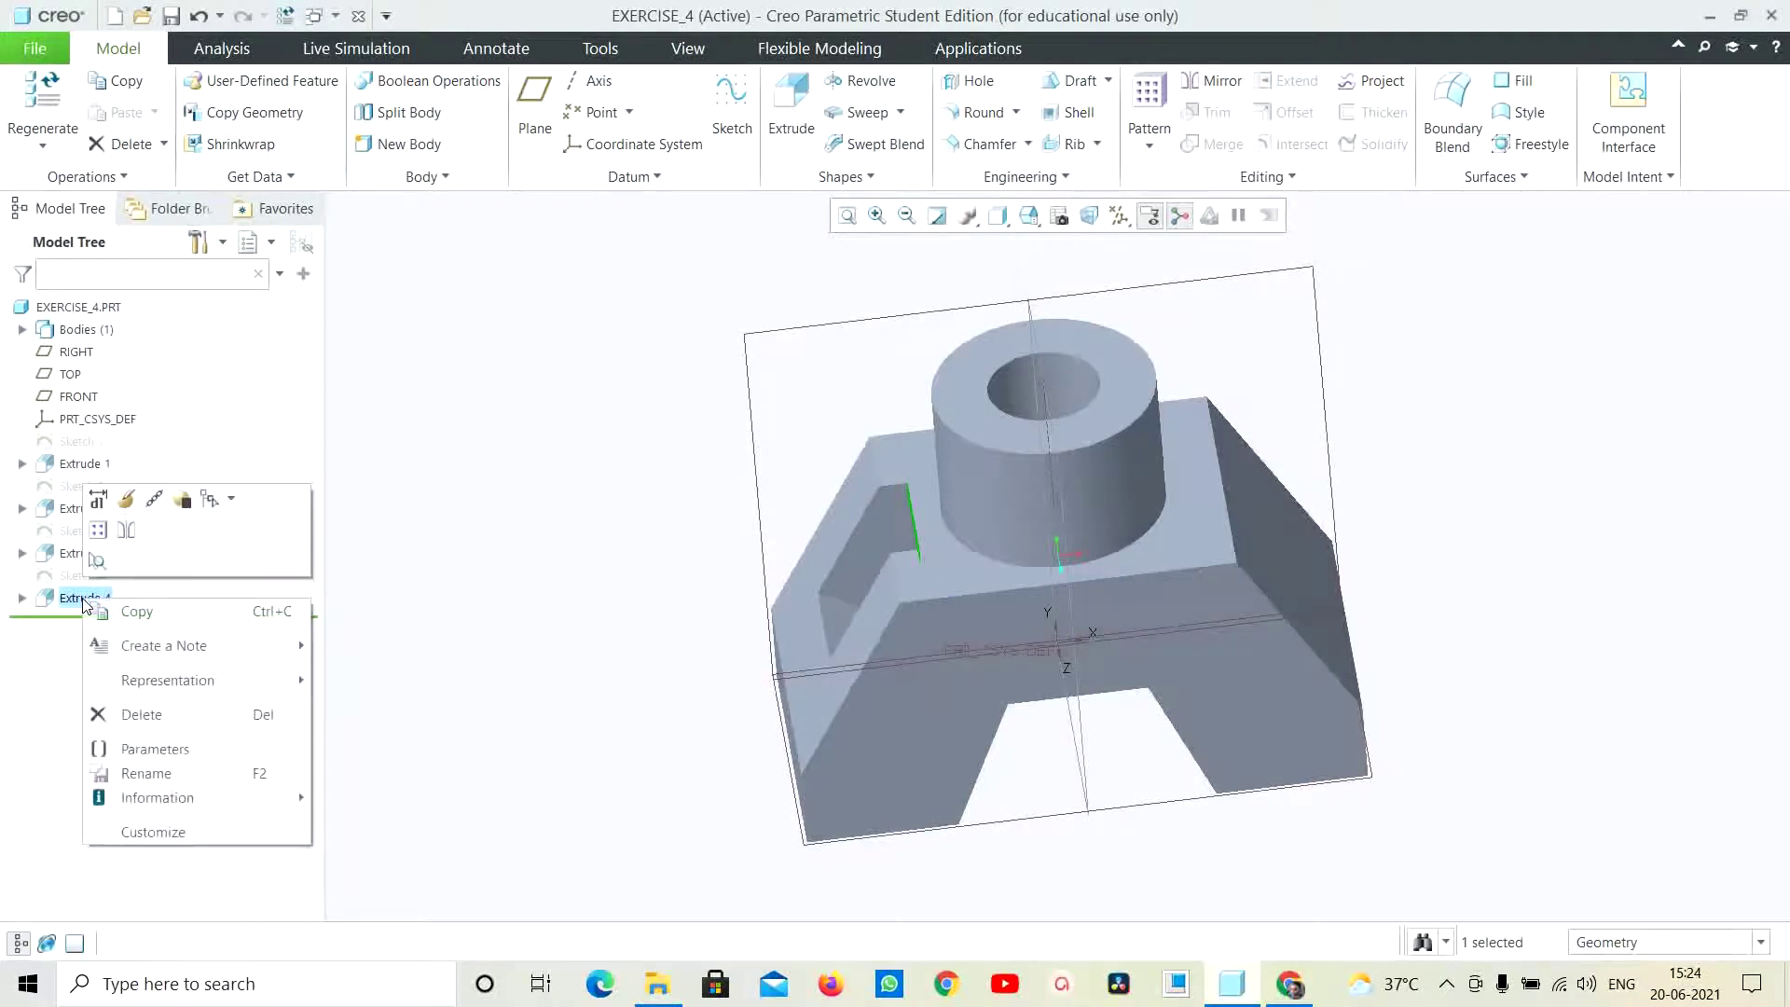
click(127, 532)
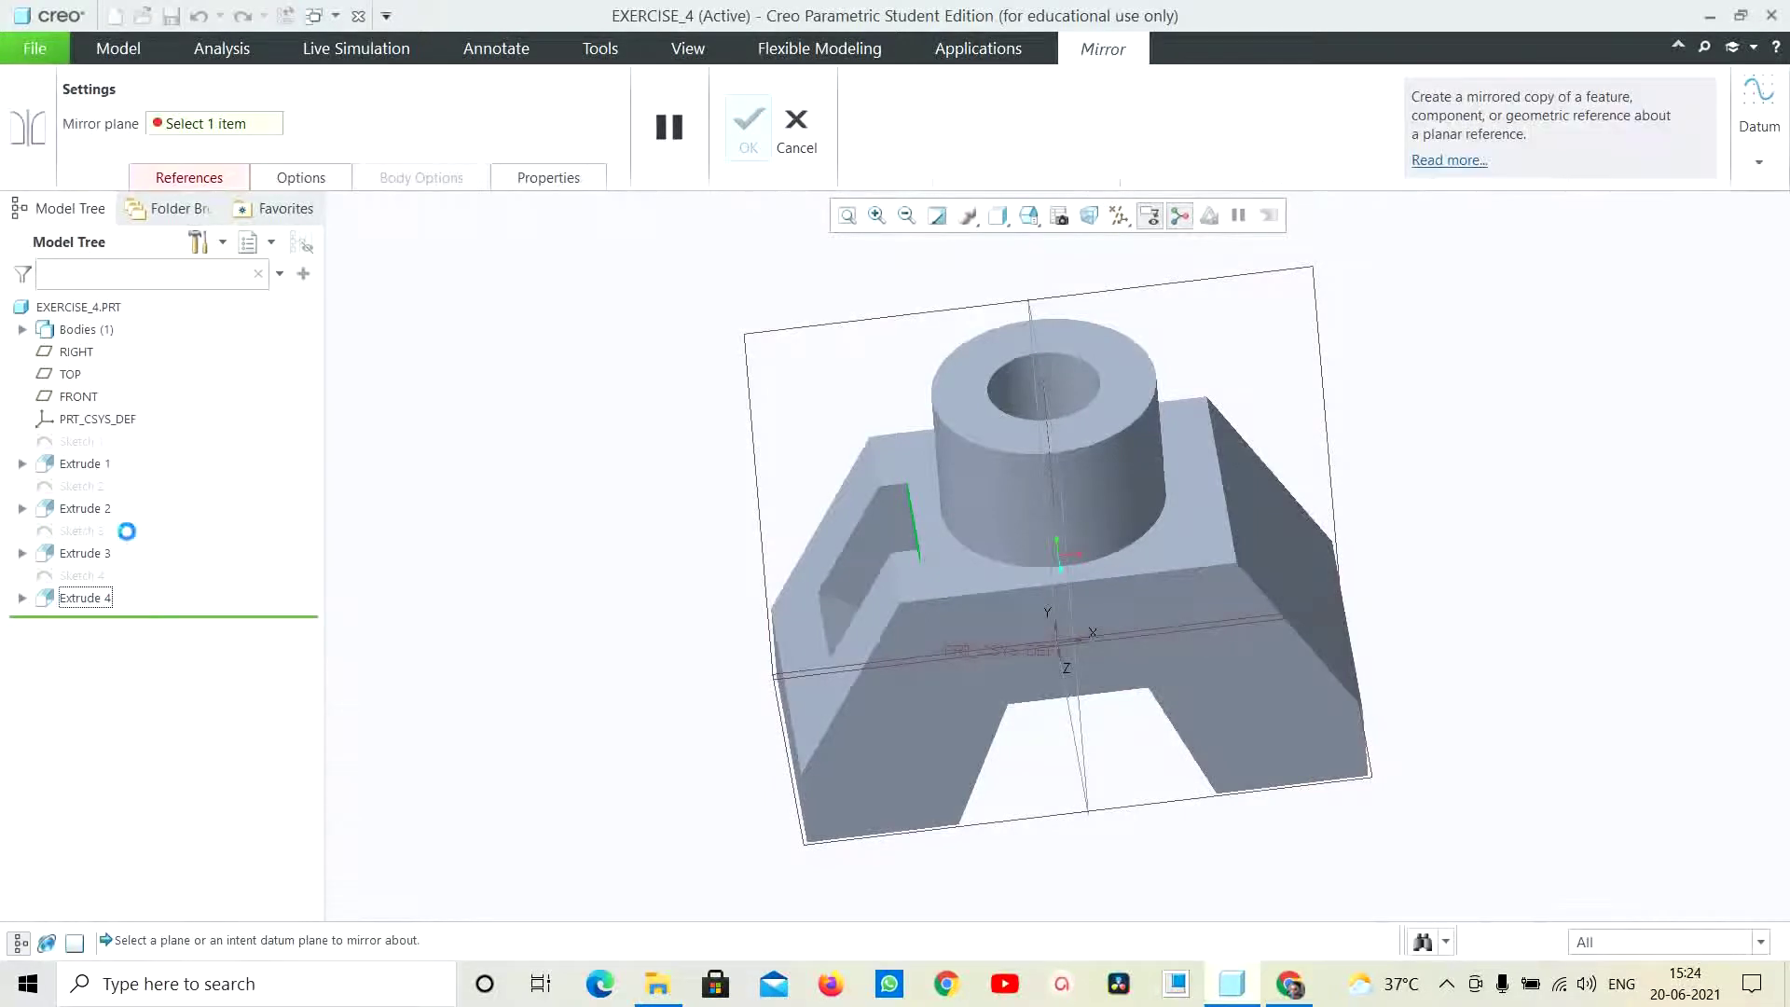
click(1043, 383)
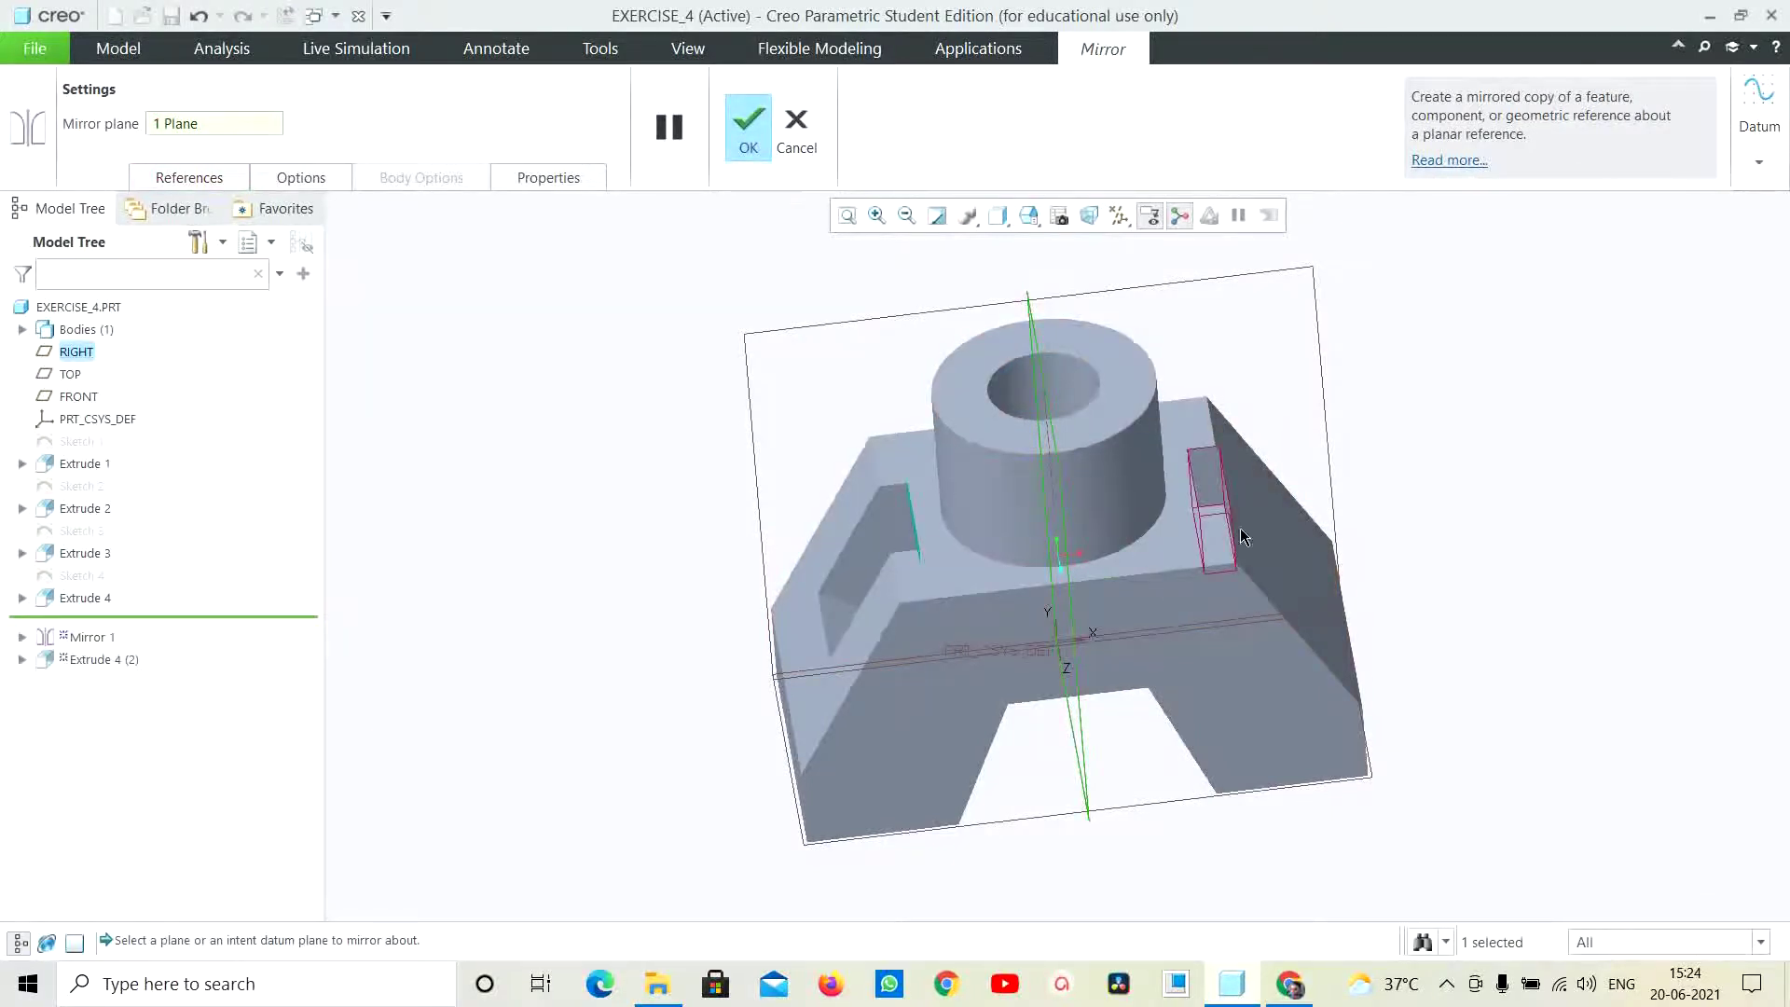
click(85, 553)
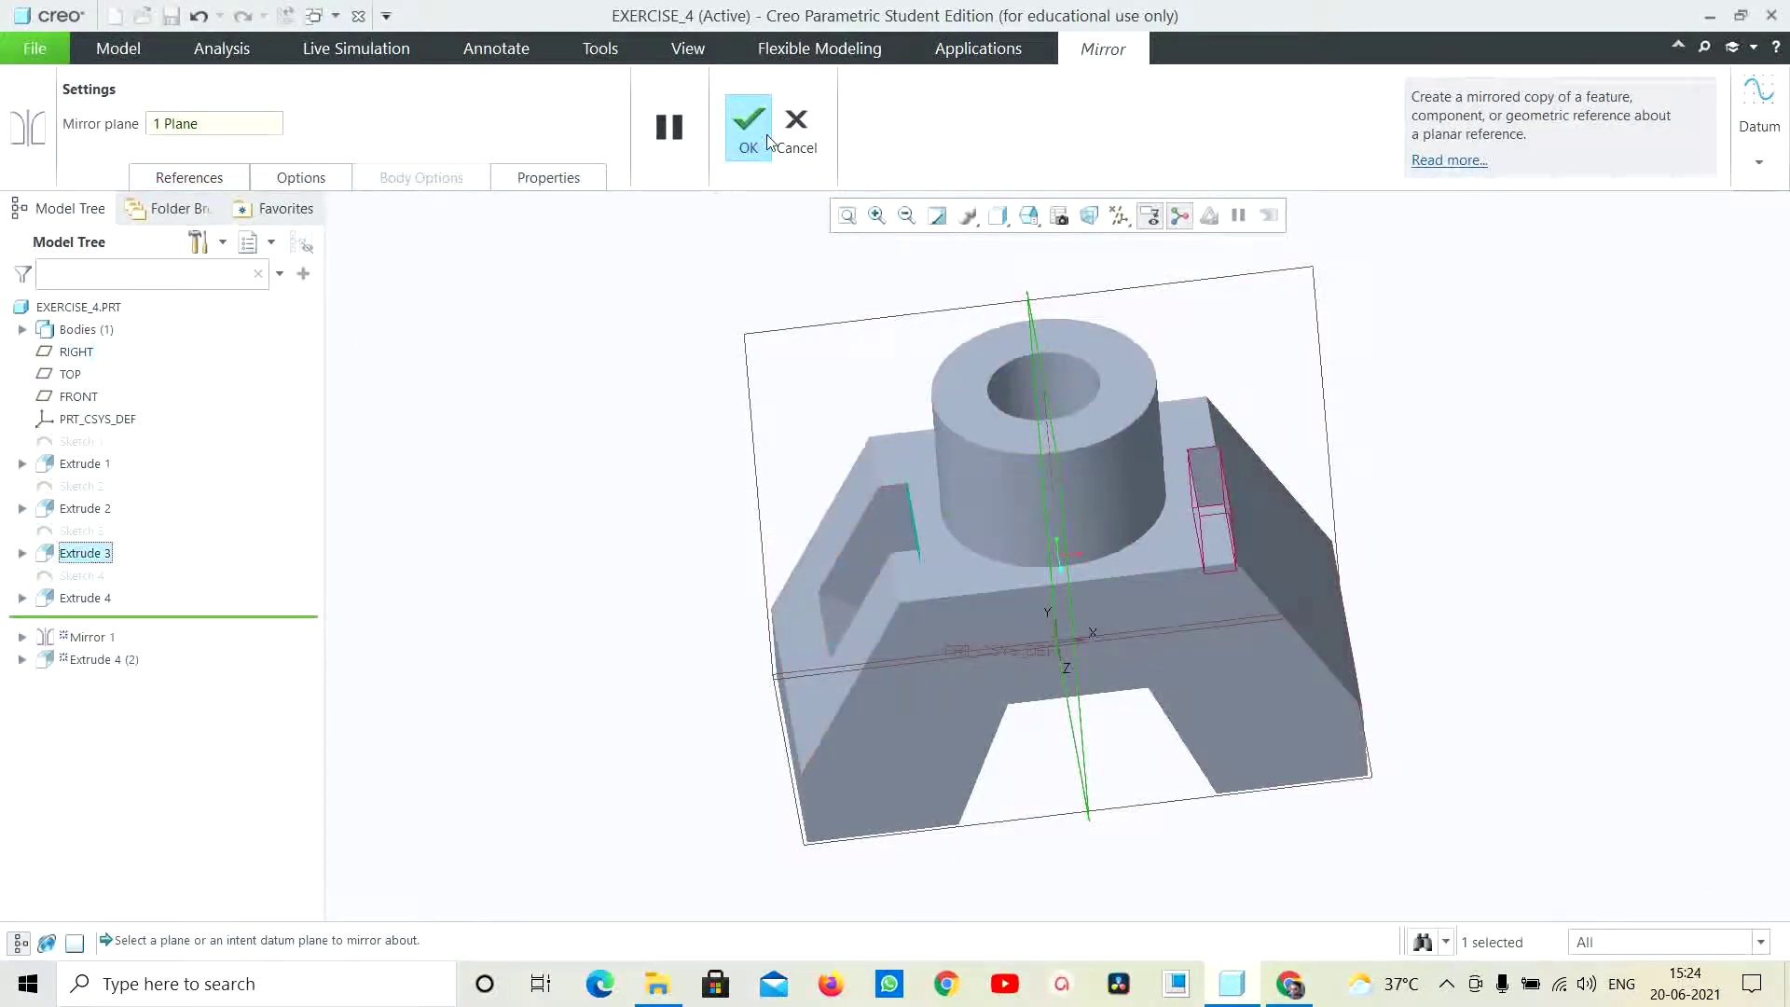
click(747, 130)
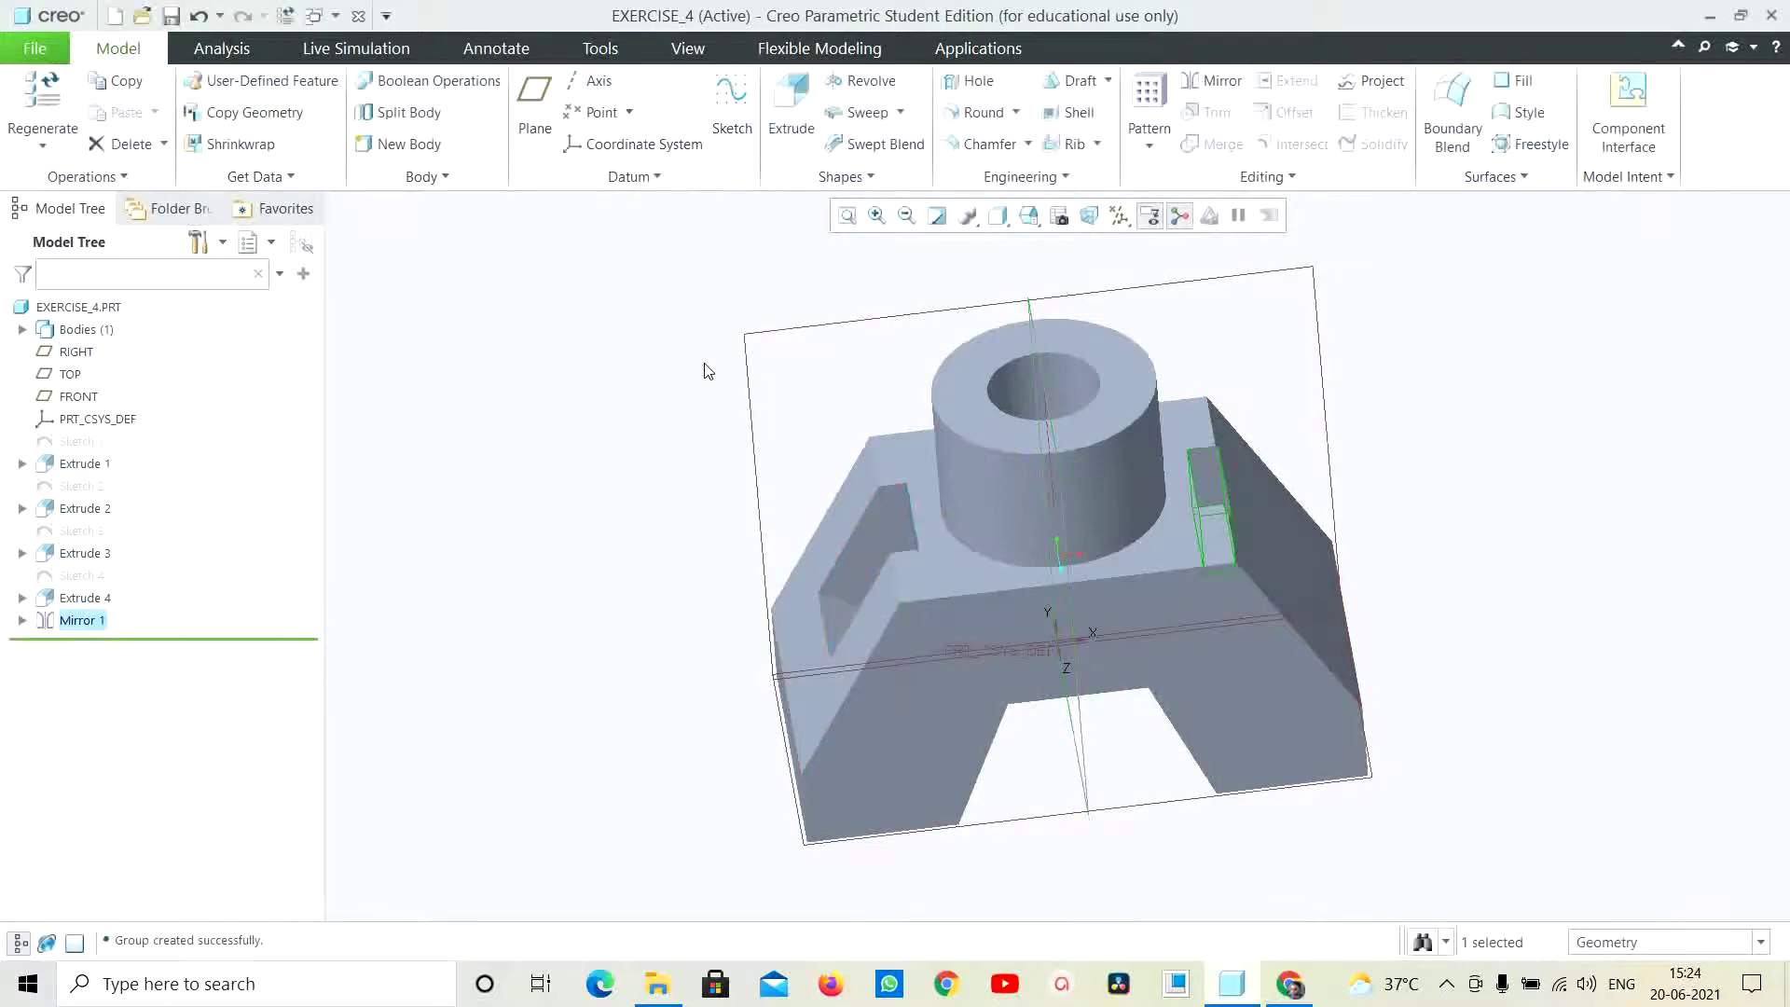
Mirror the slanted-face slot, Extrude 3, about the RIGHT plane
click(86, 554)
click(128, 464)
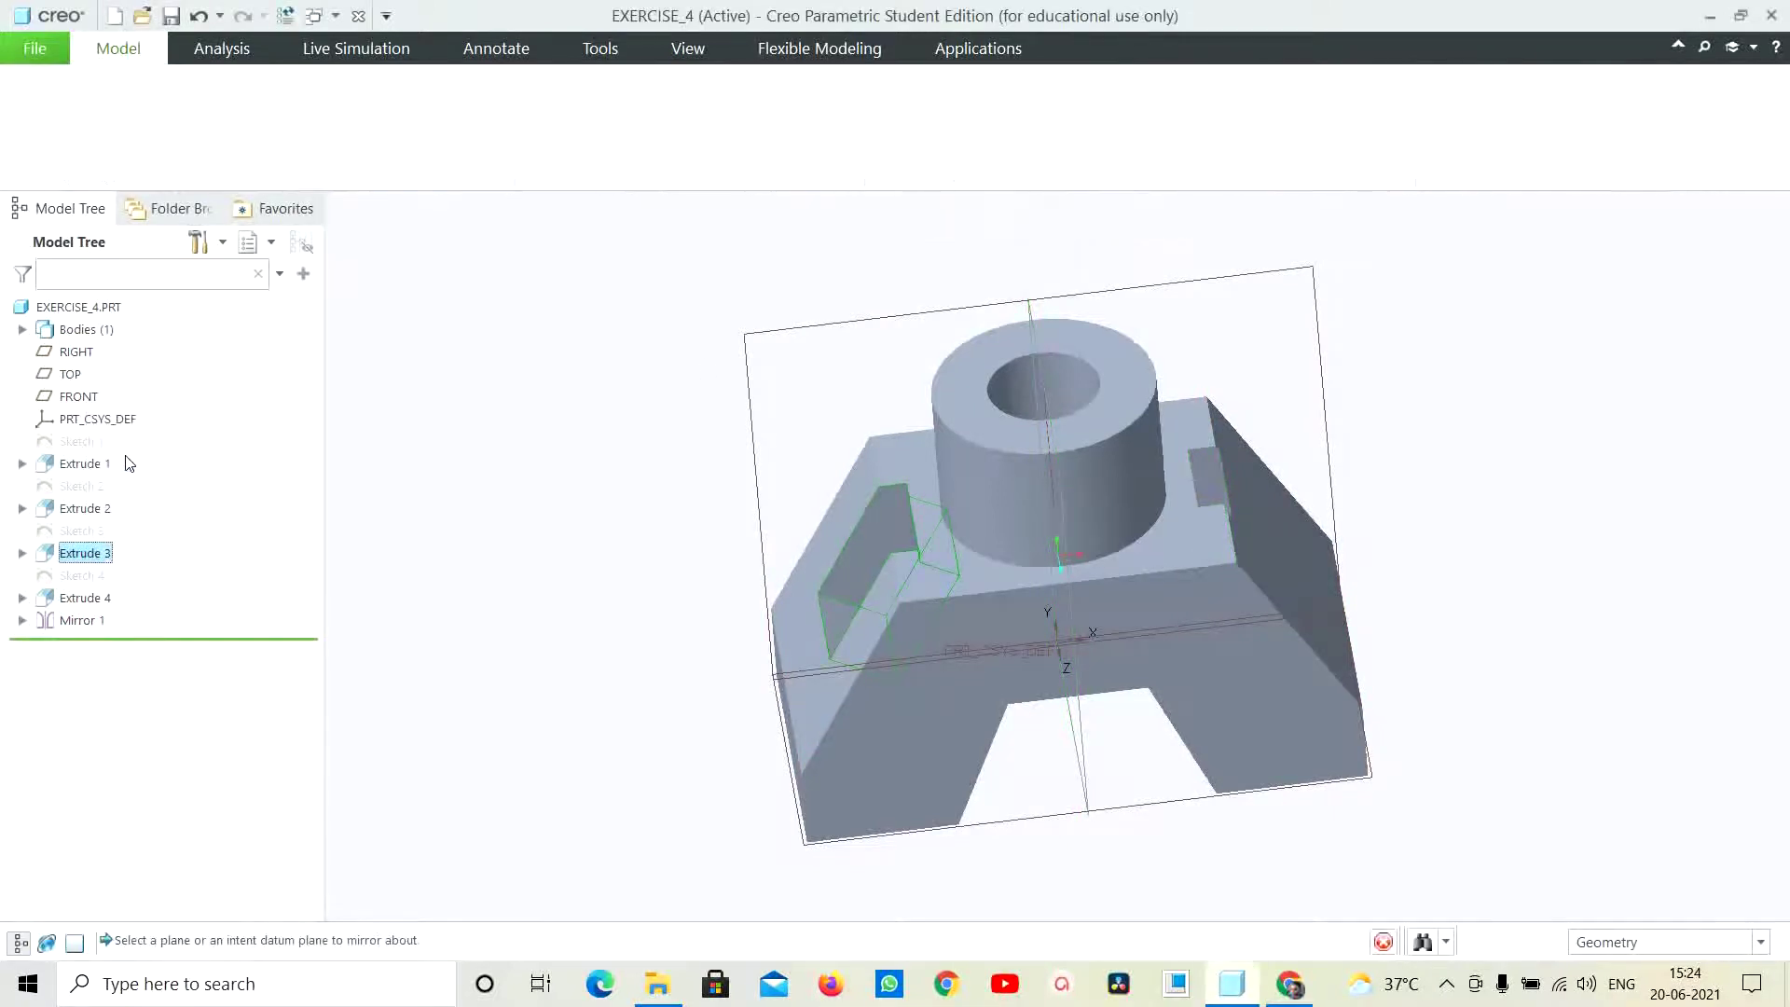
click(1042, 367)
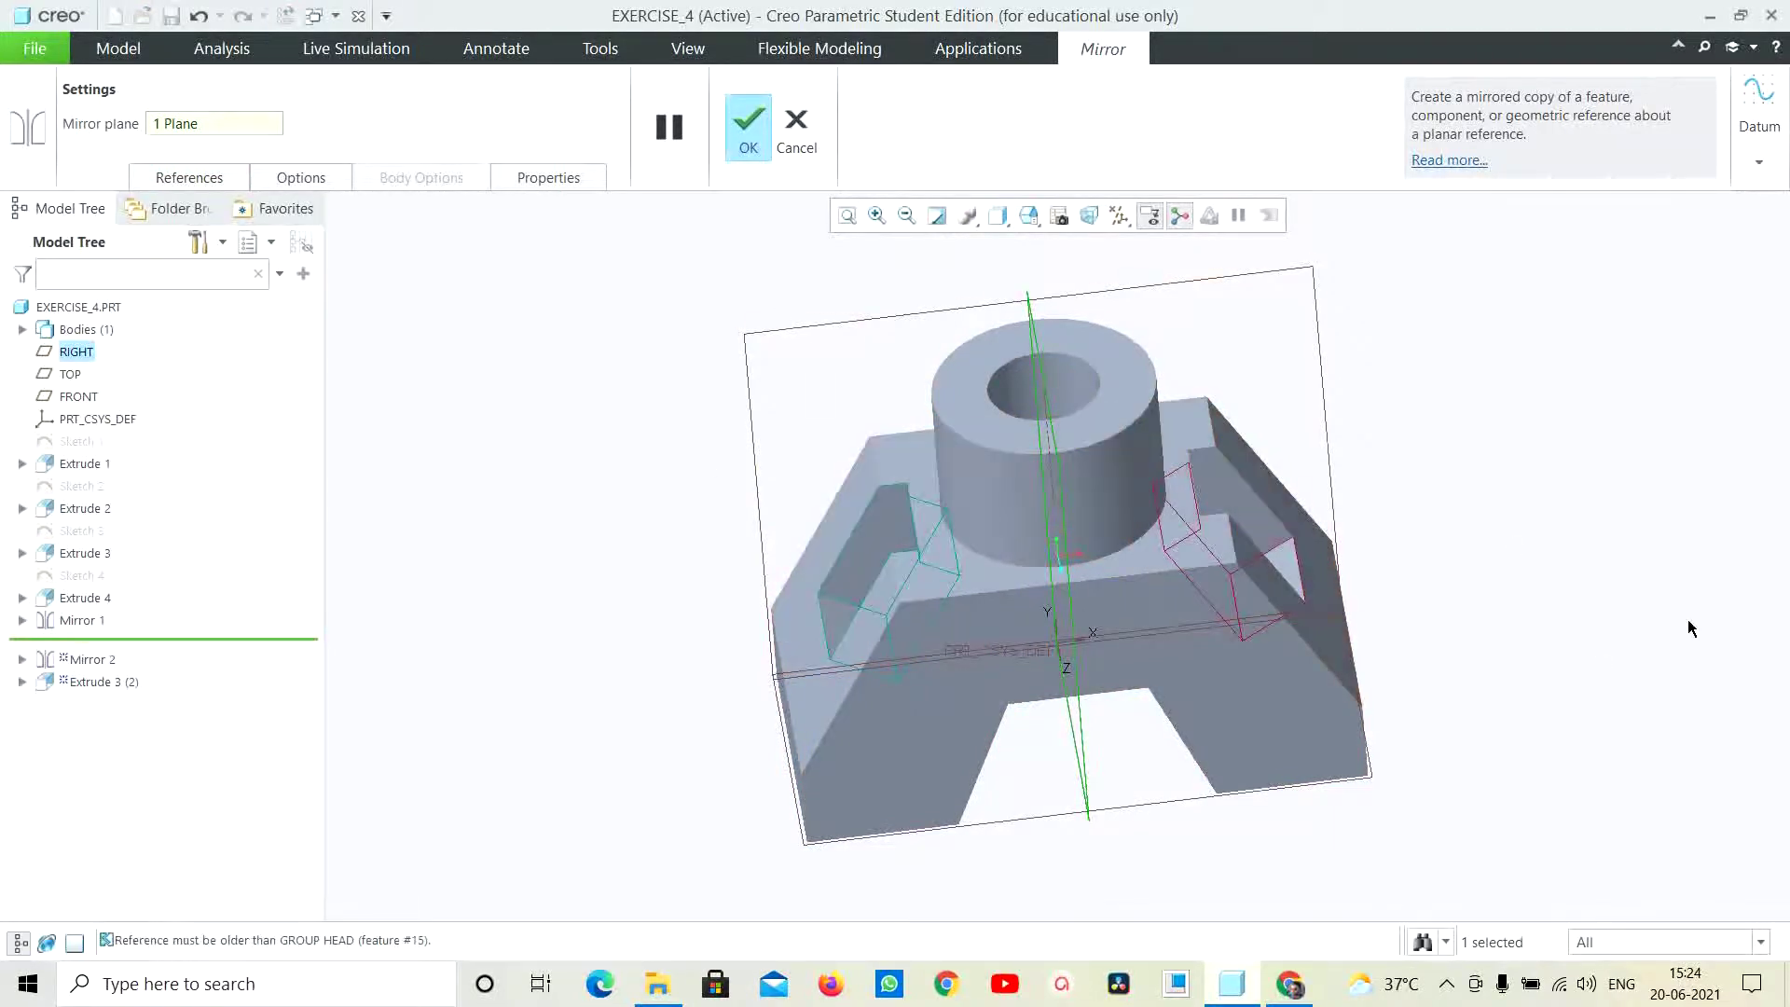
click(747, 131)
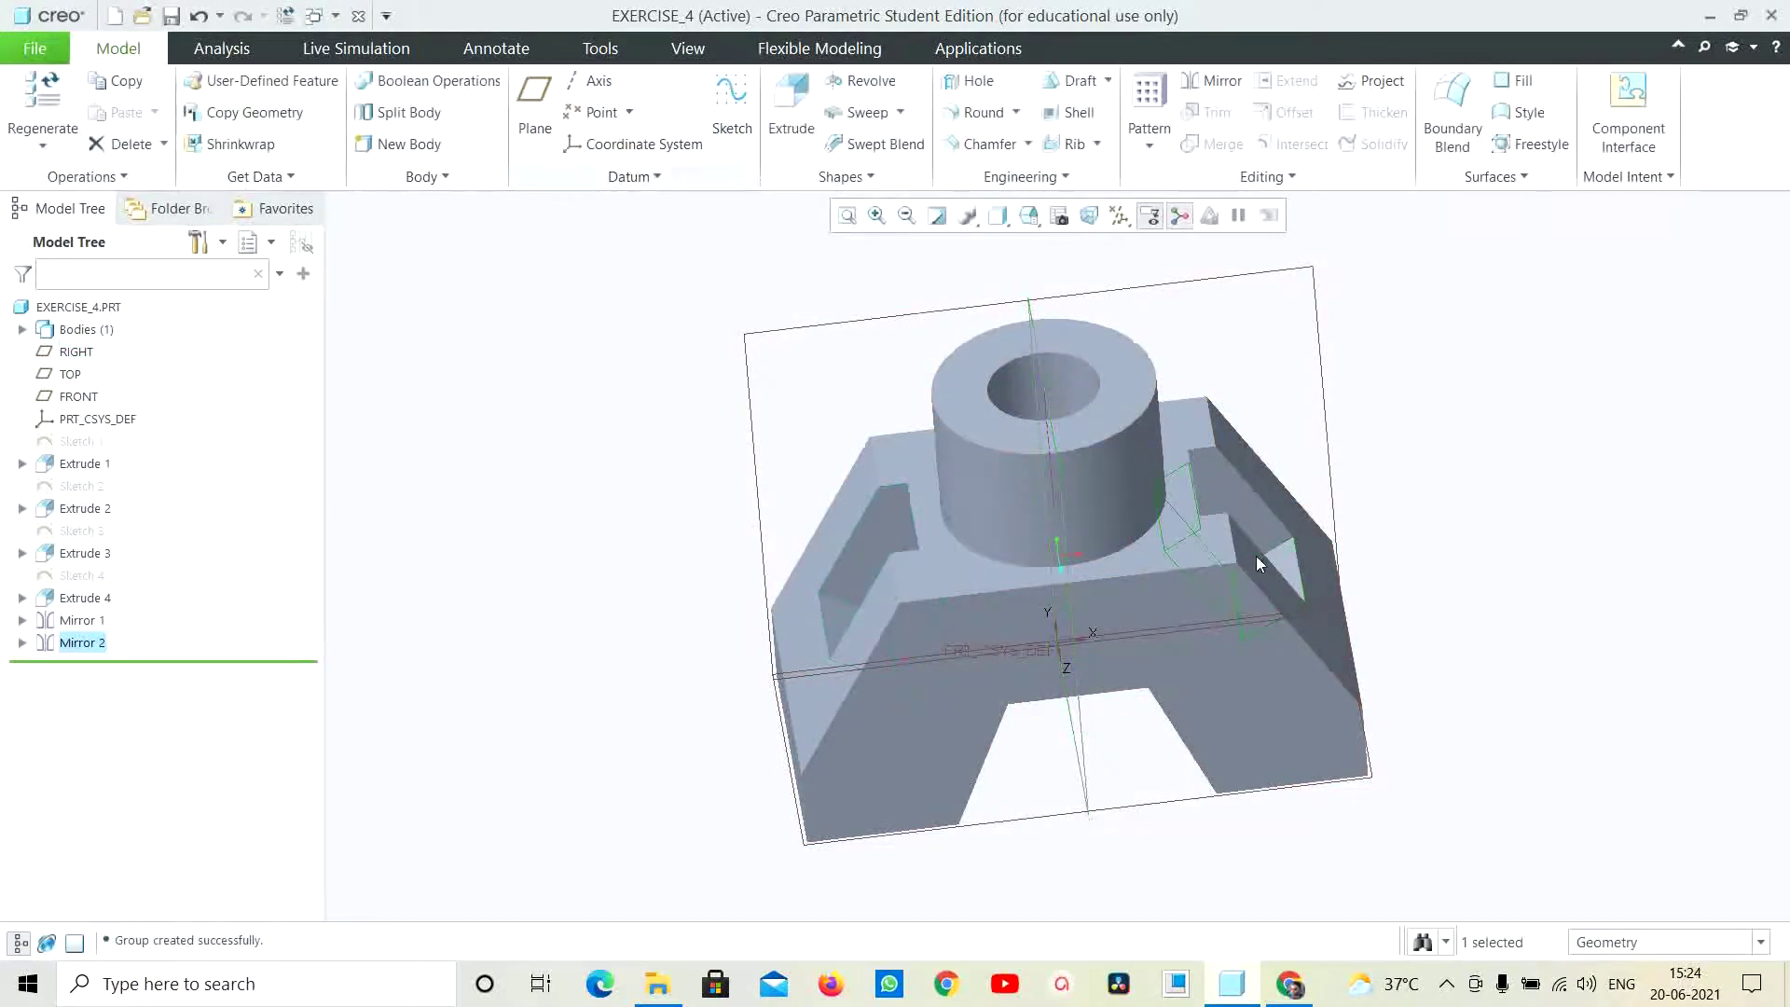
middle_drag(1499, 650, 759, 507)
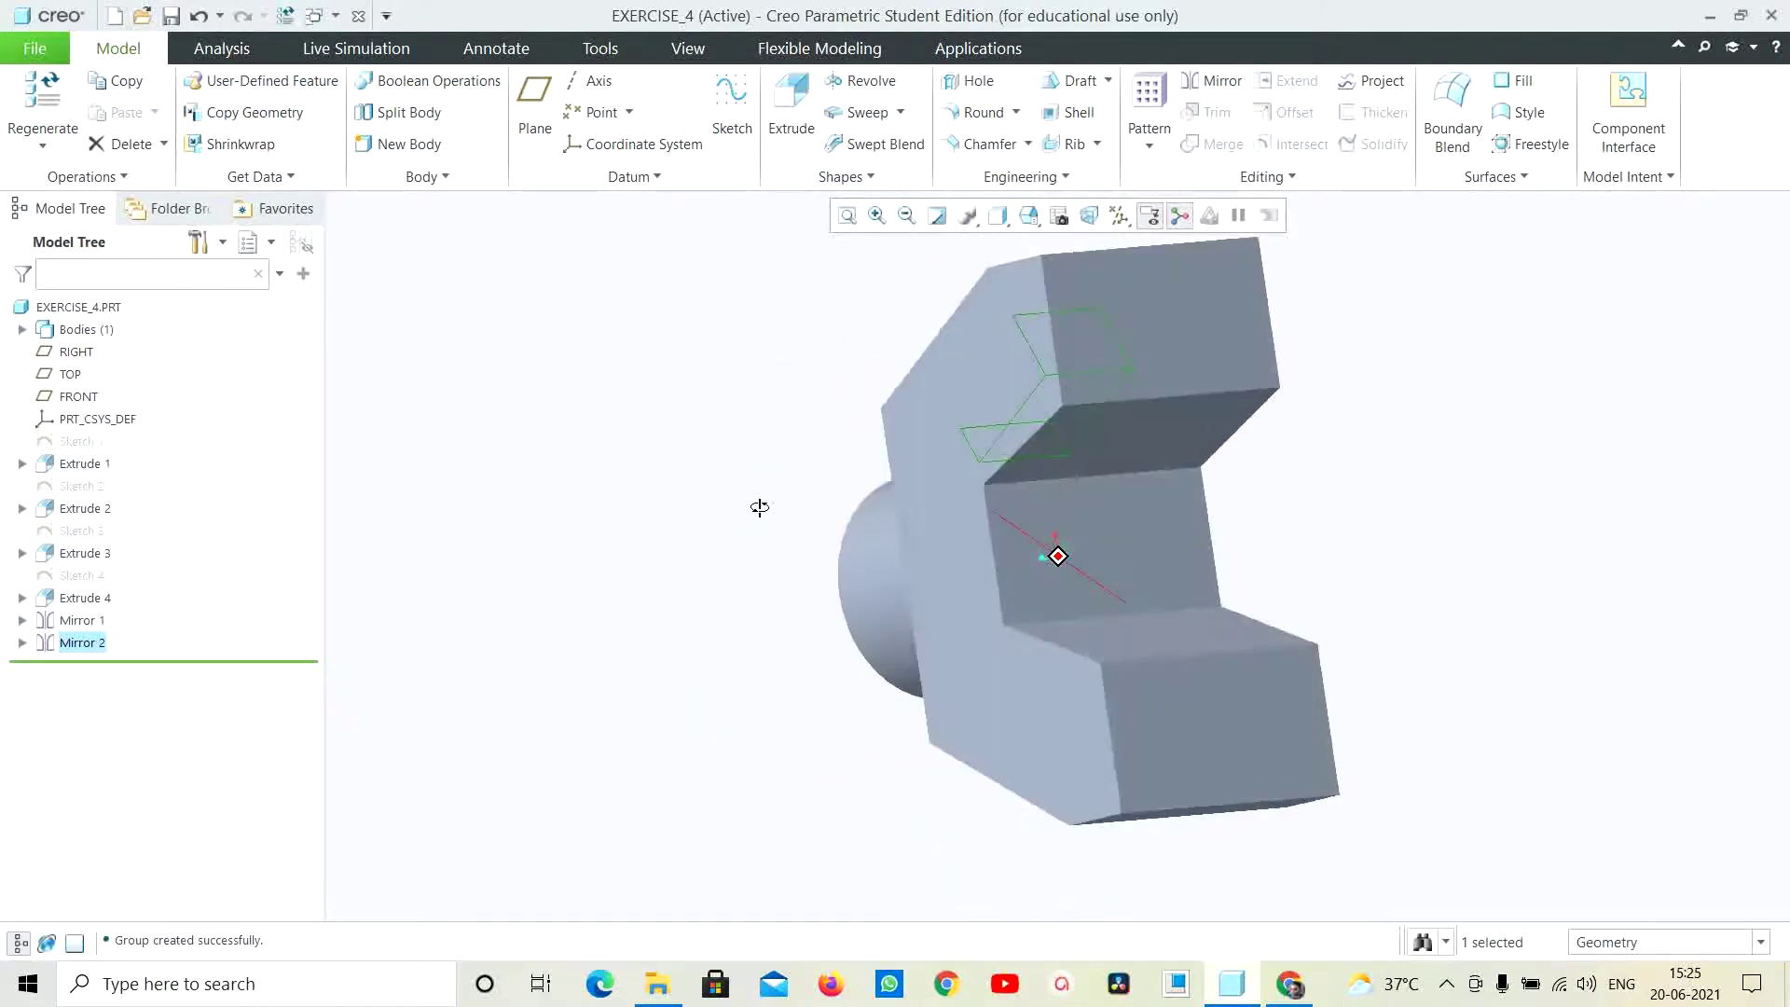
click(751, 520)
middle_drag(1695, 567, 1537, 617)
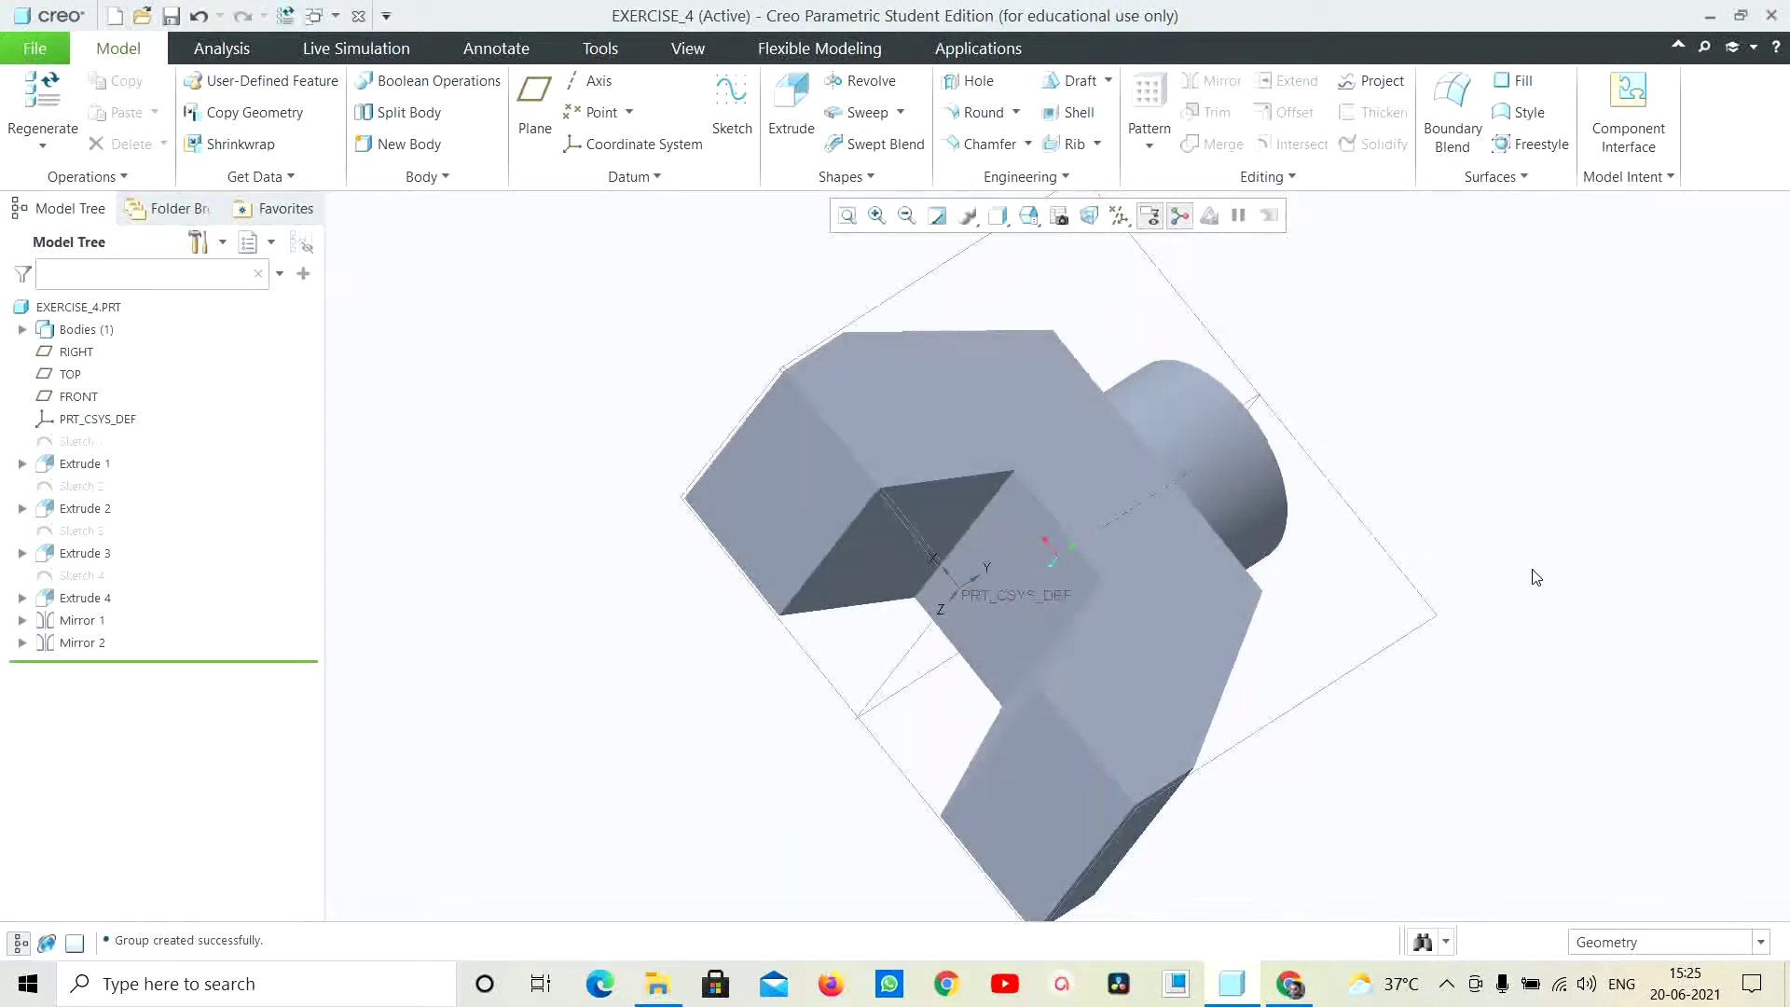